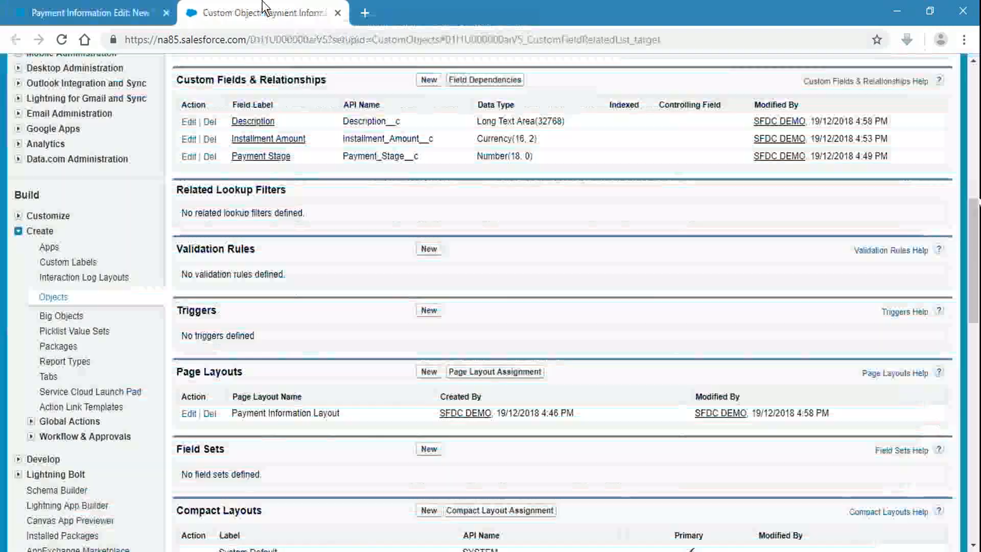
# Step: Clear the Payment Stage field name and change its label to Installment
pyautogui.scroll(3, 586, 262)
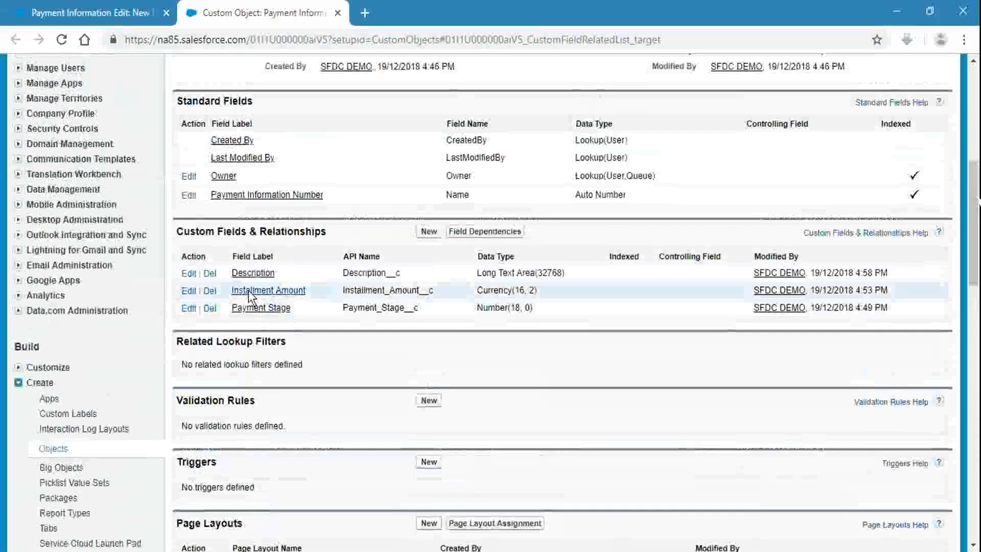
pyautogui.click(194, 309)
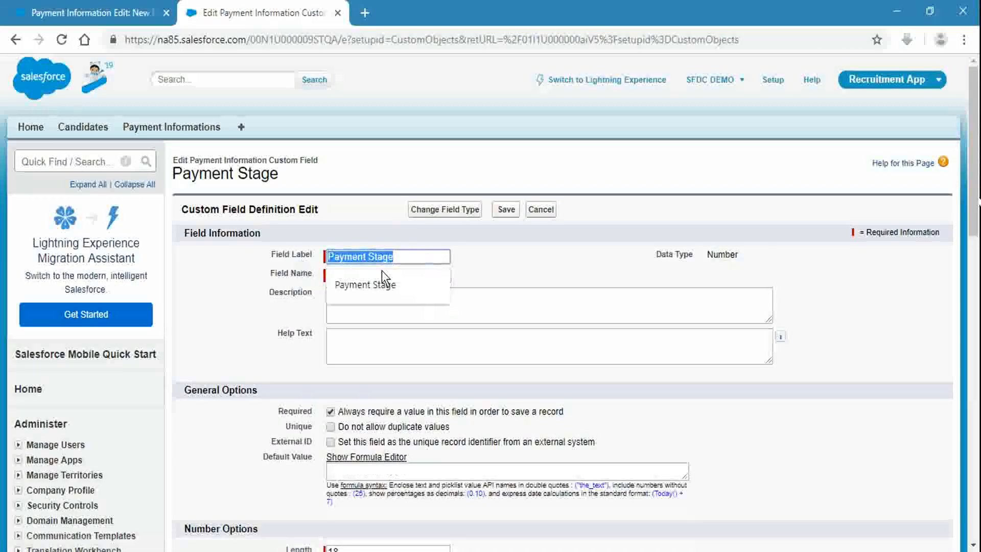
pyautogui.doubleClick(415, 276)
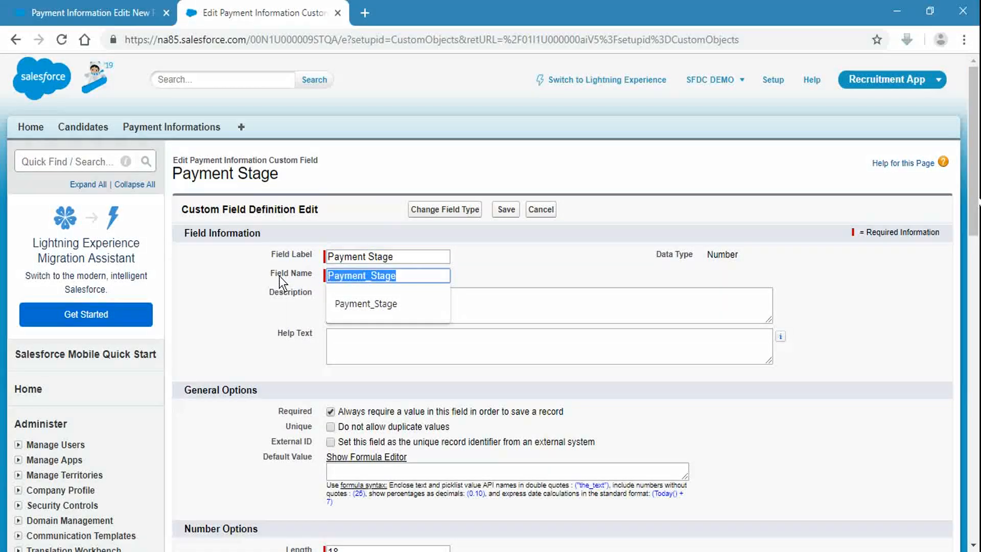
pyautogui.press('BackSpace')
pyautogui.write('I')
pyautogui.press('BackSpace')
pyautogui.press('Tab')
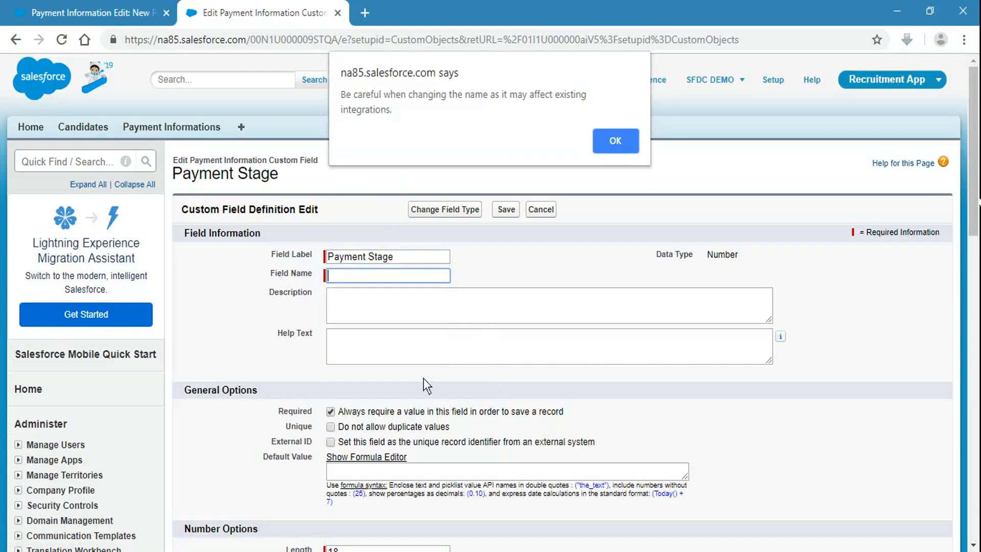
pyautogui.click(612, 137)
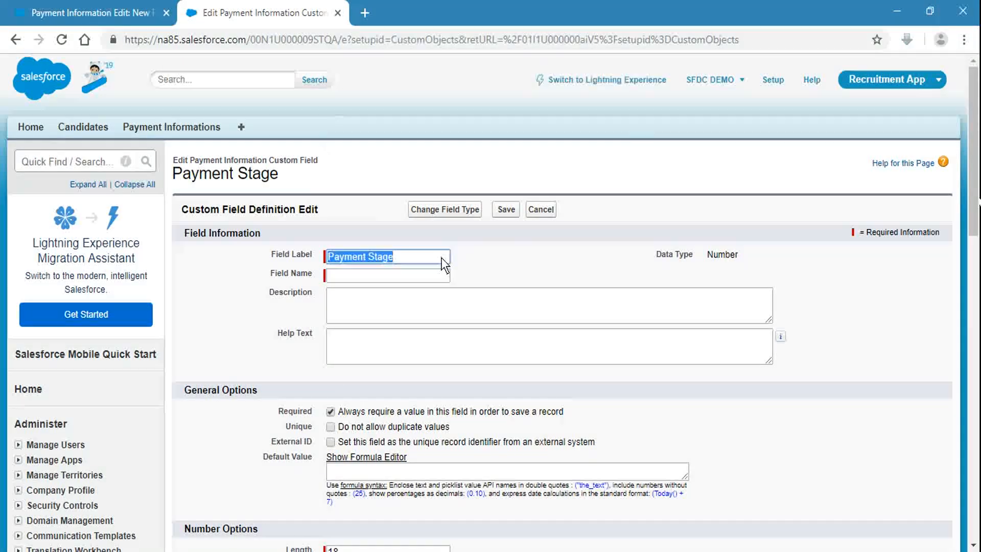
pyautogui.press('BackSpace')
pyautogui.write('Ins')
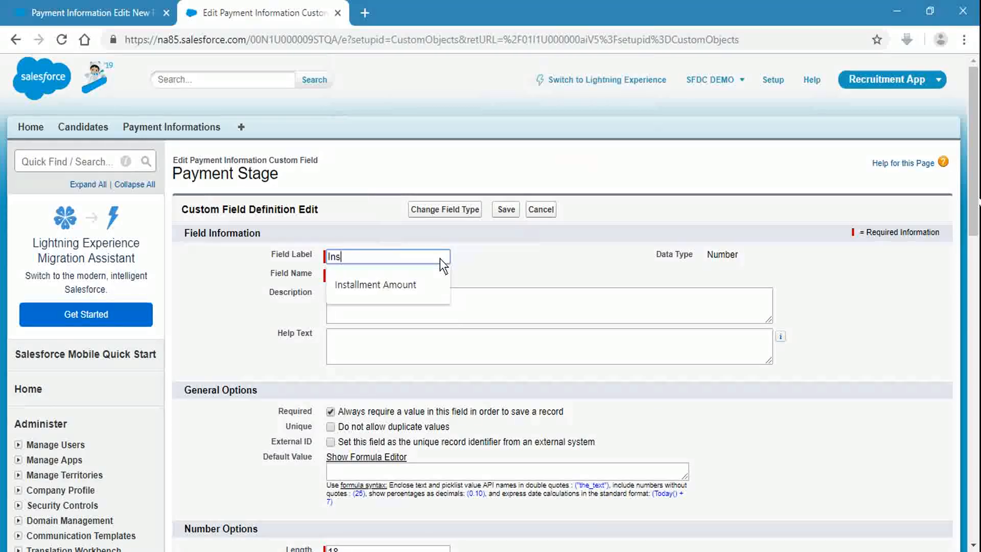
pyautogui.write('tallment')
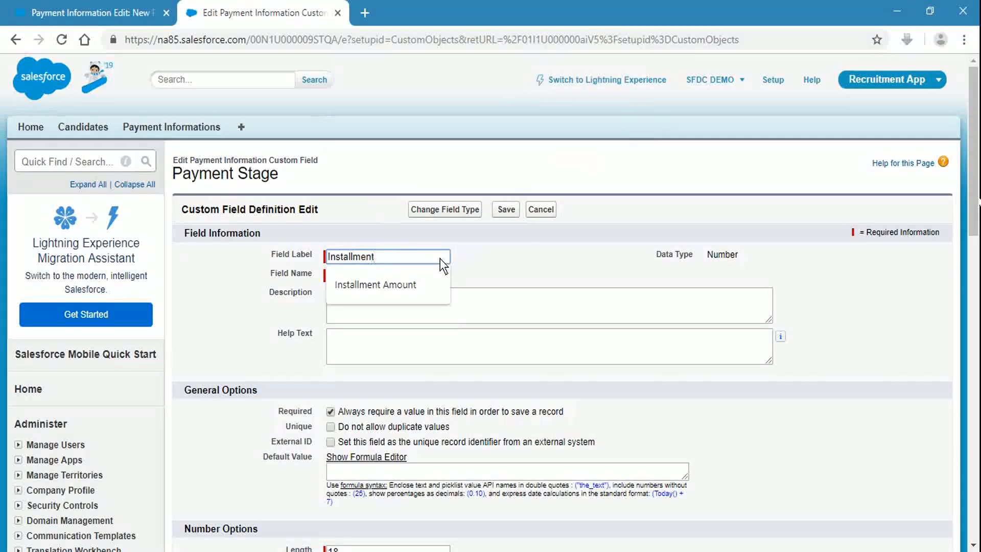
pyautogui.press('Tab')
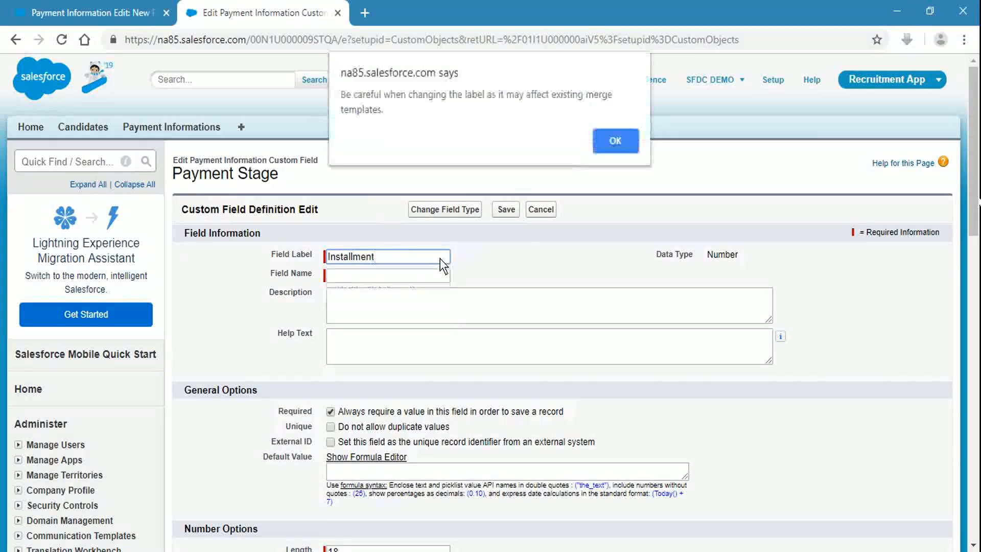
pyautogui.click(615, 143)
# Step: Set the field name to Installment as well, accept the warning, and save the field
pyautogui.doubleClick(364, 256)
pyautogui.hotkey('ctrl', 'c')
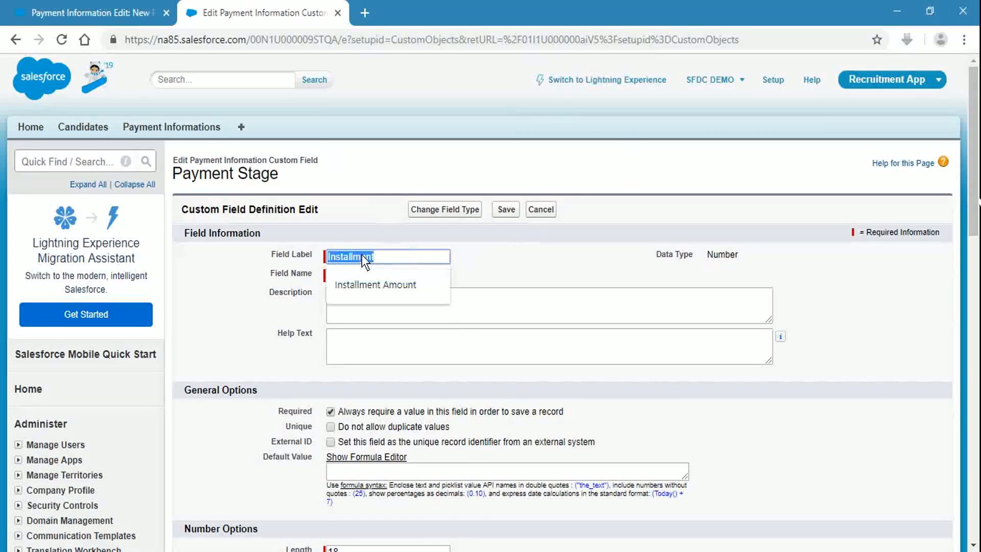
pyautogui.click(425, 287)
pyautogui.click(389, 277)
pyautogui.hotkey('ctrl', 'v')
pyautogui.click(473, 272)
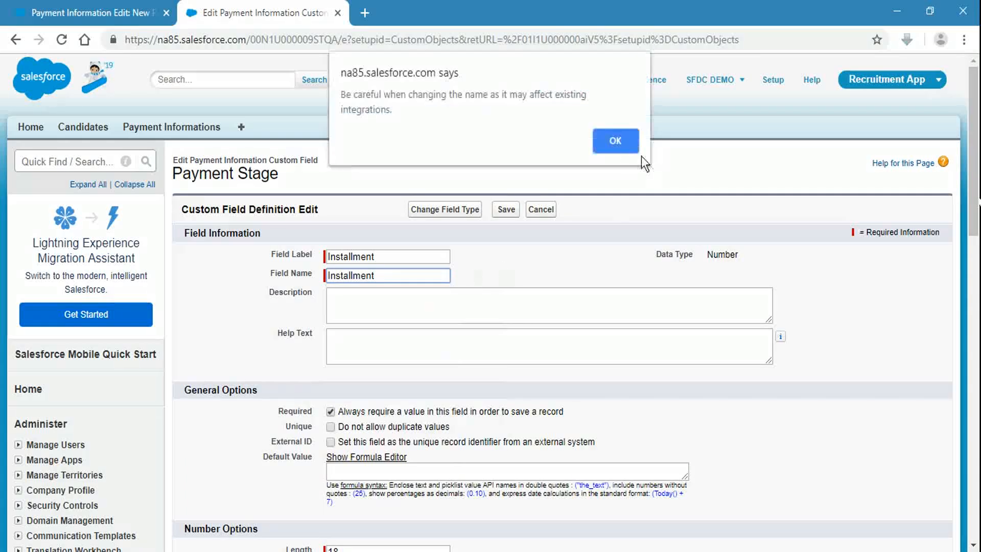
pyautogui.click(616, 143)
pyautogui.scroll(-7, 568, 248)
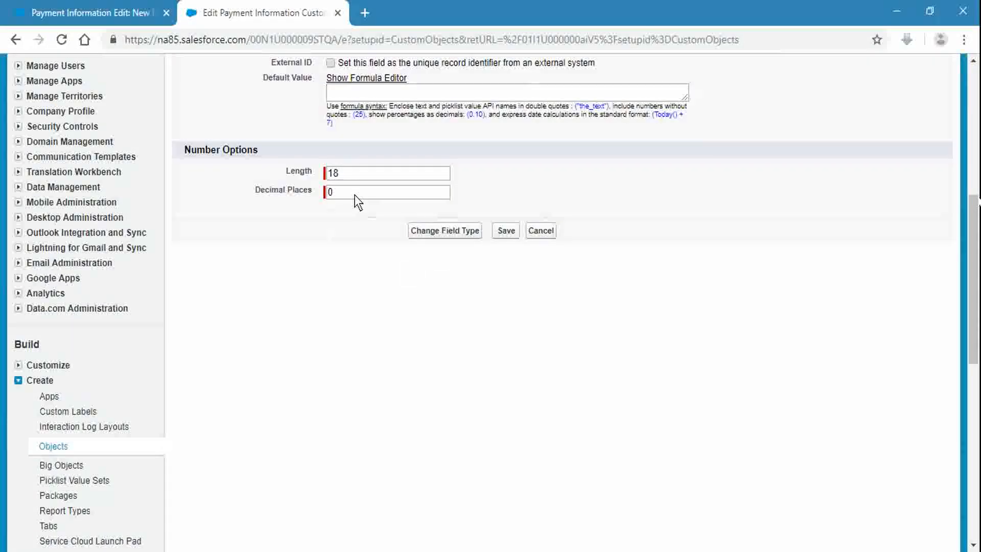
pyautogui.click(512, 229)
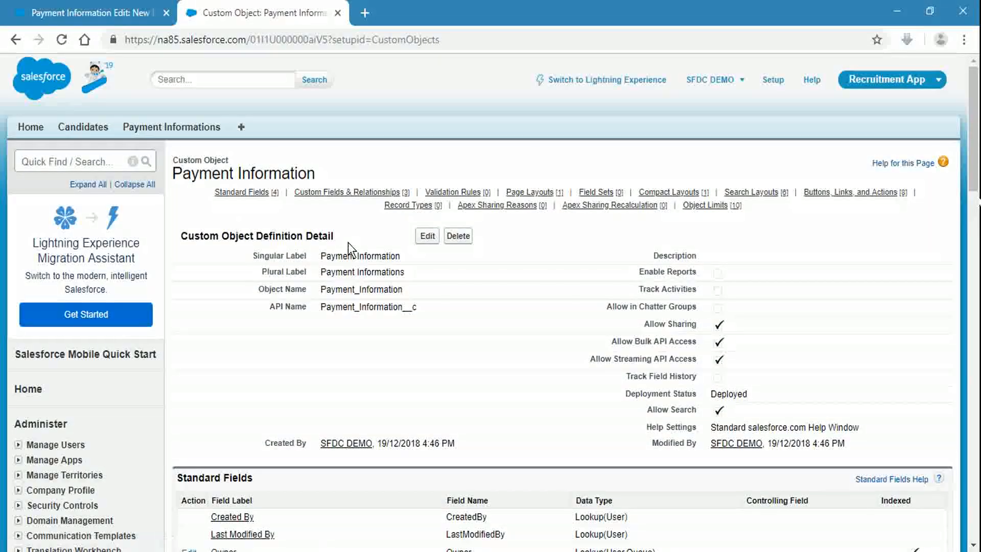
pyautogui.scroll(-7, 465, 333)
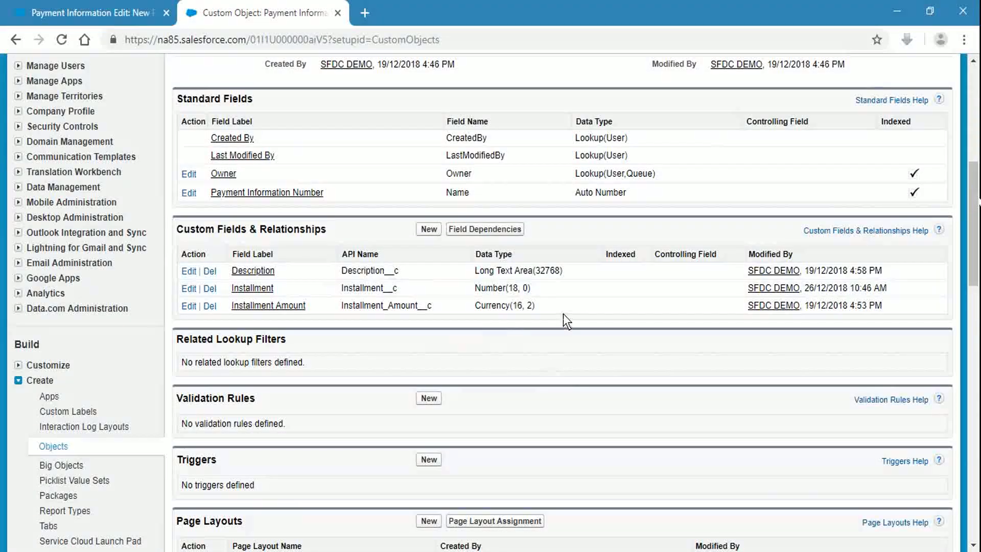
pyautogui.scroll(1, 292, 276)
pyautogui.scroll(8, 290, 268)
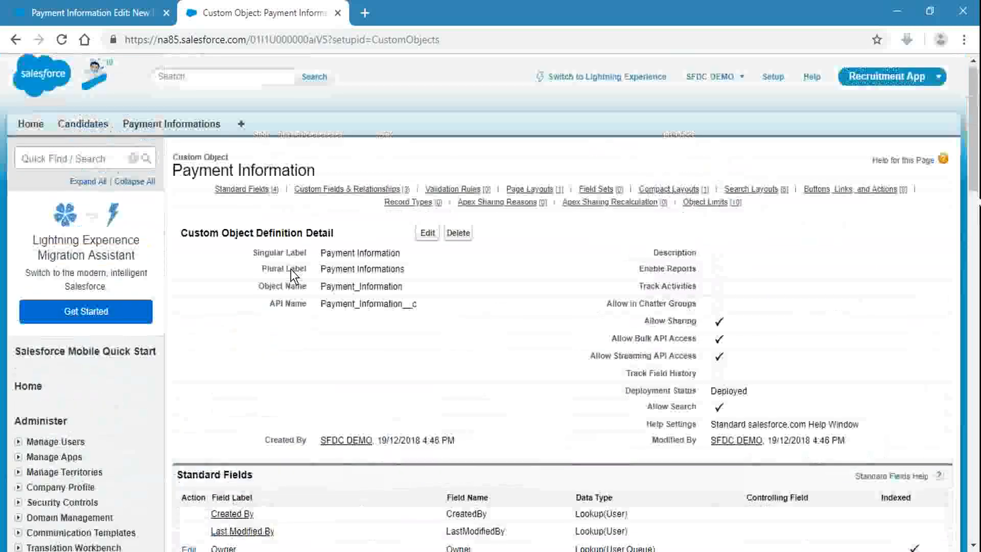
# Step: Discard the new Payment Information entry and open the existing candidate record from Candidates
pyautogui.click(106, 8)
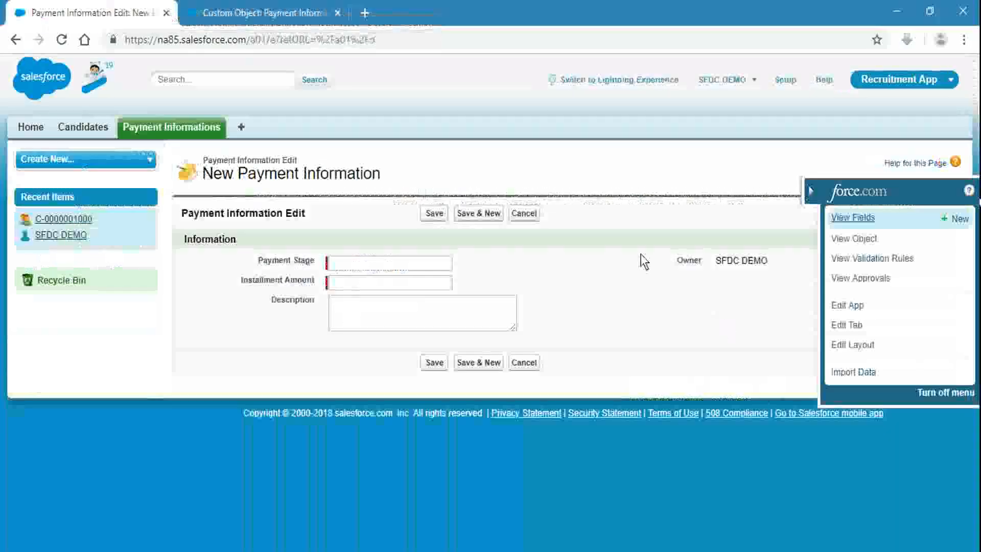
pyautogui.click(512, 212)
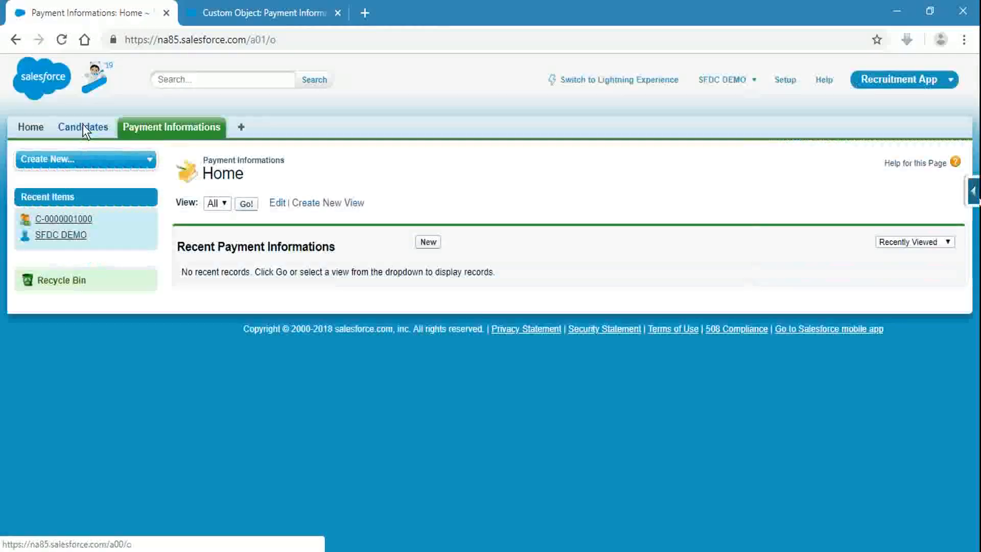
pyautogui.middleClick(83, 125)
pyautogui.click(466, 6)
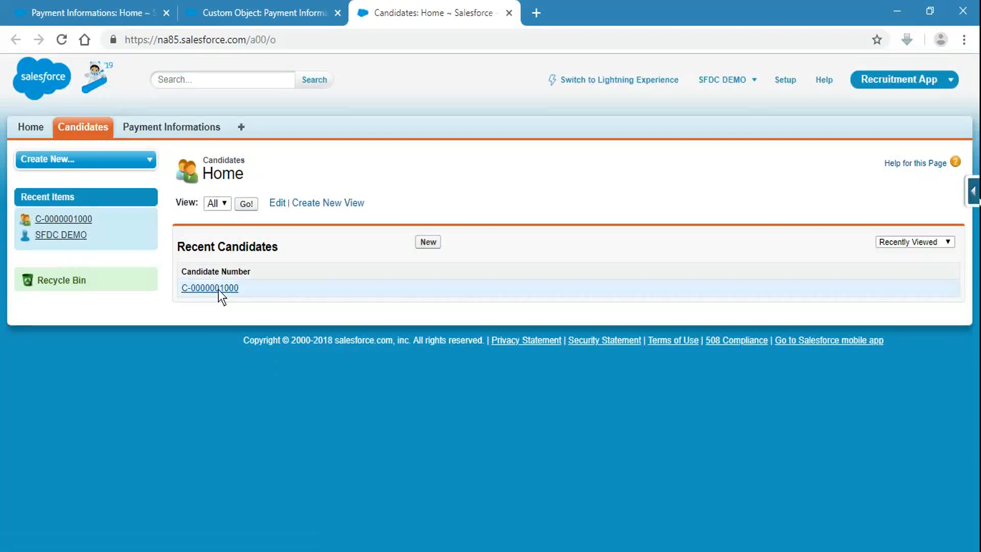
pyautogui.click(219, 287)
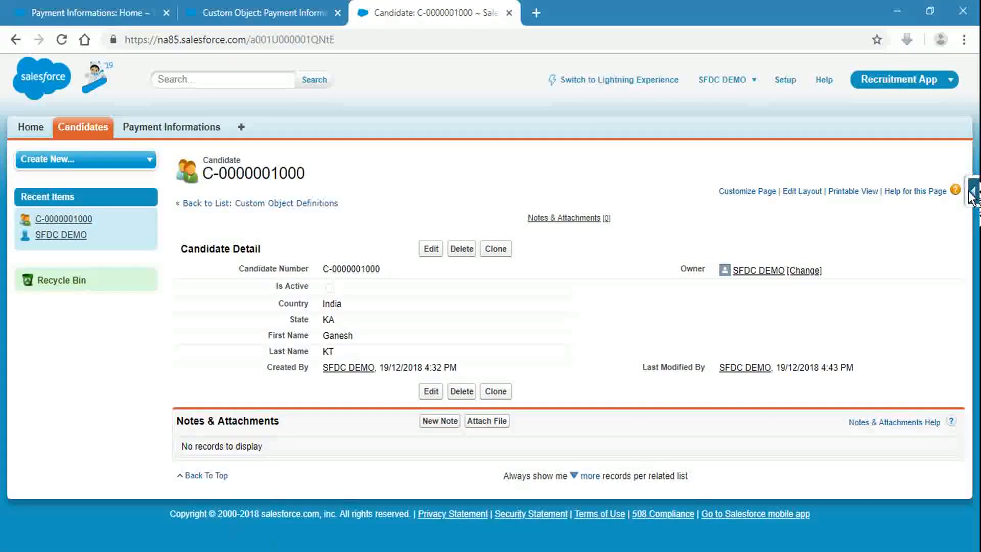
# Step: Bring up the Candidate object's setup page listing its custom fields
pyautogui.moveTo(975, 193)
pyautogui.click(861, 236)
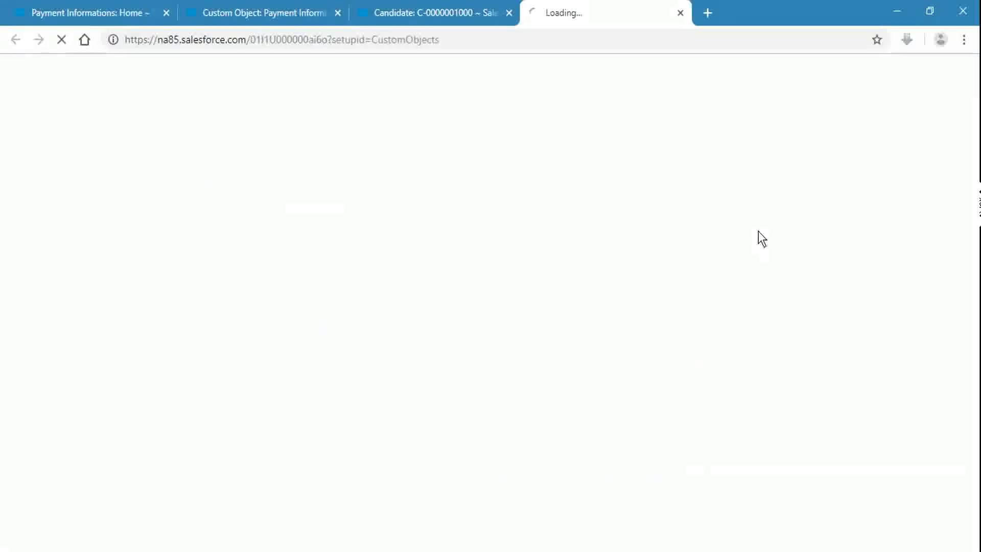
pyautogui.click(455, 8)
pyautogui.moveTo(467, 3); pyautogui.dragTo(91, 10)
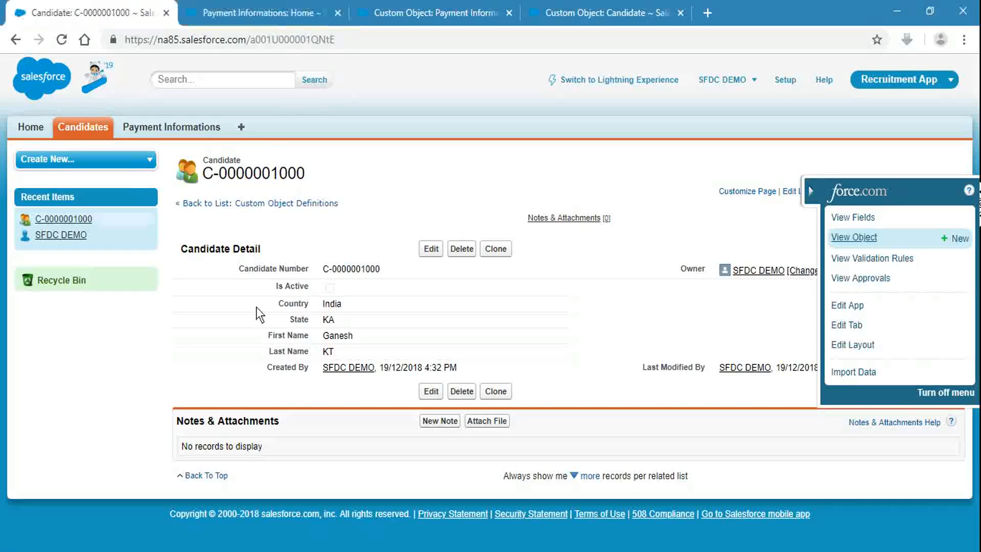
pyautogui.click(810, 193)
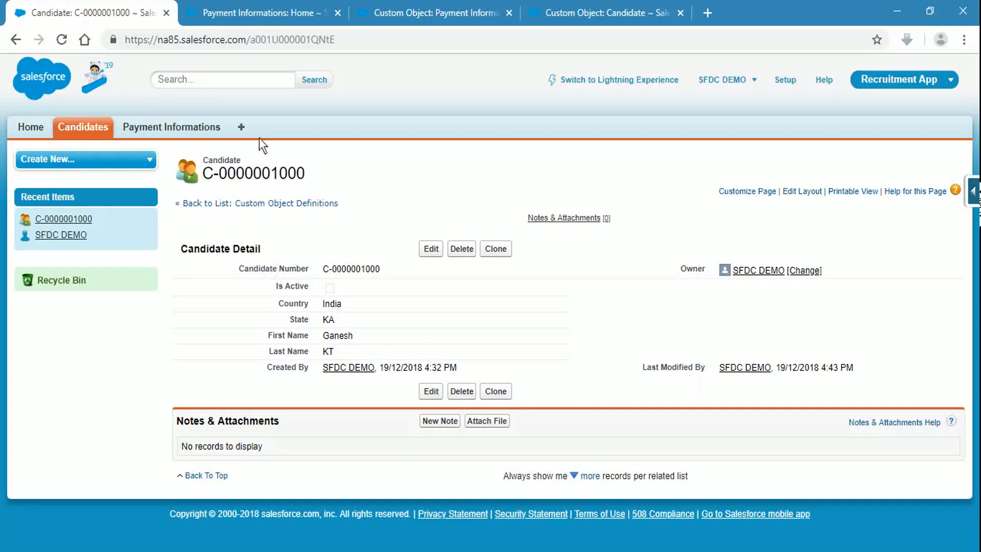
pyautogui.click(655, 7)
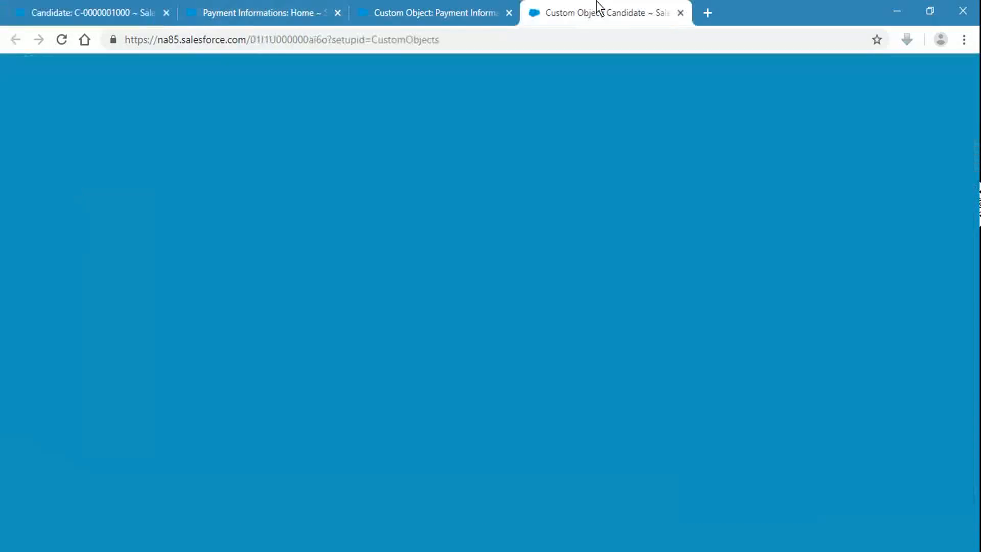
pyautogui.scroll(-7, 482, 243)
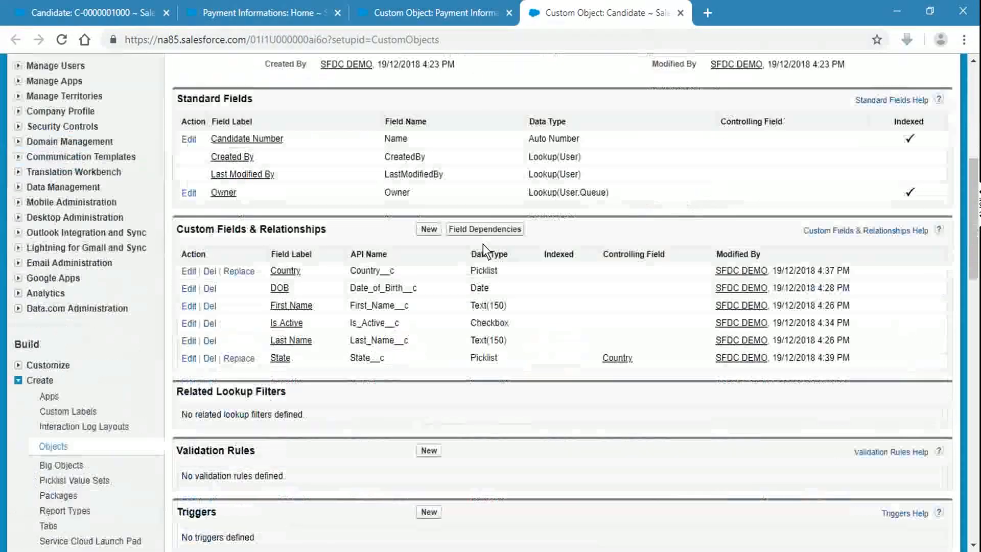
# Step: Start a new Candidate custom field of type Text (Encrypted) and continue to the details step
pyautogui.click(428, 229)
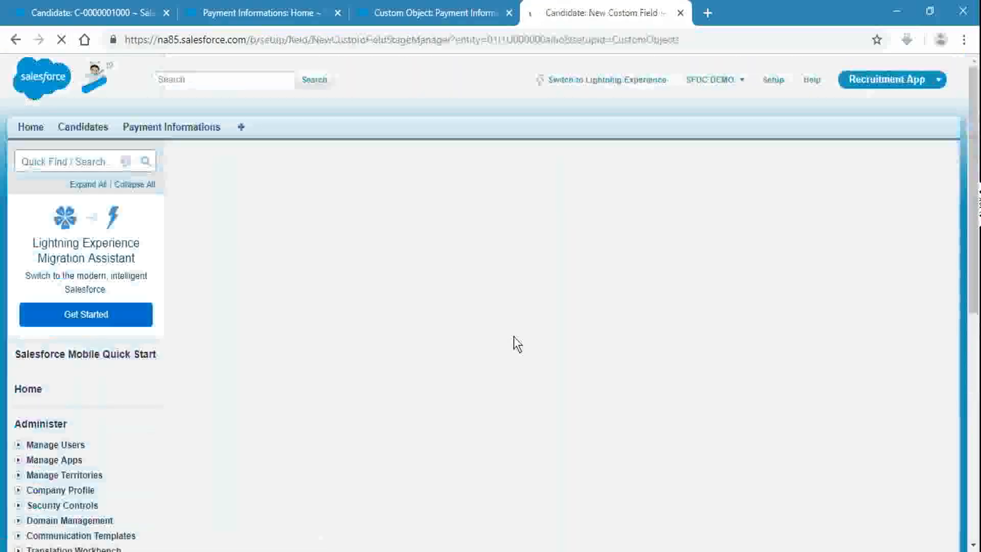
pyautogui.scroll(-3, 673, 387)
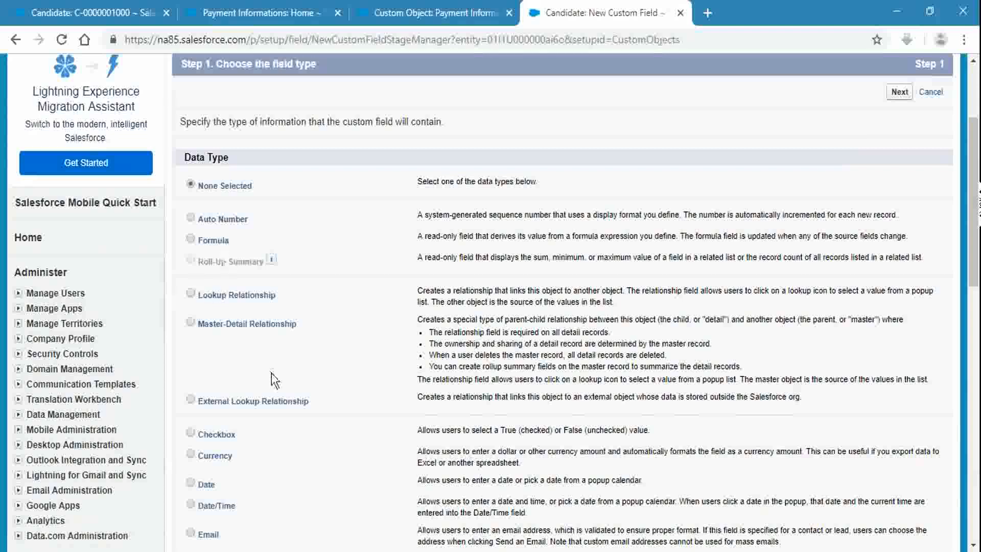
pyautogui.scroll(-10, 271, 373)
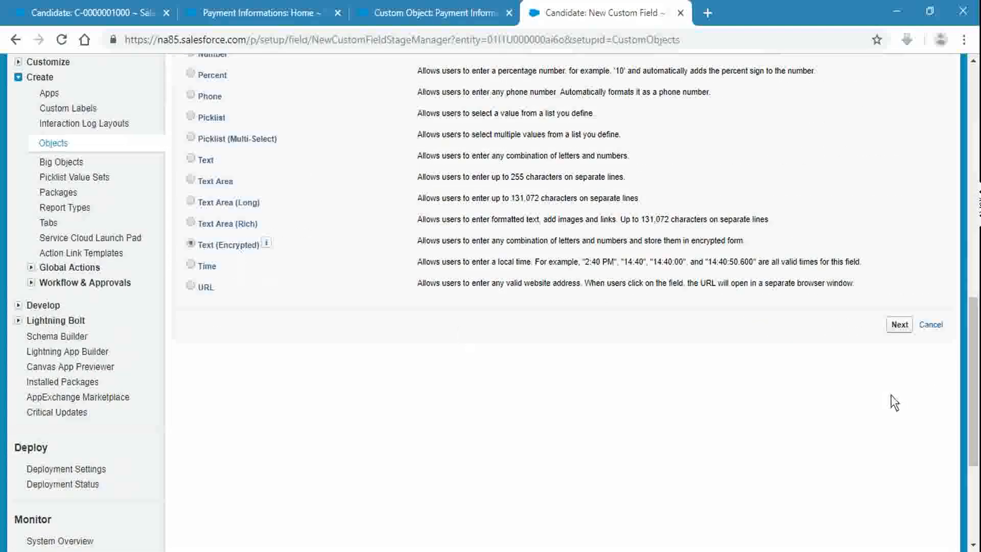
pyautogui.click(903, 329)
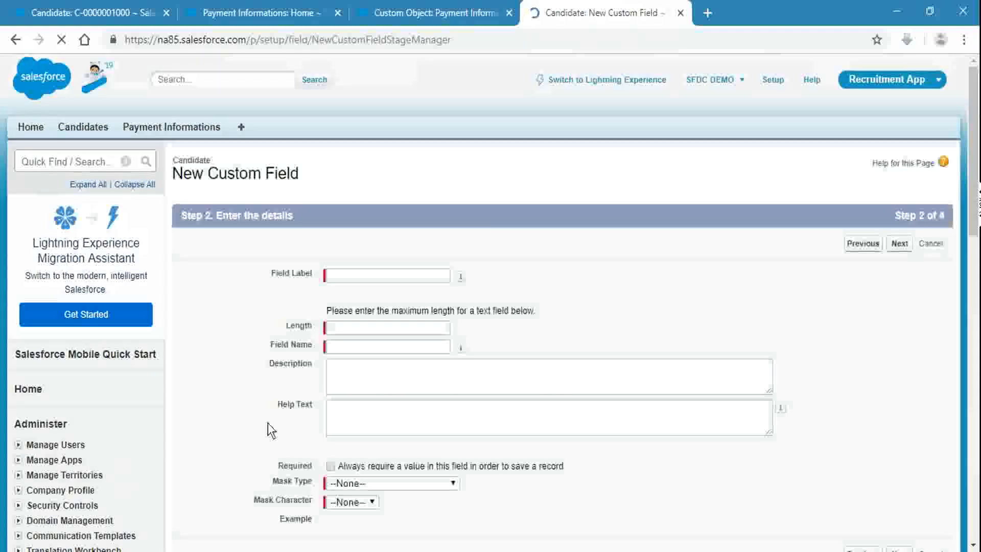
# Step: Enter PAN as the field label and 150 as the length
pyautogui.click(357, 276)
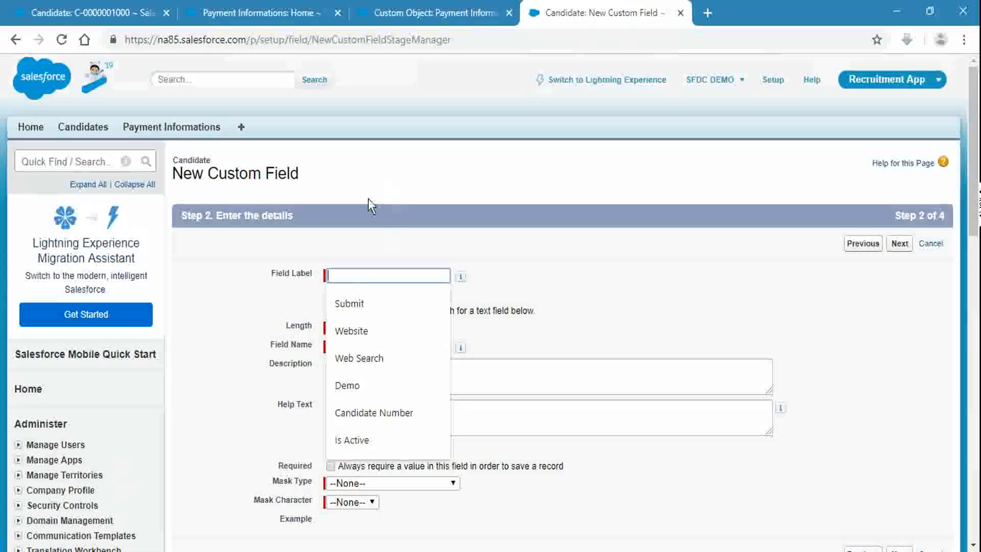
pyautogui.write('P')
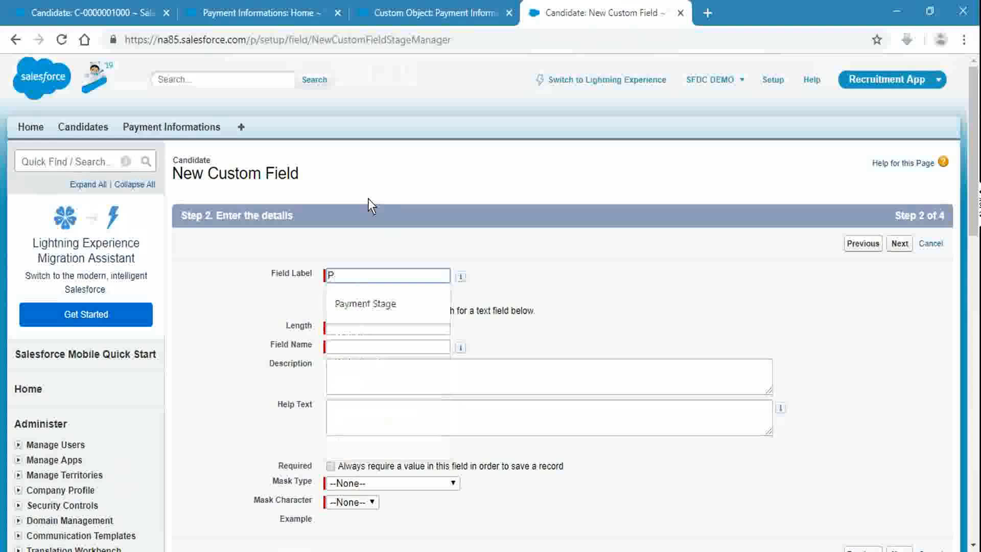
pyautogui.press('BackSpace')
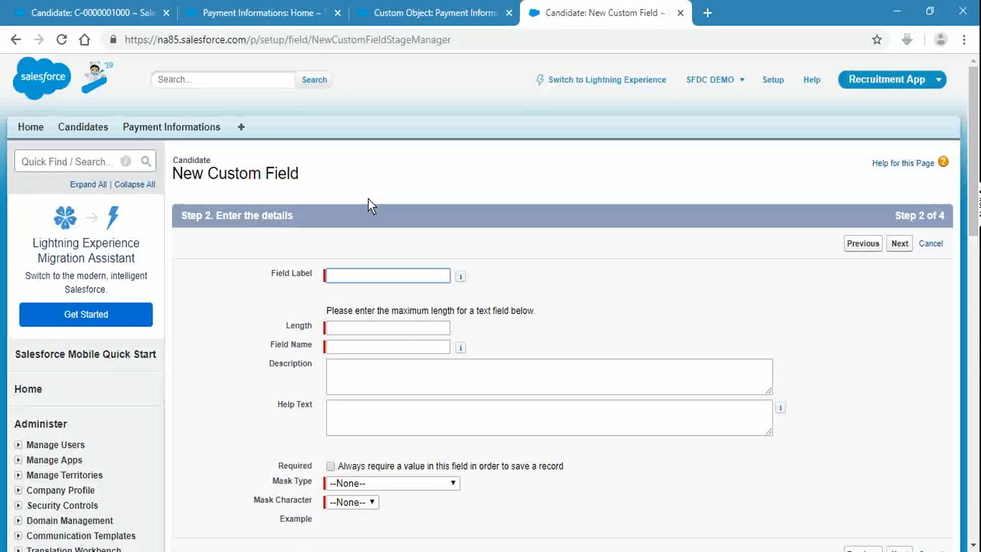
pyautogui.write('PAN')
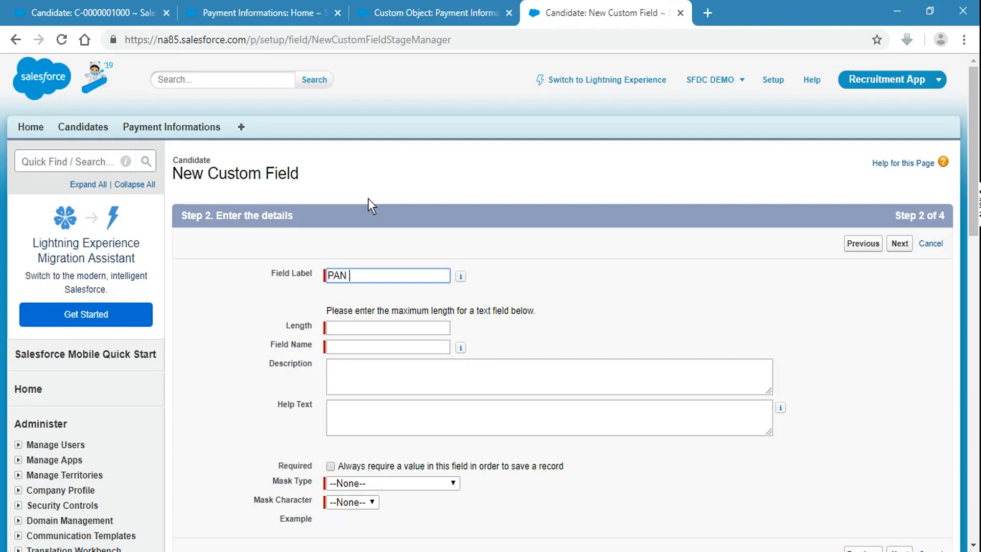
pyautogui.press('BackSpace')
pyautogui.press('Tab')
pyautogui.press('Tab')
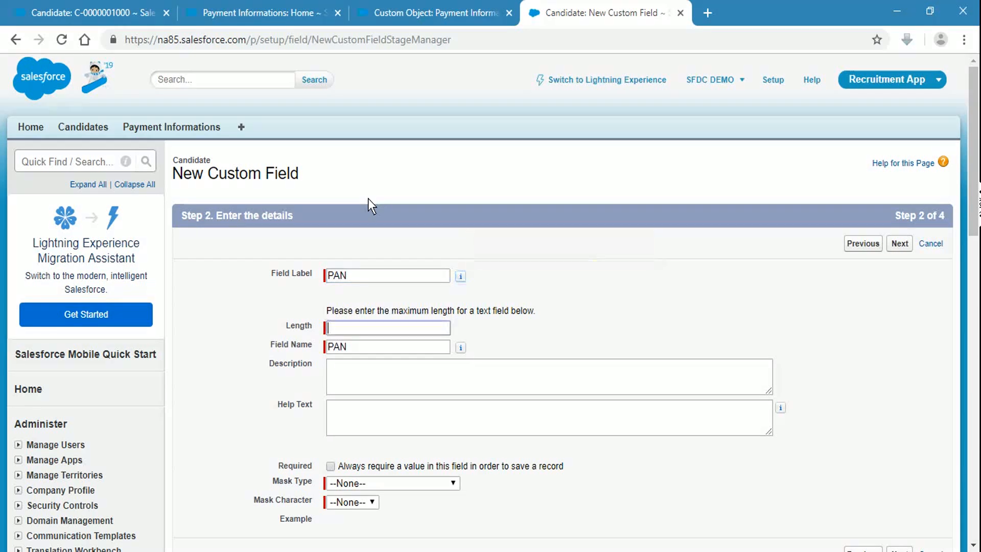
pyautogui.write('150')
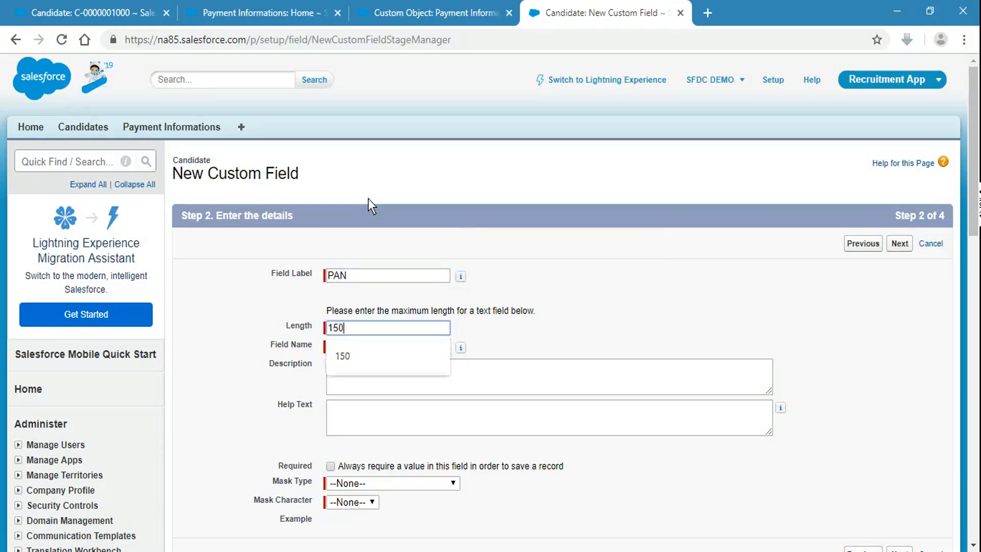
pyautogui.press('Tab')
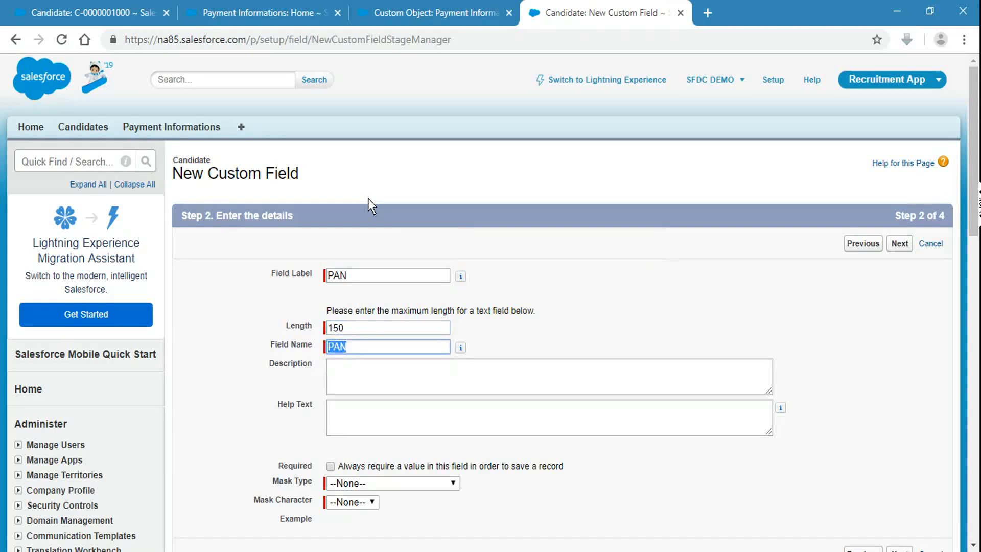
pyautogui.hotkey('shift', 'Tab')
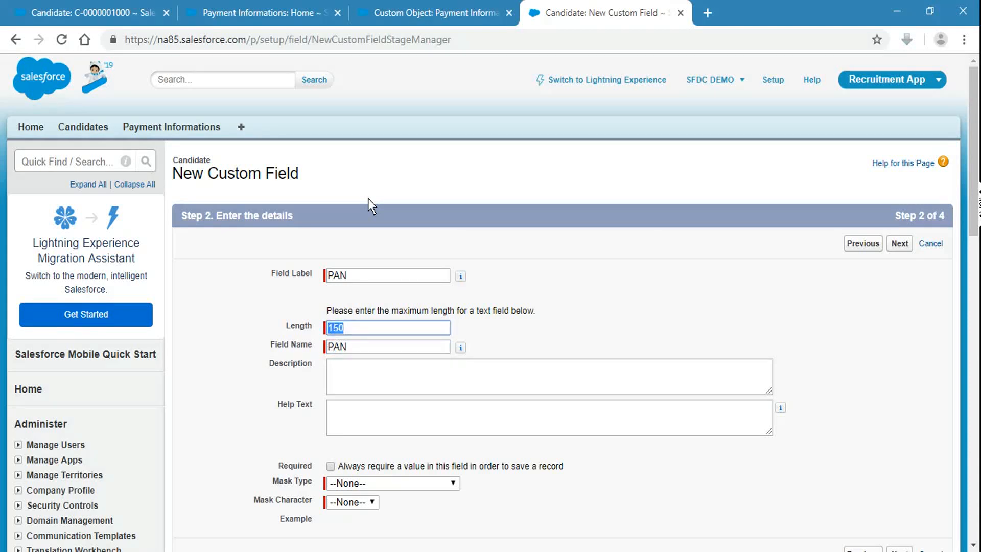
pyautogui.click(695, 244)
# Step: Mask the PAN field with 'X', keeping the last four characters clear, and continue
pyautogui.scroll(-1, 698, 239)
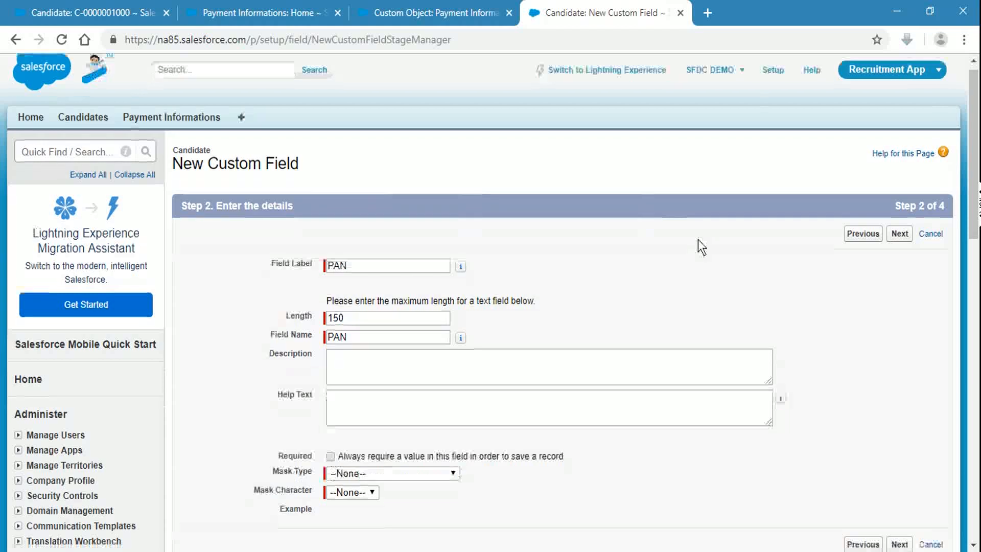
pyautogui.scroll(-3, 698, 239)
pyautogui.click(388, 334)
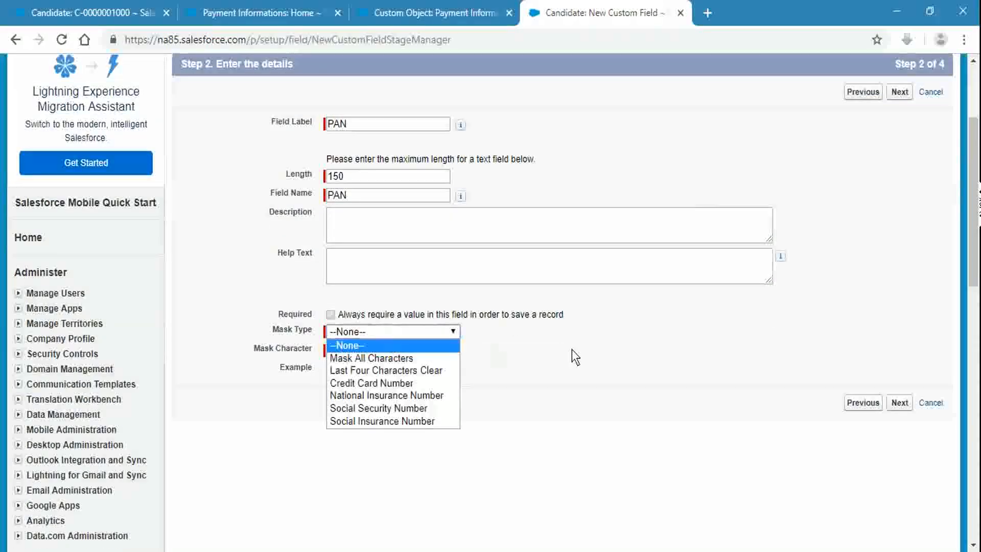
pyautogui.click(410, 383)
pyautogui.click(354, 350)
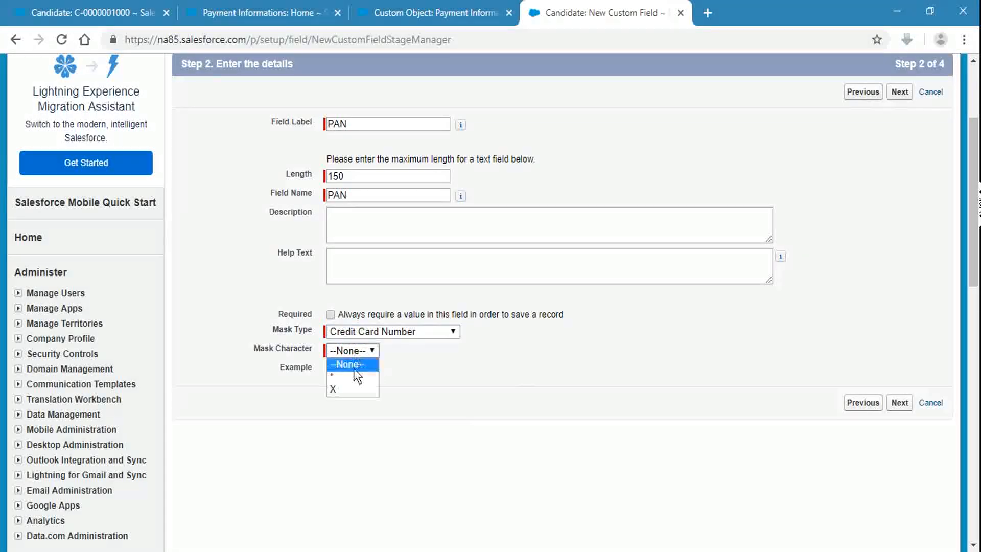
pyautogui.click(354, 388)
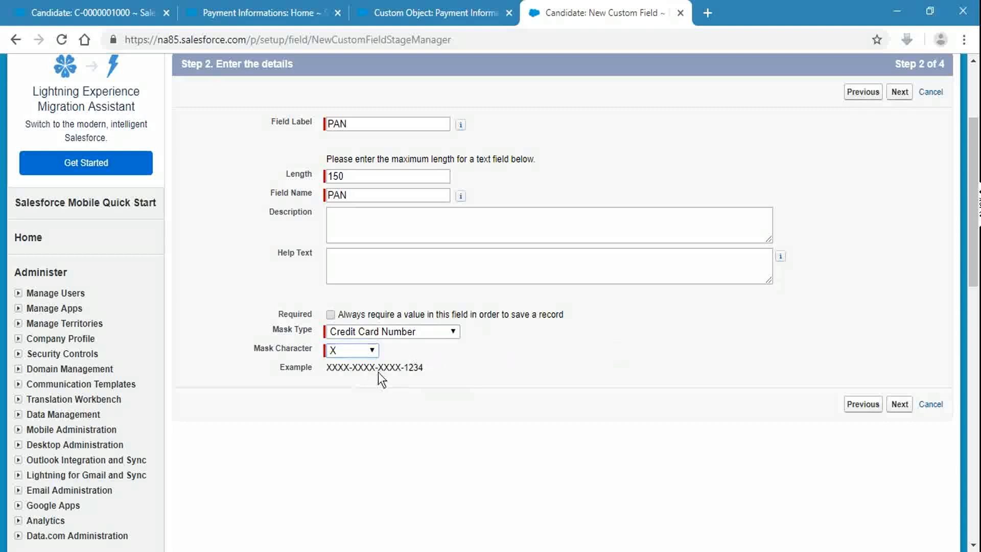
pyautogui.click(398, 330)
pyautogui.click(405, 370)
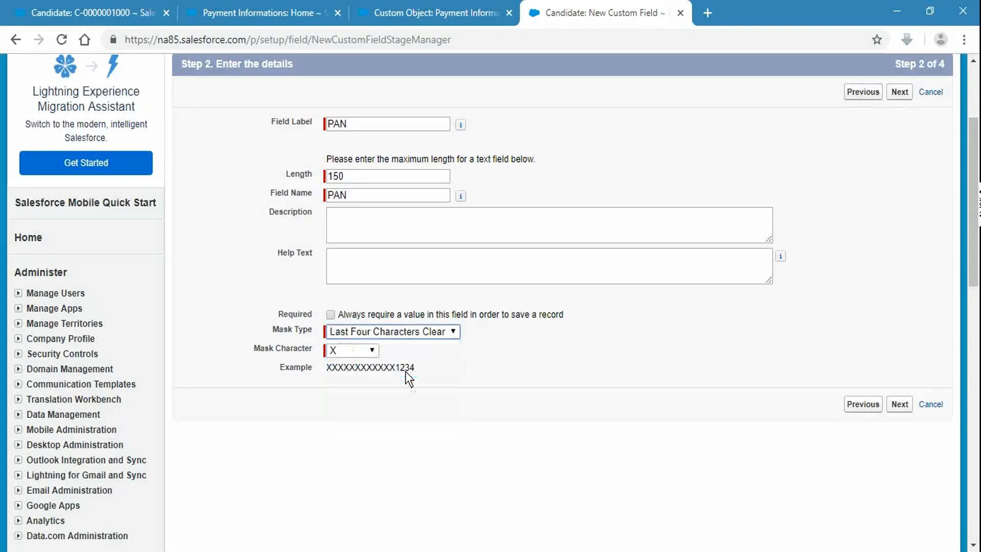
pyautogui.click(429, 366)
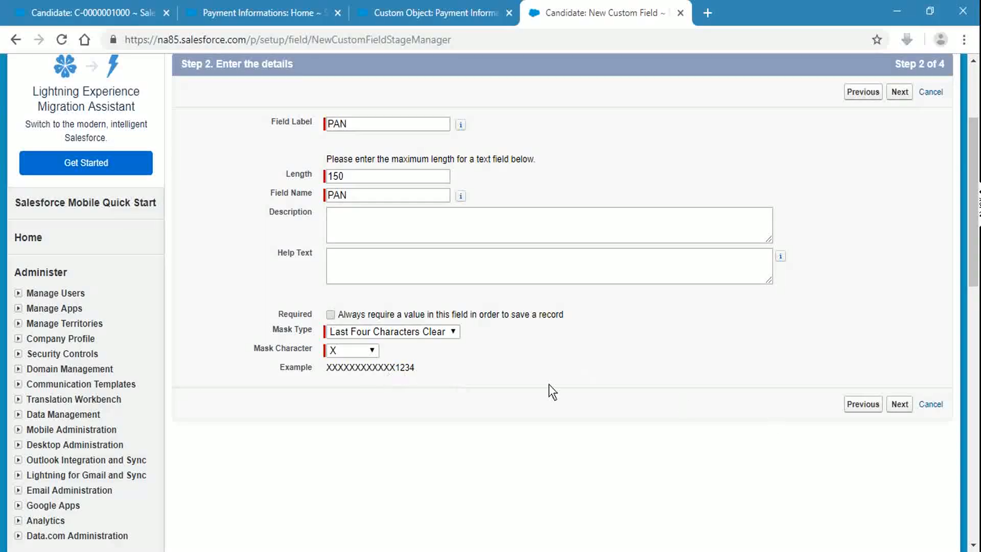
pyautogui.click(348, 354)
pyautogui.click(347, 371)
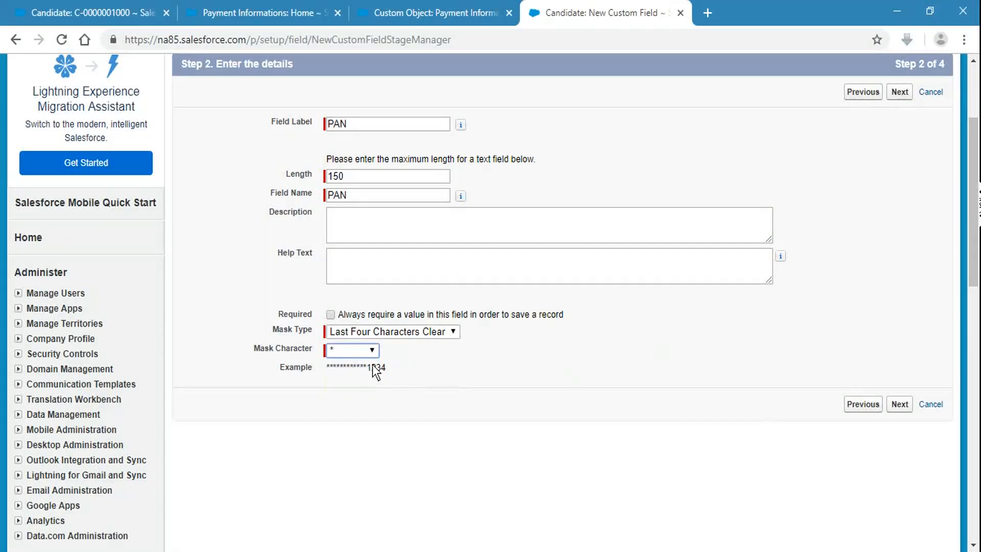
pyautogui.click(351, 351)
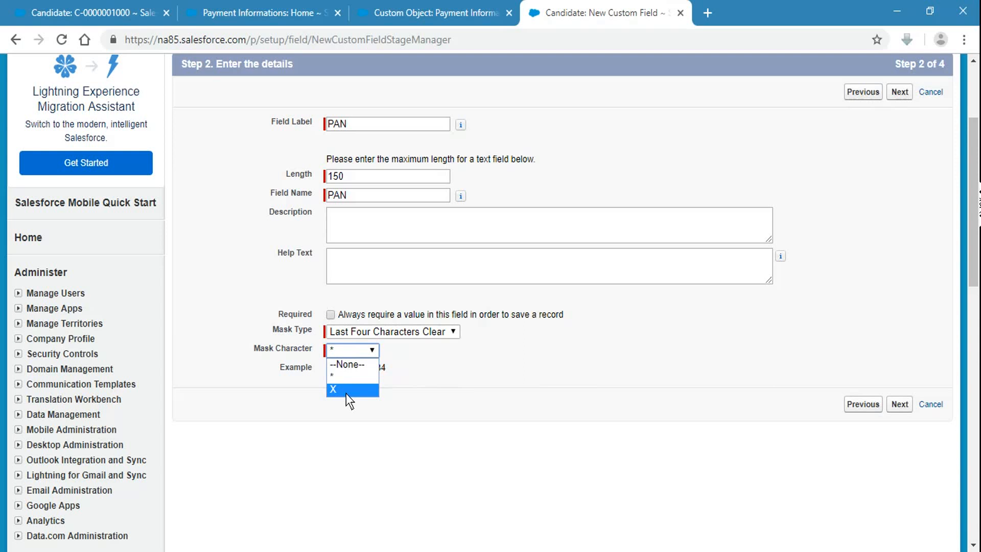
pyautogui.click(346, 392)
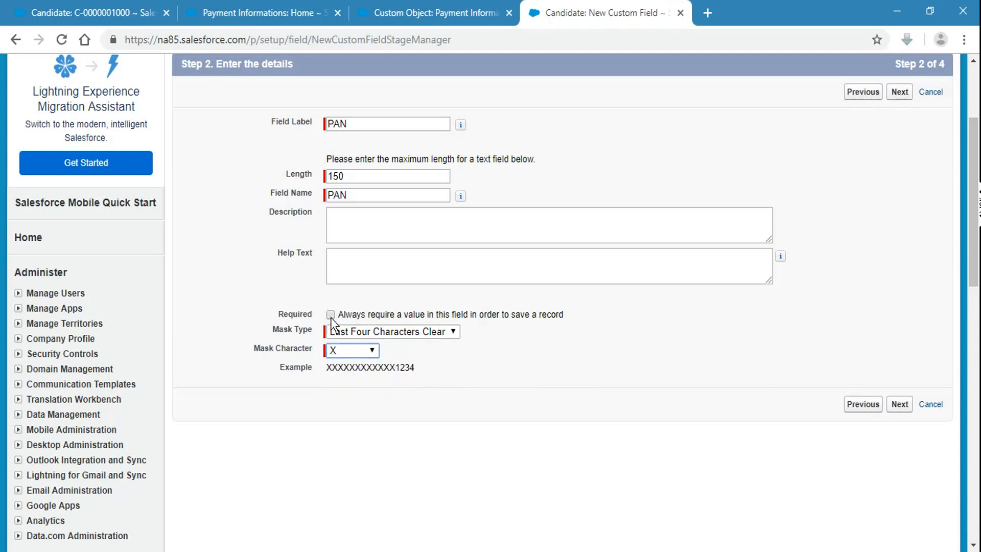
pyautogui.click(885, 199)
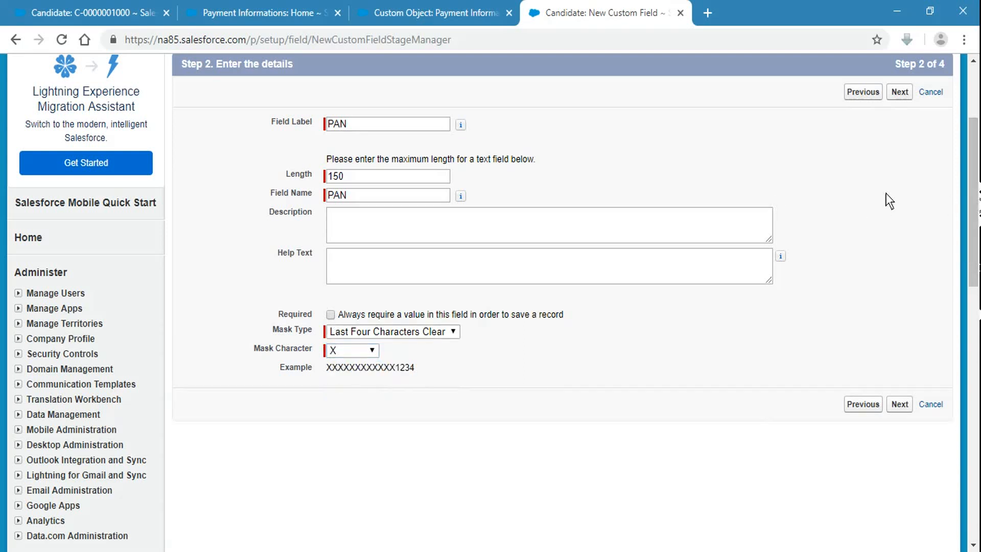
pyautogui.click(897, 92)
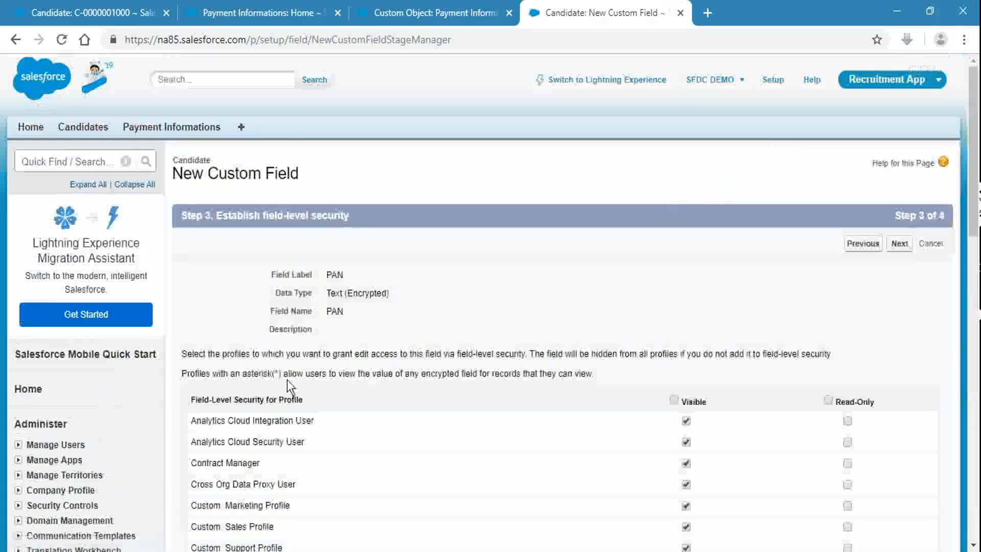
# Step: Accept the default field-level security and save the PAN field on the Candidate Layout
pyautogui.scroll(-15, 708, 372)
pyautogui.scroll(15, 708, 372)
pyautogui.click(900, 243)
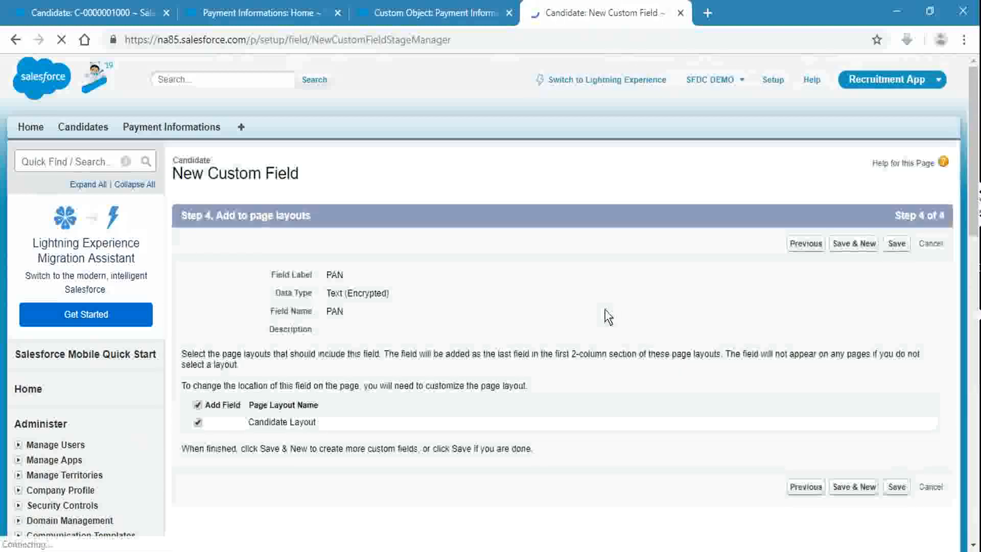
pyautogui.click(892, 244)
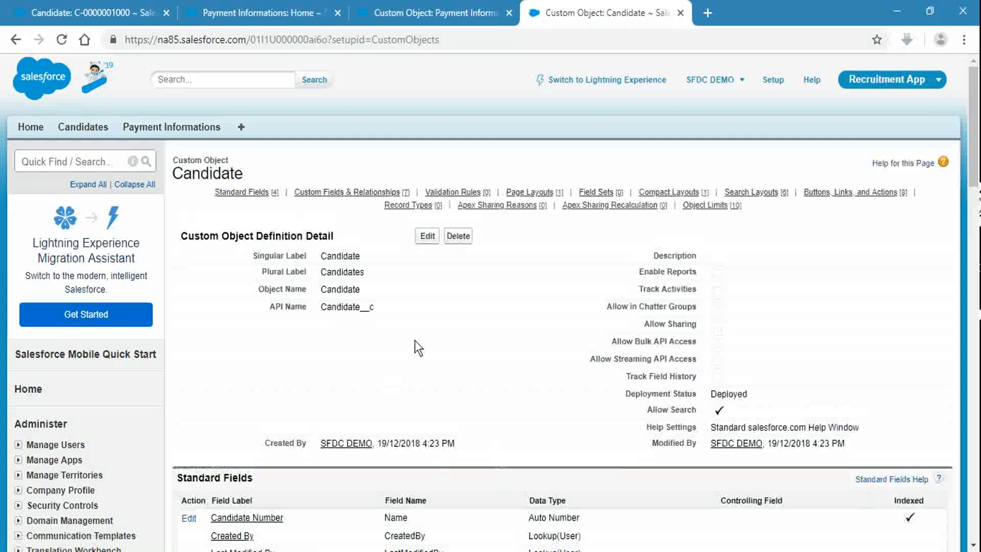
# Step: Reload the candidate record page so its empty PAN row appears
pyautogui.scroll(-9, 408, 337)
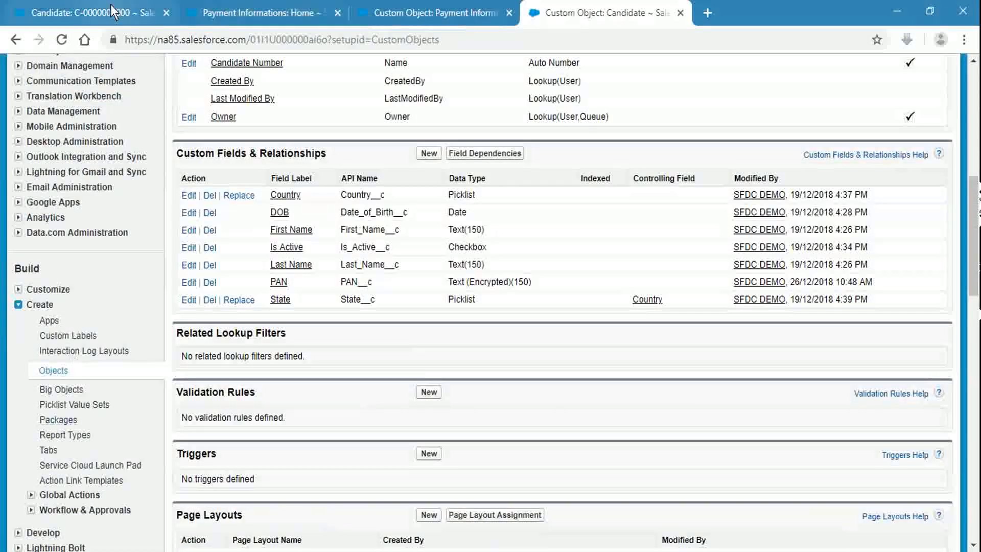
pyautogui.click(97, 13)
pyautogui.click(305, 41)
pyautogui.press('Return')
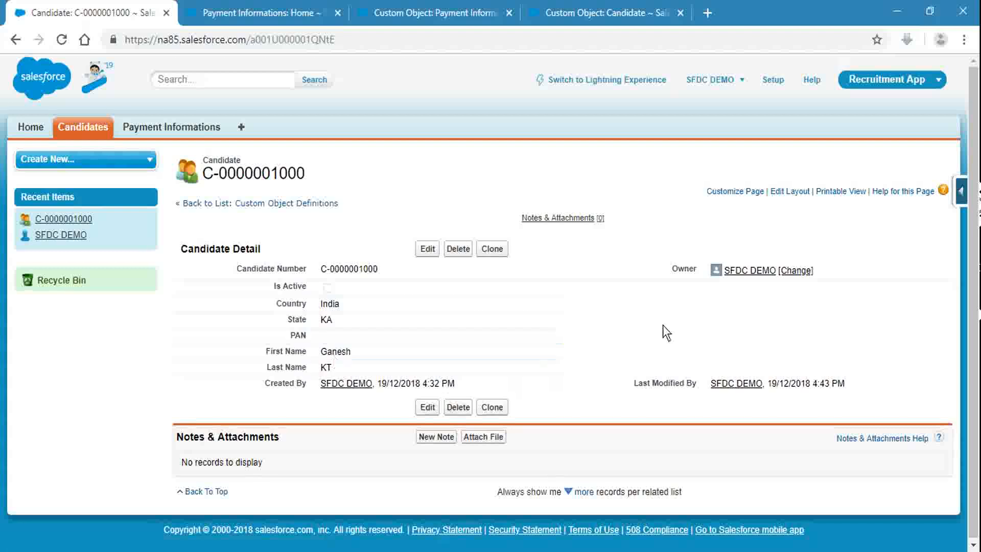
# Step: Enter a PAN number in the candidate's edit form, save, and inspect the masked value
pyautogui.doubleClick(315, 334)
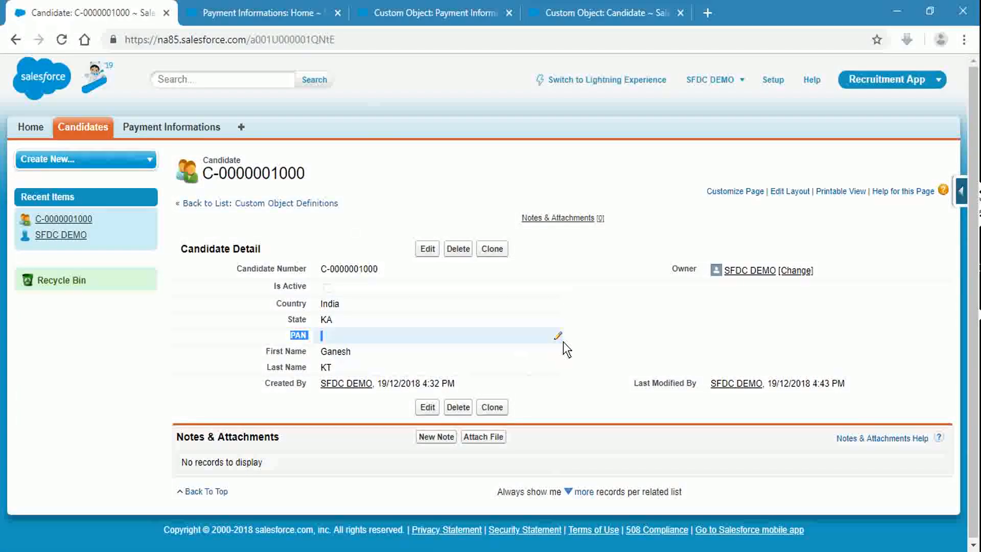
pyautogui.click(702, 319)
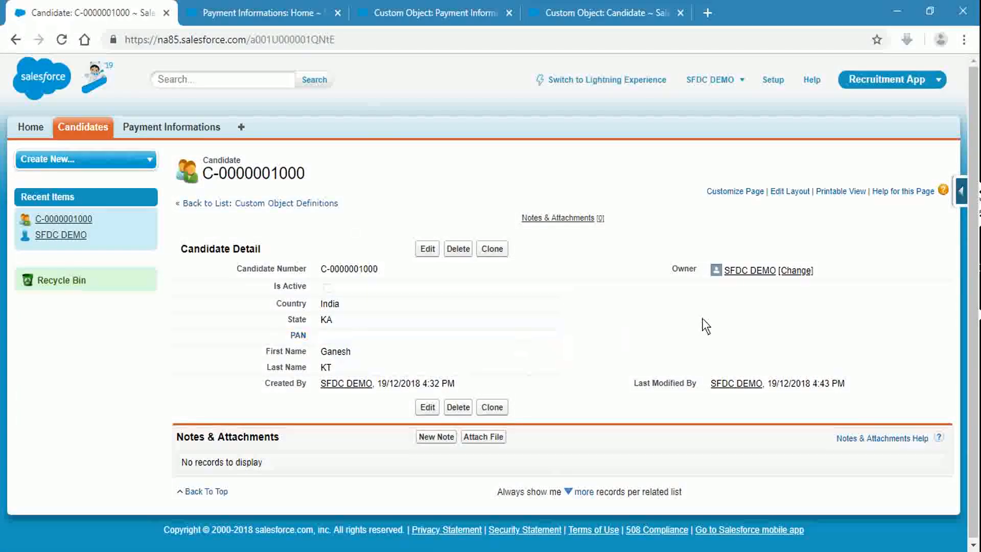
pyautogui.click(240, 4)
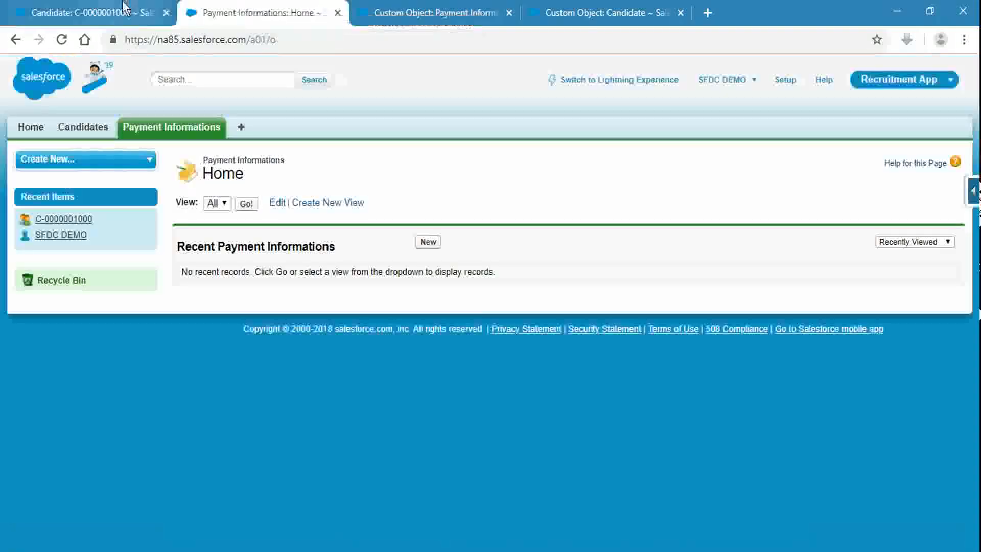
pyautogui.click(120, 9)
pyautogui.doubleClick(351, 334)
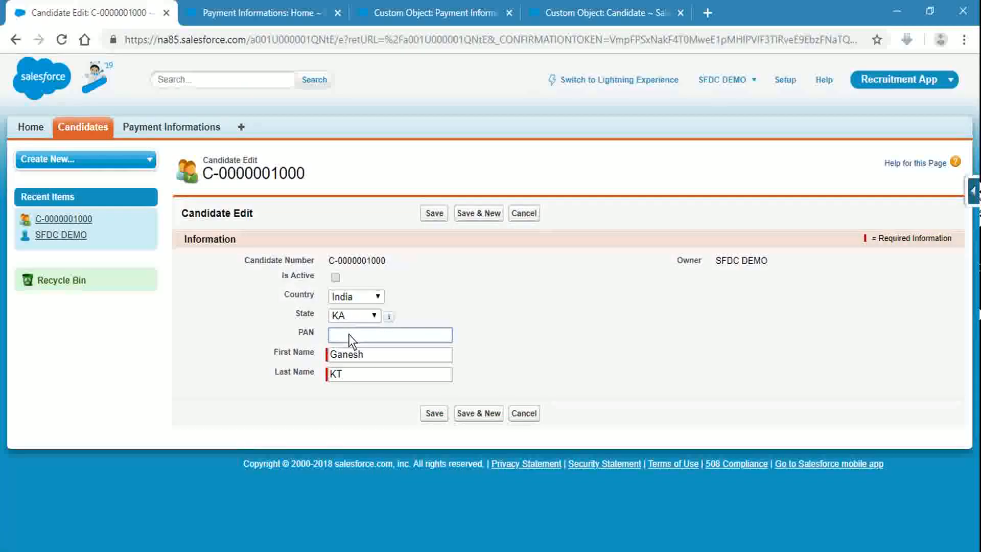
pyautogui.write('63763868')
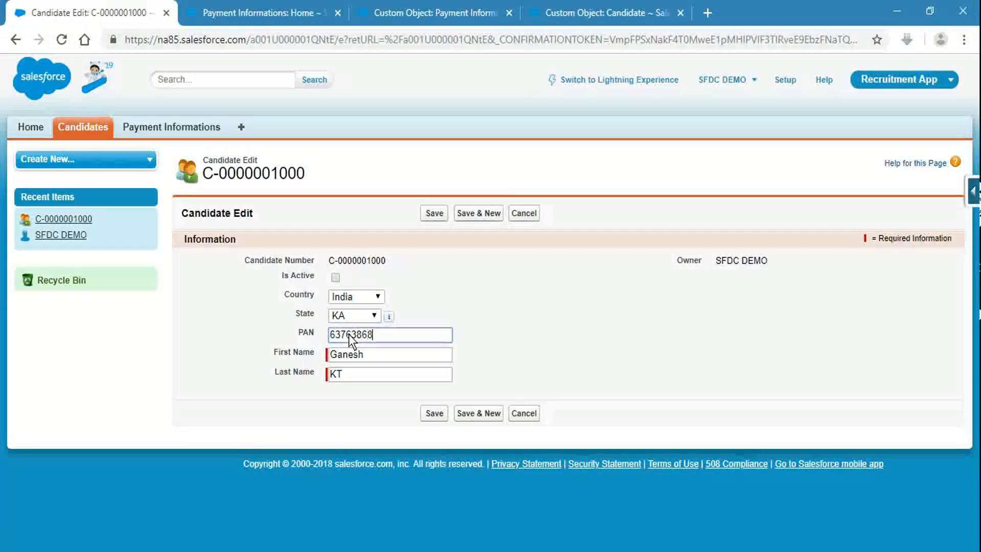
pyautogui.write('7687')
pyautogui.press('Right')
pyautogui.press('Right')
pyautogui.press('Right')
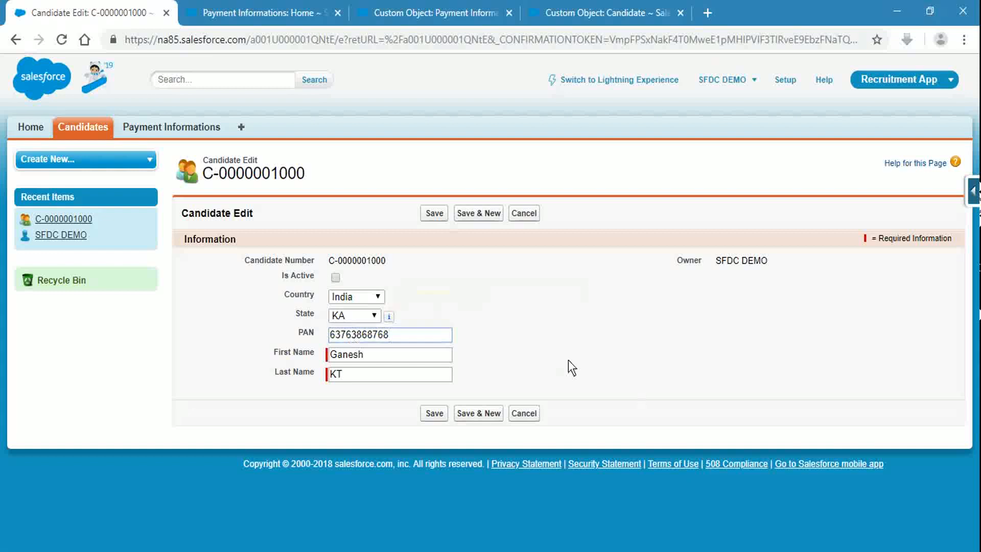
pyautogui.click(439, 212)
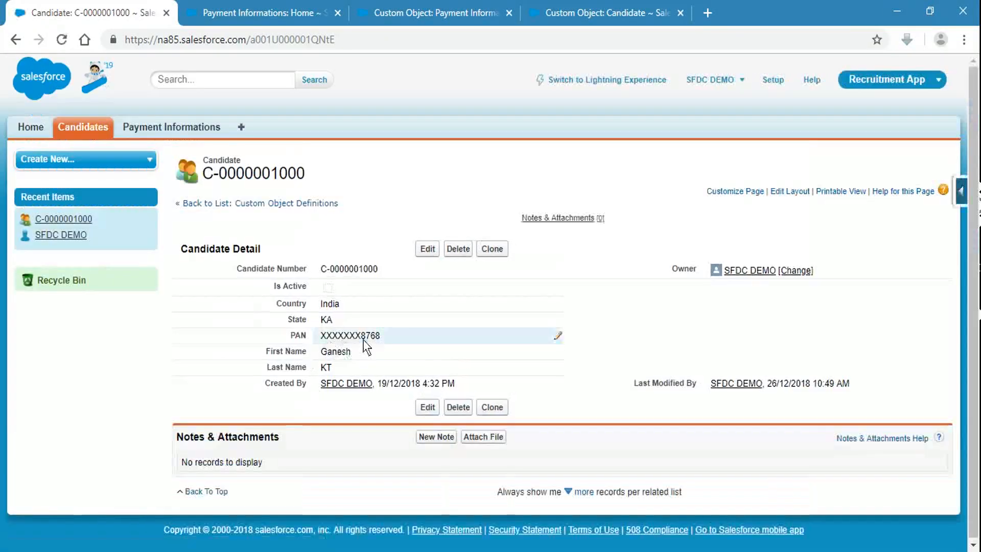
pyautogui.doubleClick(362, 339)
pyautogui.moveTo(361, 338); pyautogui.dragTo(381, 340)
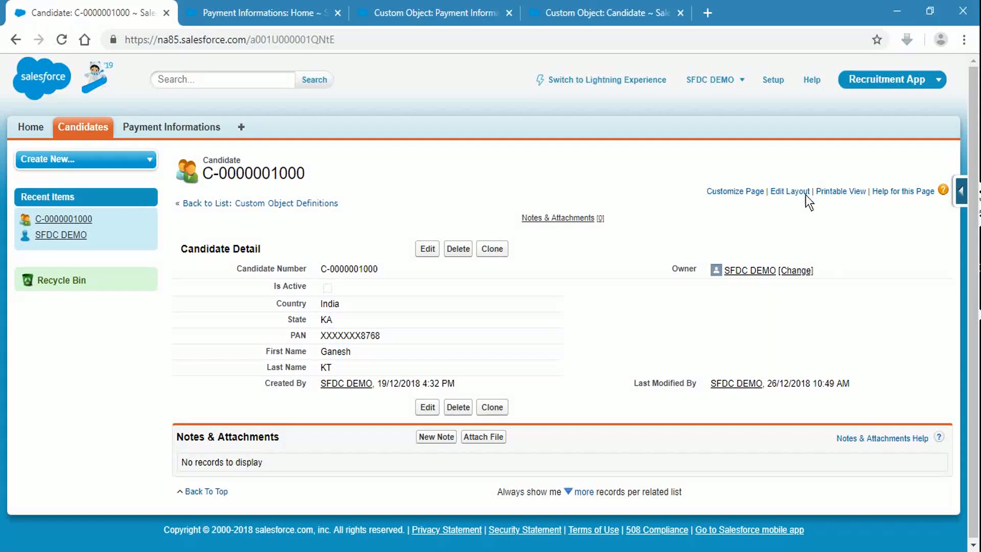
# Step: Open the administrator user's detail page from the Setup Manage Users list
pyautogui.middleClick(769, 84)
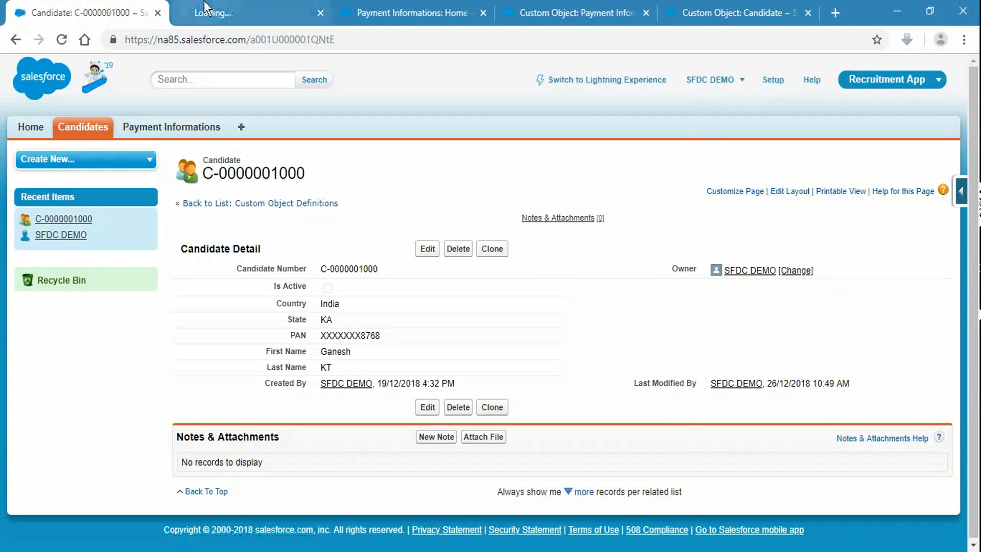
pyautogui.click(204, 7)
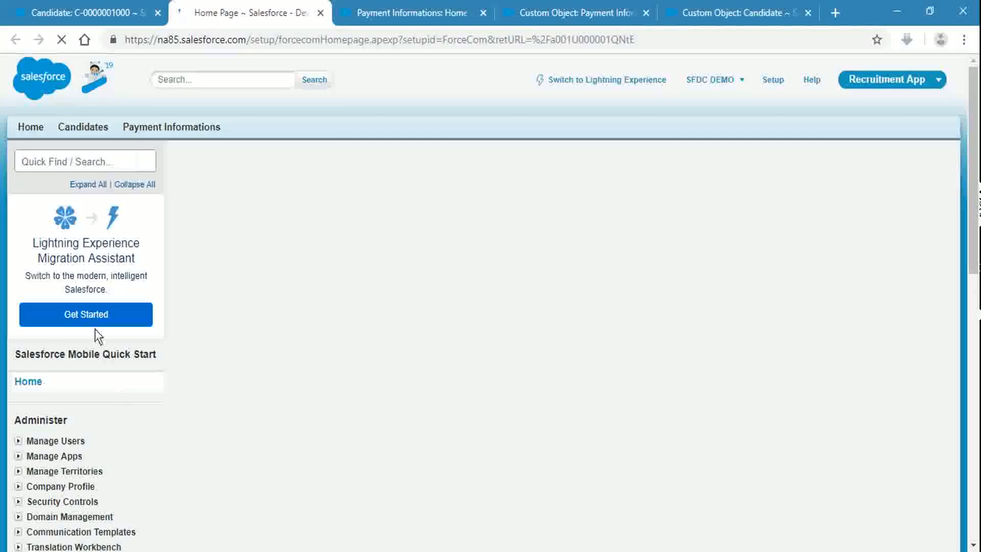
pyautogui.click(18, 440)
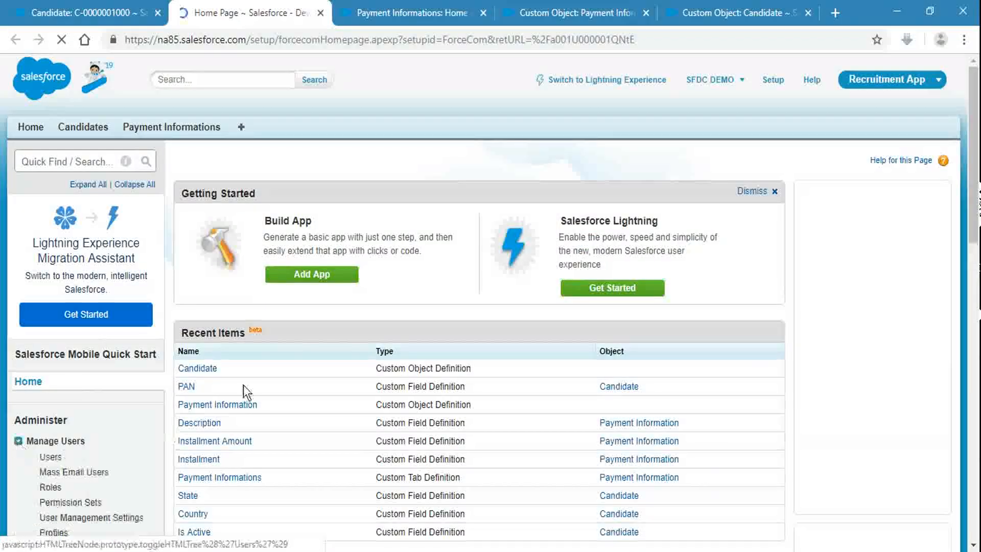
pyautogui.scroll(-3, 66, 380)
pyautogui.click(52, 305)
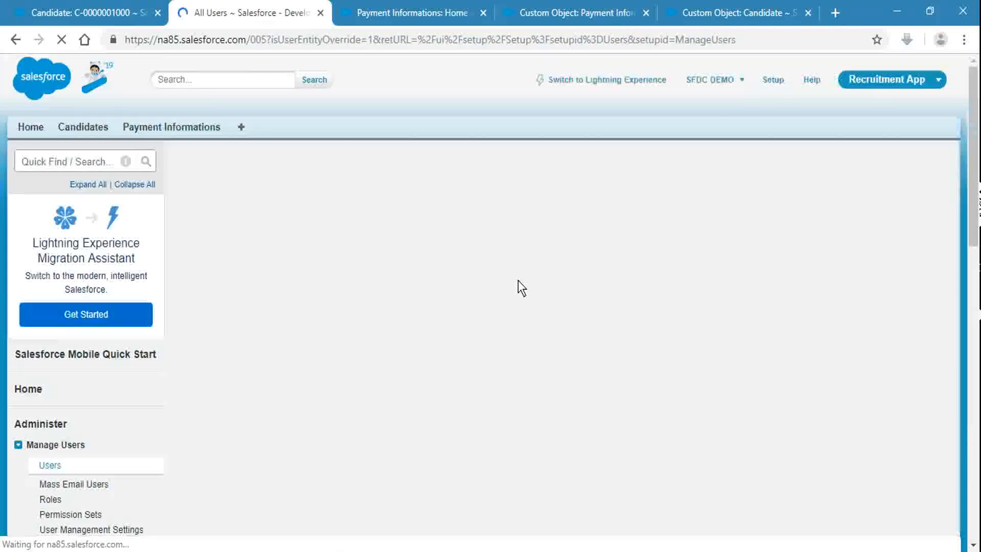
pyautogui.scroll(-2, 511, 332)
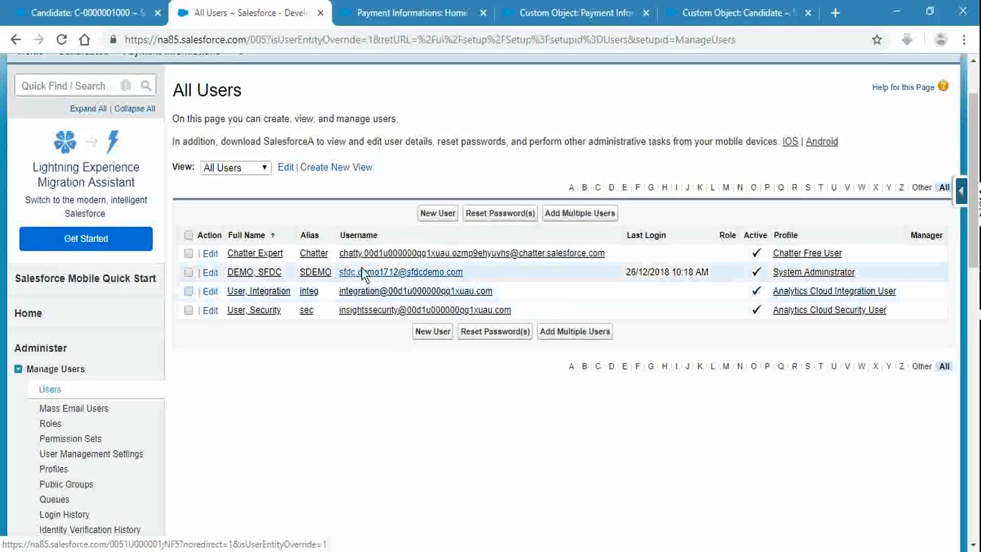
pyautogui.click(362, 271)
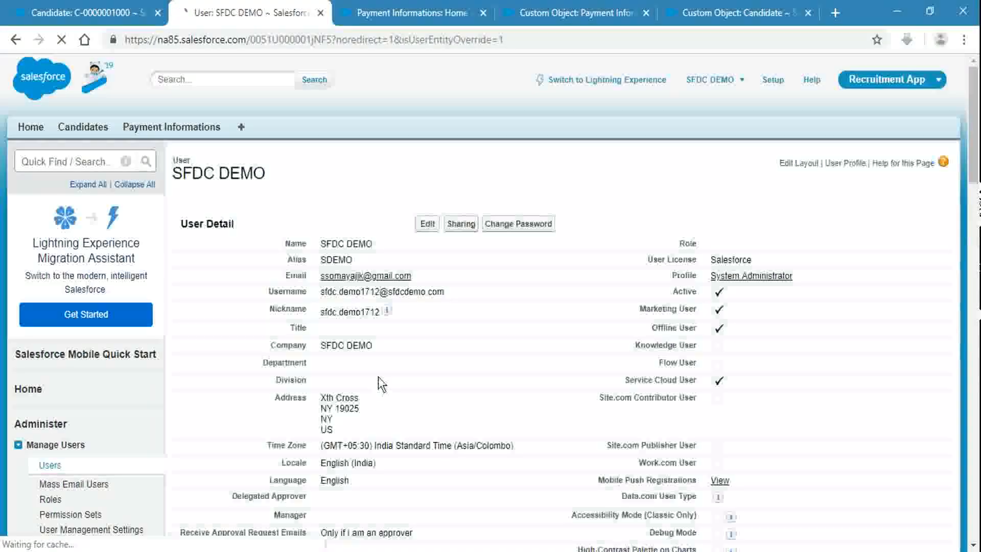
pyautogui.scroll(-8, 378, 376)
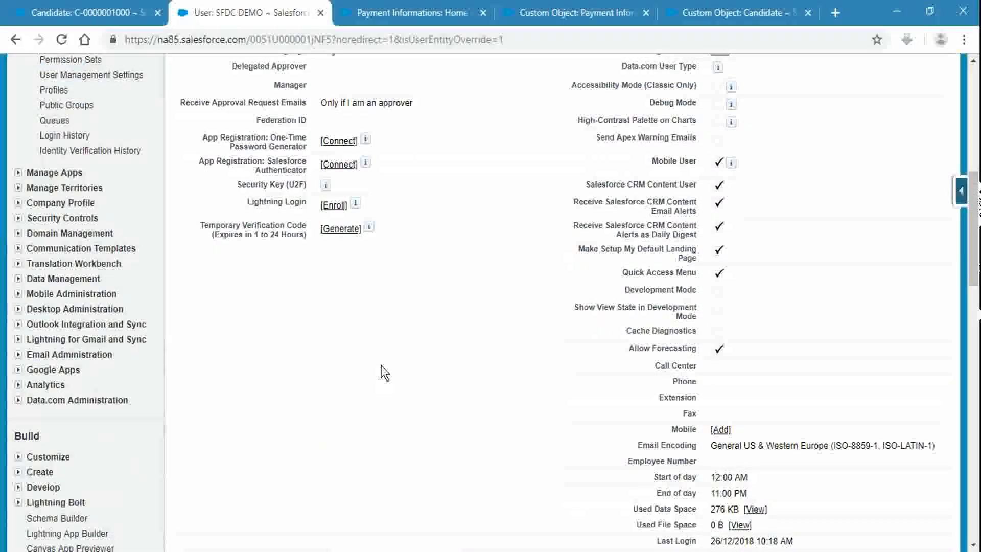
# Step: Search the user page for 'configure' and 'view e', checking the encrypted-fields lecture slide
pyautogui.hotkey('ctrl', 'f')
pyautogui.write('conf')
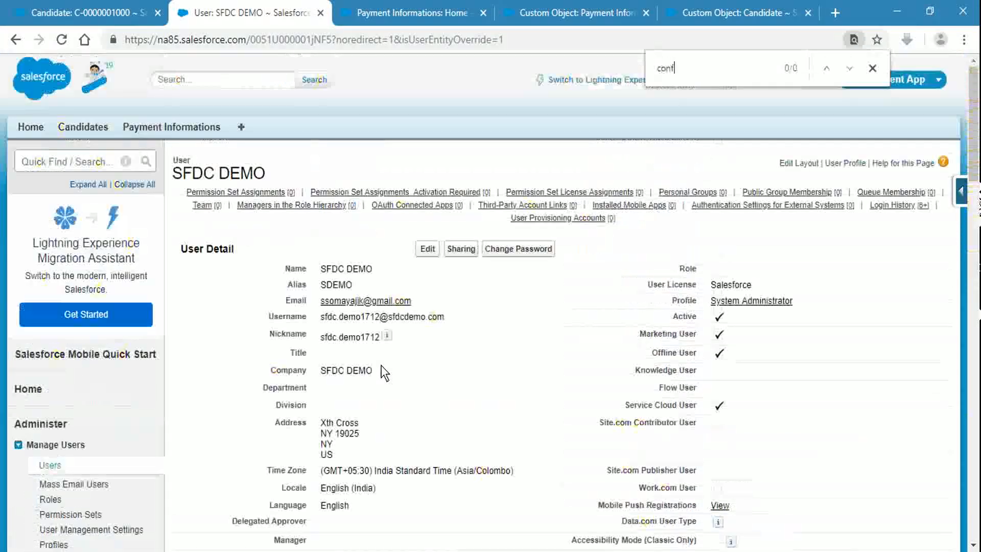
pyautogui.write('igure')
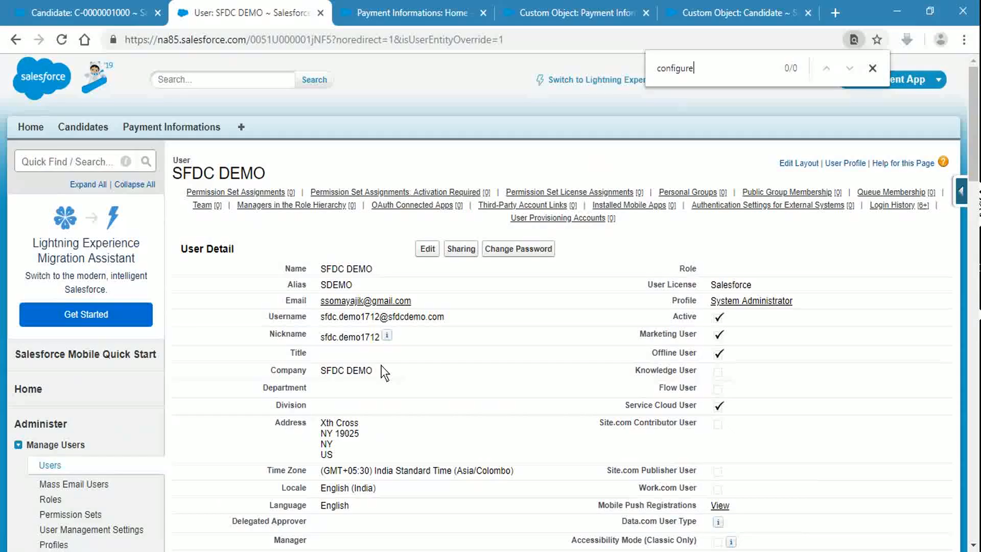
pyautogui.hotkey('ctrl', 'a')
pyautogui.press('BackSpace')
pyautogui.hotkey('alt', 'Tab')
pyautogui.scroll(1, 271, 278)
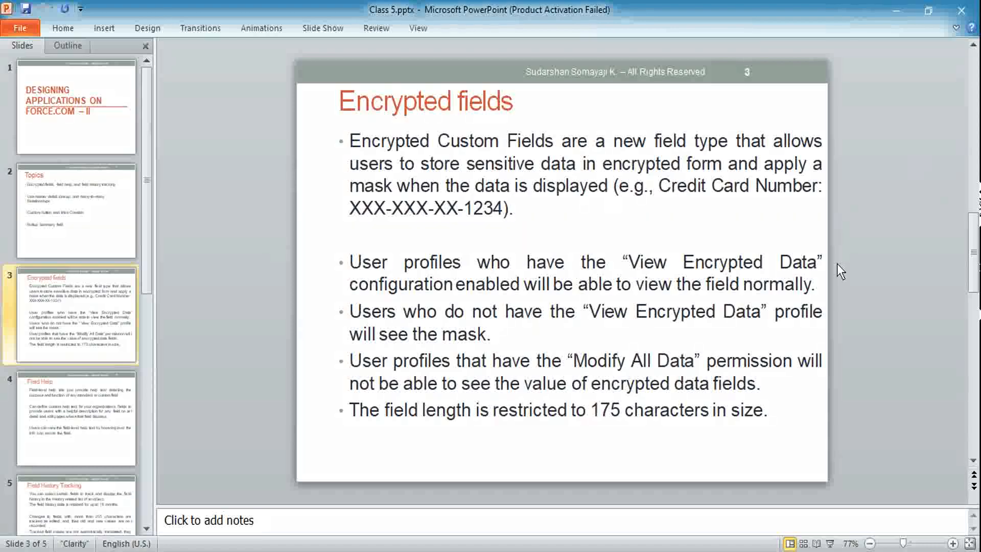
pyautogui.hotkey('alt', 'Tab')
pyautogui.moveTo(544, 194)
pyautogui.write('view')
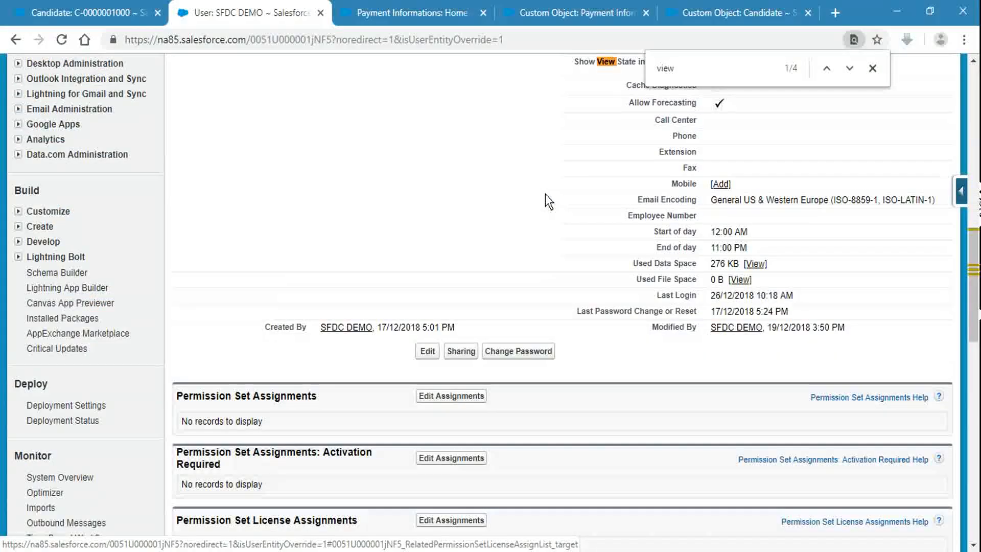
pyautogui.write(' e')
# Step: Open the System Administrator profile and search it for 'view en'
pyautogui.press('BackSpace')
pyautogui.press('BackSpace')
pyautogui.press('BackSpace')
pyautogui.press('BackSpace')
pyautogui.press('BackSpace')
pyautogui.press('BackSpace')
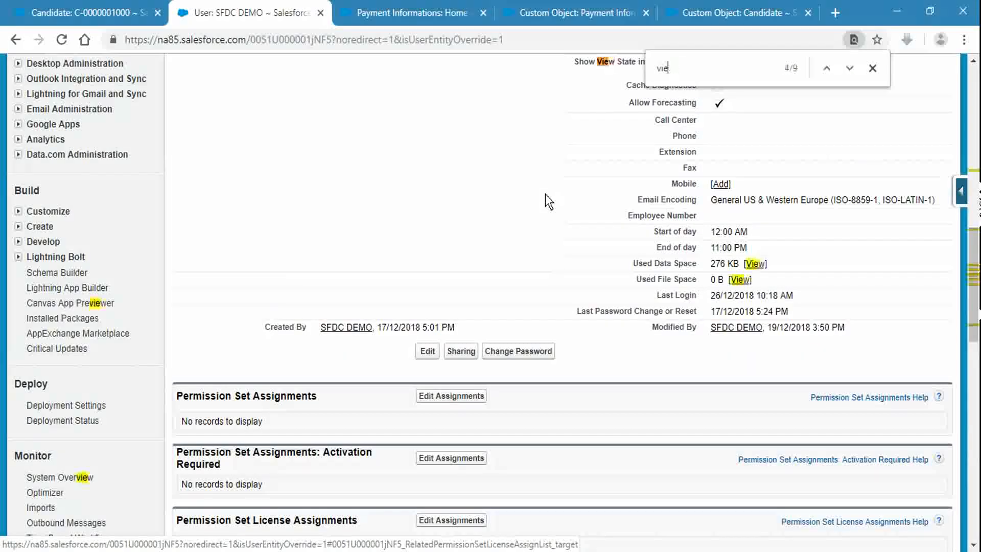
pyautogui.press('Escape')
pyautogui.scroll(13, 545, 194)
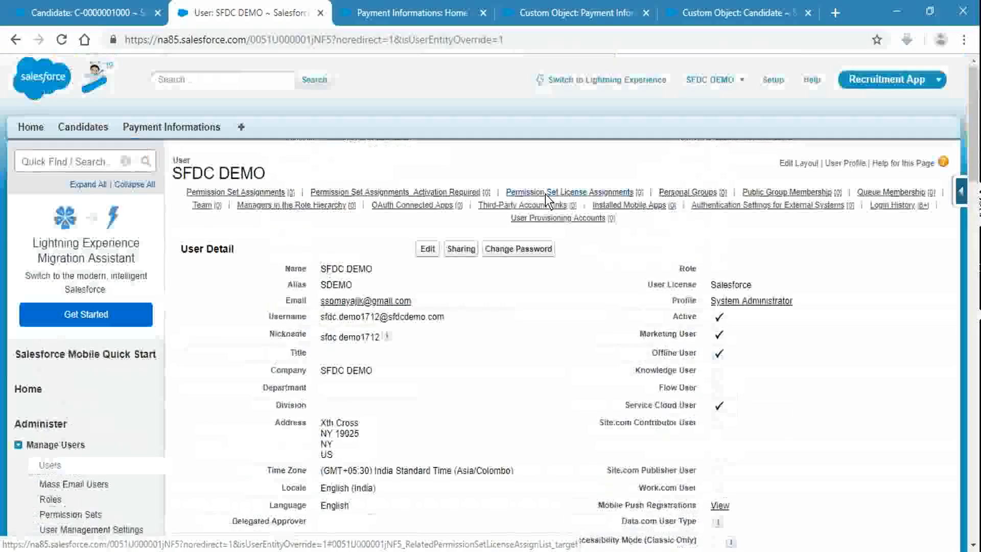
pyautogui.click(733, 303)
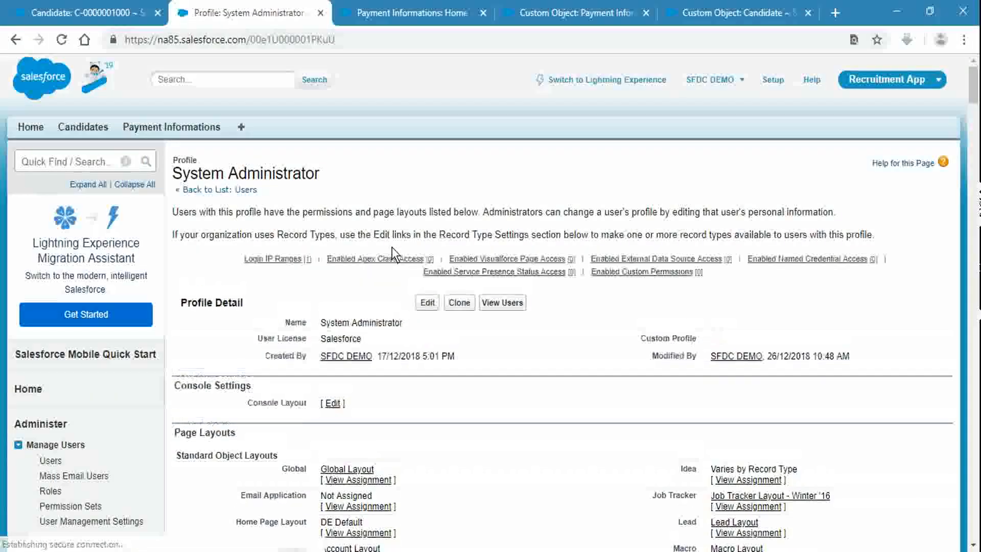
pyautogui.hotkey('ctrl', 'f')
pyautogui.write('view ')
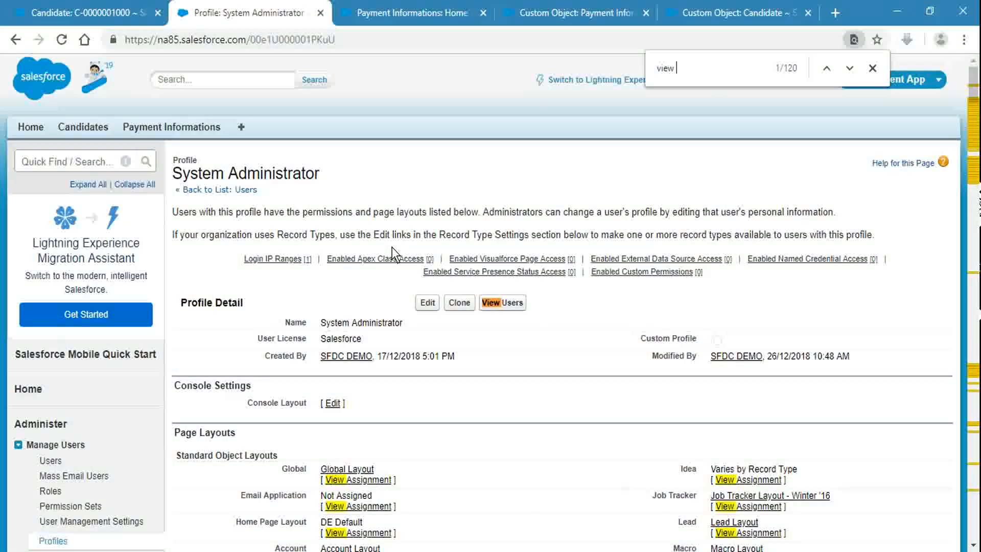
pyautogui.write('en')
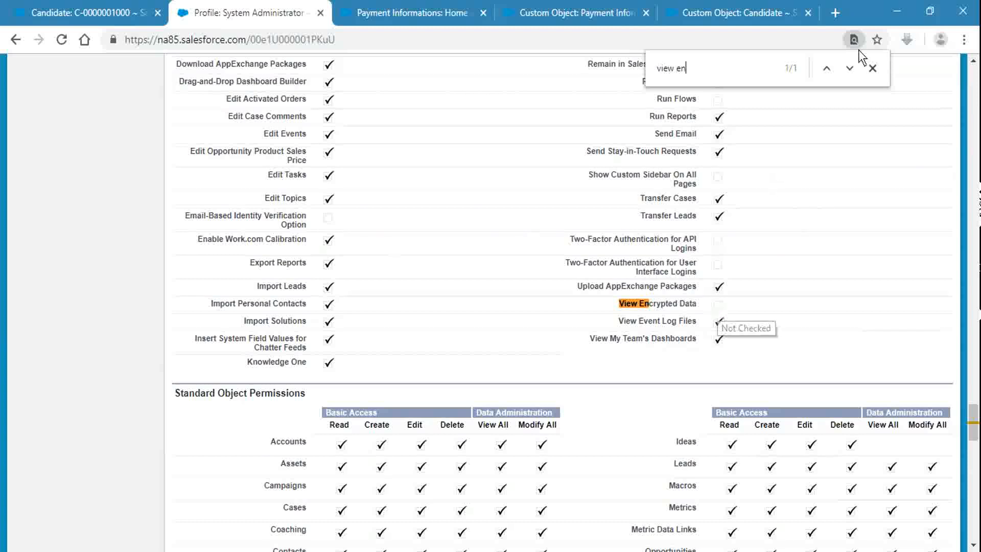
pyautogui.click(872, 71)
pyautogui.scroll(4, 822, 255)
pyautogui.scroll(-20, 823, 254)
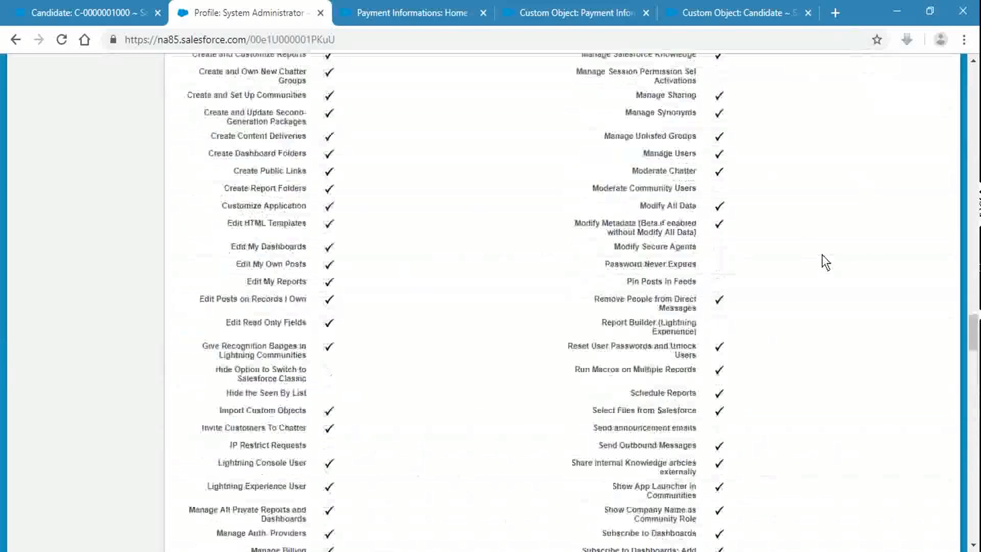
pyautogui.scroll(20, 786, 260)
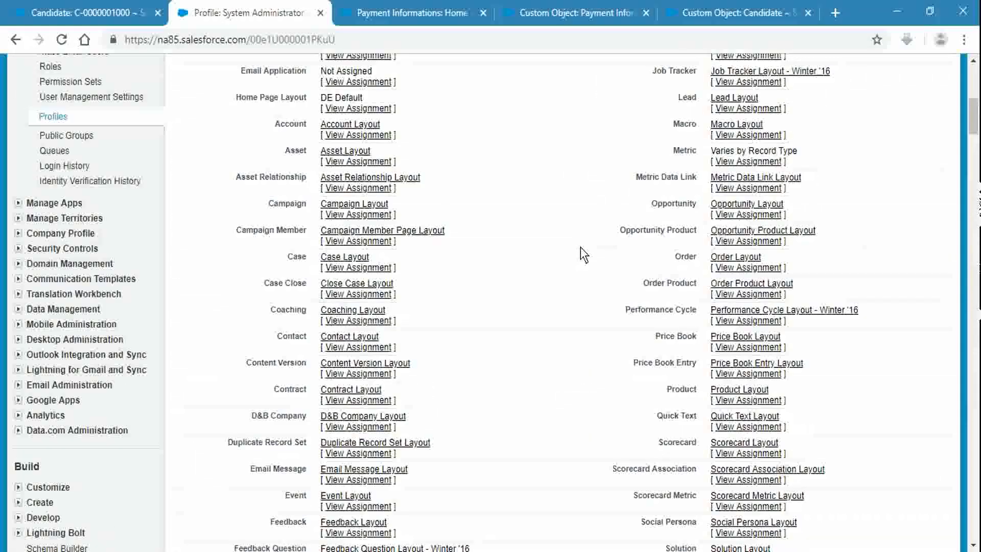
# Step: Edit the profile, confirm View Encrypted Data is unchecked, and cancel without saving
pyautogui.click(431, 306)
pyautogui.hotkey('ctrl', 'shift', 'Tab')
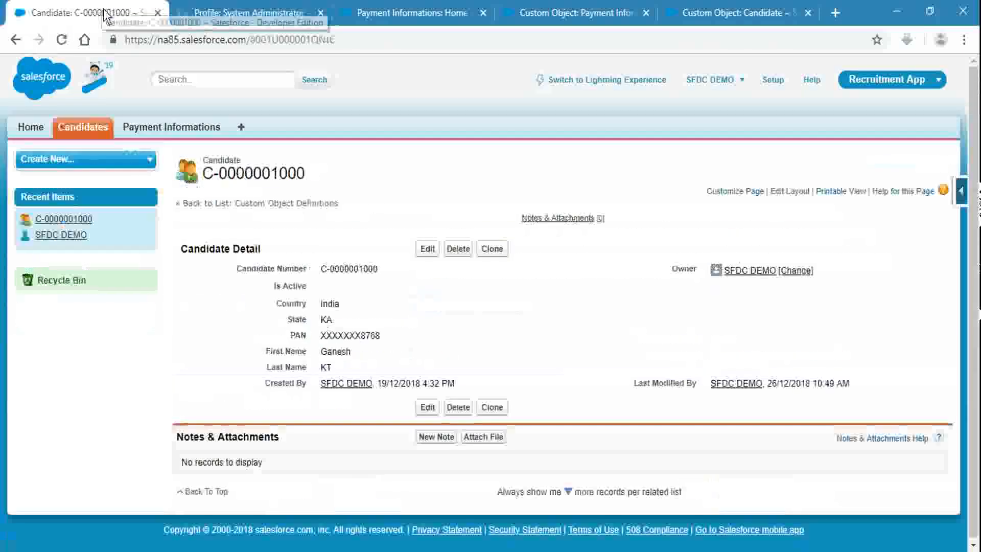
pyautogui.moveTo(321, 337); pyautogui.dragTo(370, 336)
pyautogui.click(289, 8)
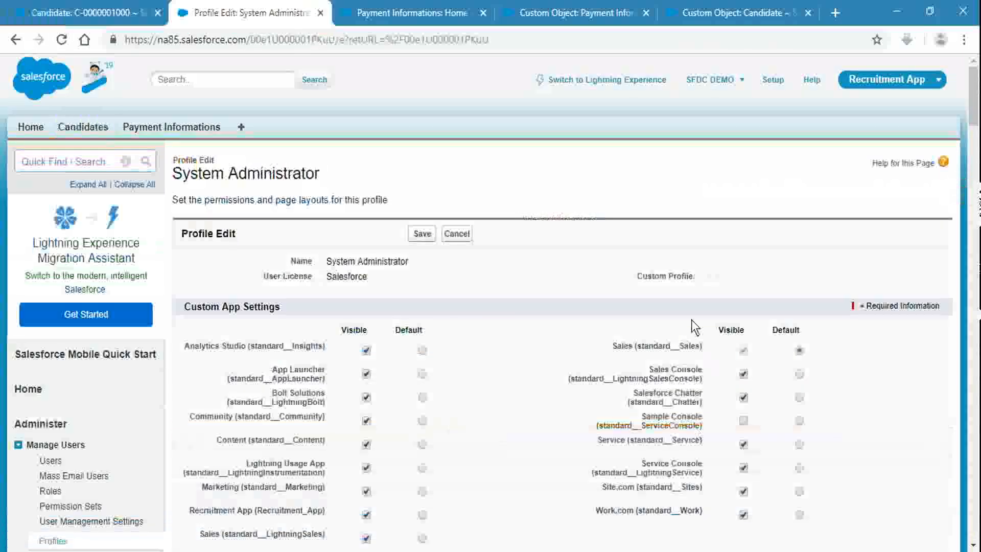
pyautogui.hotkey('ctrl', 'f')
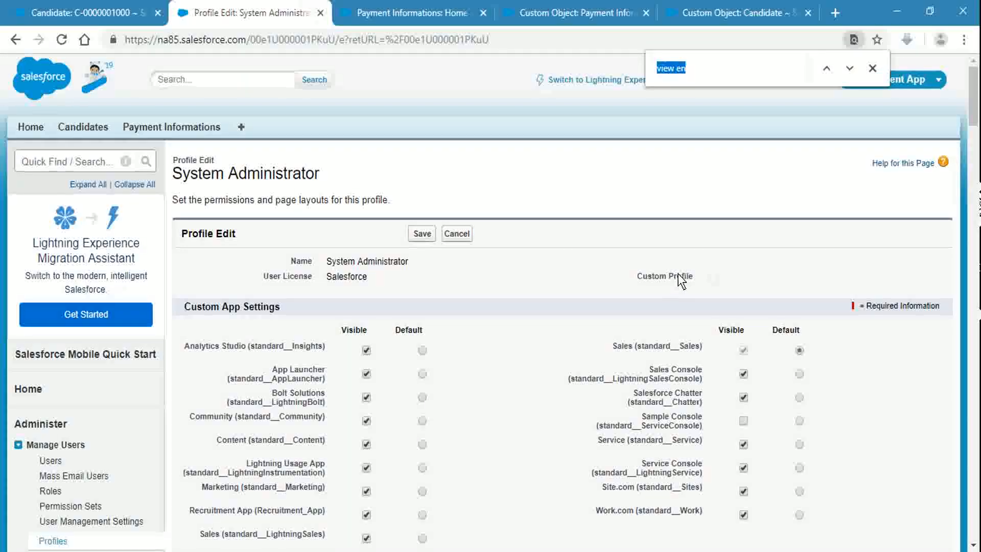
pyautogui.press('Return')
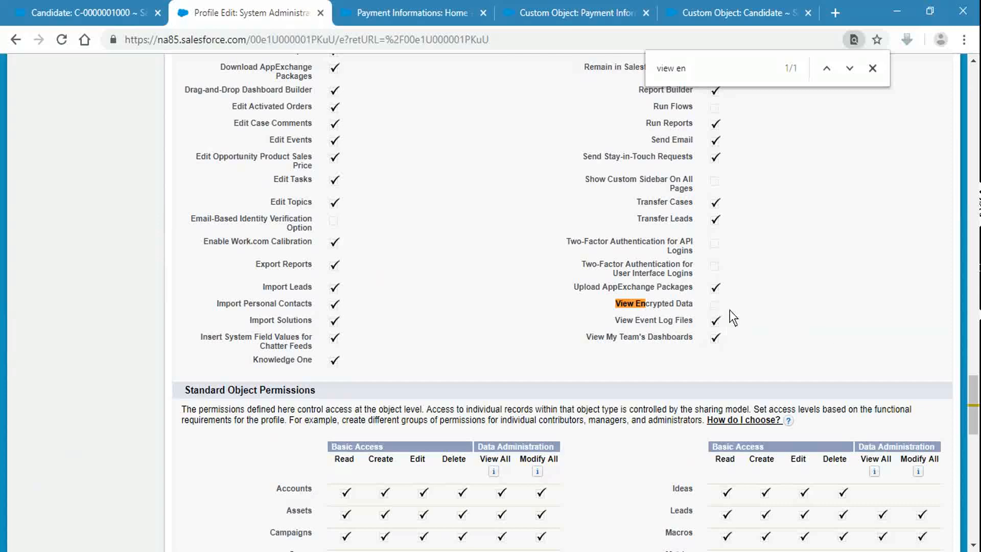
pyautogui.click(873, 69)
pyautogui.scroll(20, 803, 349)
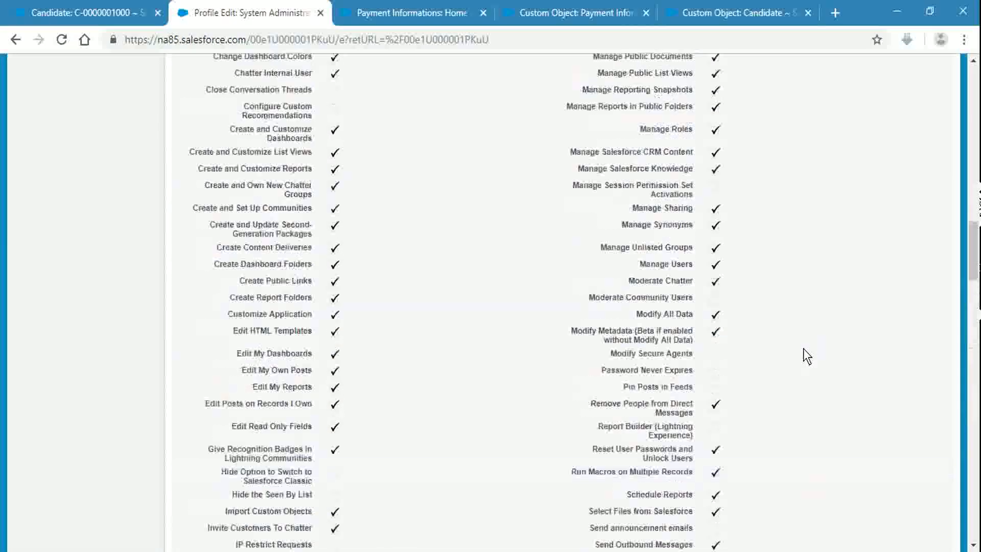
pyautogui.scroll(2, 803, 348)
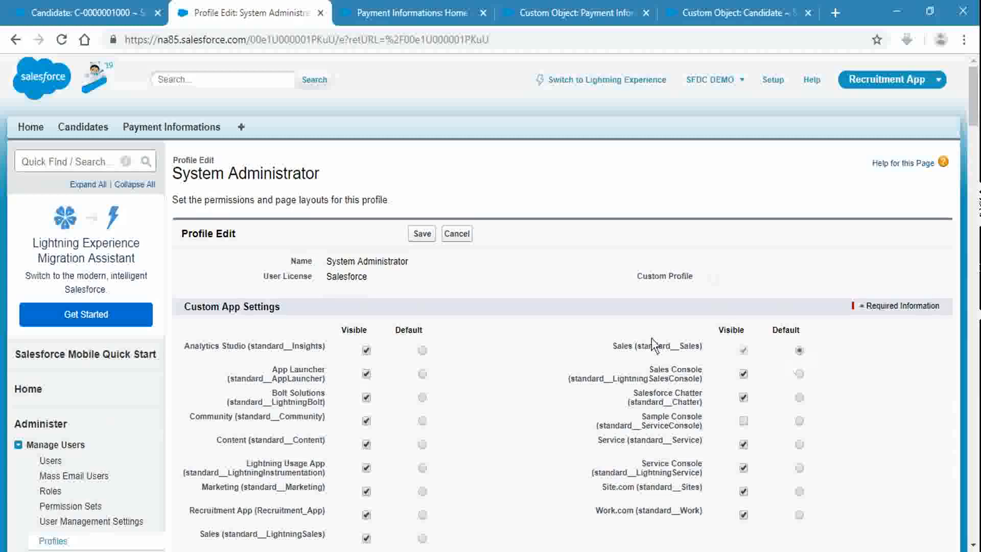
pyautogui.click(446, 231)
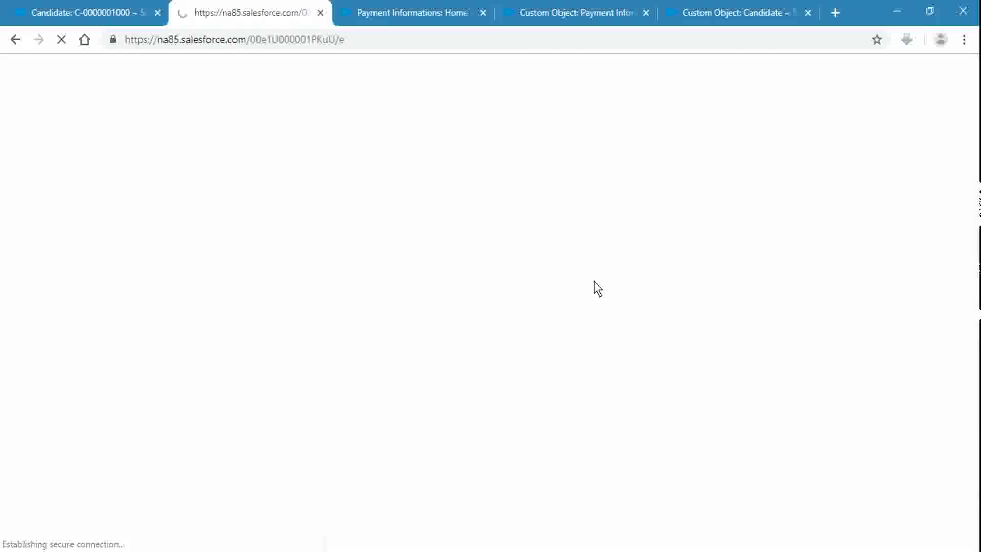
# Step: Review the System Administrator profile permissions, then go back to the candidate record
pyautogui.scroll(-20, 824, 268)
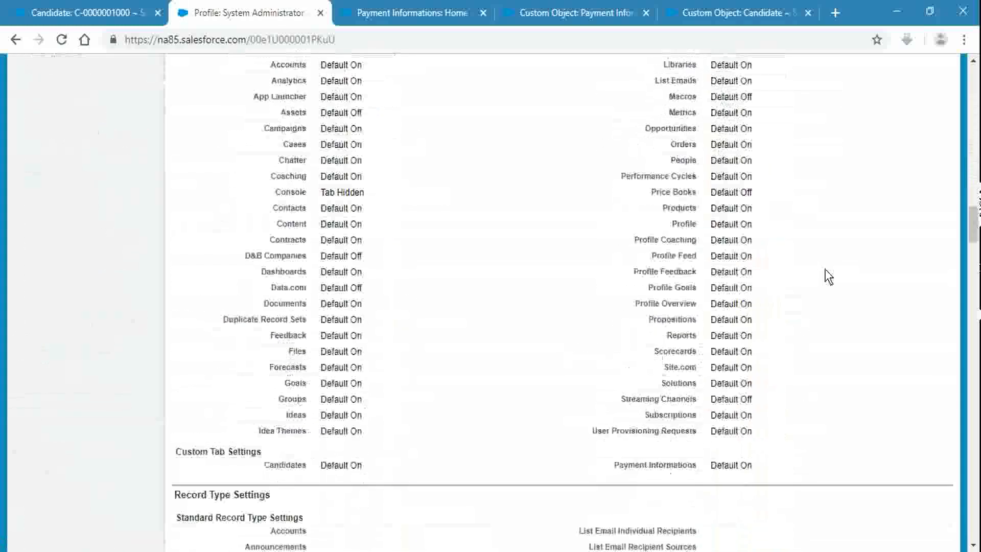
pyautogui.scroll(-20, 824, 269)
pyautogui.scroll(-12, 824, 269)
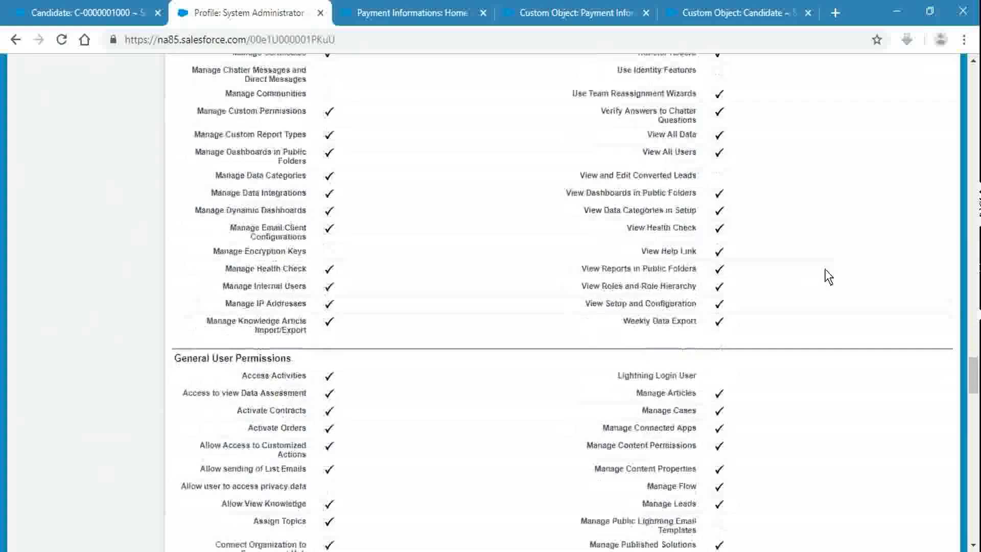
pyautogui.scroll(-12, 685, 347)
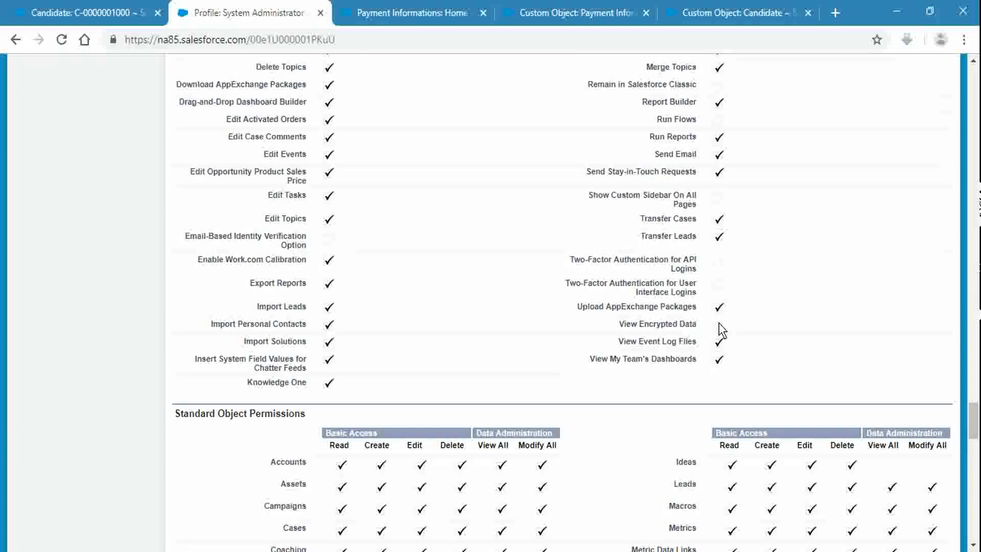
pyautogui.scroll(-3, 719, 323)
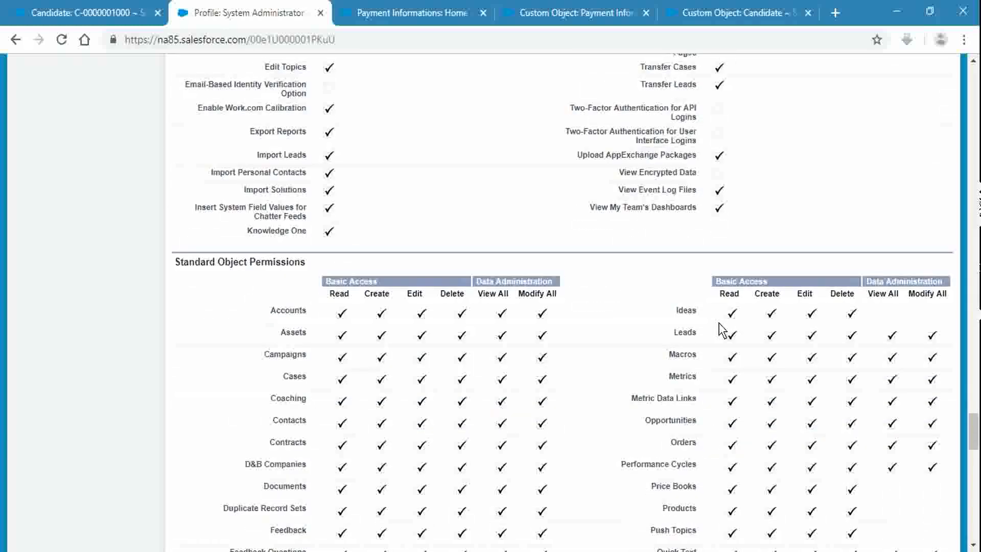
pyautogui.scroll(-20, 719, 323)
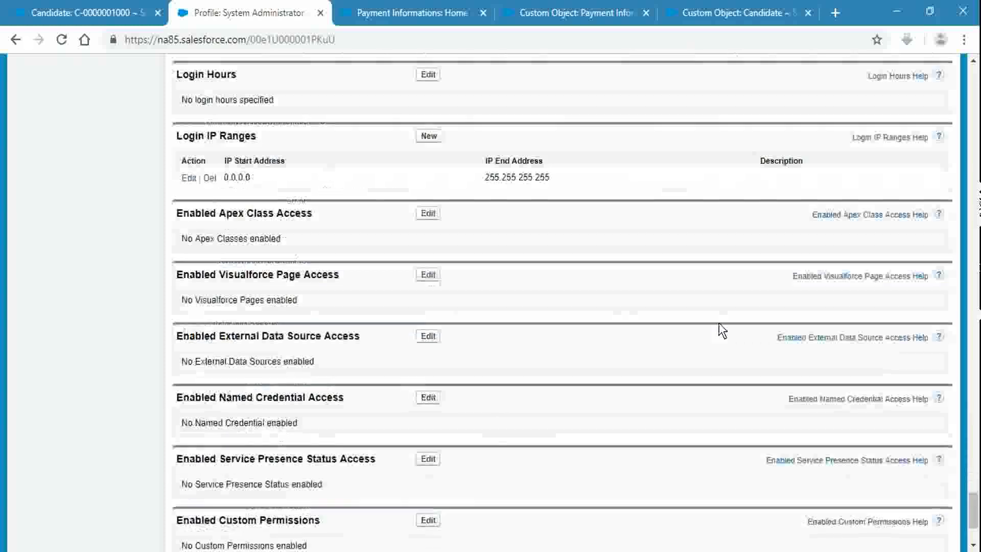
pyautogui.scroll(20, 719, 322)
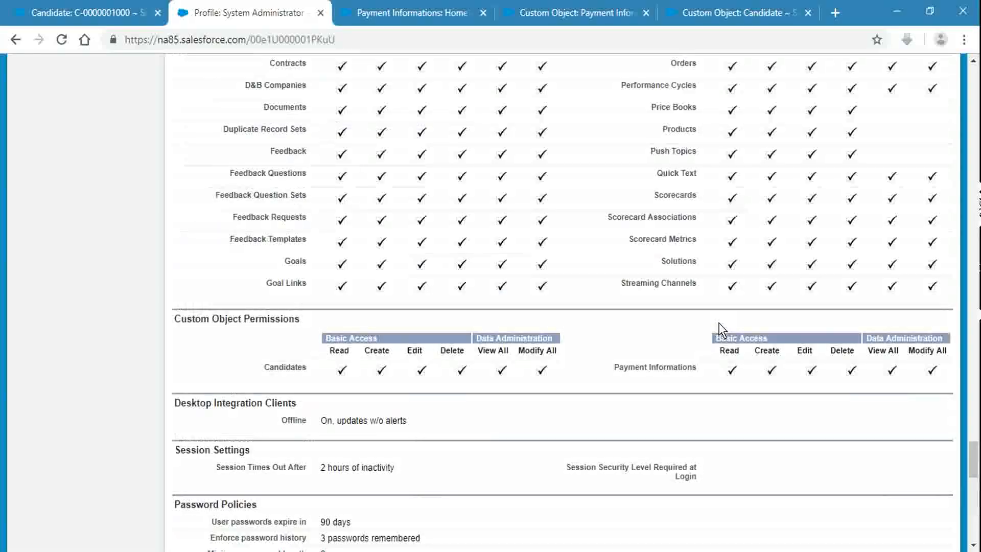
pyautogui.click(75, 7)
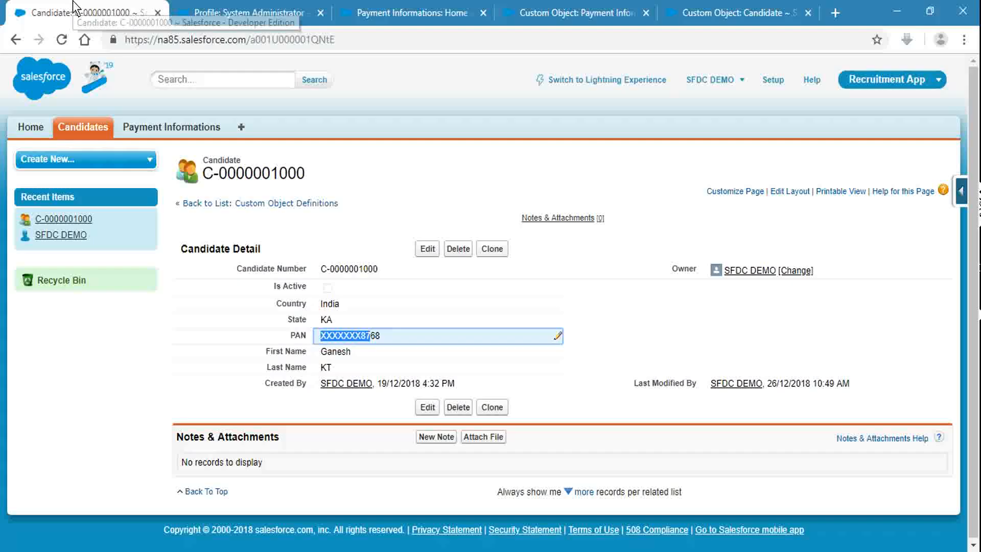
# Step: Leave the PAN value unedited and begin a text search on the System Administrator profile
pyautogui.click(679, 319)
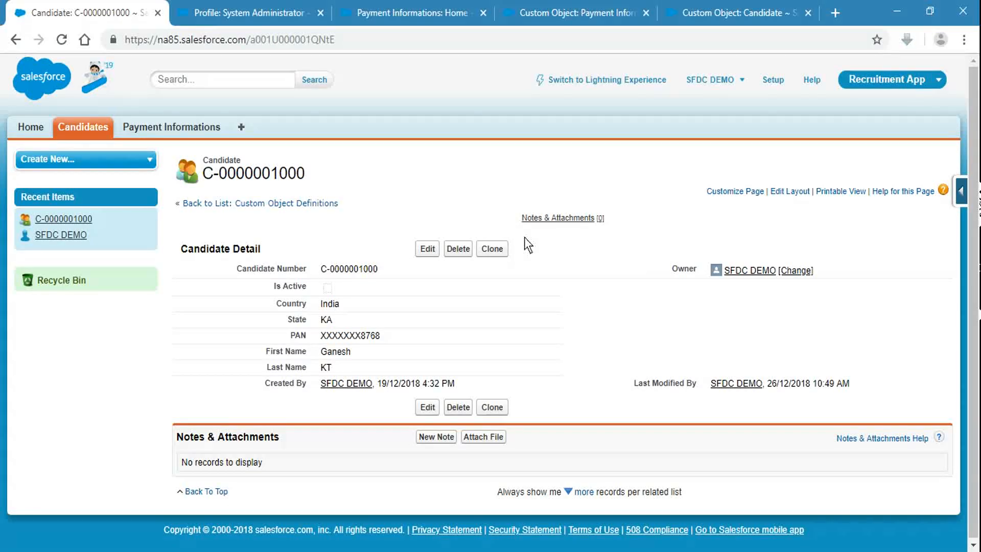
pyautogui.click(245, 13)
pyautogui.hotkey('ctrl', 'f')
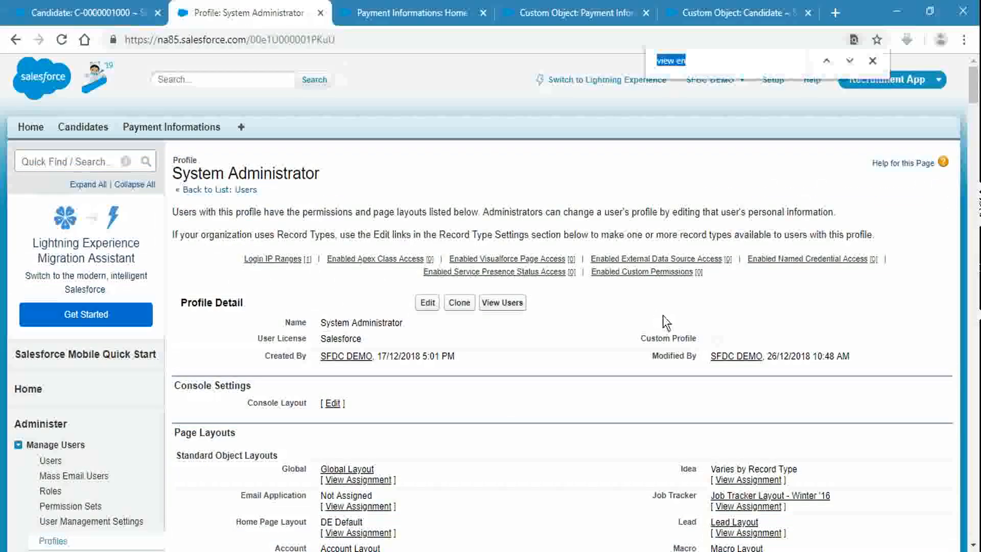
# Step: Search the profile for 'modify all' and confirm Modify All Data is checked, glancing at the encrypted-fields slide
pyautogui.write('m')
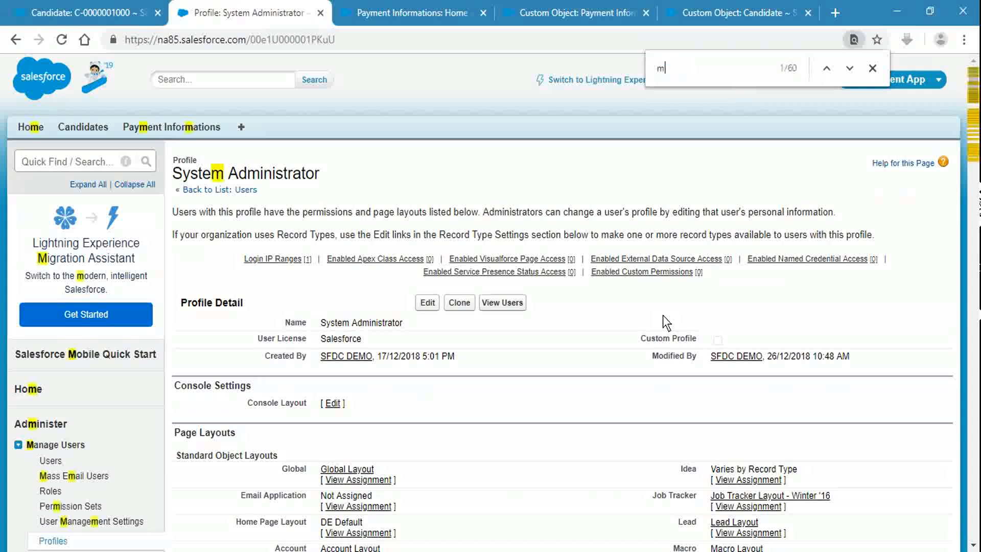
pyautogui.write('odify all')
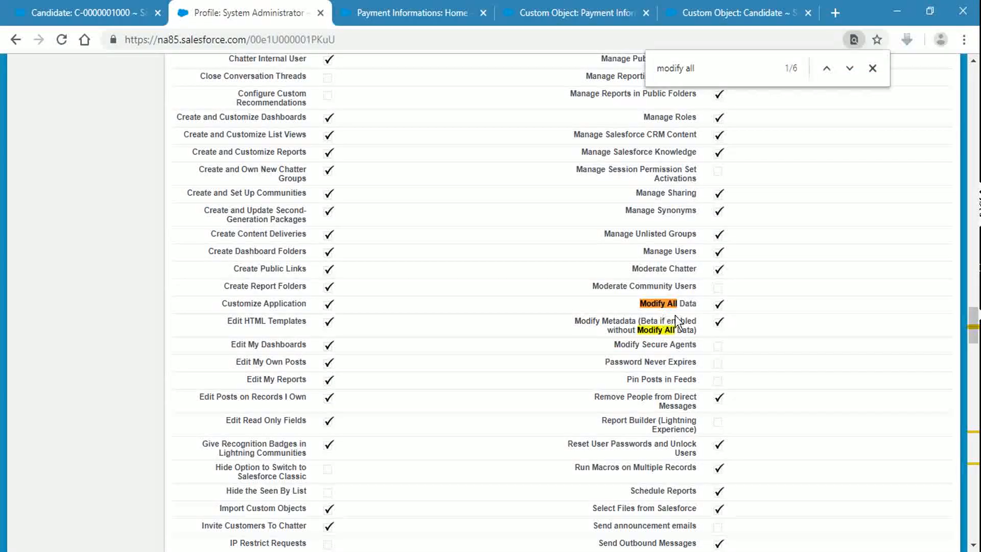
pyautogui.hotkey('alt', 'Tab')
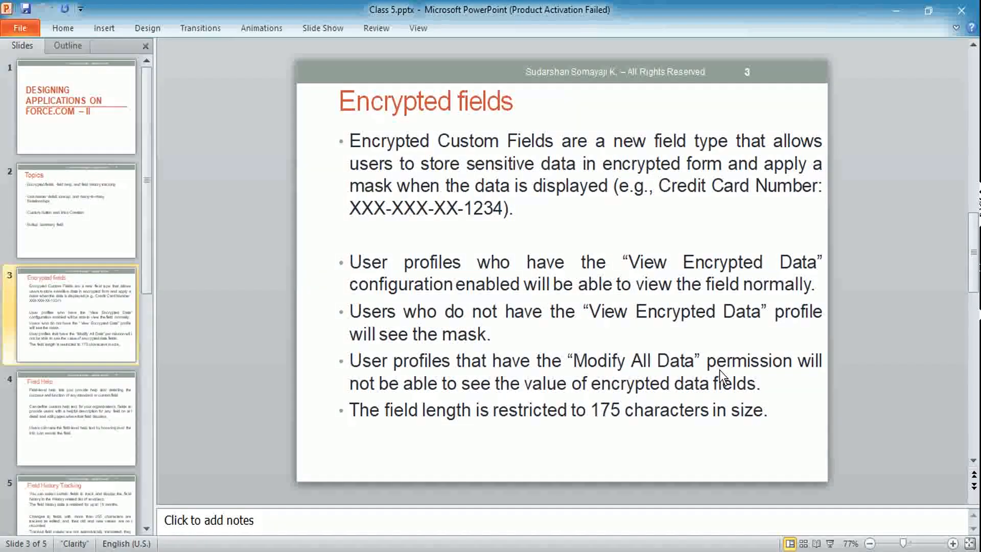
pyautogui.hotkey('alt', 'Tab')
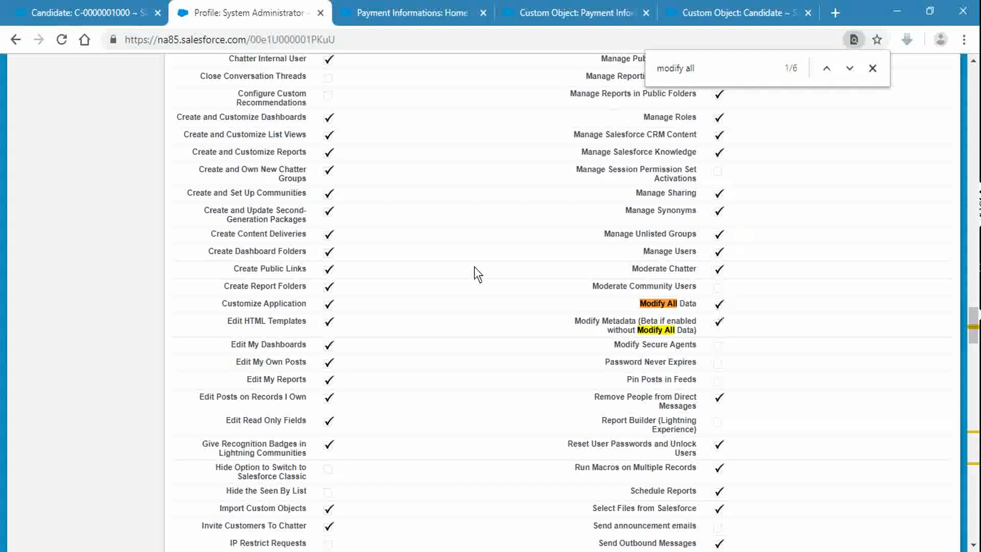
# Step: Open the System Administrator profile edit page and verify Modify All Data is still checked
pyautogui.press('Home')
pyautogui.click(427, 302)
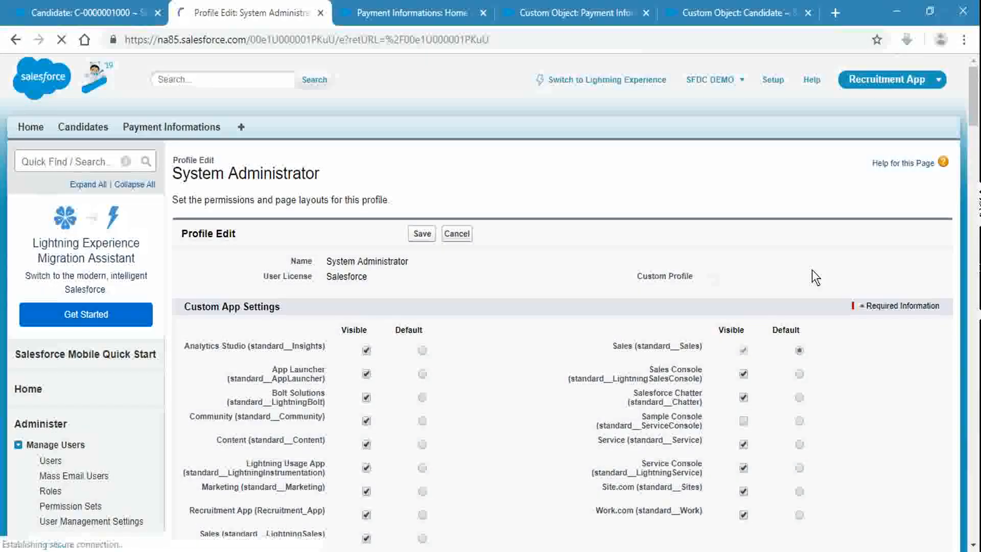
pyautogui.hotkey('ctrl', 'f')
pyautogui.press('Return')
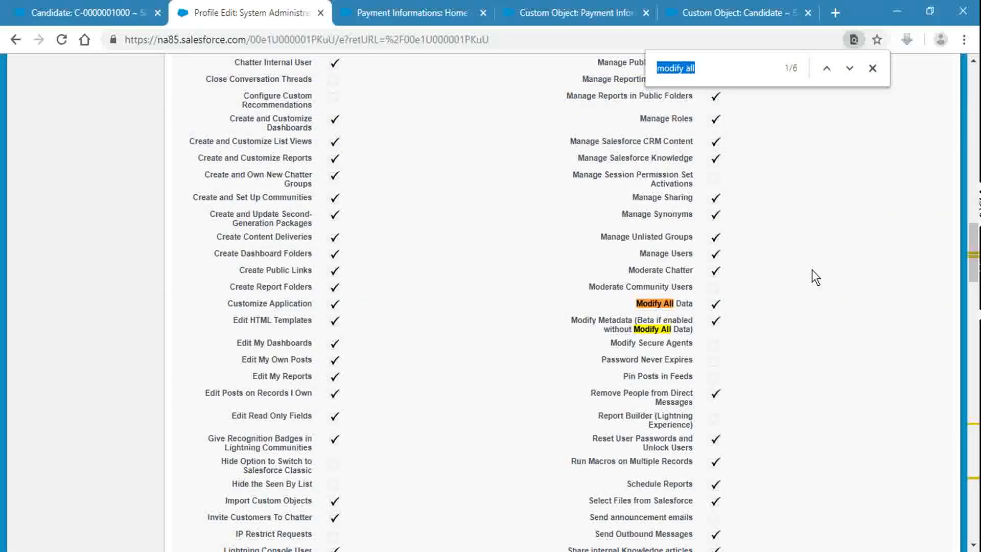
pyautogui.click(717, 308)
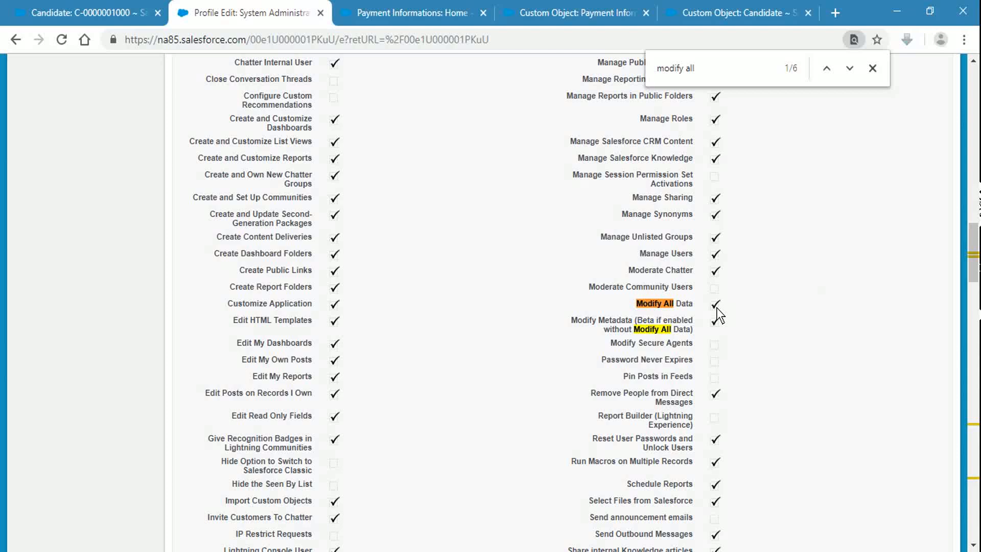
pyautogui.click(873, 68)
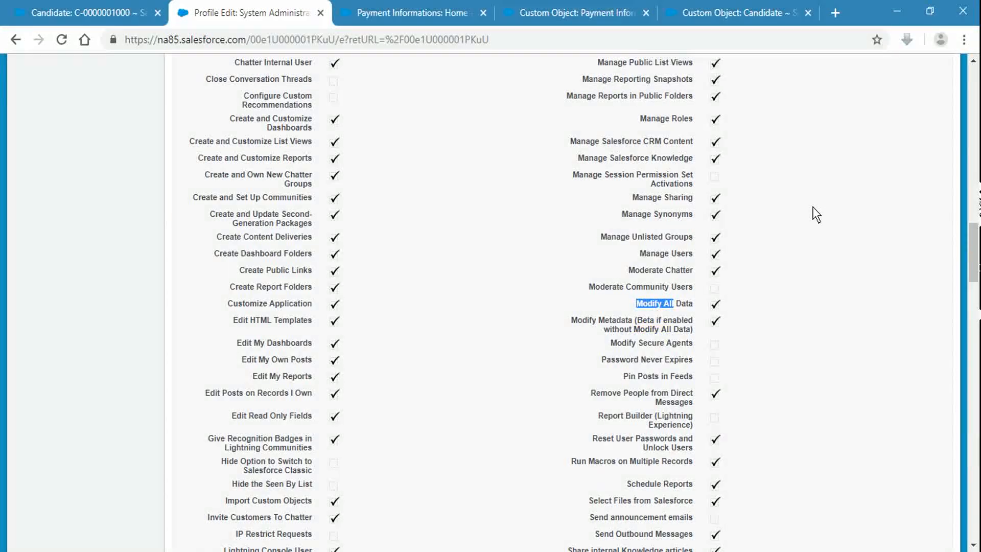
pyautogui.press('Home')
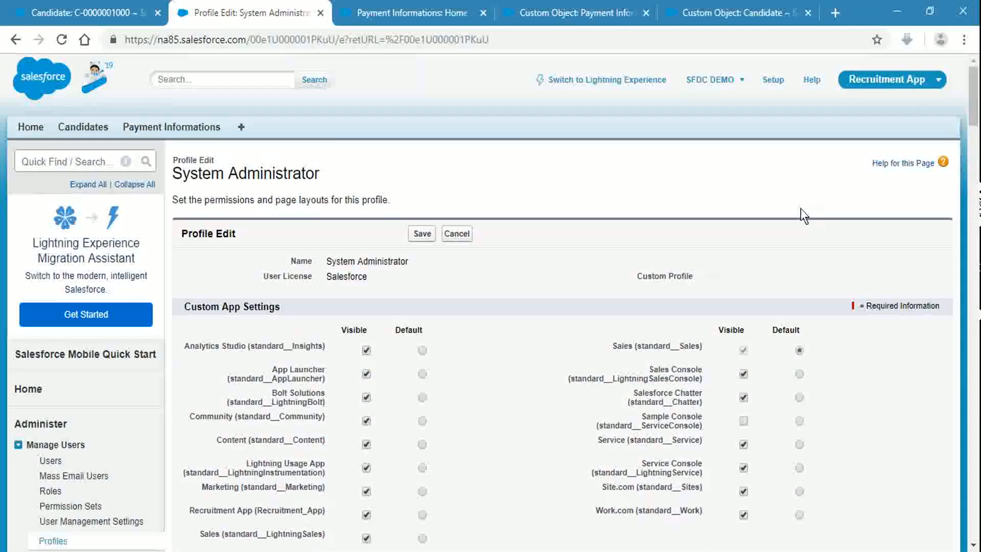
# Step: Cancel the profile edit without changes and close the System Administrator profile tab
pyautogui.click(450, 238)
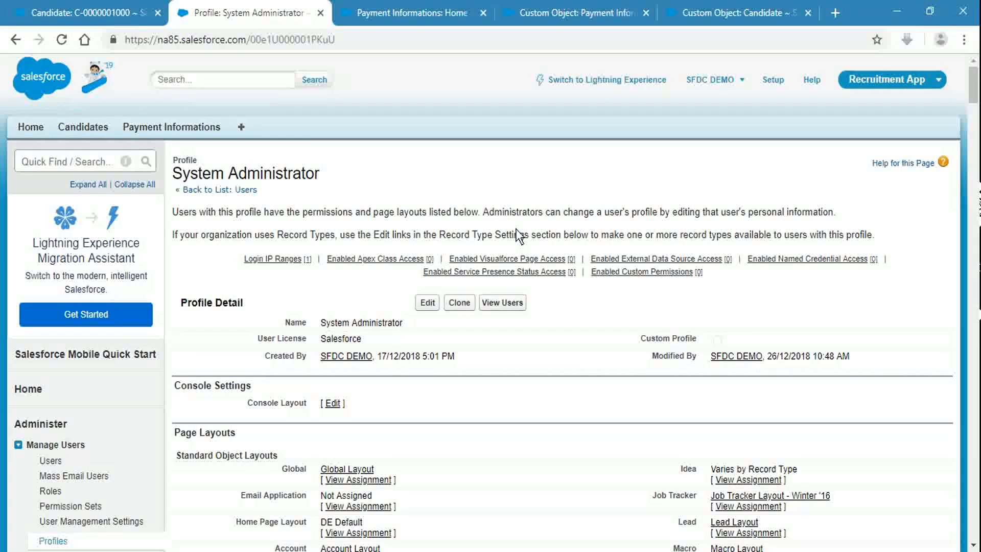
pyautogui.middleClick(269, 10)
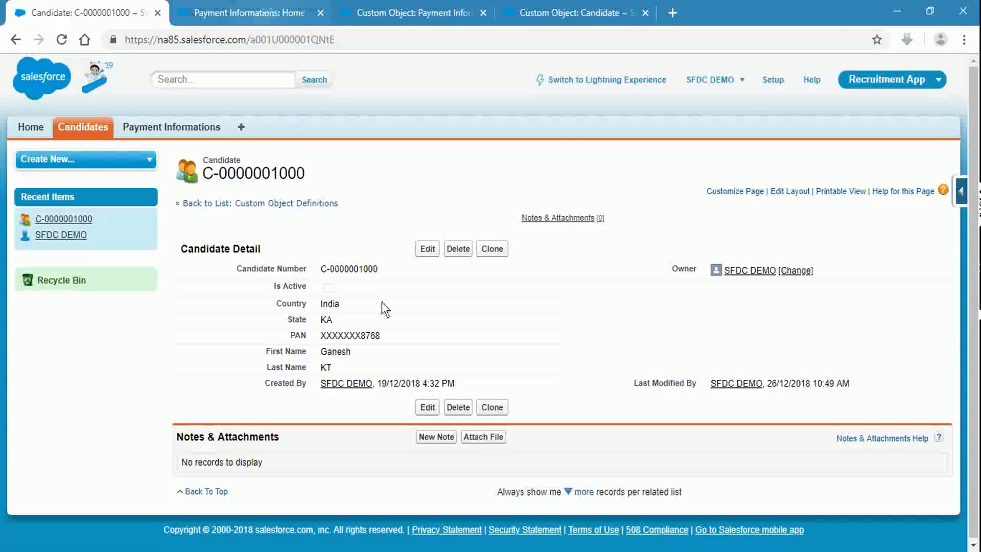
# Step: Leave the candidate's PAN value unchanged and switch to the Candidate object's custom fields list
pyautogui.doubleClick(327, 335)
pyautogui.click(762, 320)
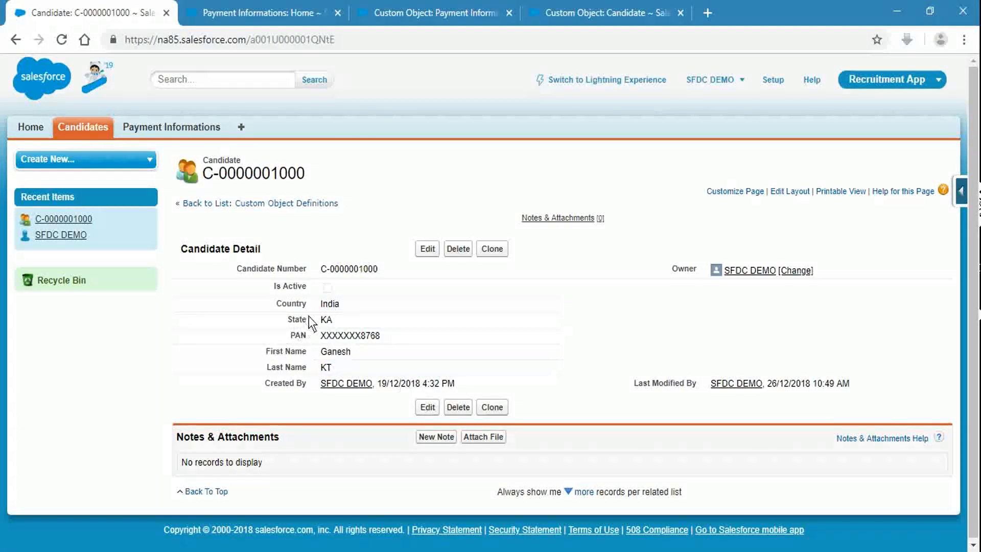
pyautogui.click(612, 7)
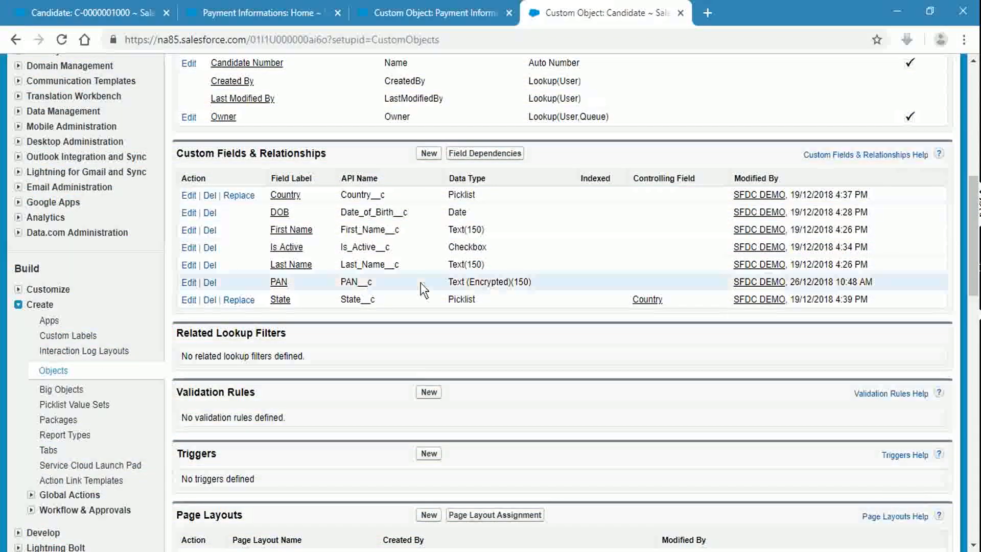
# Step: Edit the PAN field and enter help text 'Enter the PAN number of candidate, which is of Alphanumeric characters'
pyautogui.click(274, 282)
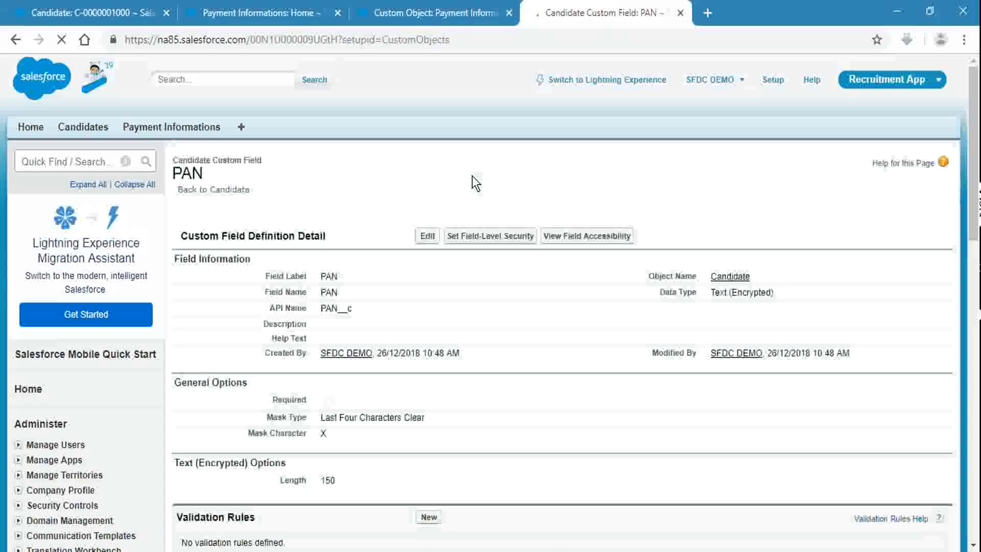
pyautogui.click(428, 240)
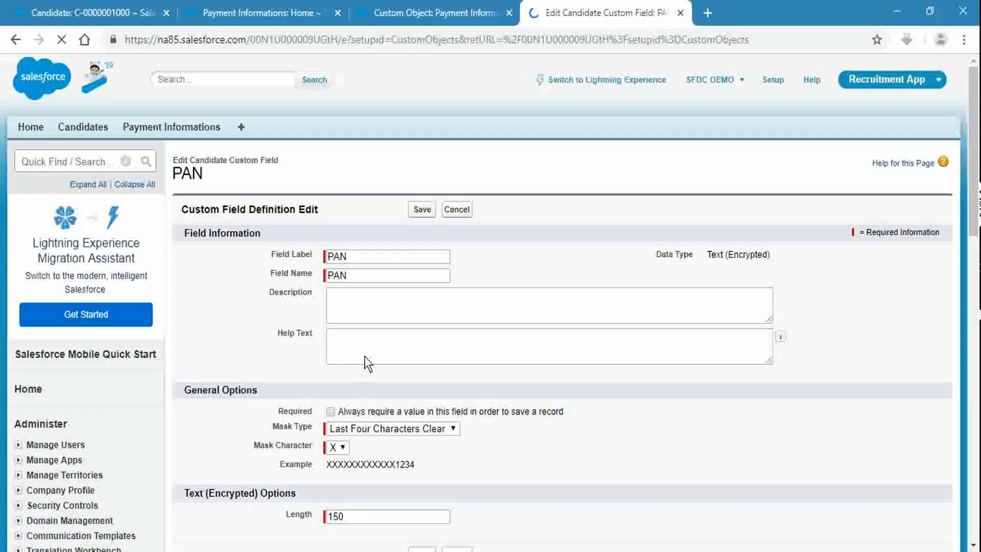
pyautogui.click(363, 356)
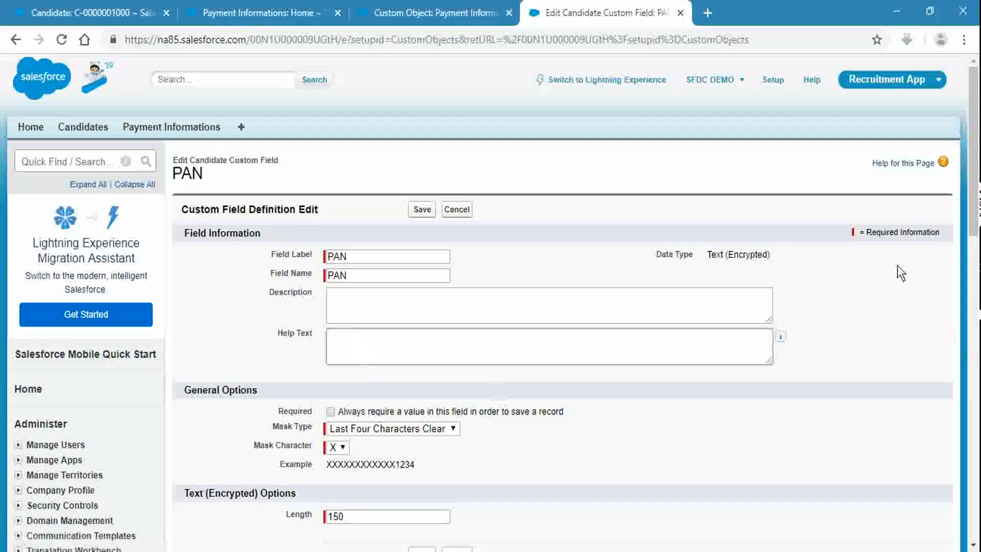
pyautogui.write('Enter the ')
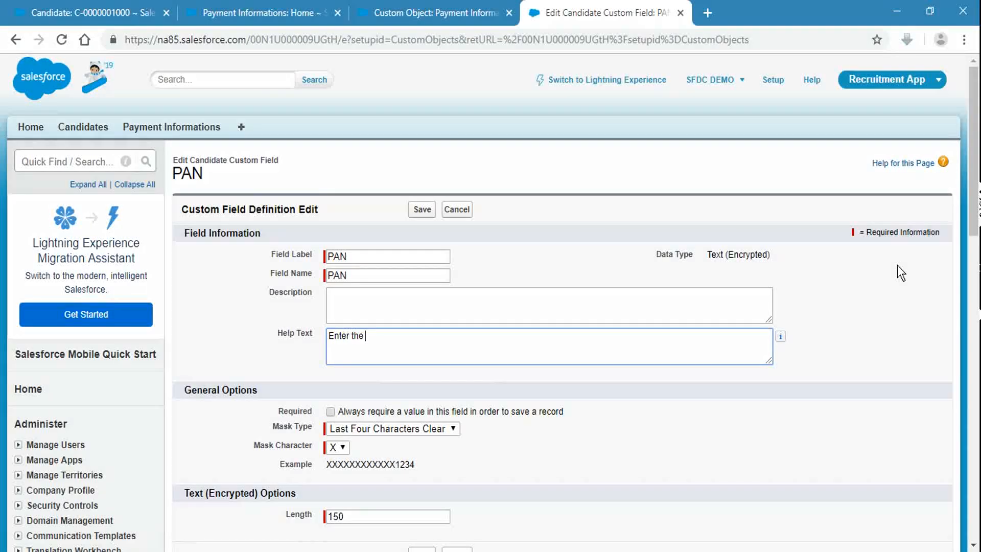
pyautogui.write('PAN number of candidate')
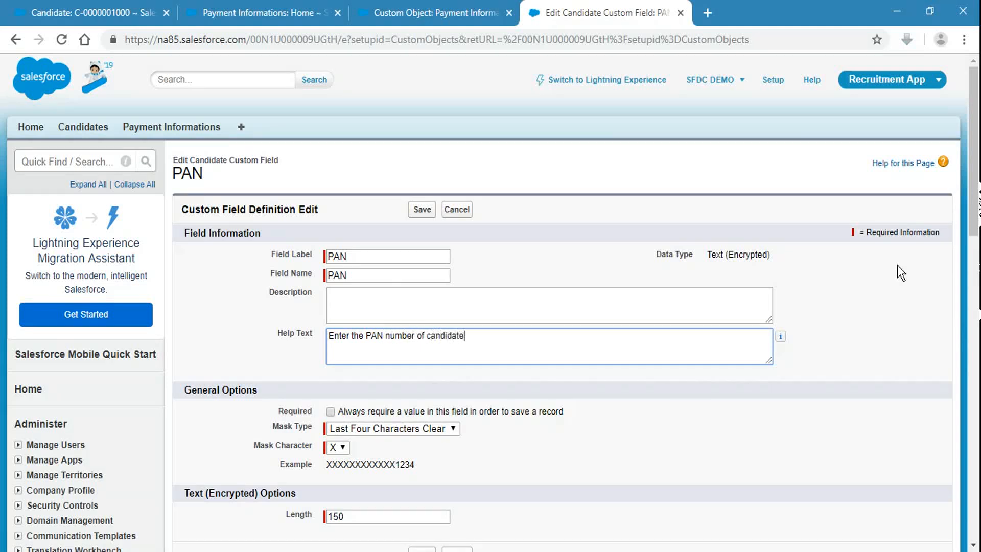
pyautogui.write(', which is of Alphanumeric chang')
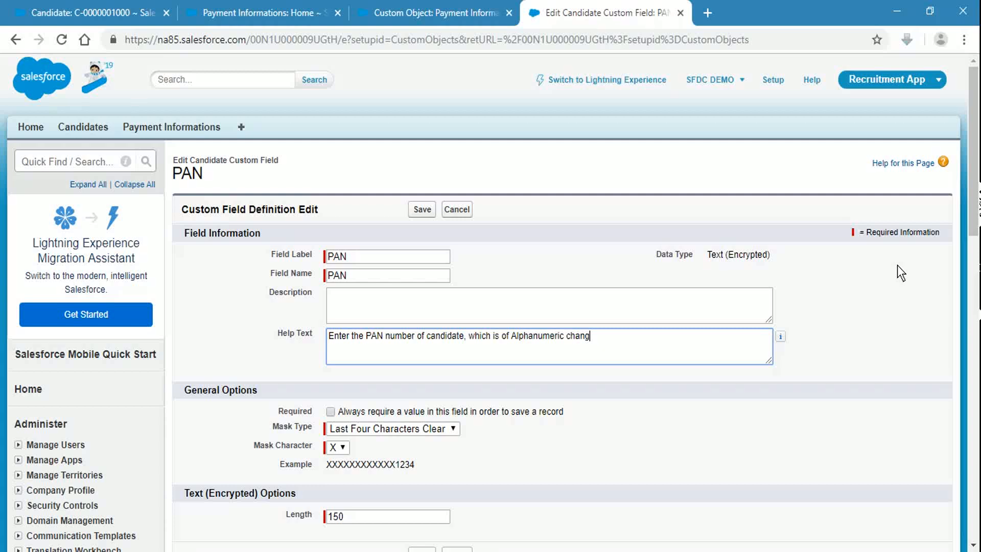
pyautogui.press('BackSpace')
pyautogui.write('tec')
pyautogui.press('BackSpace')
pyautogui.press('BackSpace')
pyautogui.press('BackSpace')
pyautogui.write('racters')
# Step: Save the PAN field definition with its new help text
pyautogui.click(881, 297)
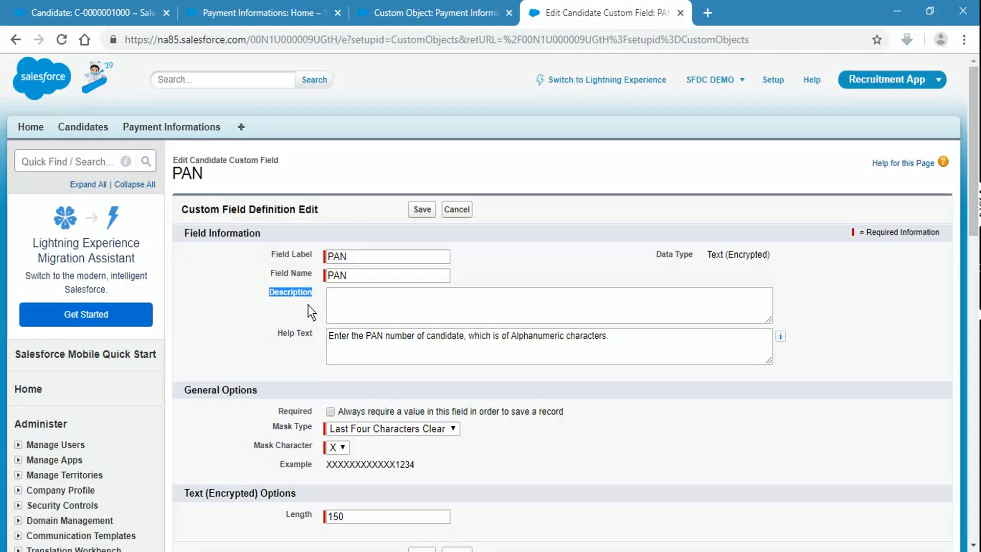
pyautogui.click(562, 230)
pyautogui.click(418, 208)
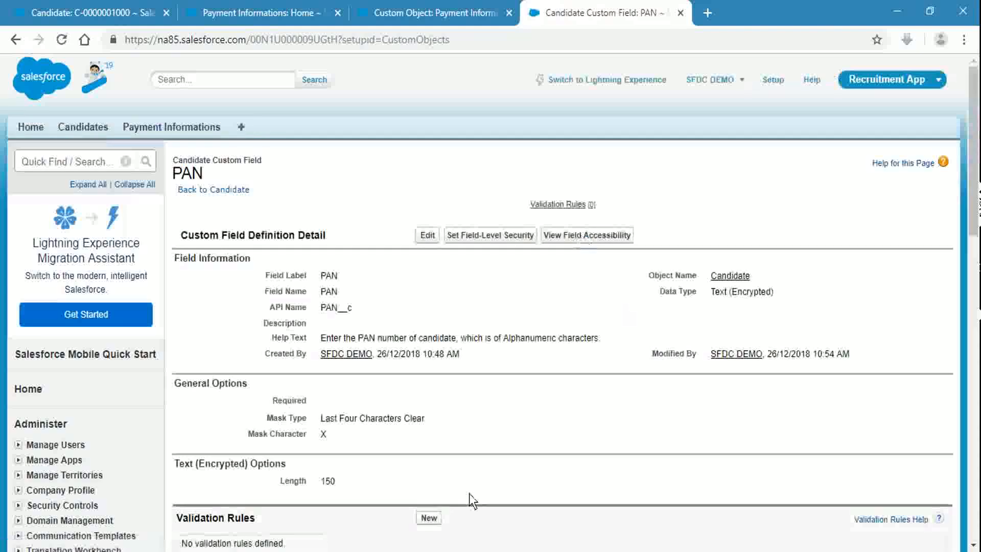
pyautogui.click(432, 12)
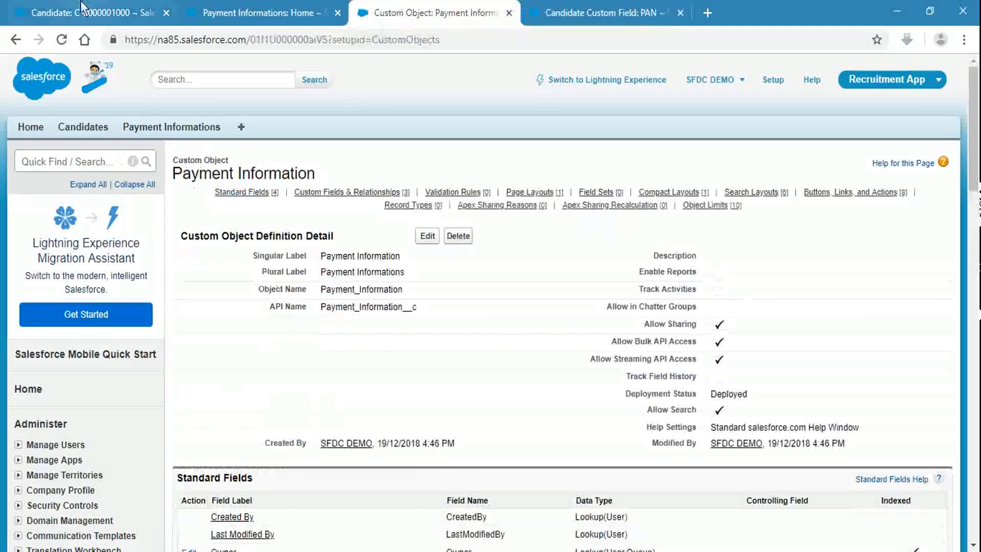
pyautogui.click(84, 12)
pyautogui.click(204, 37)
pyautogui.press('Return')
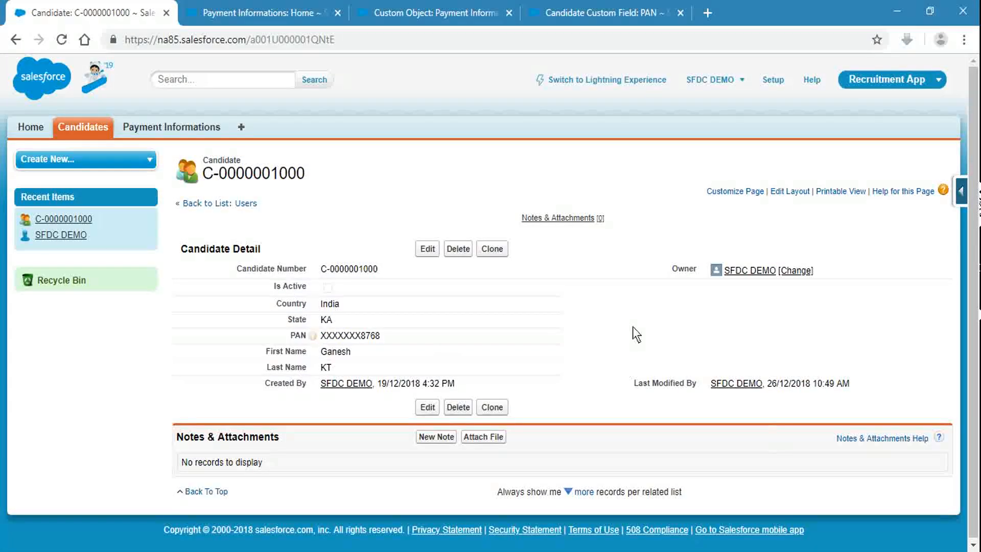
pyautogui.moveTo(309, 338)
pyautogui.click(357, 551)
pyautogui.scroll(-1, 322, 217)
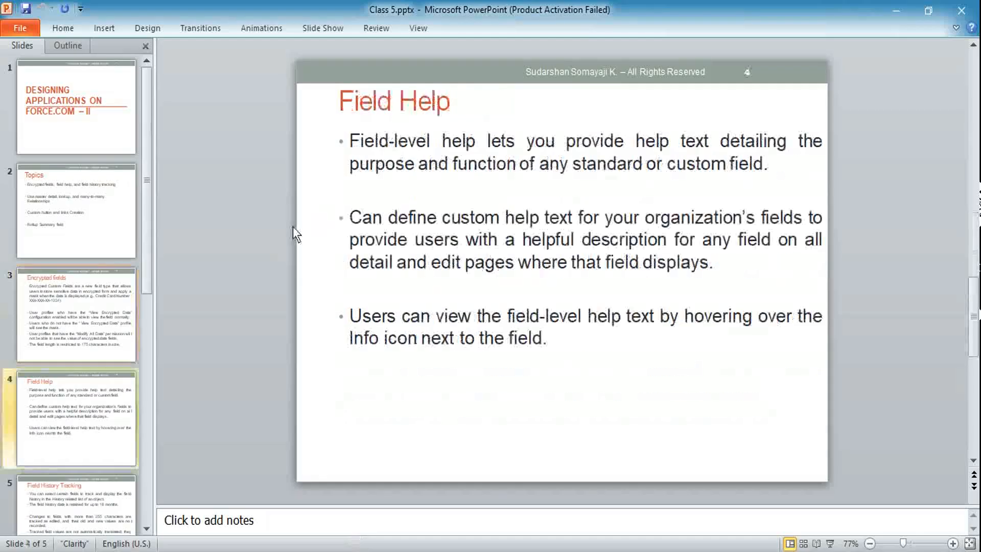
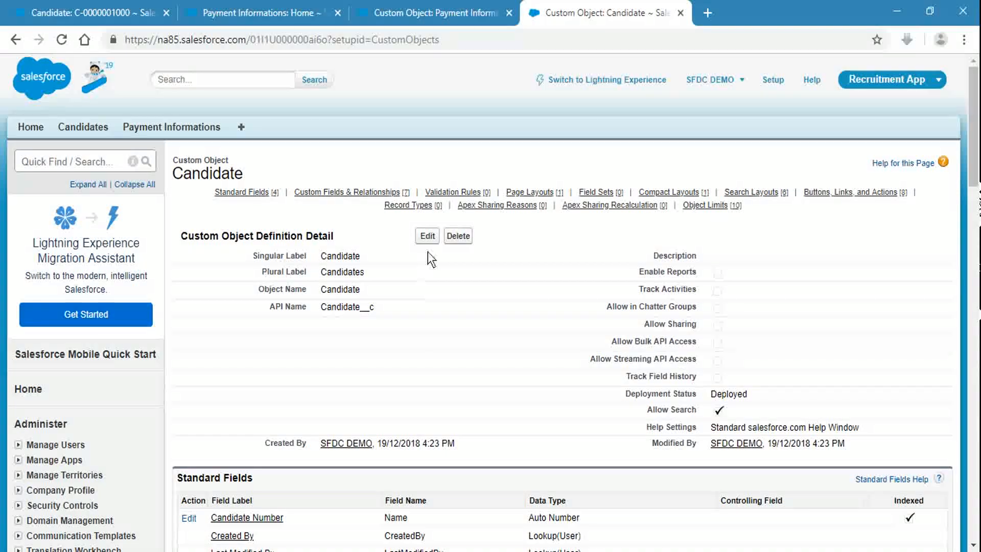
# Step: Enable Track Field History on the Candidate object and save the definition
pyautogui.click(427, 237)
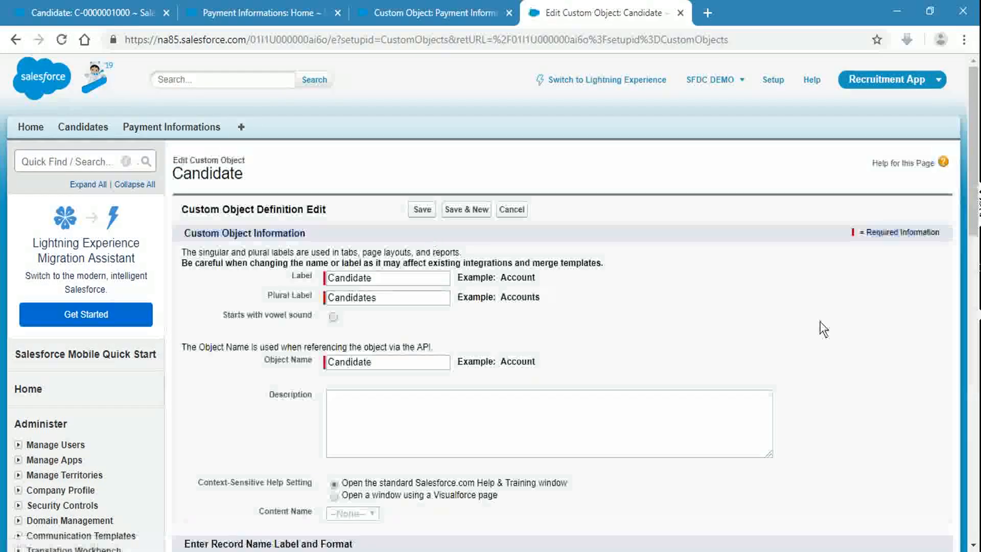
pyautogui.scroll(-6, 900, 326)
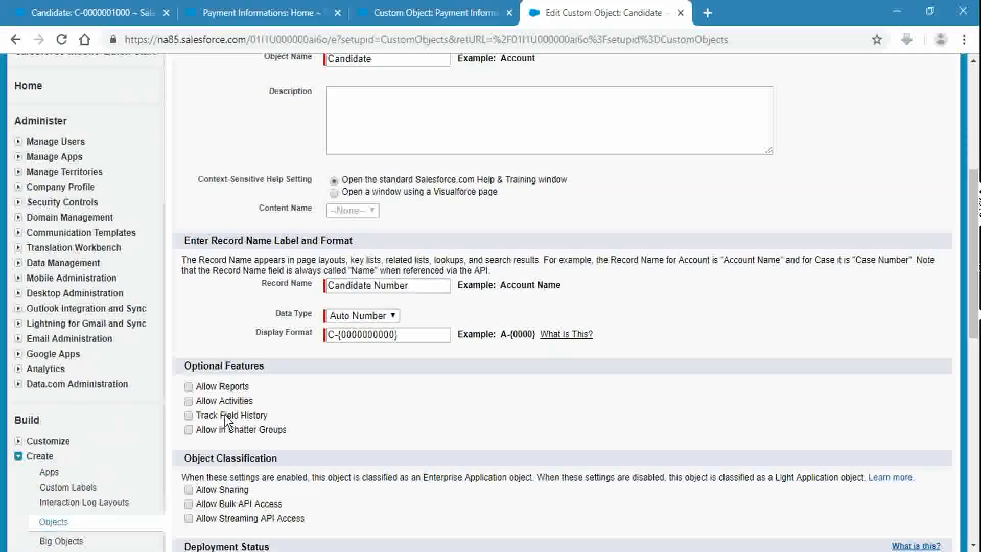
pyautogui.click(197, 415)
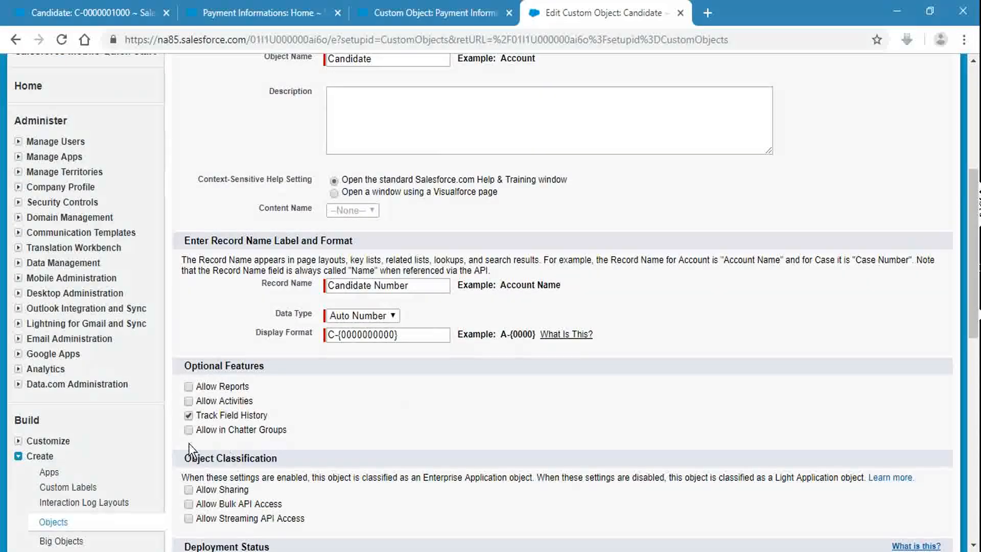
pyautogui.scroll(6, 519, 400)
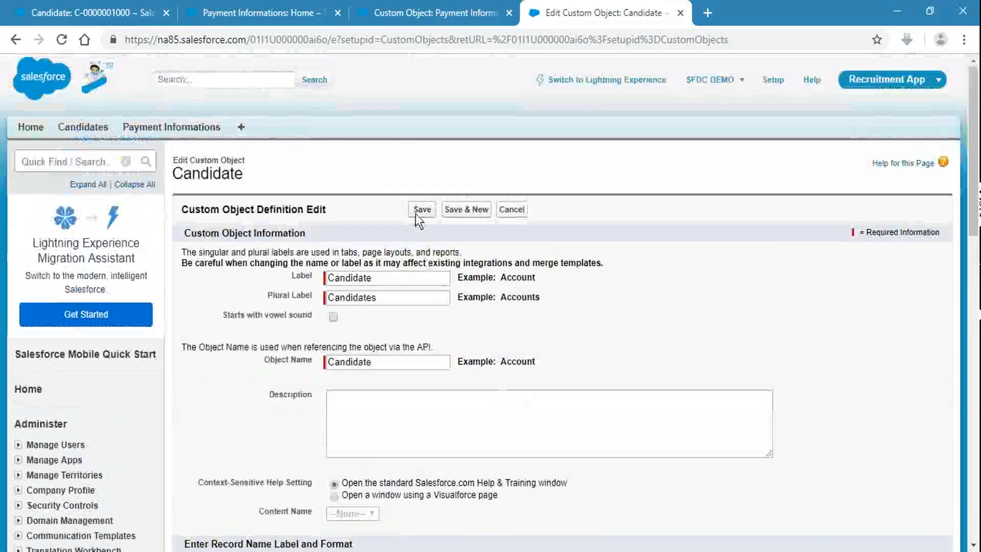
pyautogui.click(416, 210)
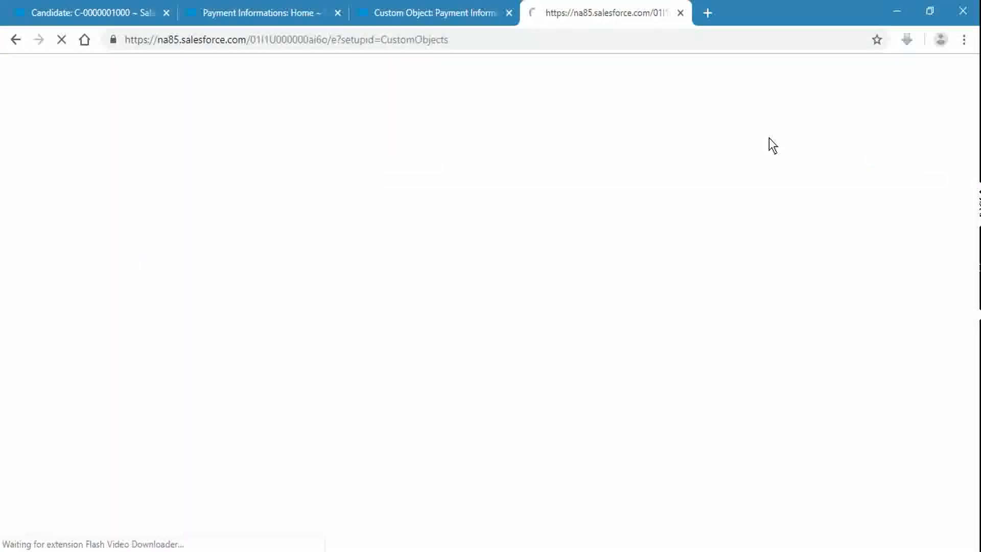
# Step: Go to the Candidate object's Custom Fields & Relationships list
pyautogui.scroll(-3, 662, 240)
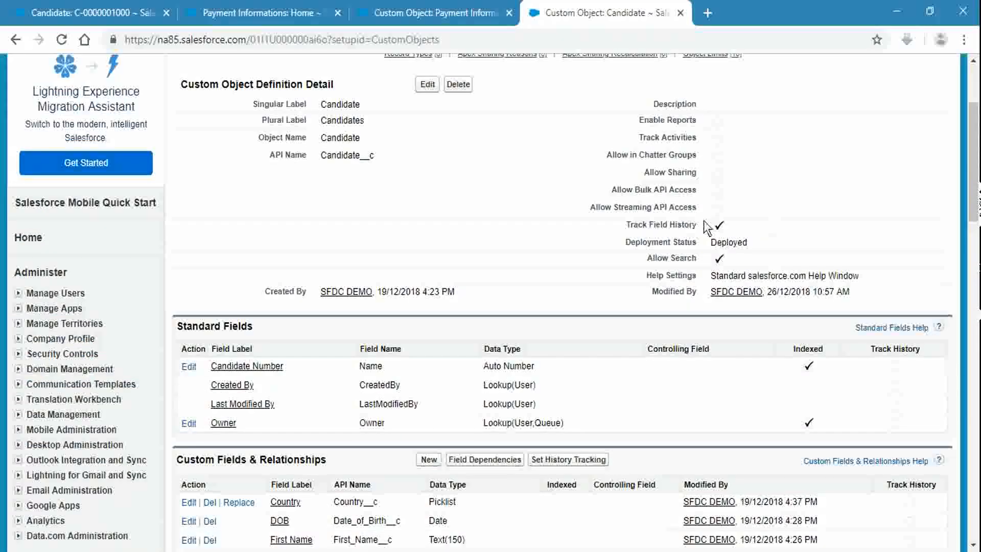
pyautogui.scroll(-3, 685, 265)
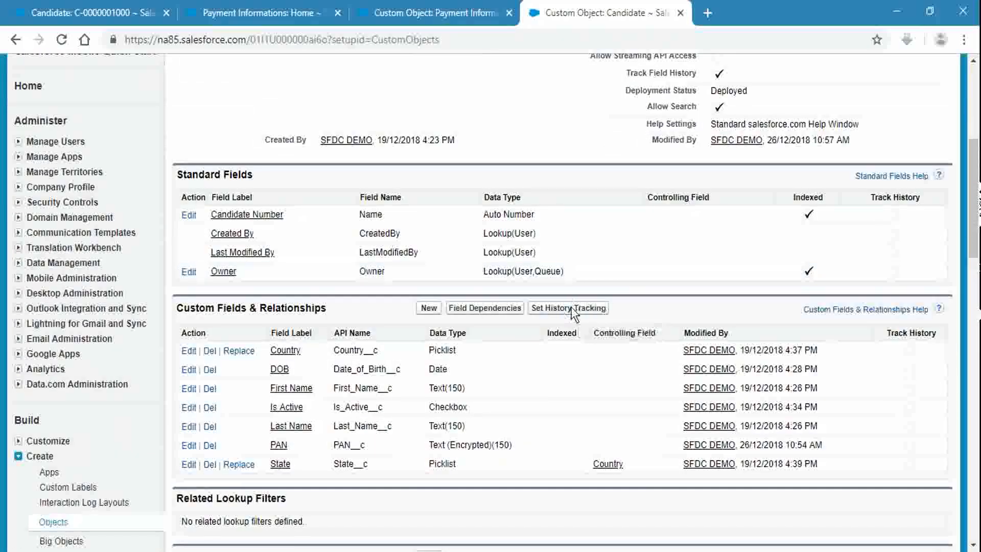
pyautogui.scroll(2, 574, 301)
pyautogui.scroll(3, 574, 301)
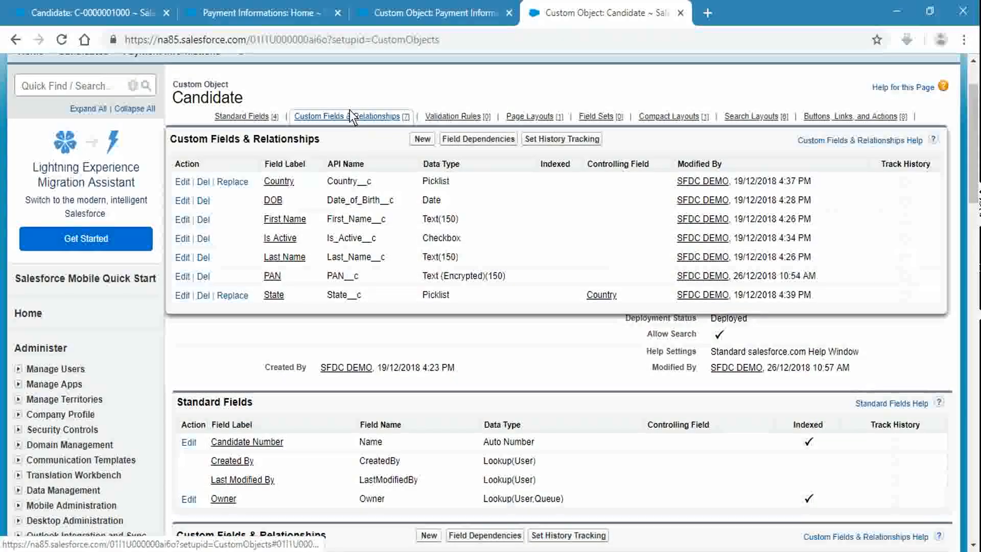
pyautogui.click(350, 113)
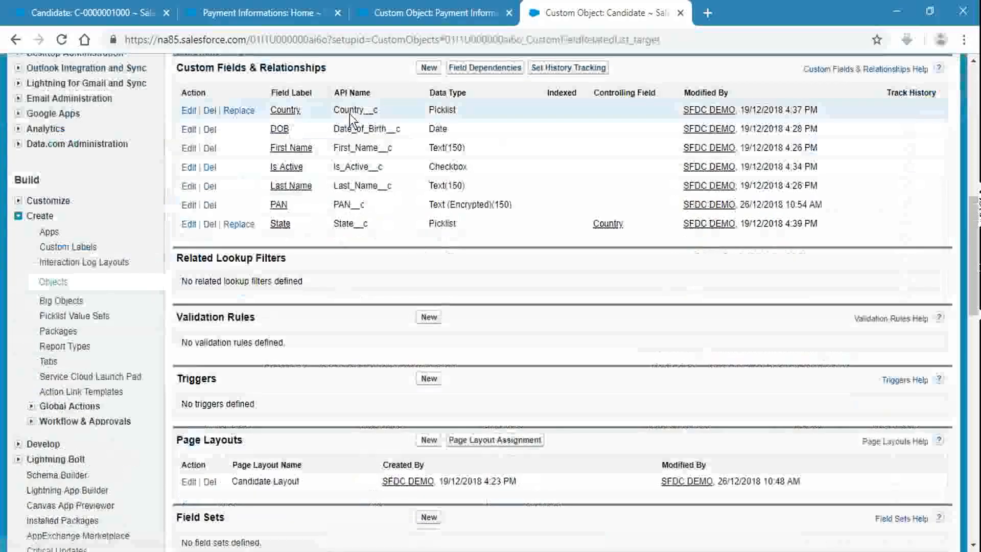
# Step: Turn on history tracking for the Country and State fields and save
pyautogui.click(563, 67)
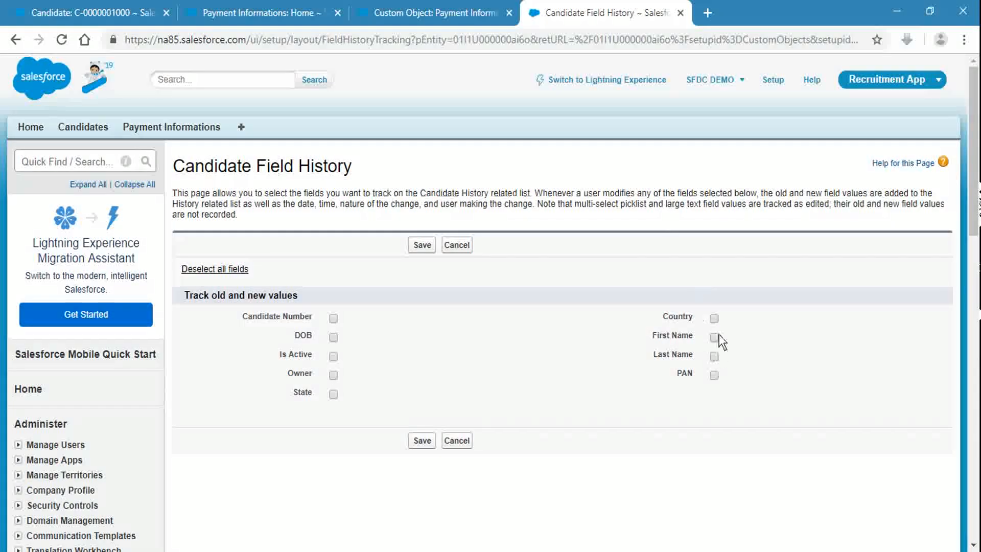
pyautogui.click(713, 318)
pyautogui.click(333, 393)
pyautogui.click(423, 440)
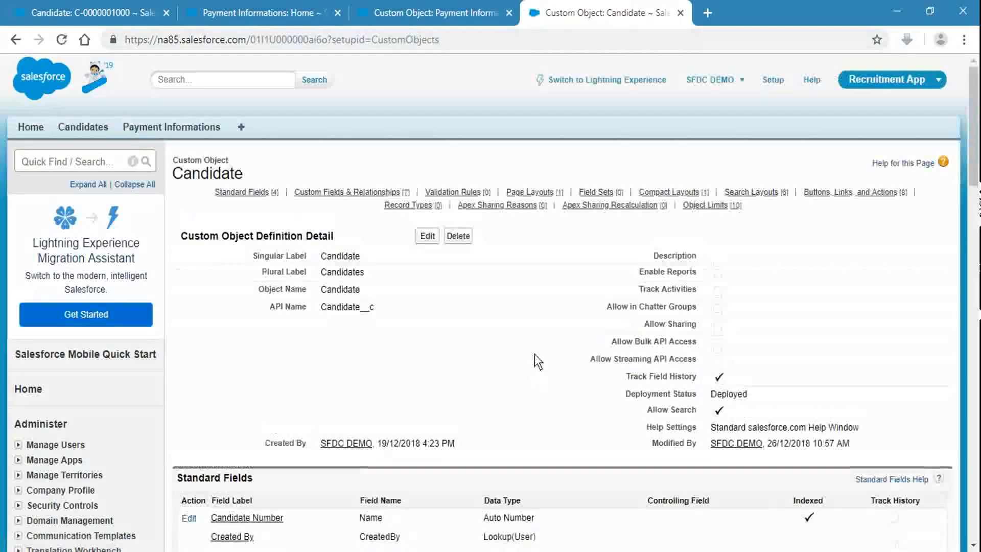
pyautogui.scroll(-6, 537, 355)
pyautogui.scroll(6, 544, 338)
# Step: Reload the candidate record, then open the Candidate object's Page Layouts list
pyautogui.click(95, 13)
pyautogui.click(351, 43)
pyautogui.press('Return')
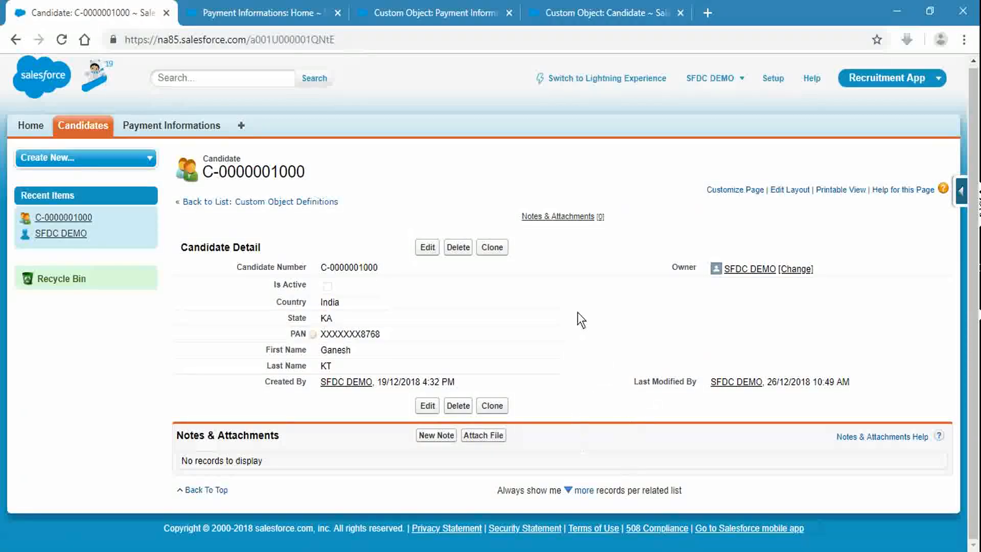
pyautogui.click(603, 13)
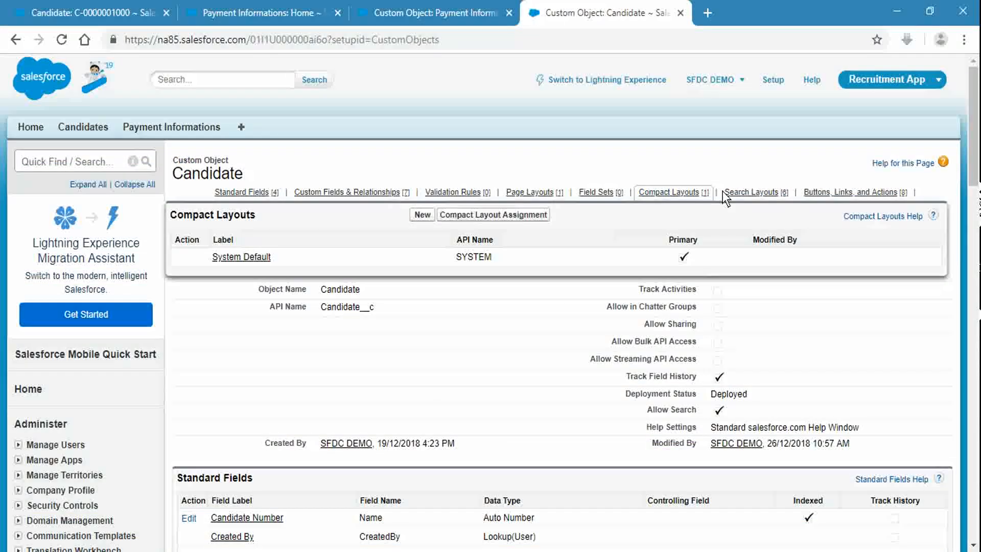
pyautogui.click(521, 190)
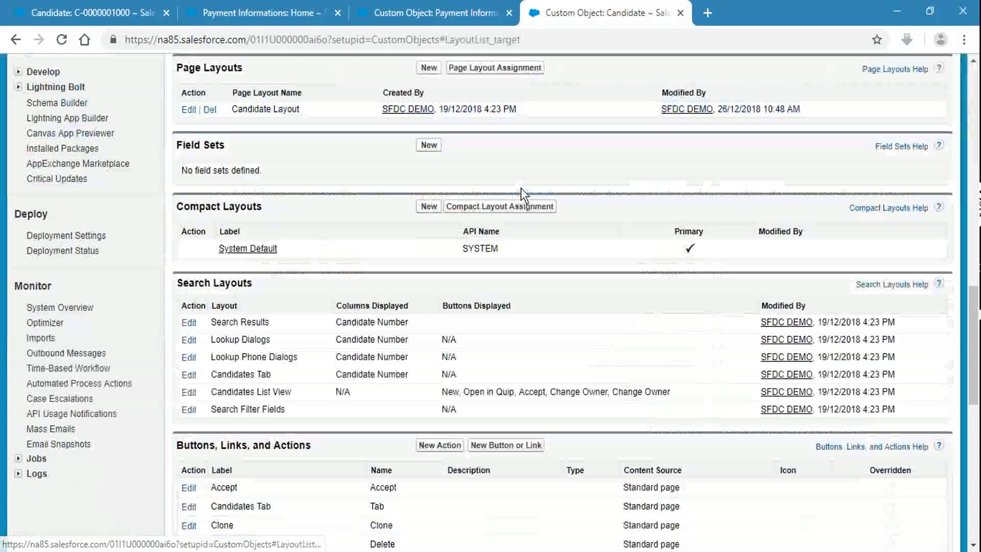
# Step: Add Candidate History above Notes & Attachments in Candidate Layout, saving for all users
pyautogui.click(188, 111)
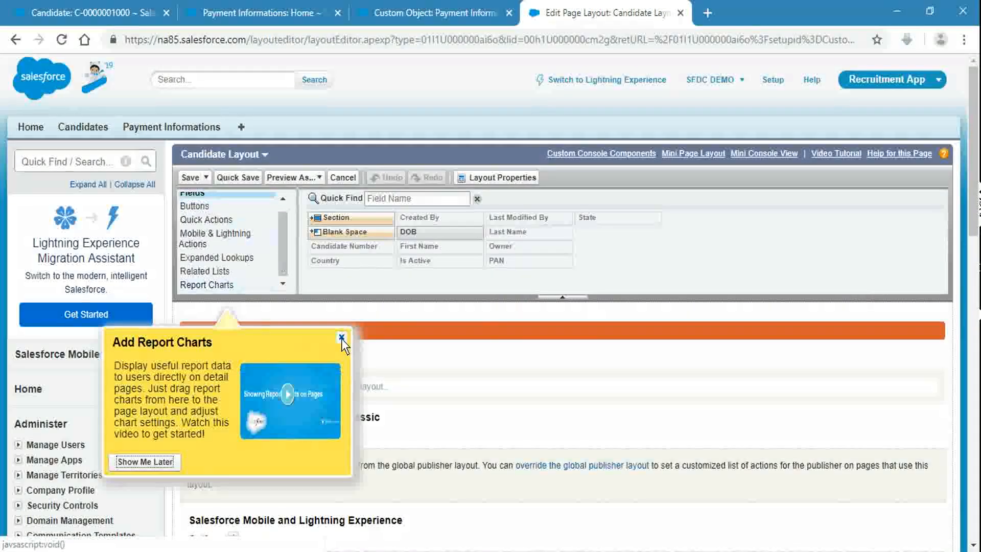
pyautogui.click(341, 338)
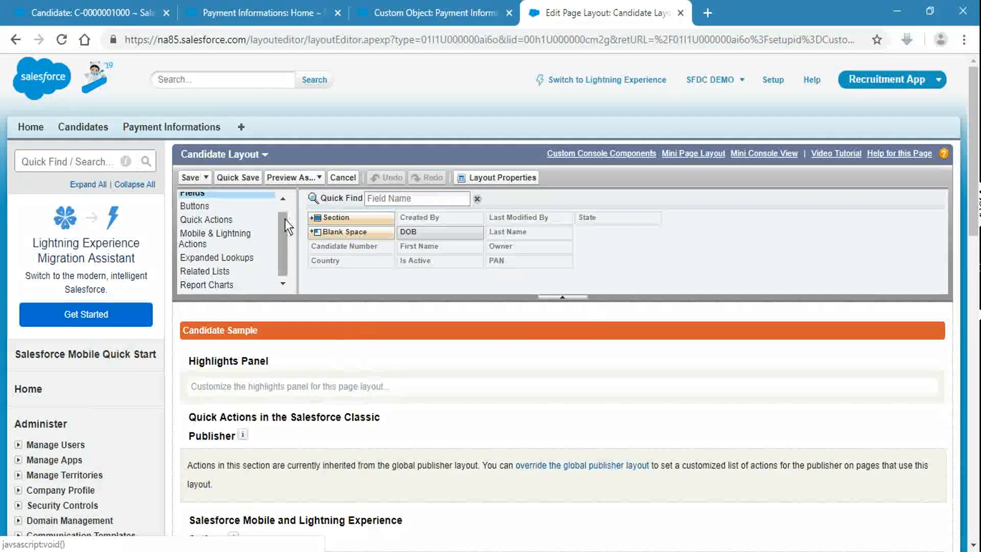
pyautogui.click(234, 275)
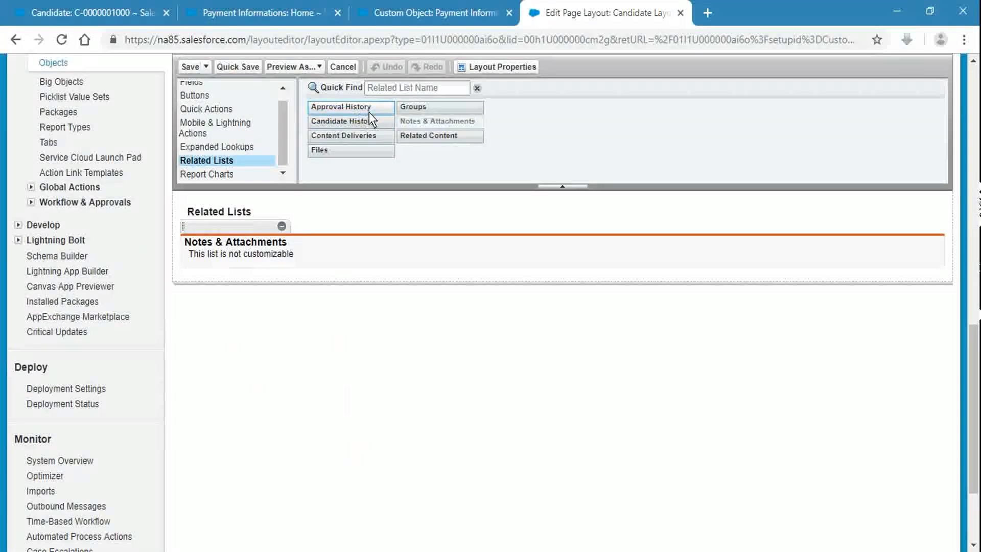
pyautogui.moveTo(369, 124); pyautogui.dragTo(326, 231)
pyautogui.click(184, 67)
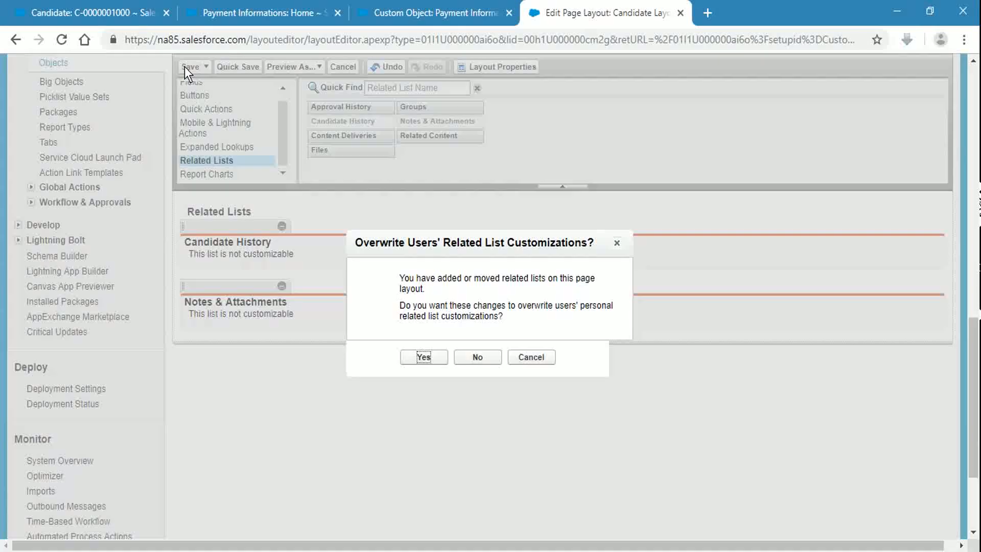
pyautogui.click(433, 361)
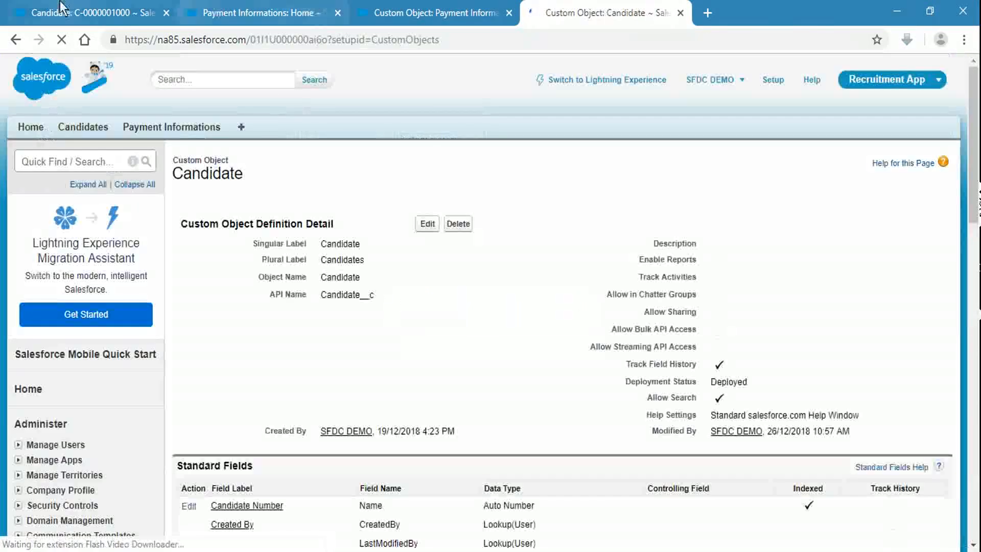
pyautogui.click(65, 7)
# Step: Reload the candidate record to show Candidate History, then open its edit form
pyautogui.click(376, 40)
pyautogui.press('Return')
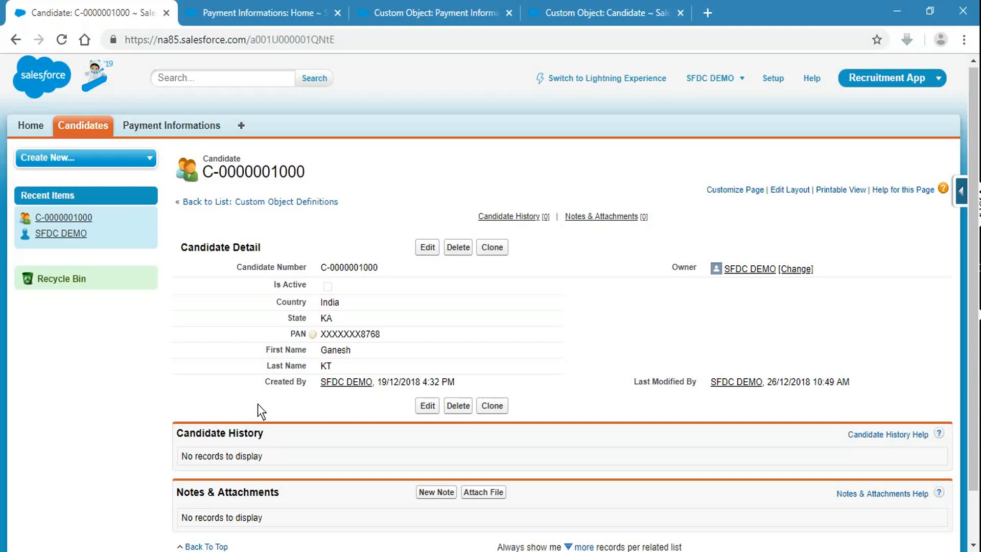
pyautogui.click(426, 245)
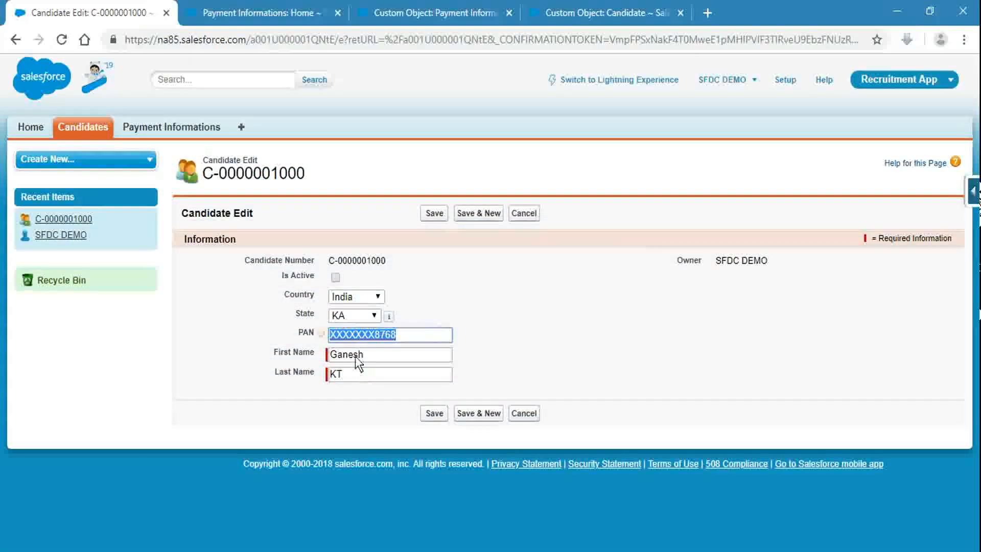
# Step: Change the candidate's Country to USA and State to NJ and save
pyautogui.click(381, 354)
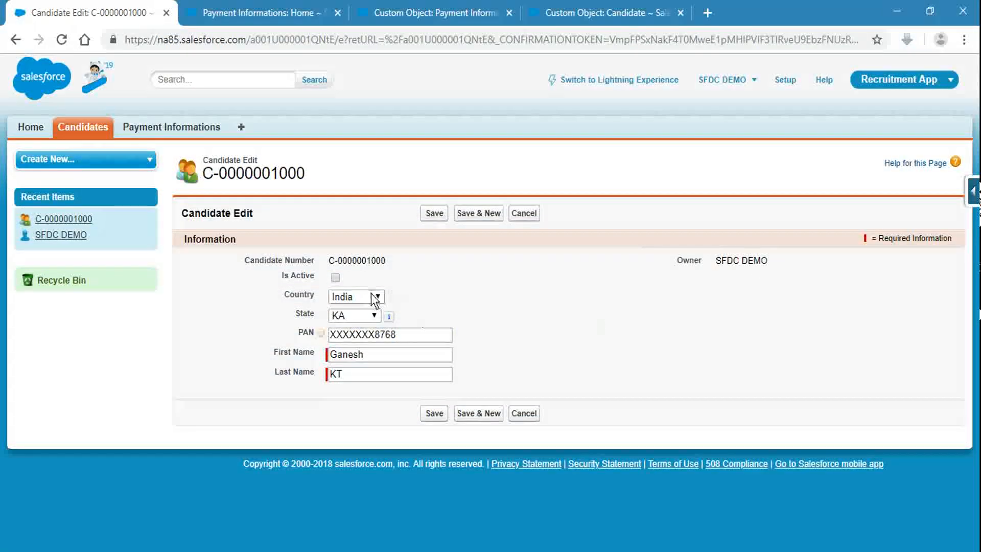
pyautogui.click(370, 295)
pyautogui.click(369, 333)
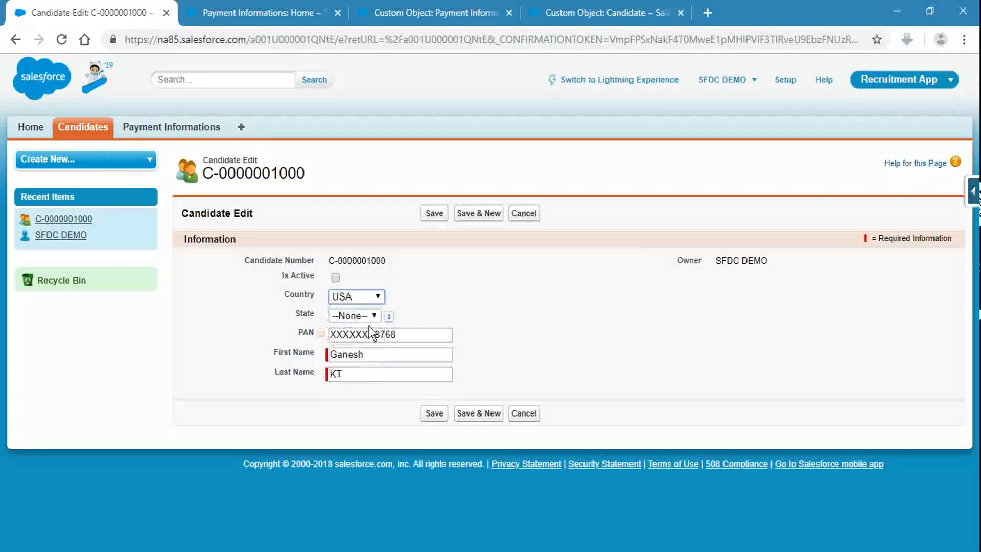
pyautogui.click(366, 316)
pyautogui.click(361, 347)
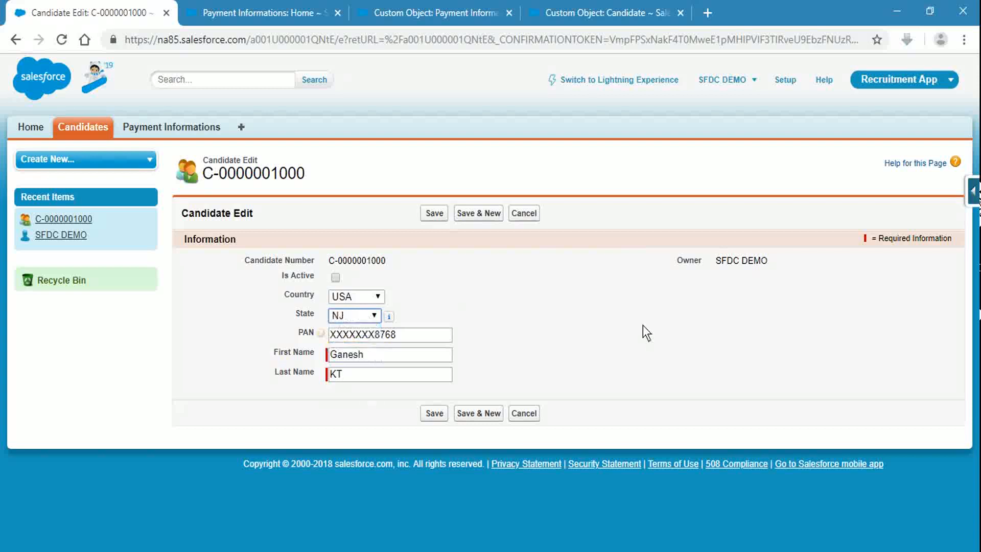
pyautogui.click(434, 212)
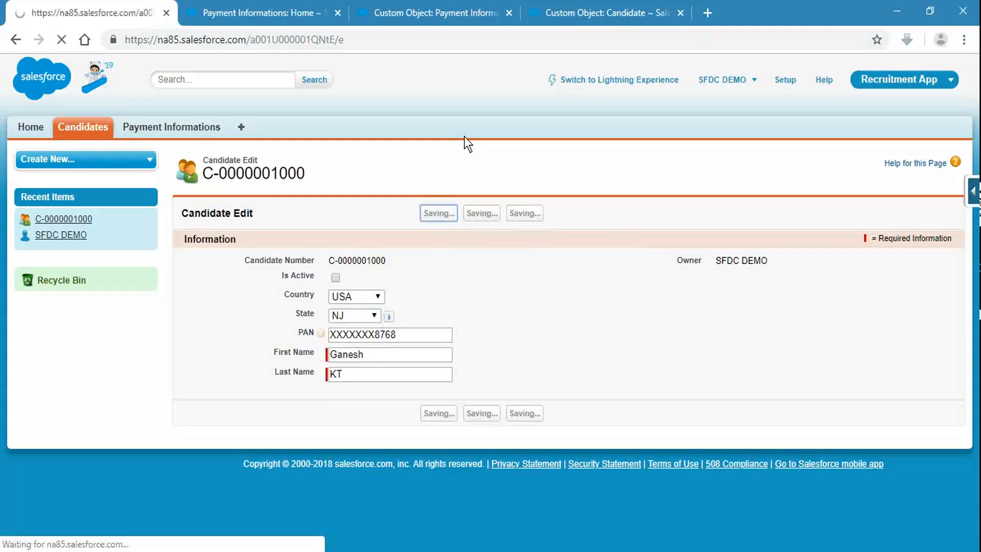
# Step: Highlight the State KA→NJ and Country India→USA history entries, then return to the Candidate object
pyautogui.scroll(-3, 606, 318)
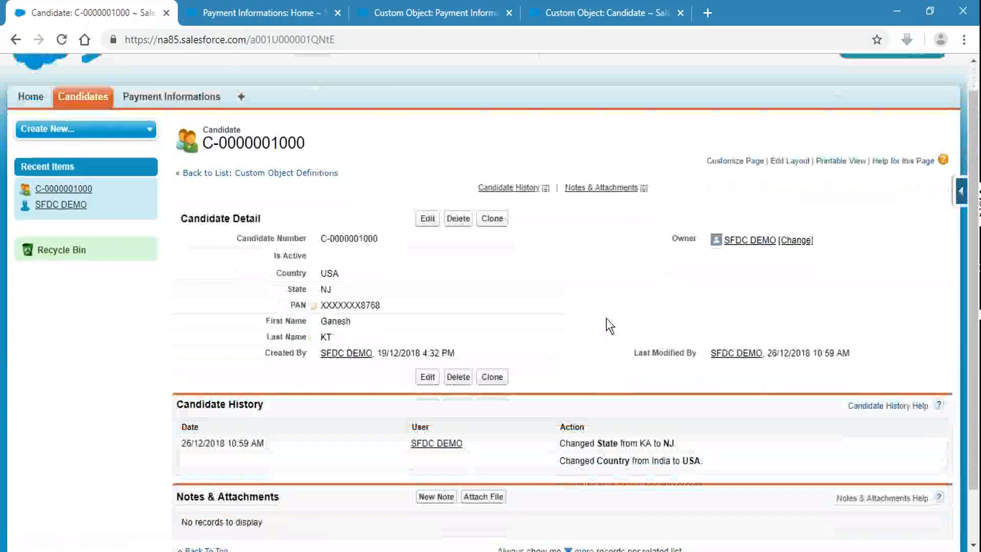
pyautogui.moveTo(581, 383); pyautogui.dragTo(644, 381)
pyautogui.doubleClick(644, 382)
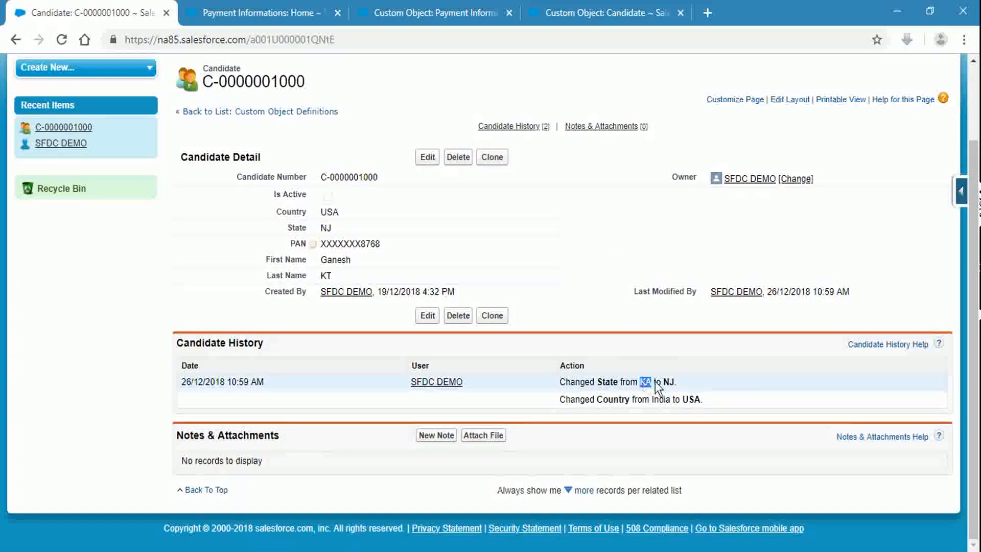
pyautogui.doubleClick(656, 401)
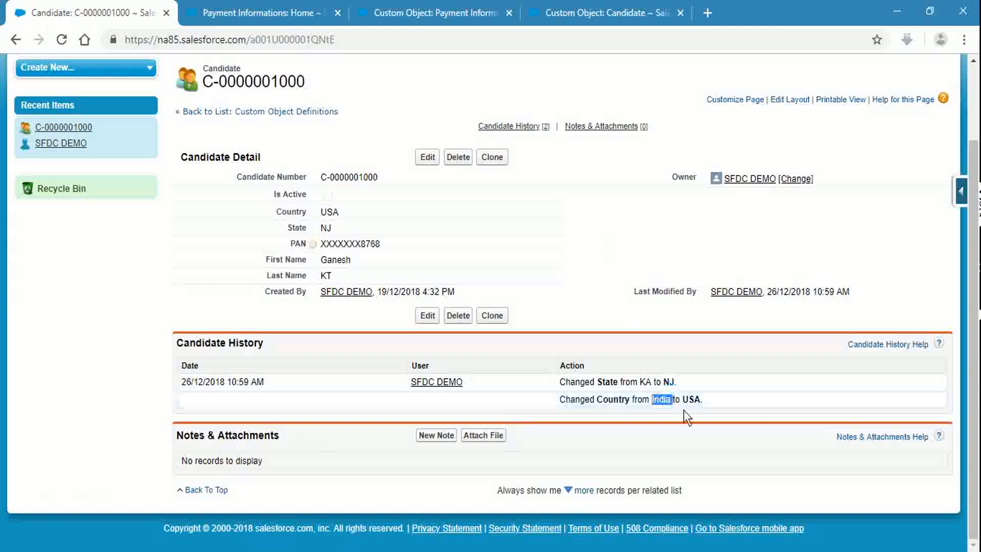
pyautogui.doubleClick(693, 396)
pyautogui.scroll(3, 662, 329)
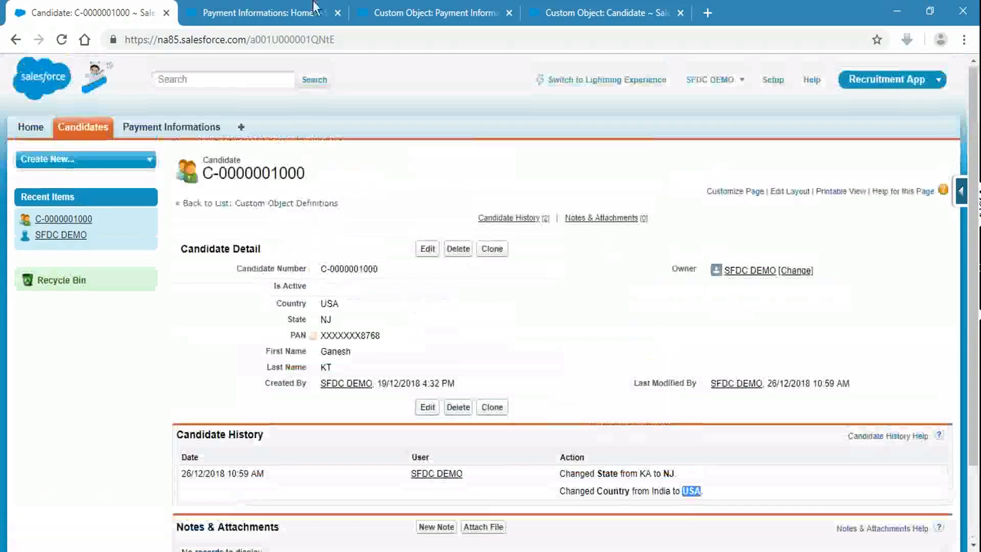
pyautogui.click(595, 13)
pyautogui.scroll(-5, 600, 467)
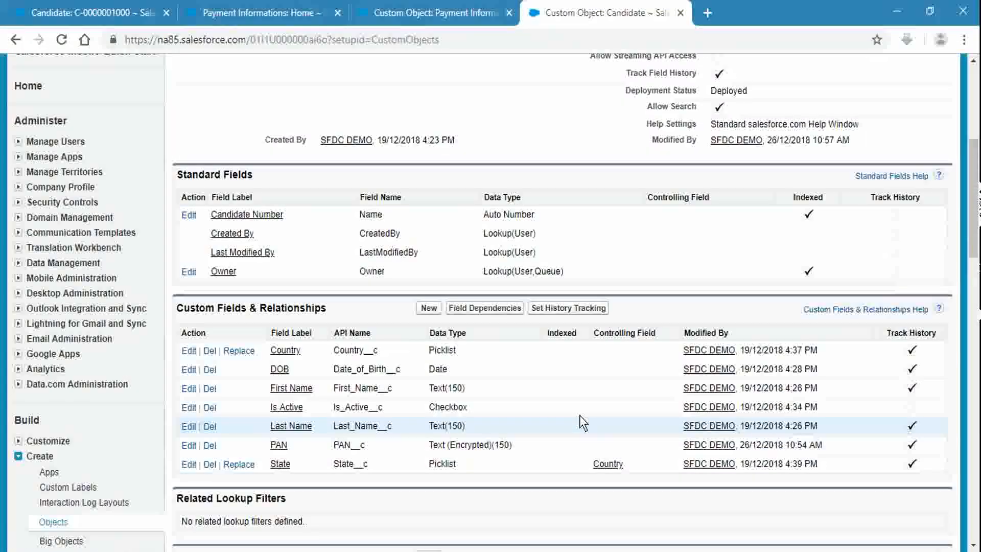
pyautogui.click(587, 307)
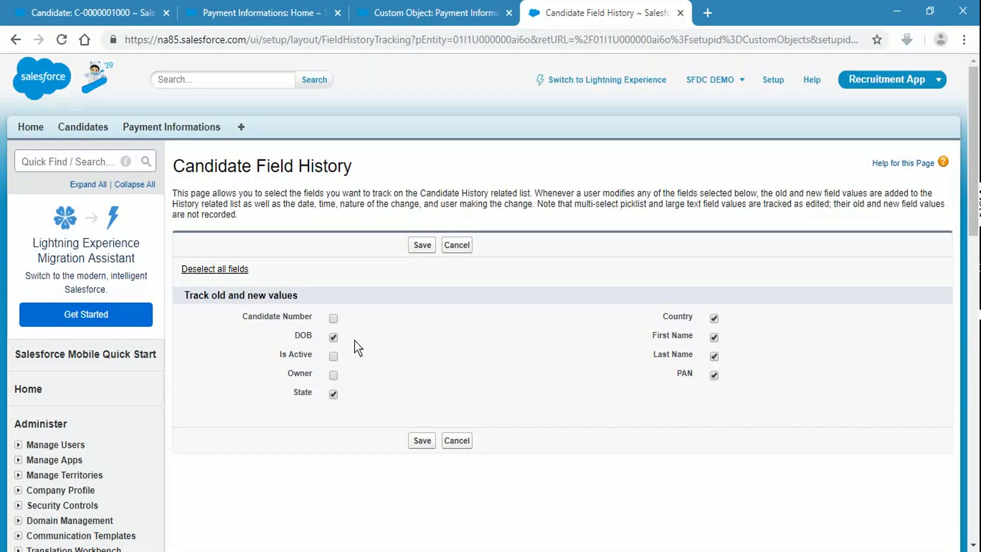
pyautogui.click(90, 9)
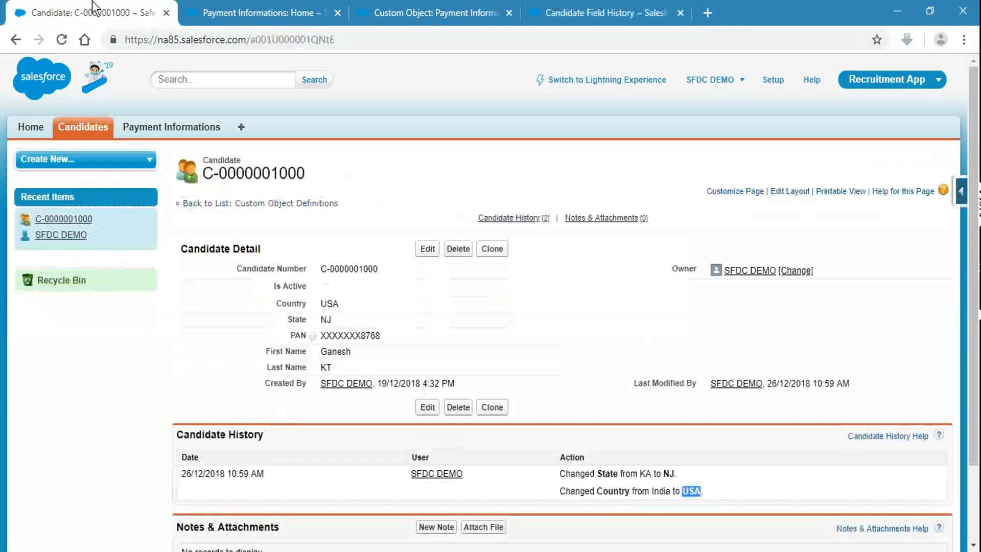
# Step: Change the candidate's State inline from NJ to NY, save, and highlight the new history row
pyautogui.scroll(-2, 526, 466)
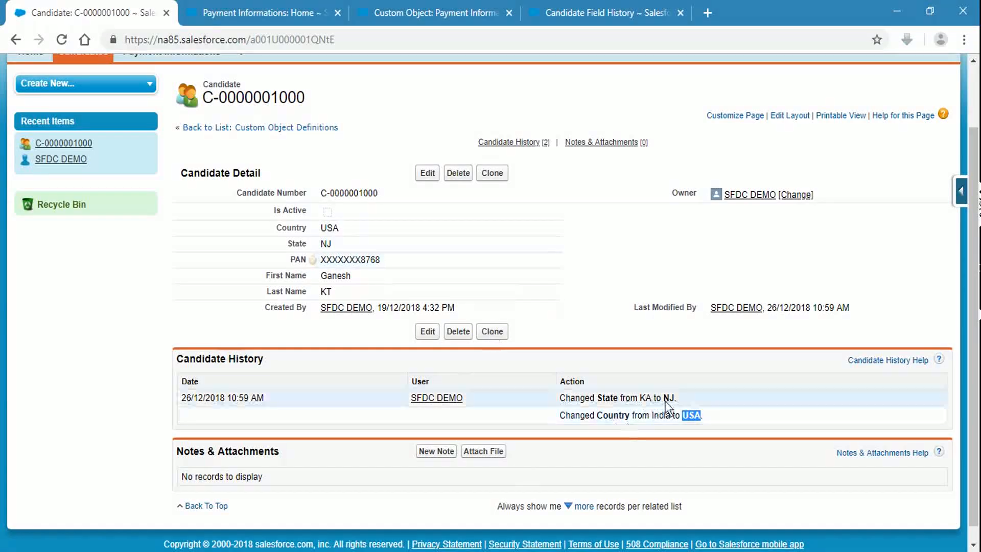
pyautogui.doubleClick(333, 246)
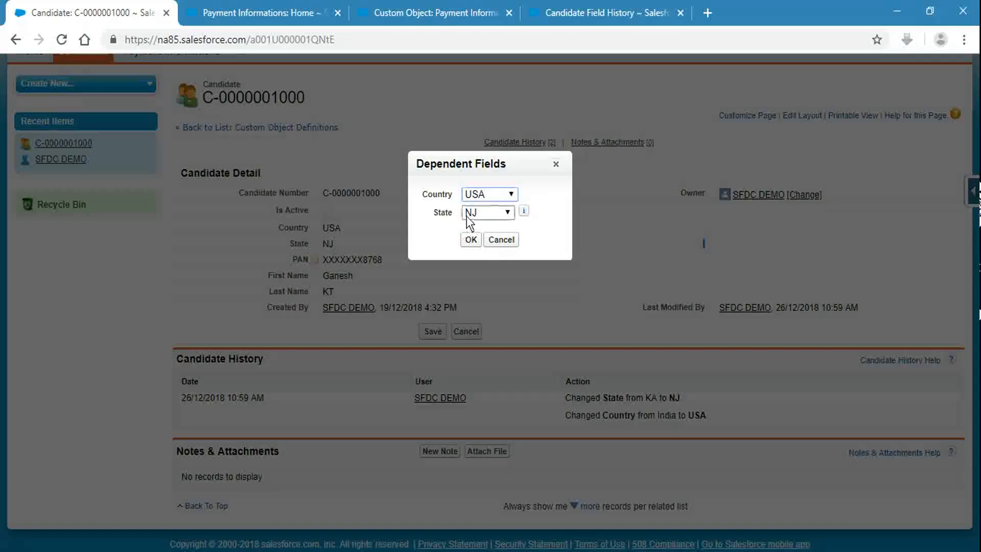
pyautogui.click(473, 213)
pyautogui.click(479, 250)
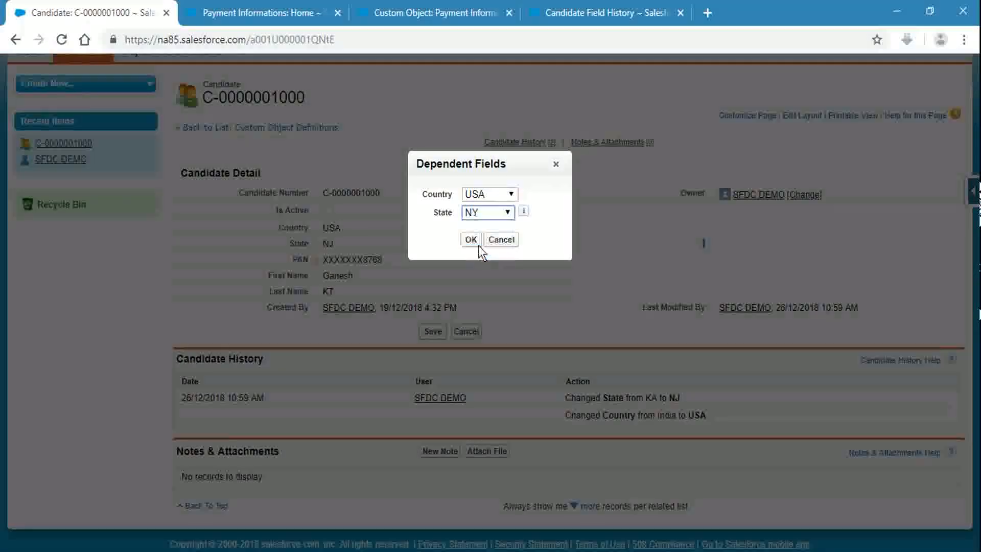
pyautogui.click(471, 238)
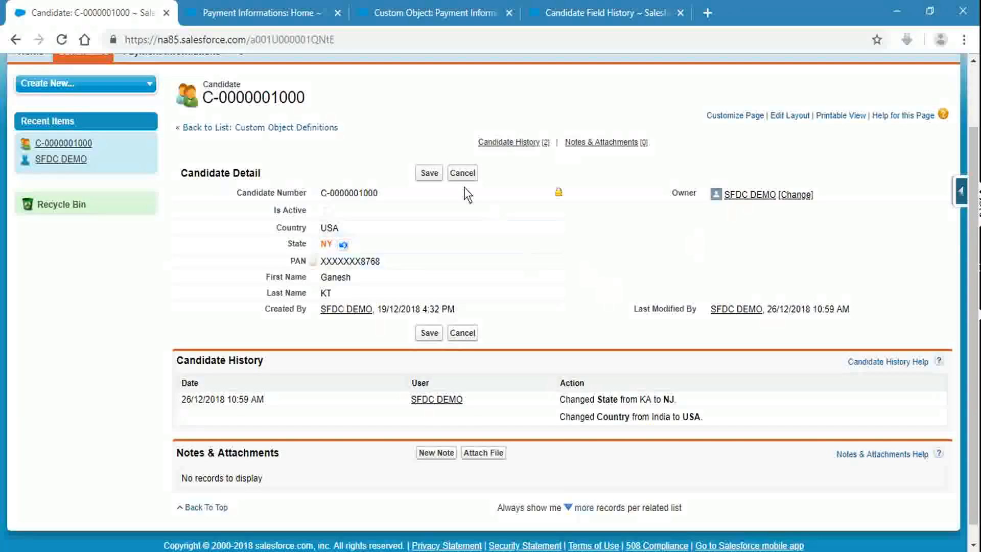
pyautogui.click(430, 177)
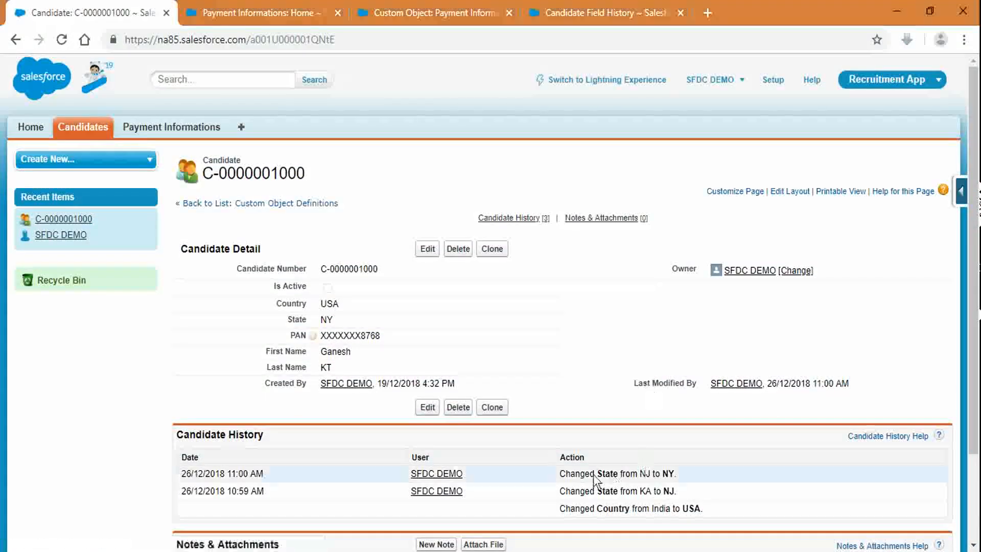
pyautogui.moveTo(568, 477); pyautogui.dragTo(652, 474)
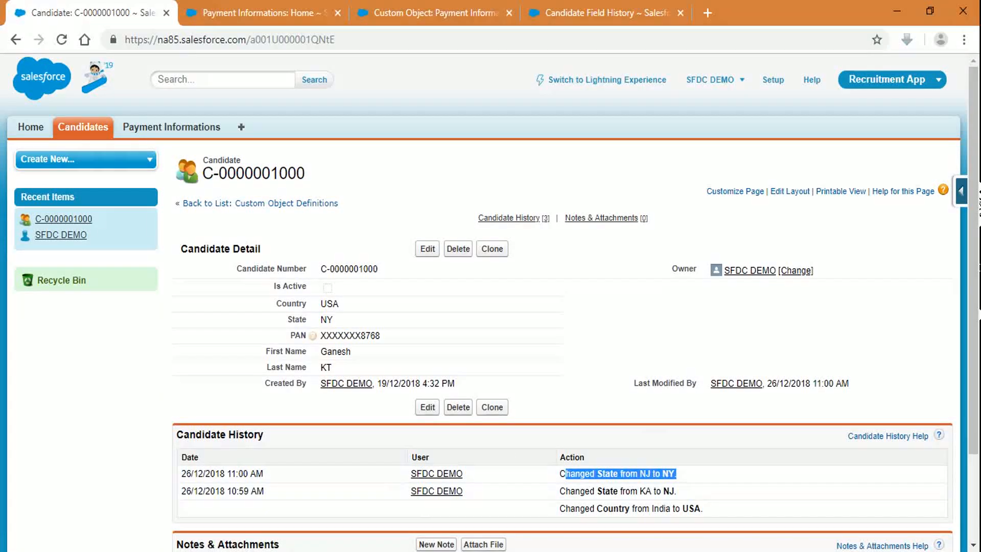
pyautogui.hotkey('alt', 'Tab')
pyautogui.scroll(4, 258, 383)
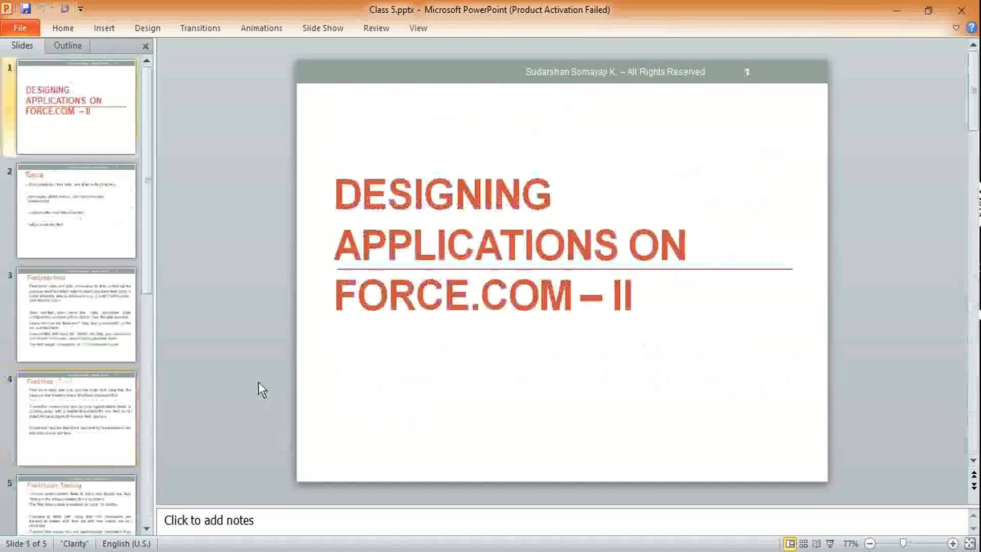
pyautogui.scroll(-1, 258, 382)
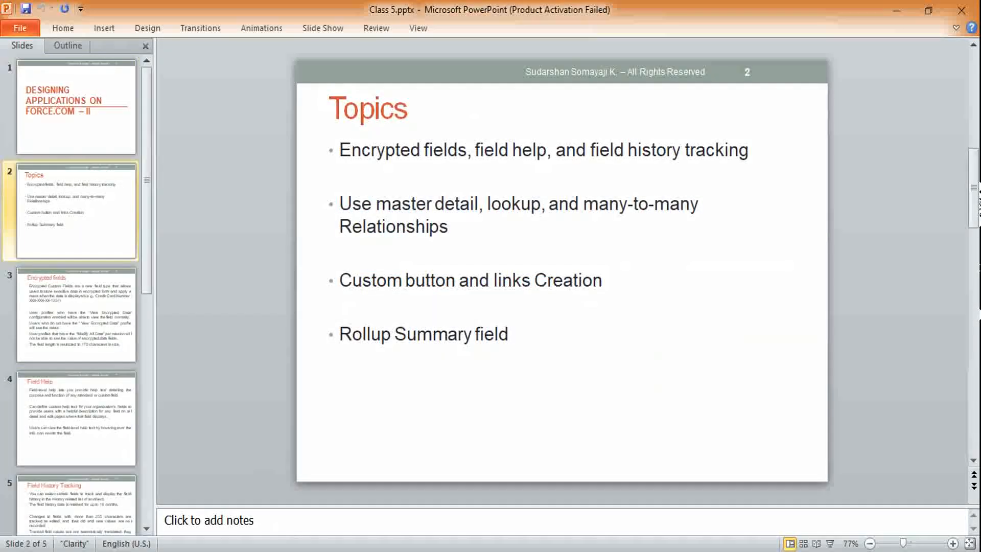
pyautogui.hotkey('alt', 'Tab')
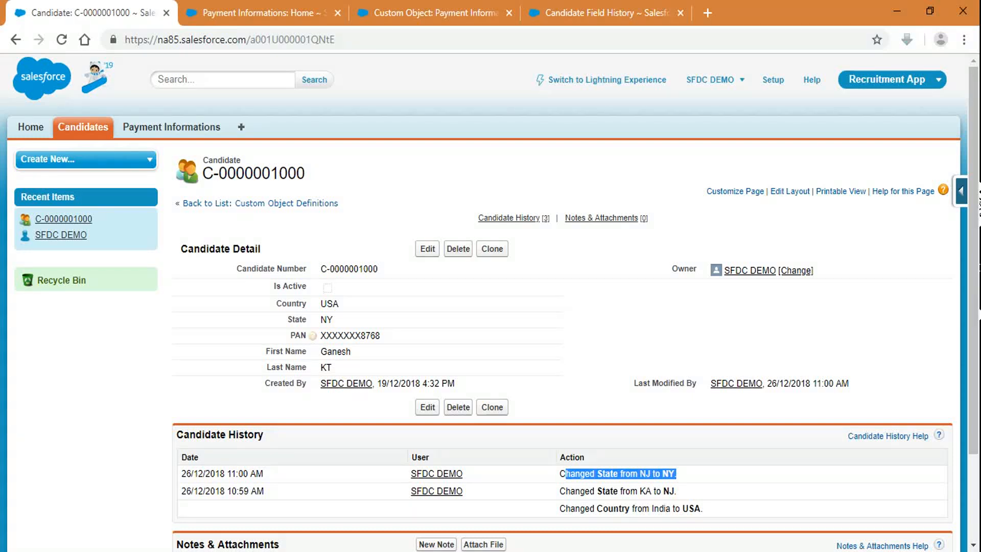
pyautogui.moveTo(667, 274); pyautogui.dragTo(811, 277)
pyautogui.click(842, 274)
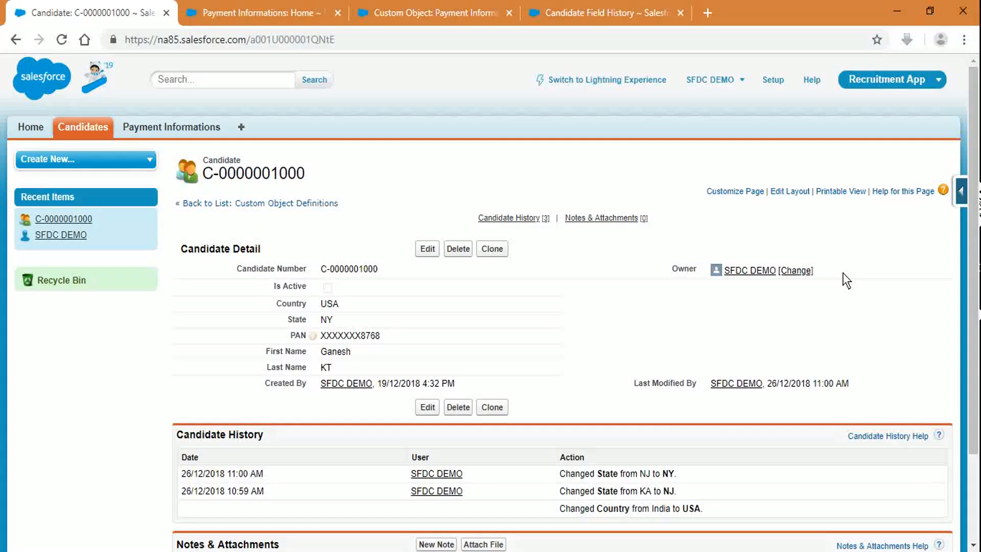
pyautogui.moveTo(847, 271); pyautogui.dragTo(789, 254)
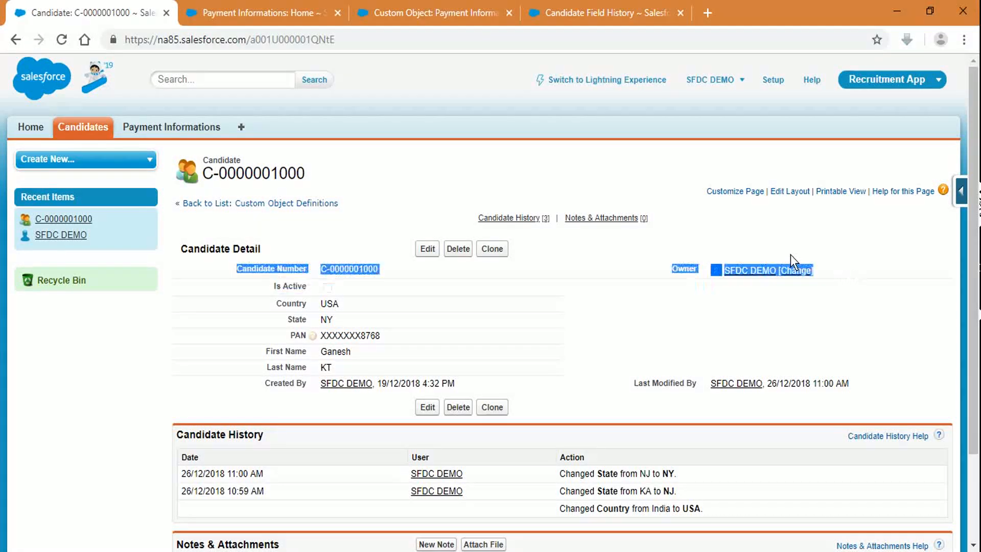
pyautogui.click(790, 254)
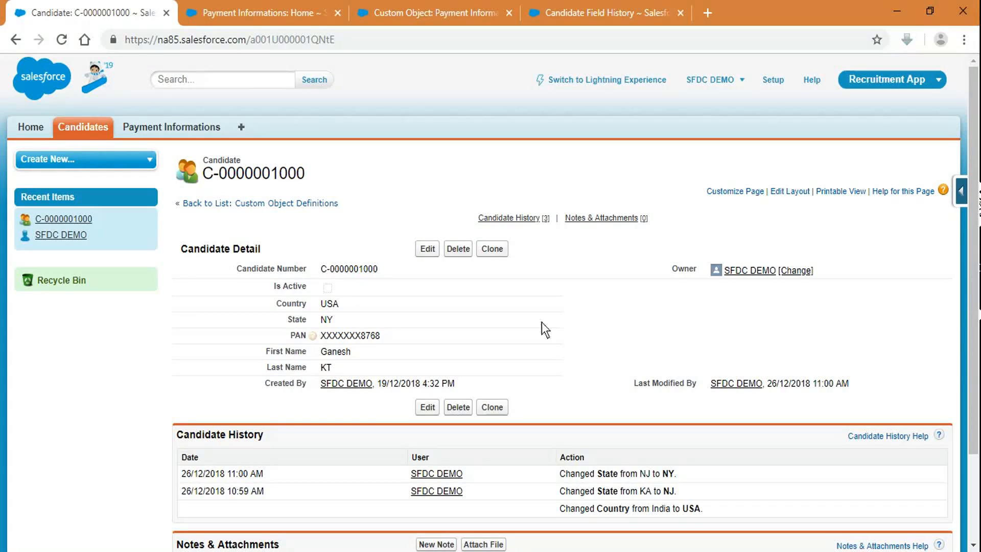
# Step: Go to the Payment Information object definition and start a new custom field
pyautogui.click(286, 3)
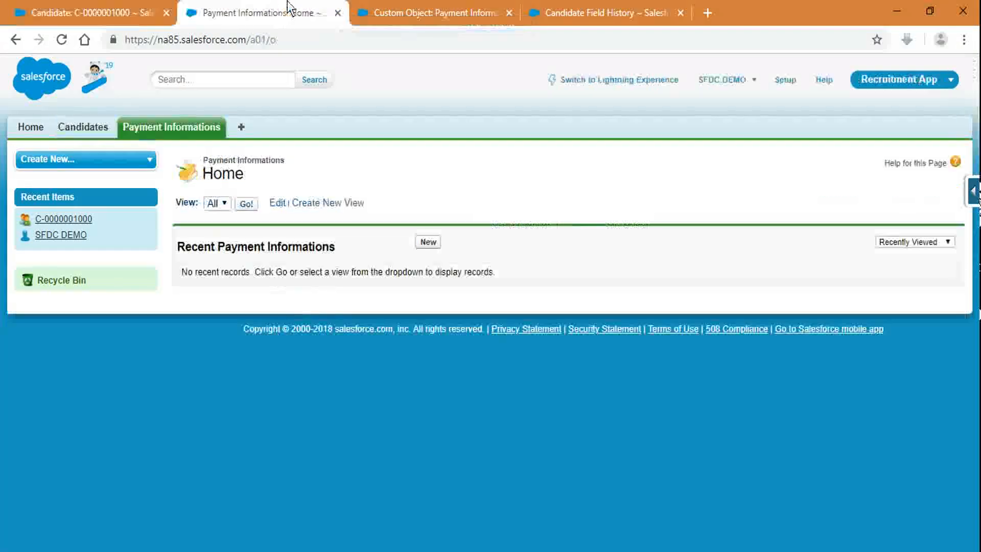
pyautogui.click(401, 4)
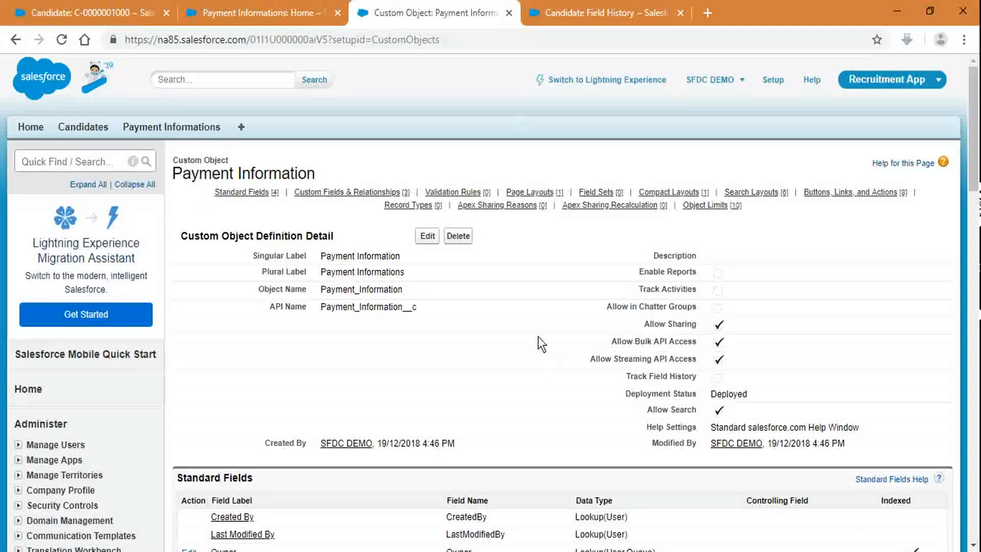
pyautogui.scroll(-5, 537, 336)
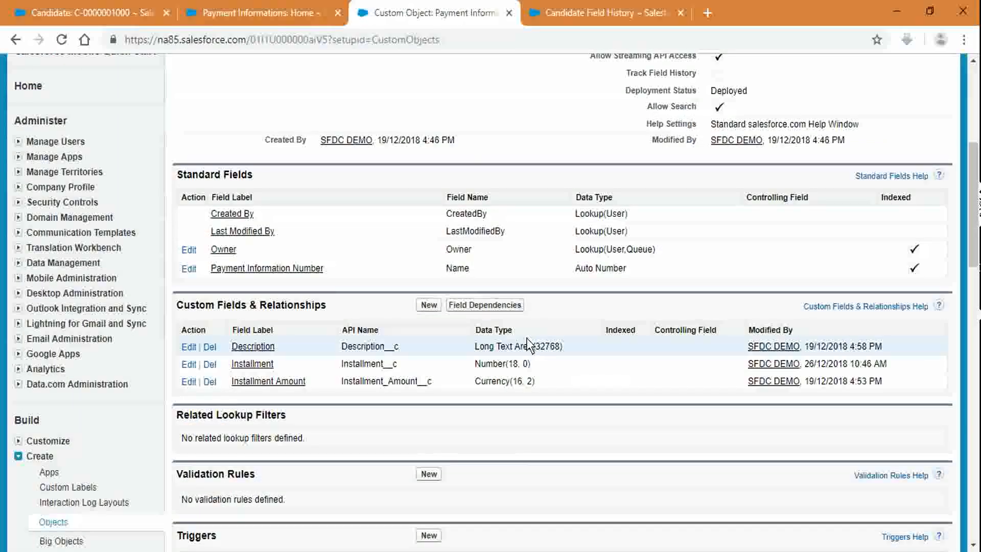
pyautogui.scroll(3, 517, 332)
pyautogui.scroll(2, 518, 323)
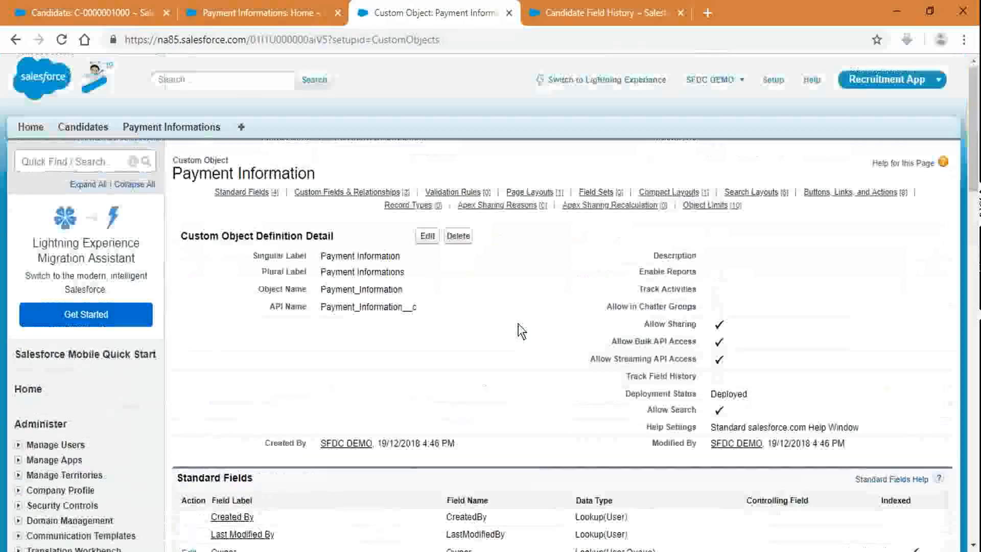
pyautogui.scroll(-6, 486, 486)
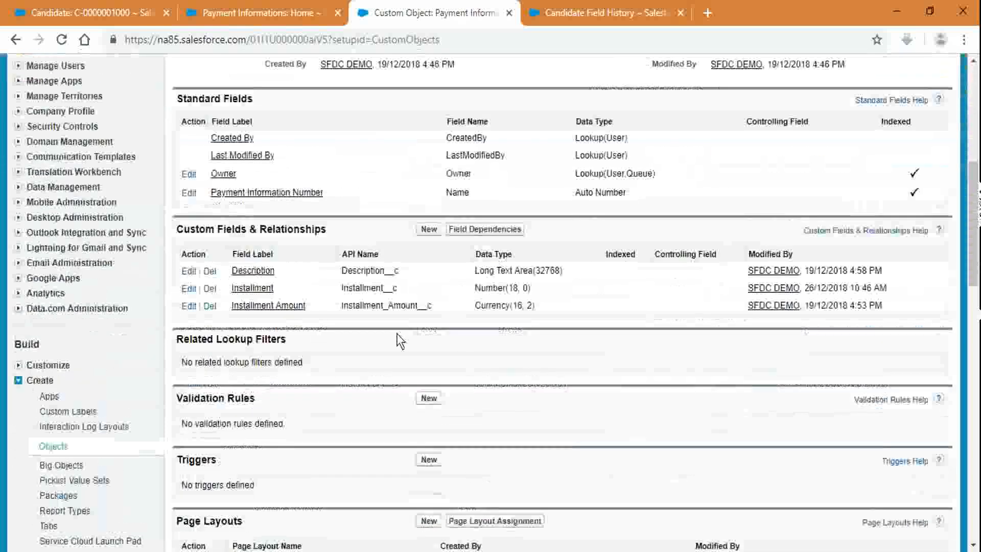
pyautogui.click(424, 229)
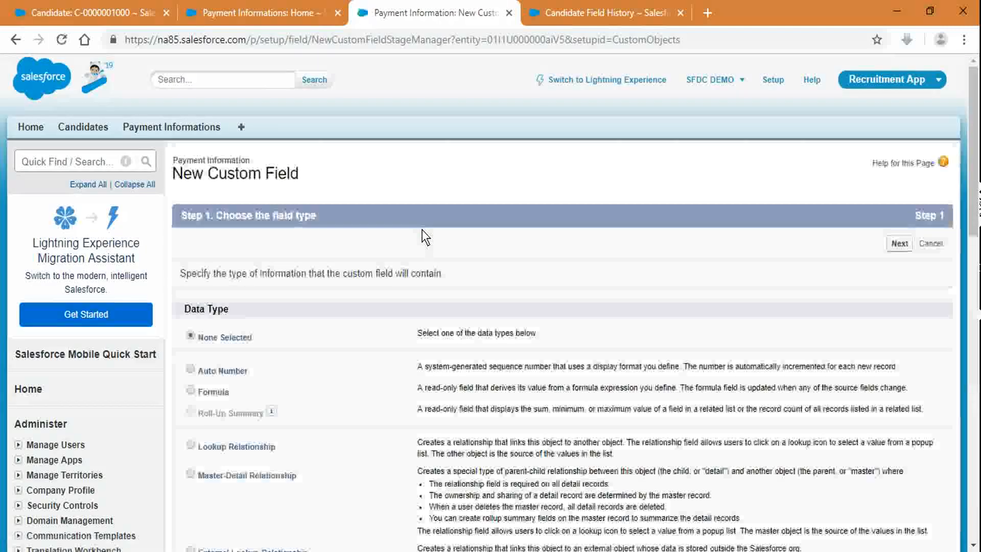
# Step: Make the field a Master-Detail Relationship related to Candidate
pyautogui.scroll(-3, 422, 229)
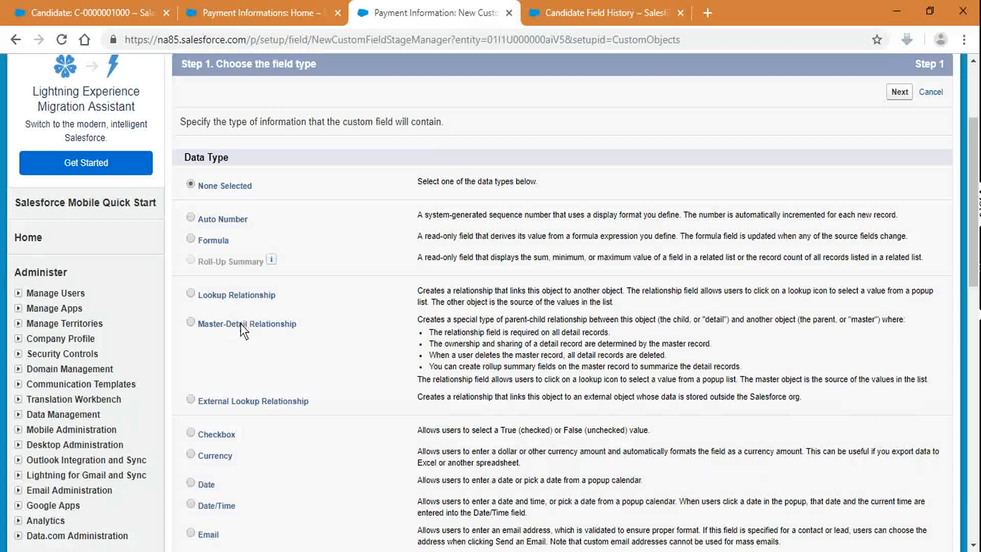
pyautogui.click(265, 327)
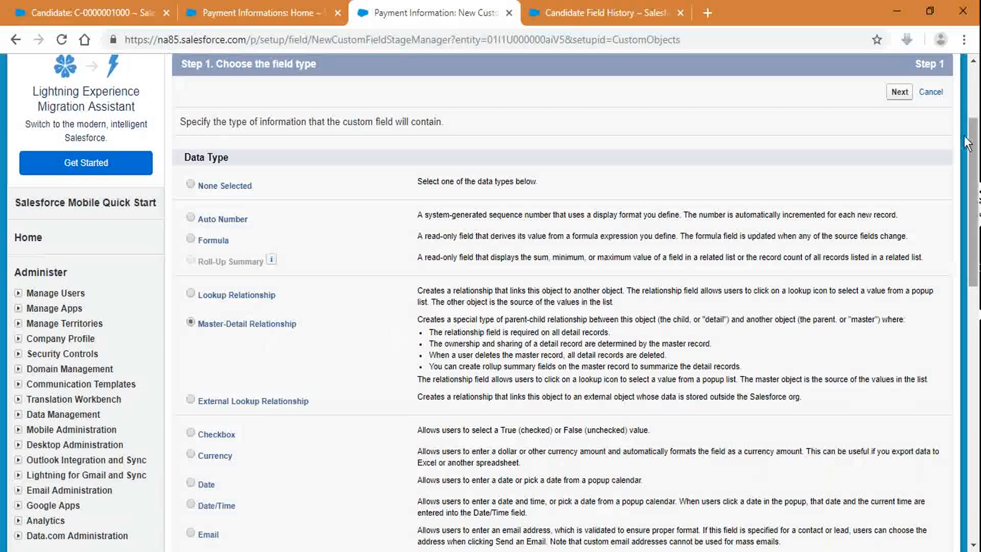
pyautogui.click(897, 96)
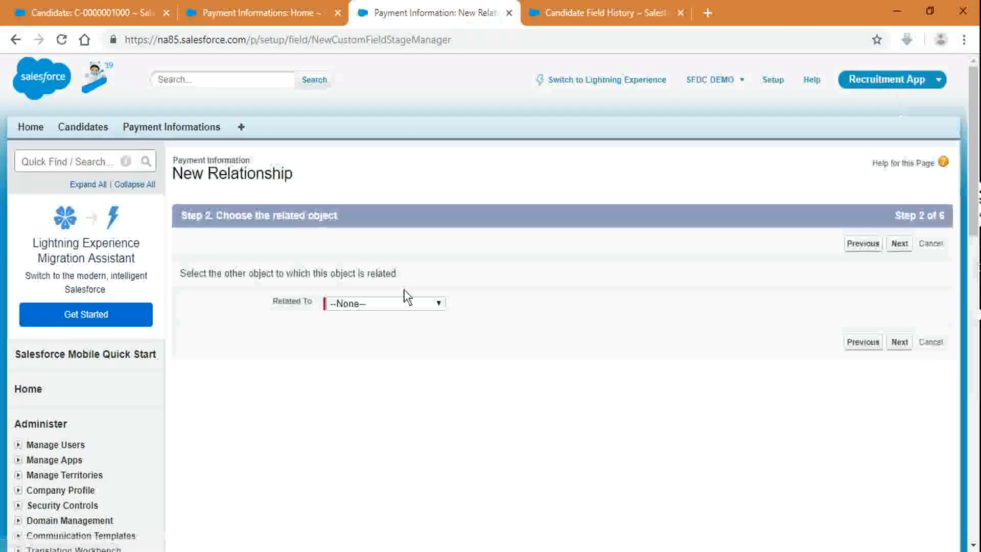
pyautogui.click(405, 305)
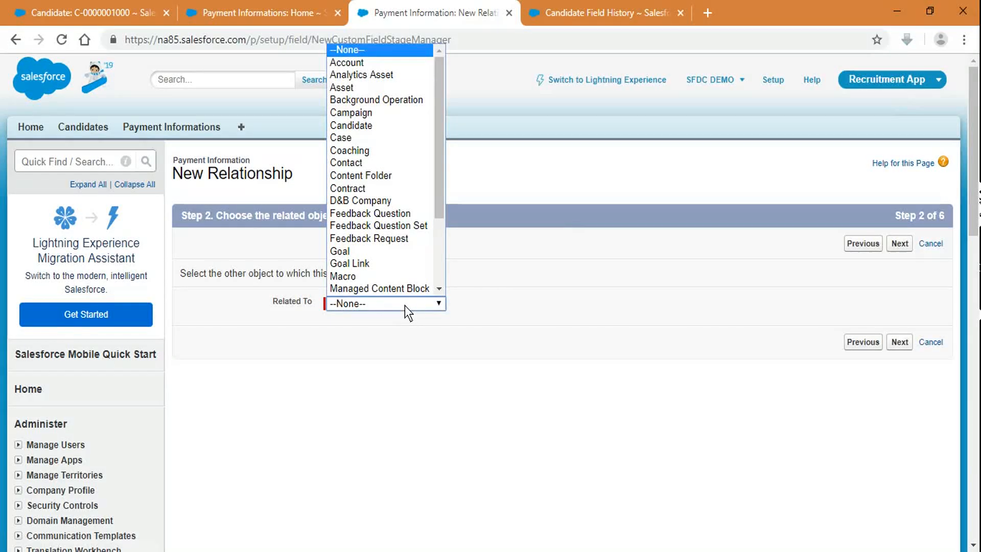
pyautogui.write('can')
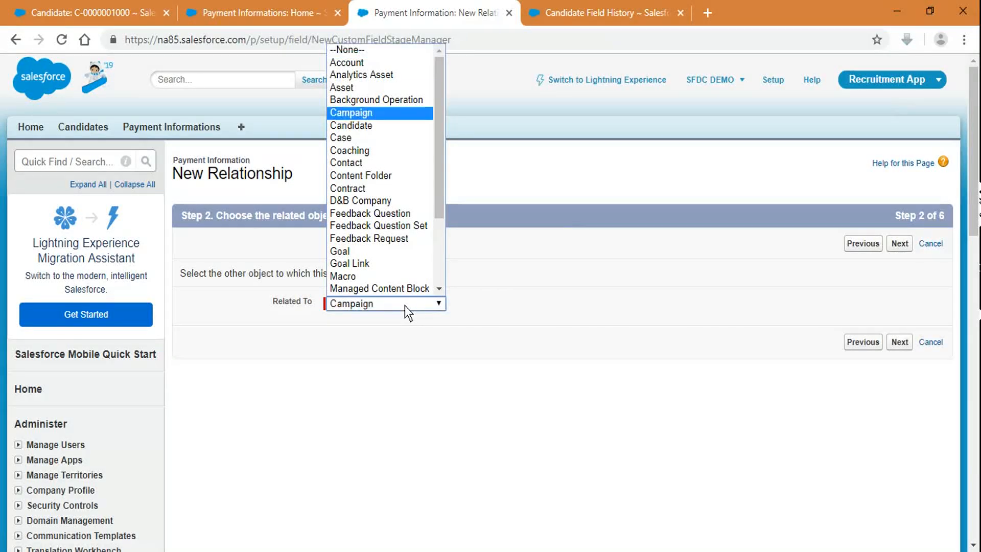
pyautogui.click(412, 124)
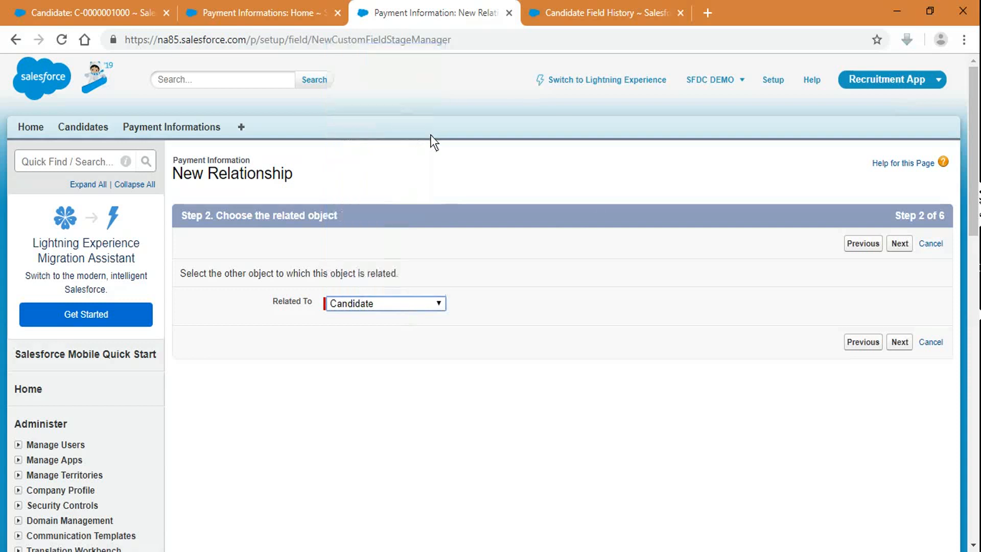
# Step: Keep 'Candidate' as the field label so the field name fills in
pyautogui.click(889, 246)
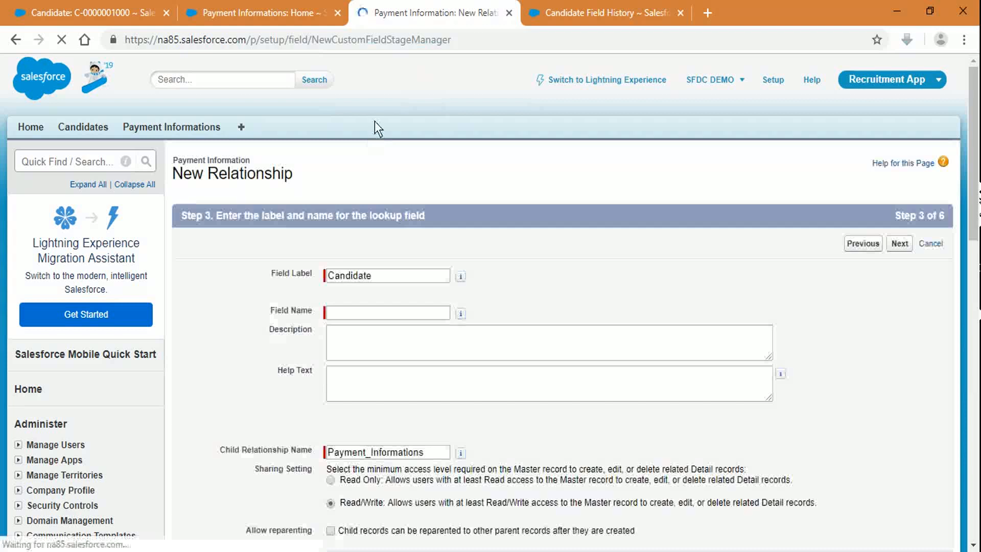
pyautogui.click(379, 275)
pyautogui.click(474, 267)
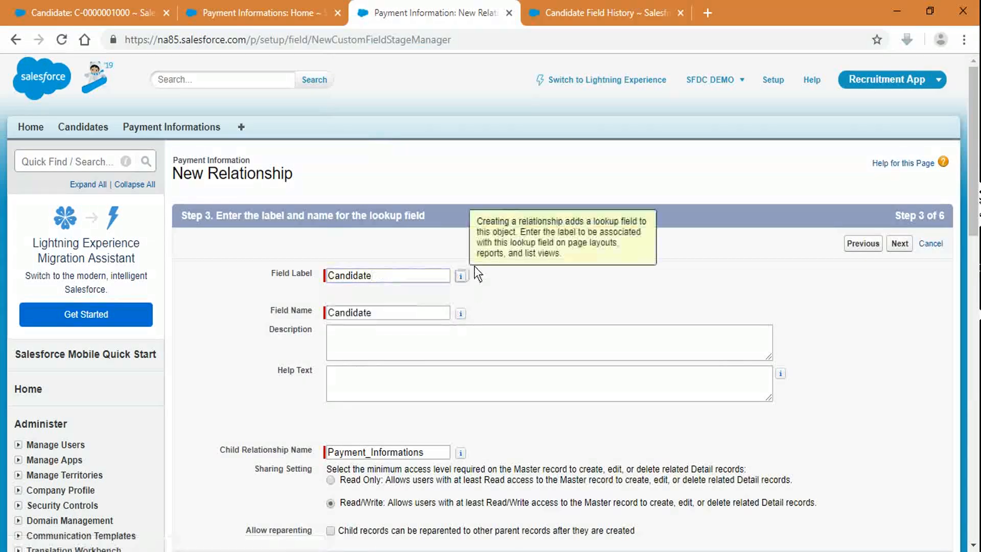
pyautogui.click(385, 274)
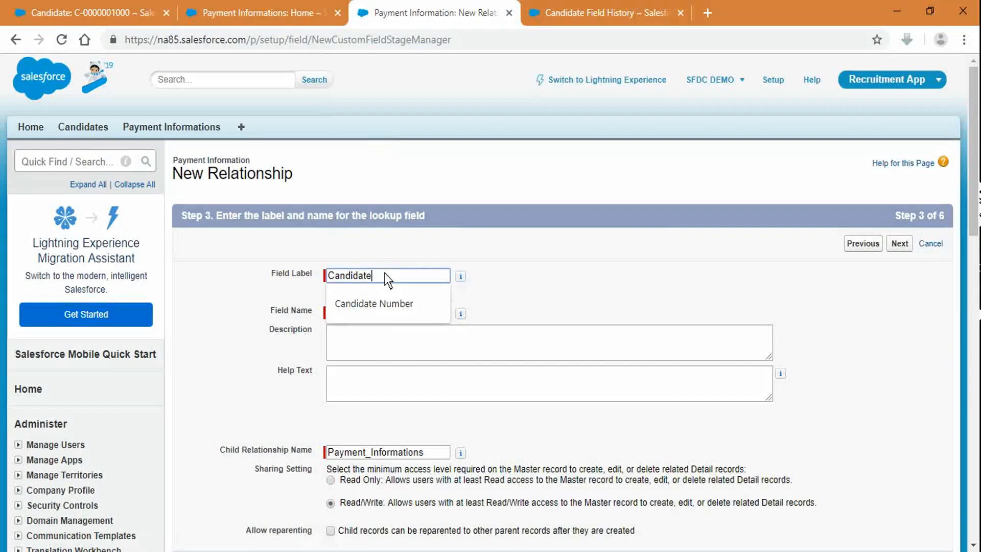
pyautogui.write('Name')
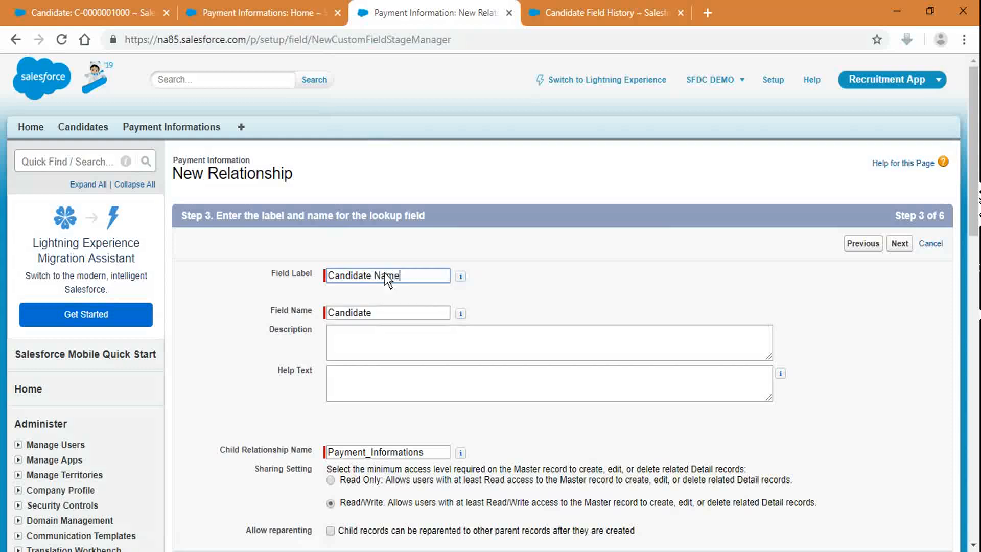
pyautogui.press('BackSpace')
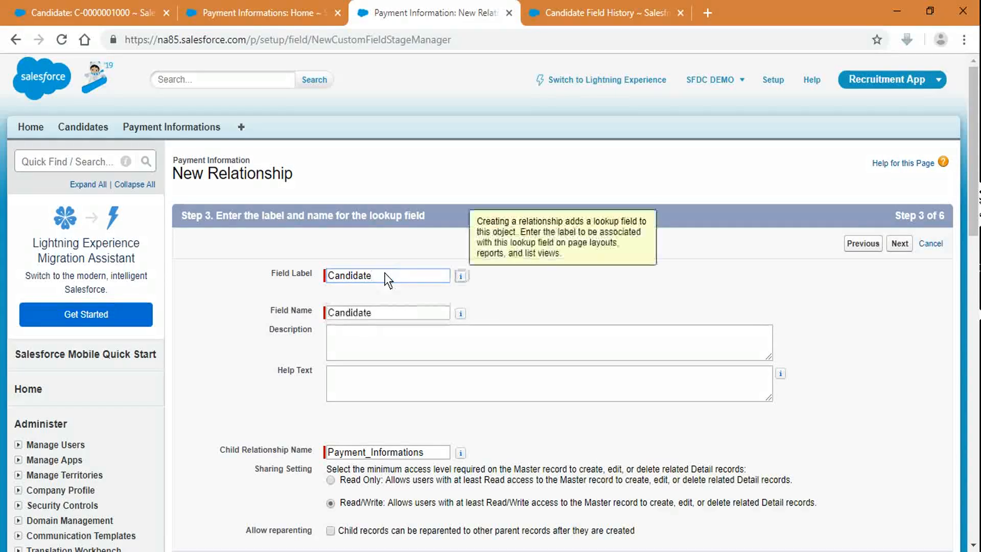
# Step: Check the spelling of child relationship name Payment_Informations, leaving it unchanged
pyautogui.scroll(-1, 725, 281)
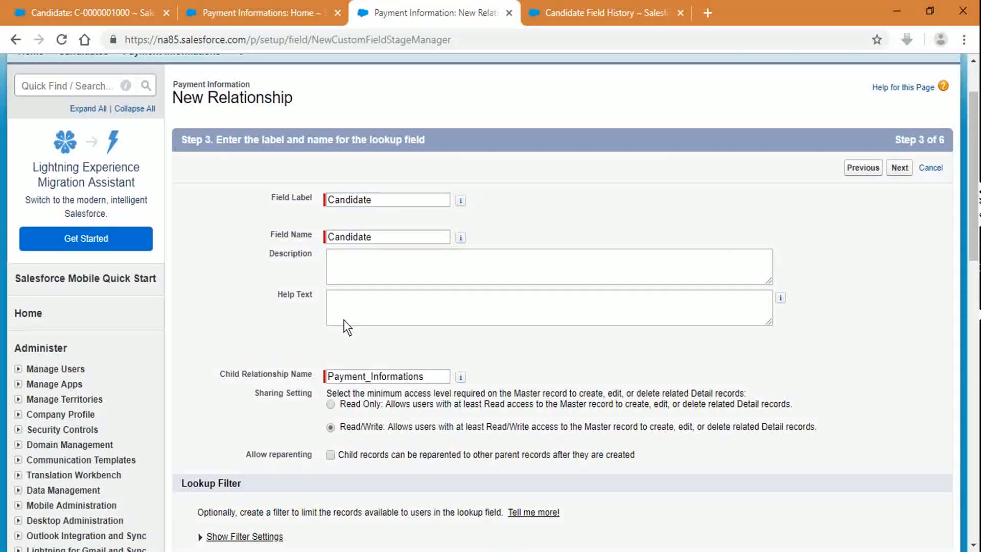
pyautogui.scroll(-3, 255, 342)
pyautogui.moveTo(223, 143); pyautogui.dragTo(456, 152)
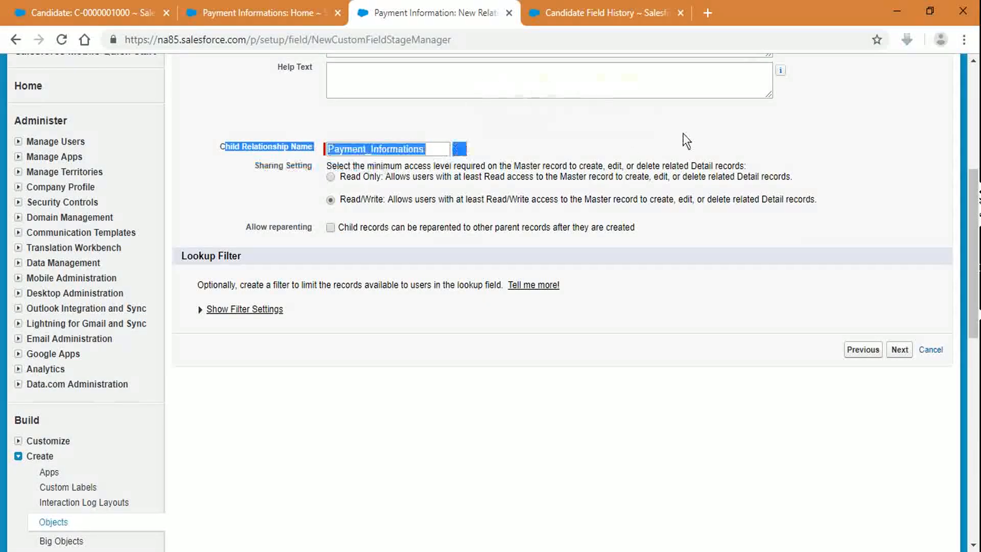
pyautogui.click(442, 154)
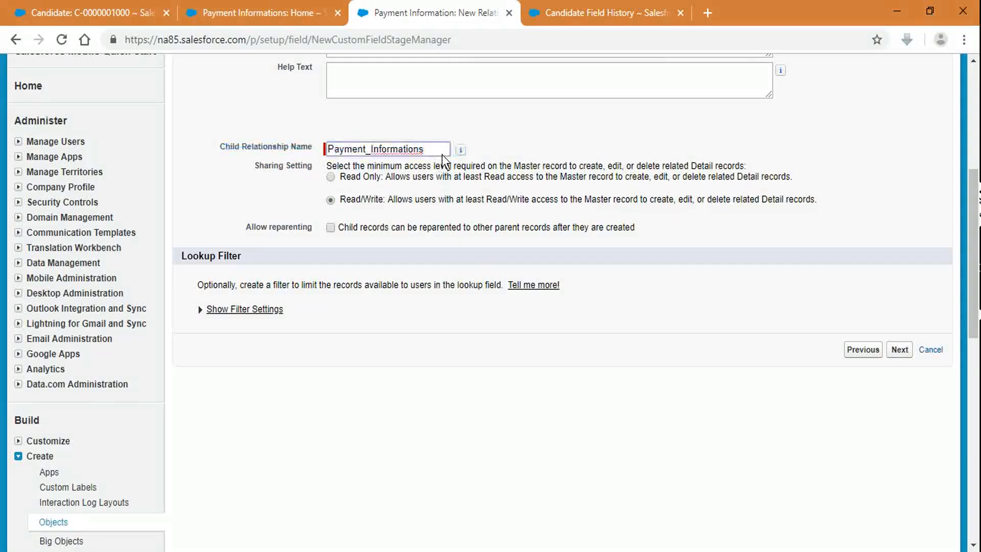
pyautogui.rightClick(412, 148)
pyautogui.click(826, 120)
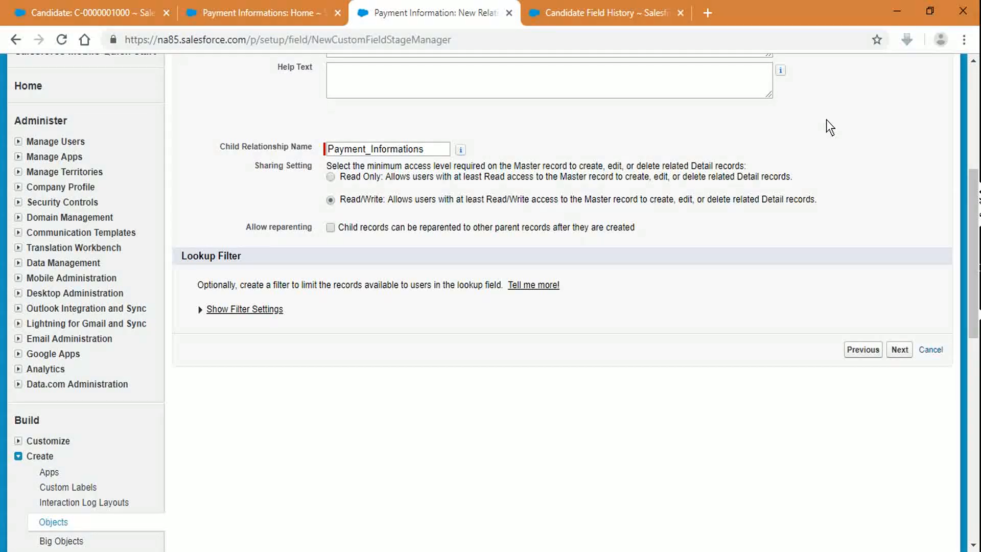
# Step: Launch Microsoft Paint with mspaint from the Run dialog, opening a blank Untitled canvas
pyautogui.press('super+r')
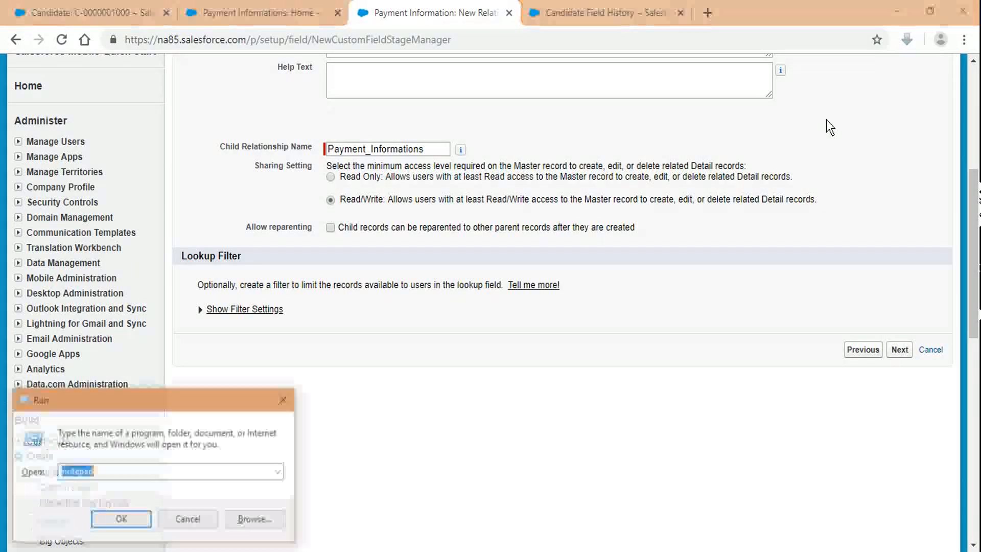
pyautogui.write('mspaint')
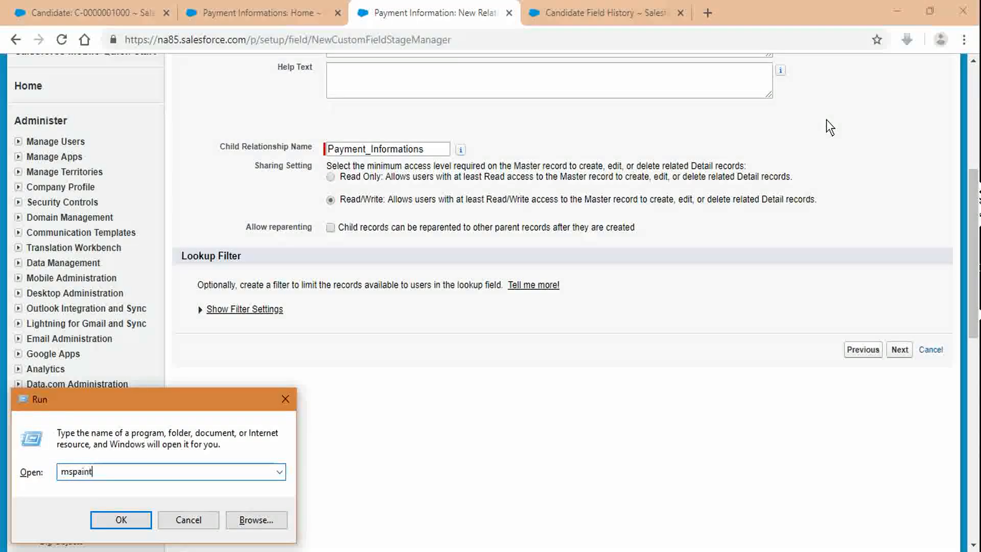
pyautogui.press('Return')
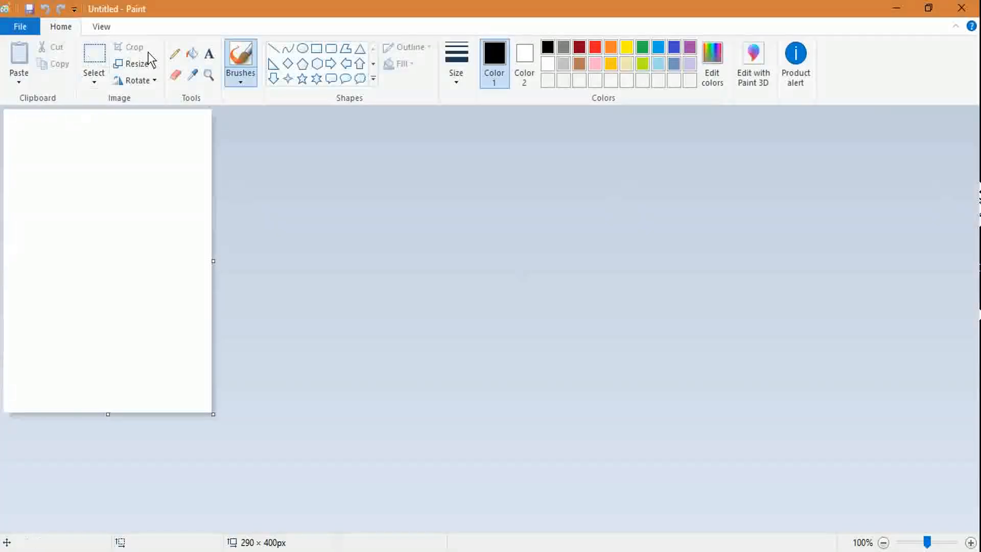
# Step: Draw two squares on the Paint canvas, one upper left and one lower right
pyautogui.click(316, 49)
pyautogui.moveTo(9, 155); pyautogui.dragTo(87, 230)
pyautogui.moveTo(119, 290)
pyautogui.mouseDown()
pyautogui.moveTo(190, 348)
pyautogui.moveTo(188, 373)
pyautogui.moveTo(201, 375)
pyautogui.mouseUp()
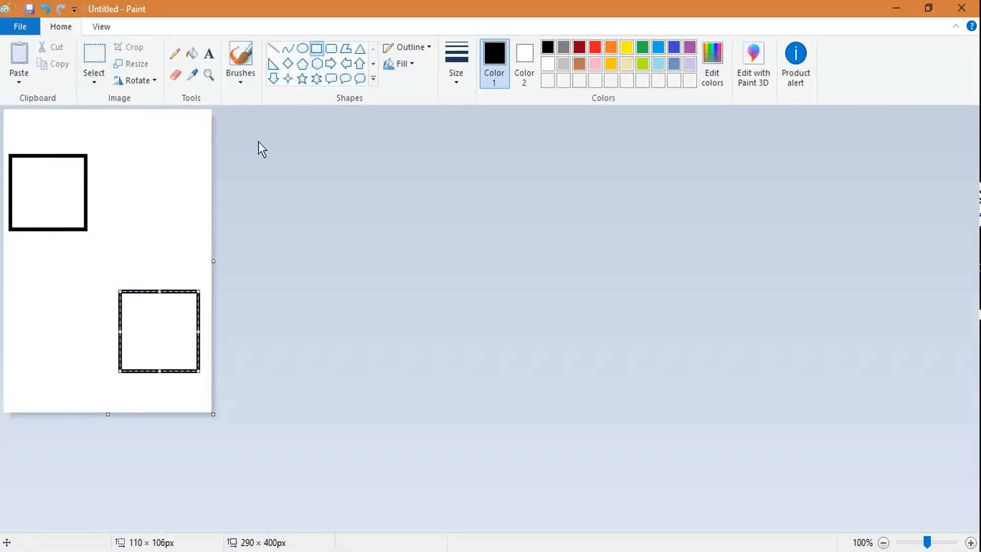
# Step: Join the squares with a diagonal line and place a text box inside the upper square
pyautogui.click(275, 49)
pyautogui.moveTo(50, 242); pyautogui.dragTo(113, 338)
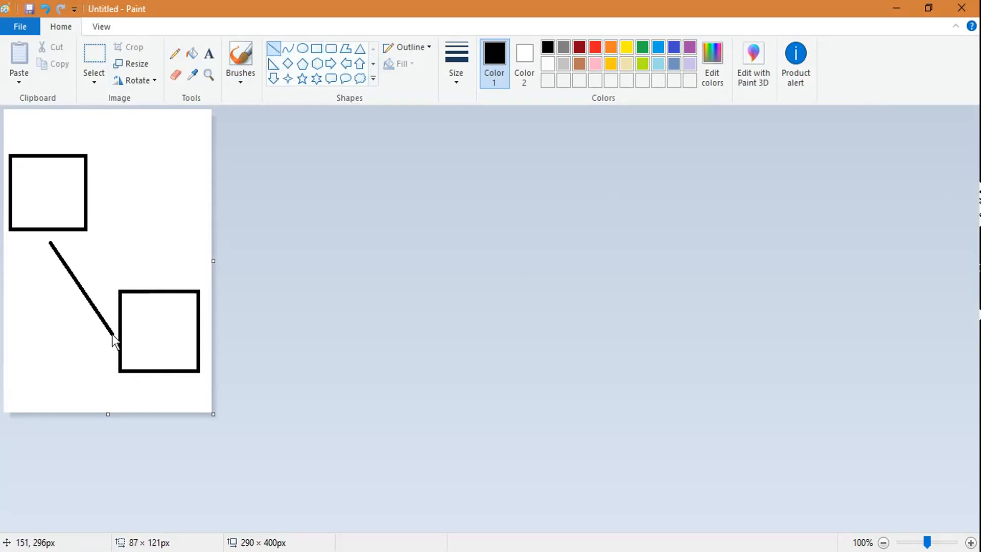
pyautogui.click(211, 55)
pyautogui.click(37, 187)
# Step: Label the upper box 'Master 1' and the lower box 'Child 1'
pyautogui.write('Master 1')
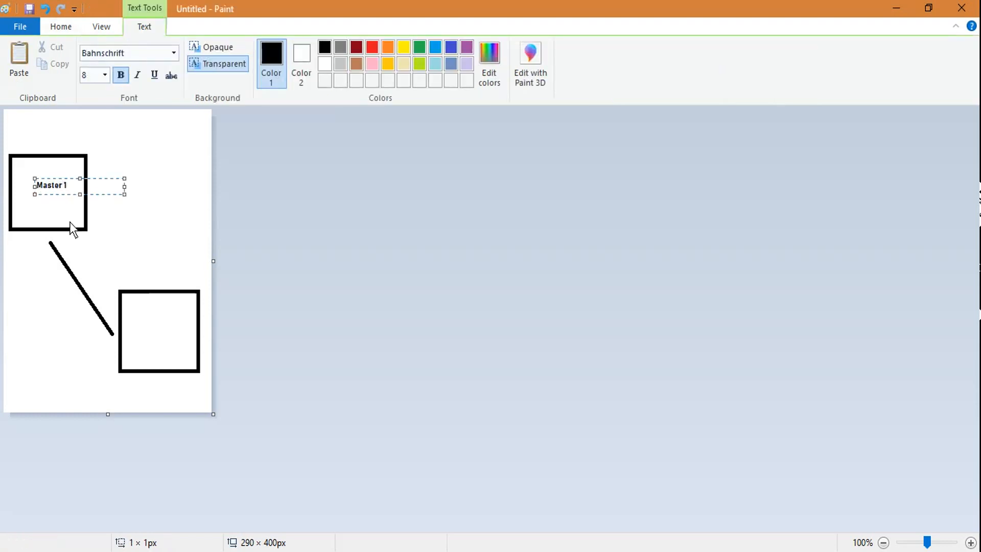
pyautogui.click(155, 325)
pyautogui.click(143, 324)
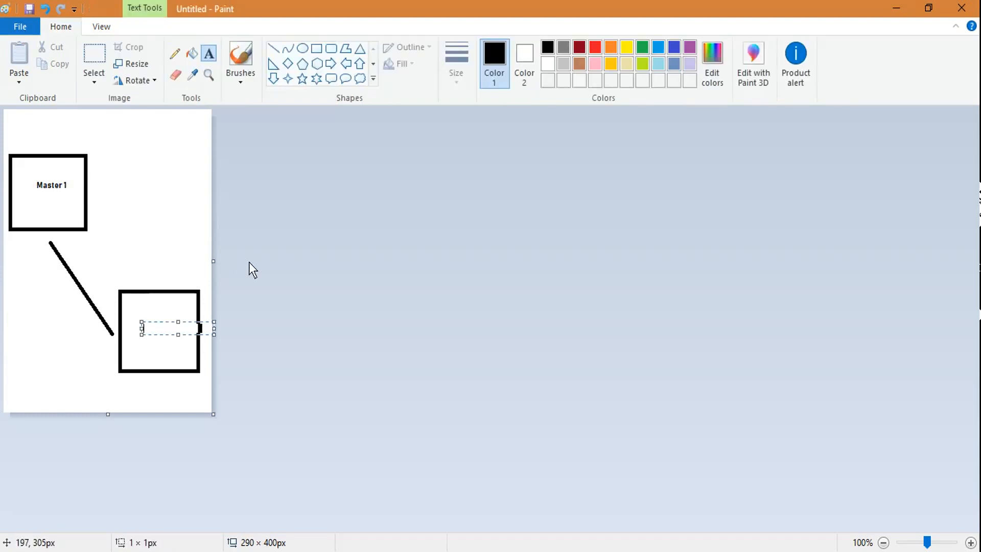
pyautogui.write('Child 1')
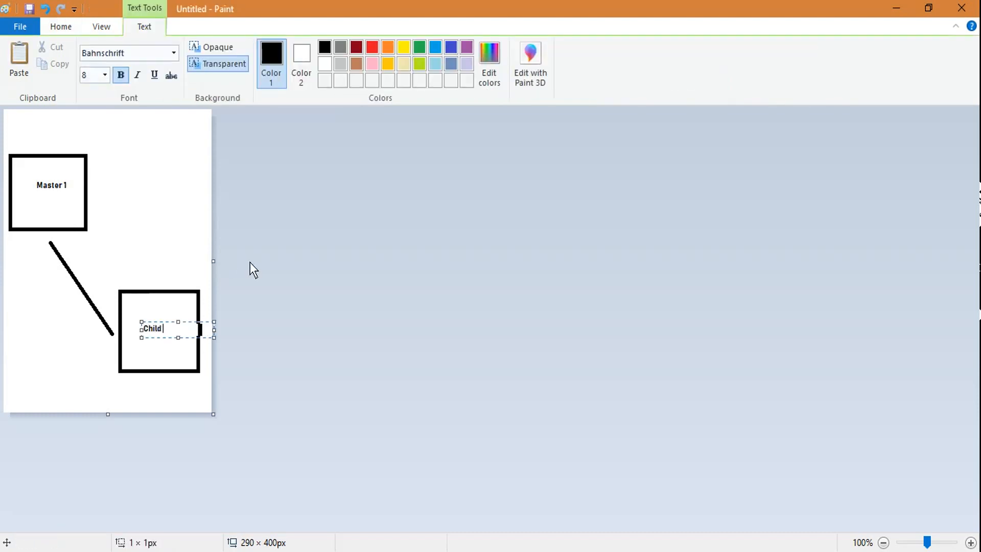
pyautogui.click(181, 209)
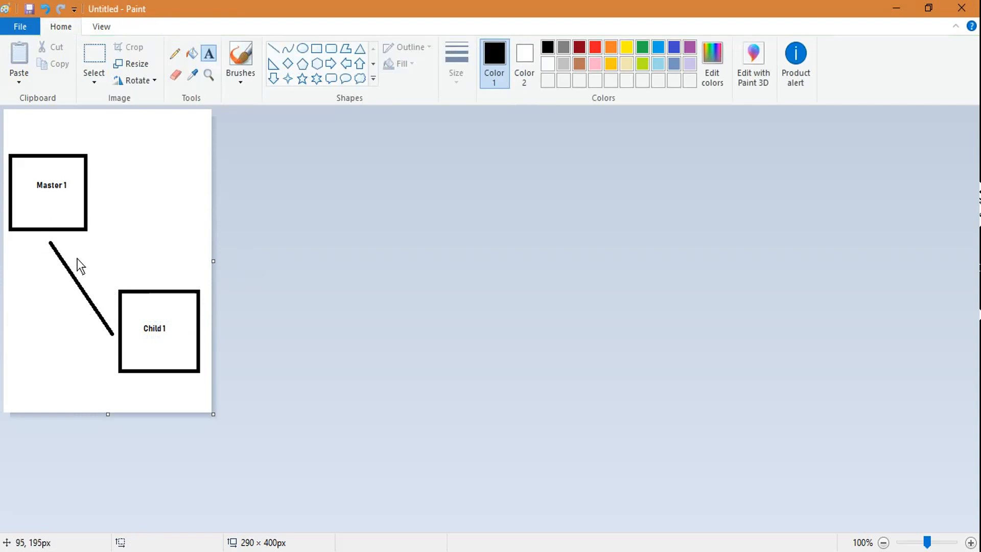
# Step: Write the label 'Payment_Informations' beside the connecting line, fixing the typos
pyautogui.click(95, 260)
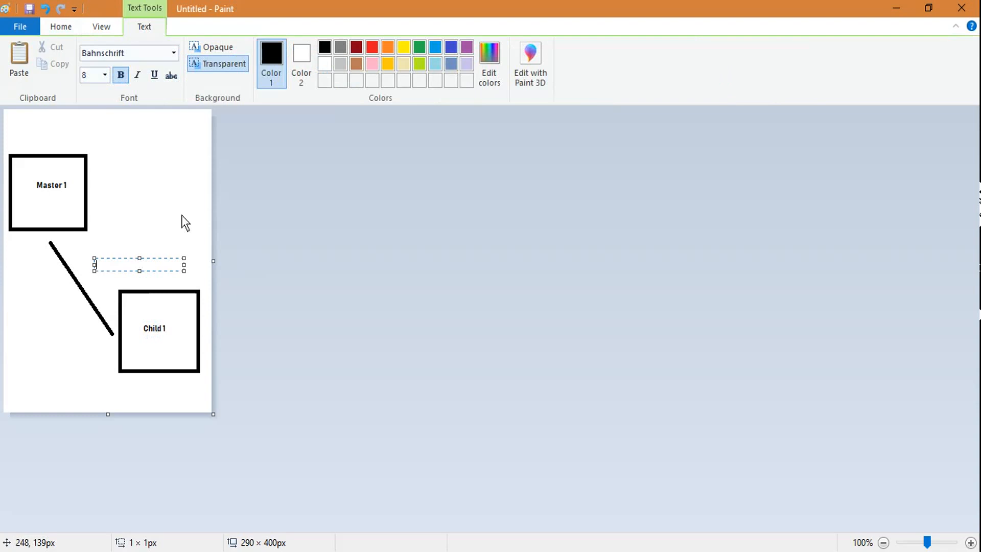
pyautogui.write('Child')
pyautogui.hotkey('ctrl', 'a')
pyautogui.press('BackSpace')
pyautogui.write('P_ayemnt')
pyautogui.press('Left')
pyautogui.press('Left')
pyautogui.press('Left')
pyautogui.press('Left')
pyautogui.press('Left')
pyautogui.press('Left')
pyautogui.hotkey('shift', 'Left')
pyautogui.press('BackSpace')
pyautogui.press('End')
pyautogui.press('Left')
pyautogui.press('Left')
pyautogui.press('Left')
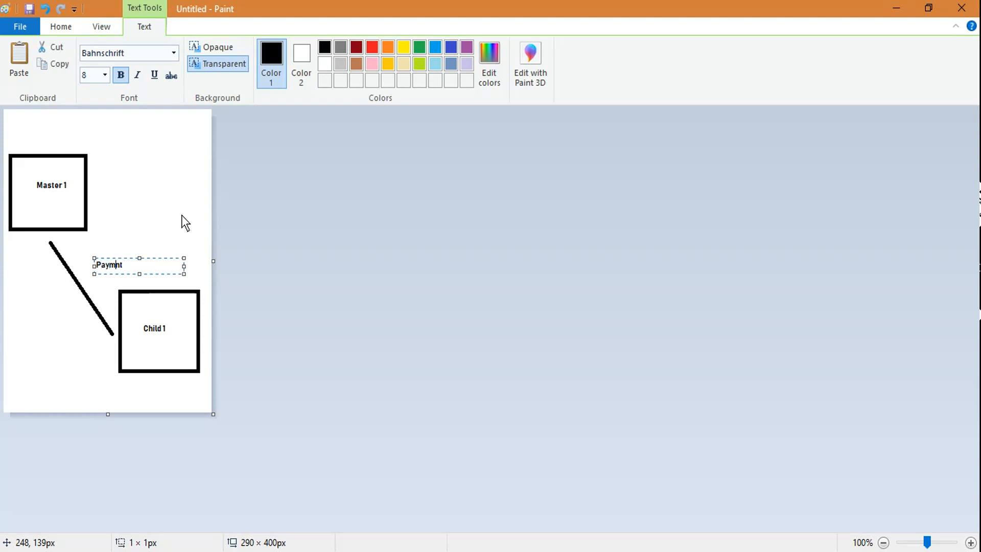
pyautogui.write('ent_Informations')
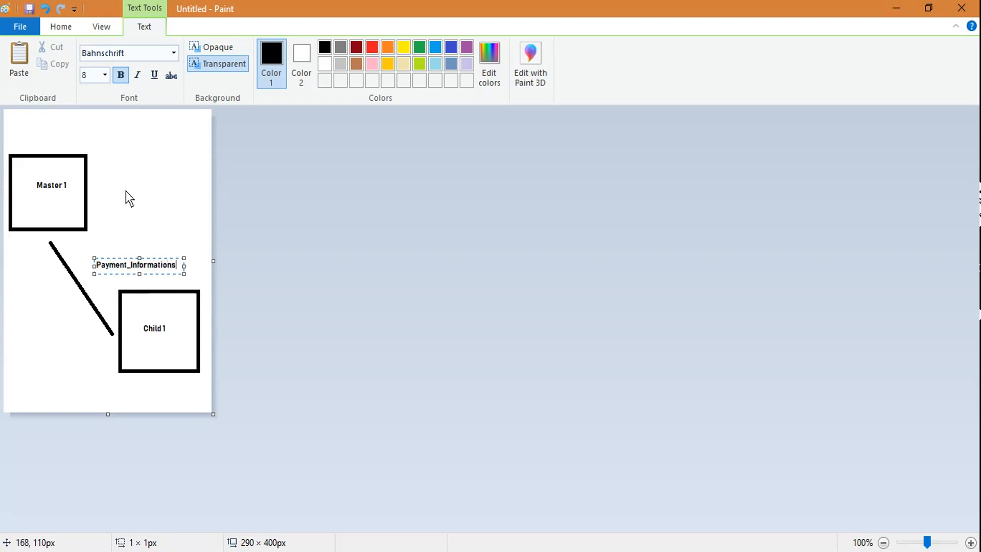
# Step: Adjust and commit the Payment_Informations label on the canvas
pyautogui.moveTo(177, 271); pyautogui.dragTo(97, 259)
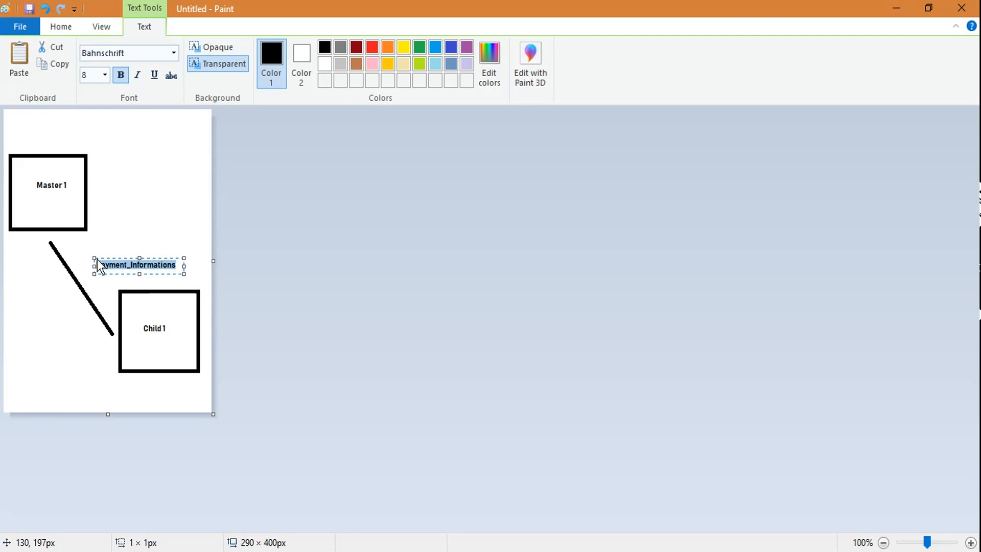
pyautogui.click(156, 216)
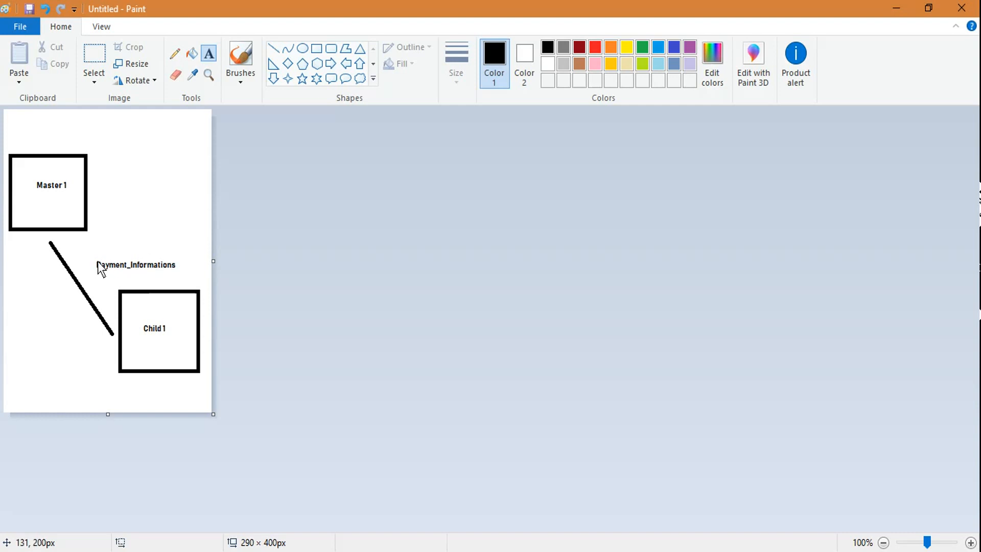
pyautogui.moveTo(97, 267); pyautogui.dragTo(186, 277)
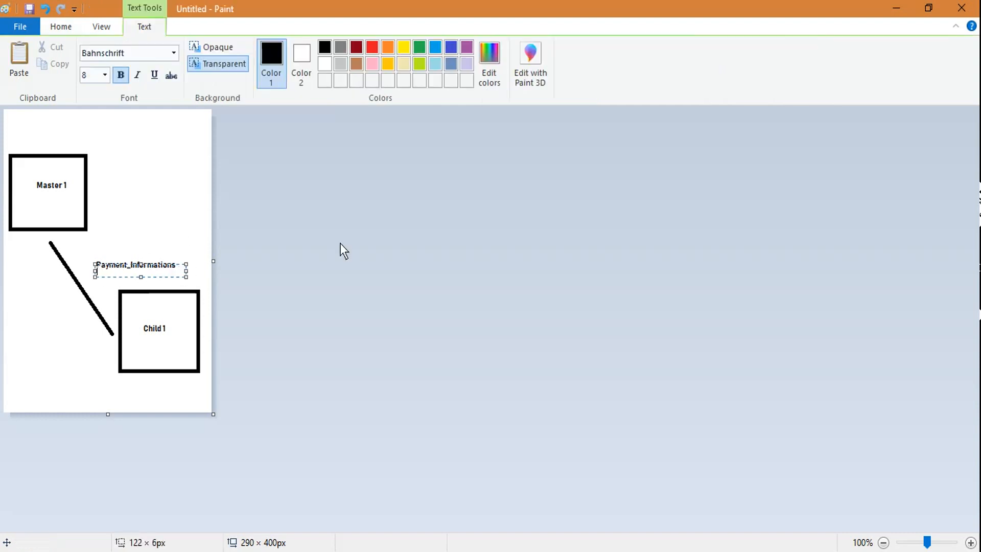
pyautogui.click(167, 236)
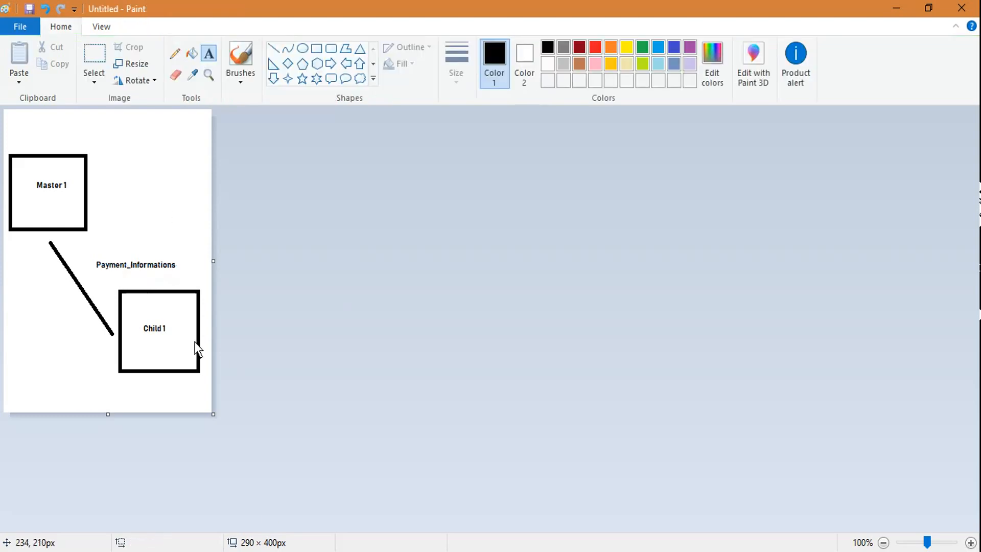
# Step: Back in Chrome, advance the relationship wizard to the field-level security step
pyautogui.click(298, 551)
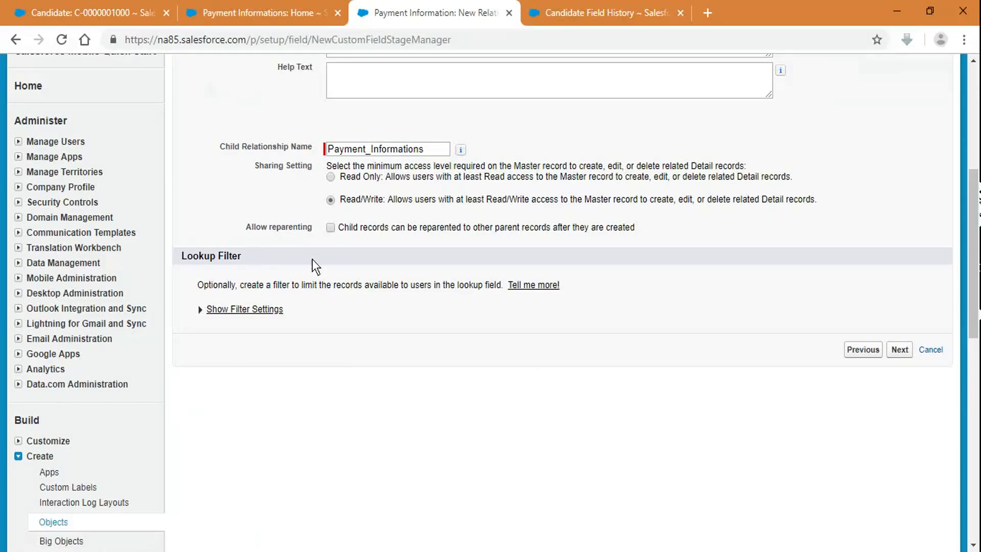
pyautogui.scroll(3, 537, 143)
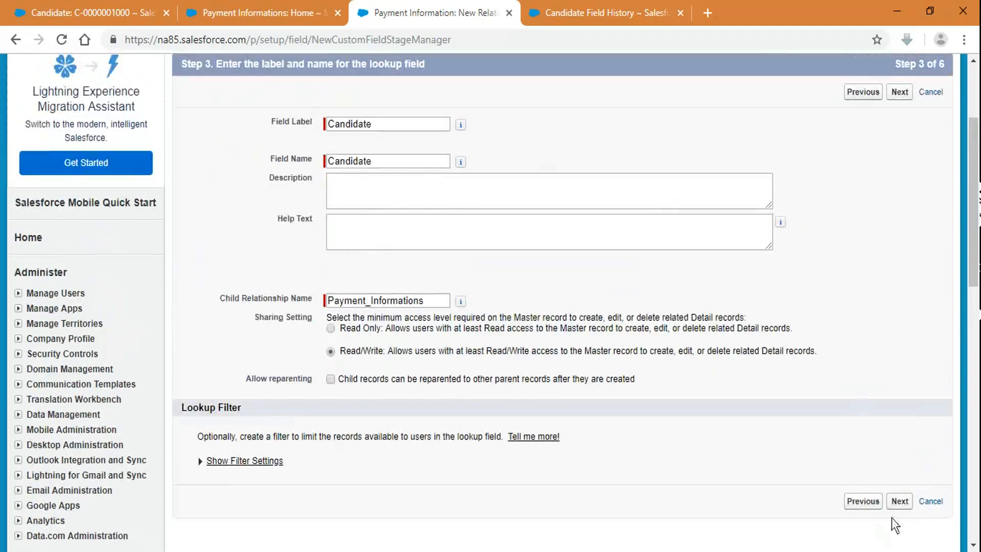
pyautogui.click(897, 503)
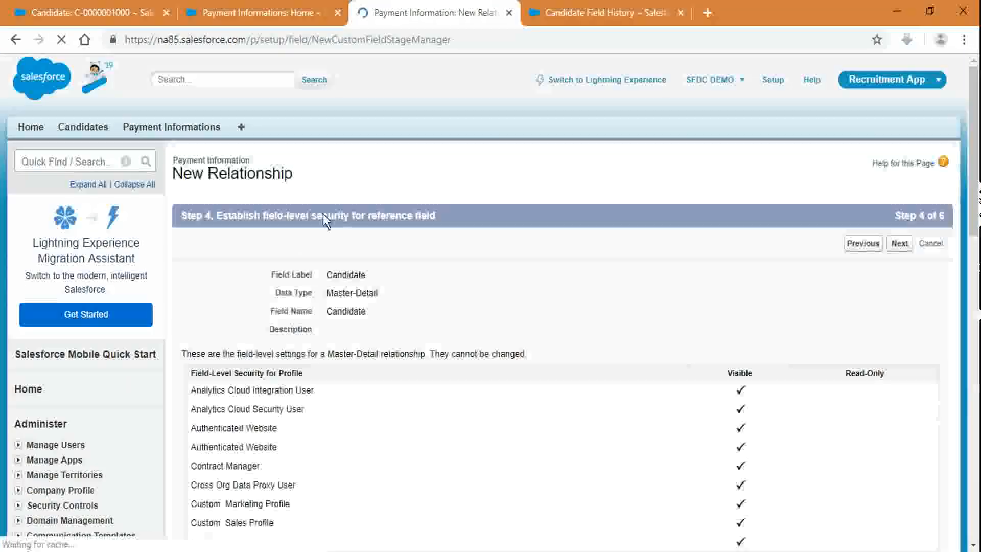
pyautogui.scroll(-4, 756, 335)
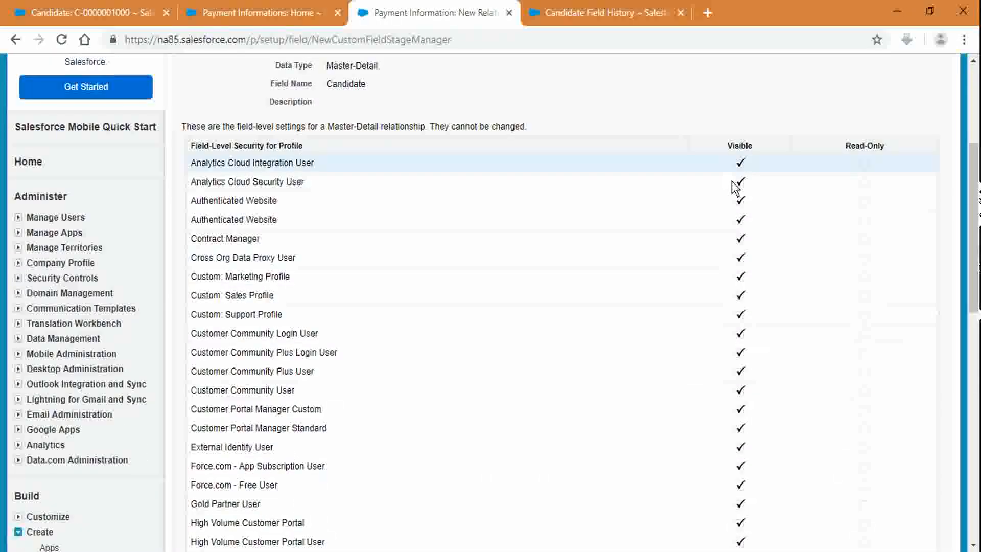
pyautogui.scroll(-9, 741, 314)
pyautogui.scroll(9, 740, 314)
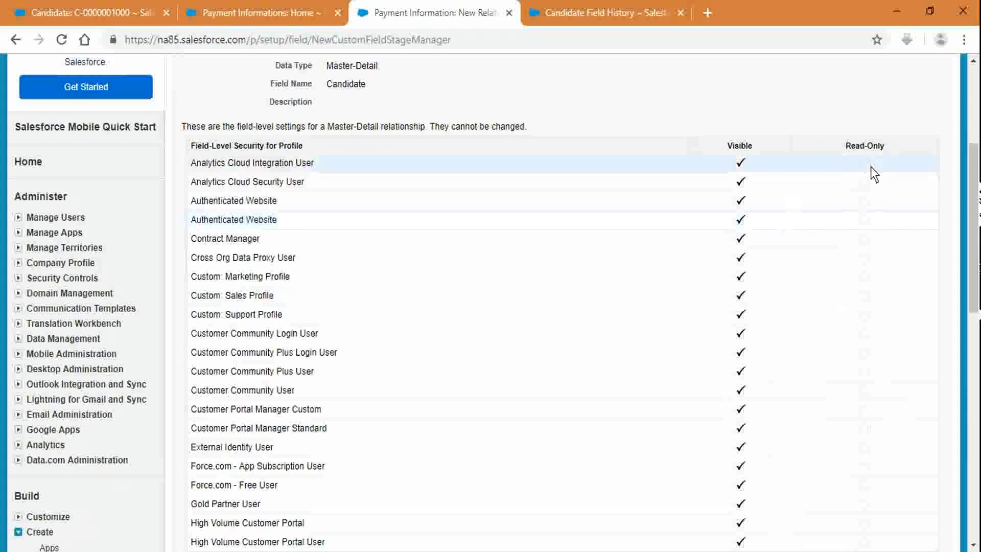
# Step: Continue past page layouts to step 6 and select the 'Payment Informations' related list label
pyautogui.scroll(-7, 877, 422)
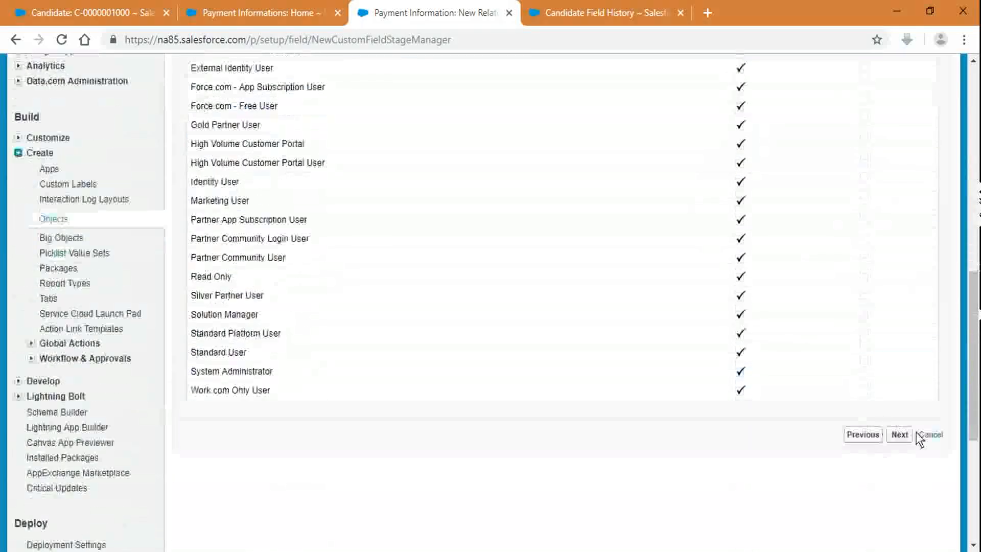
pyautogui.click(900, 435)
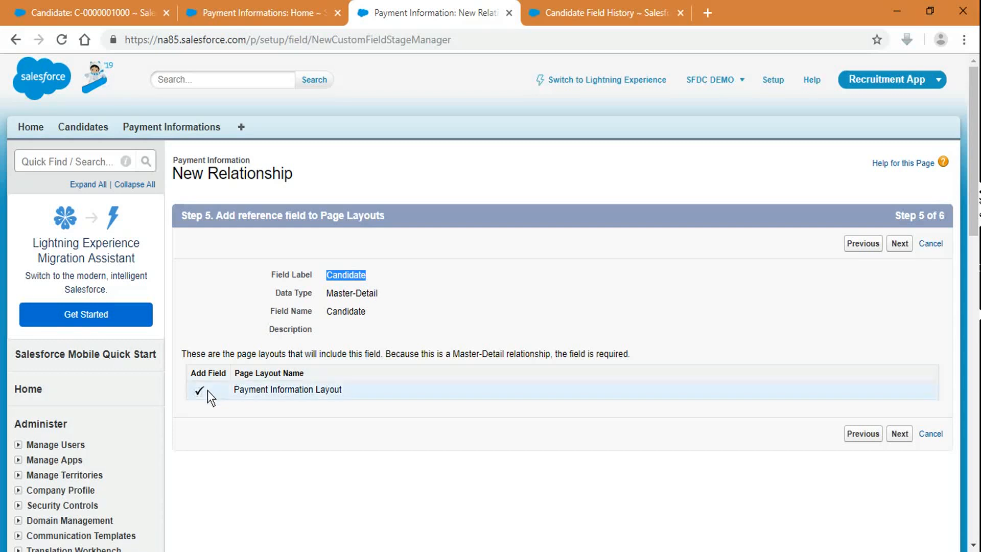
pyautogui.click(899, 247)
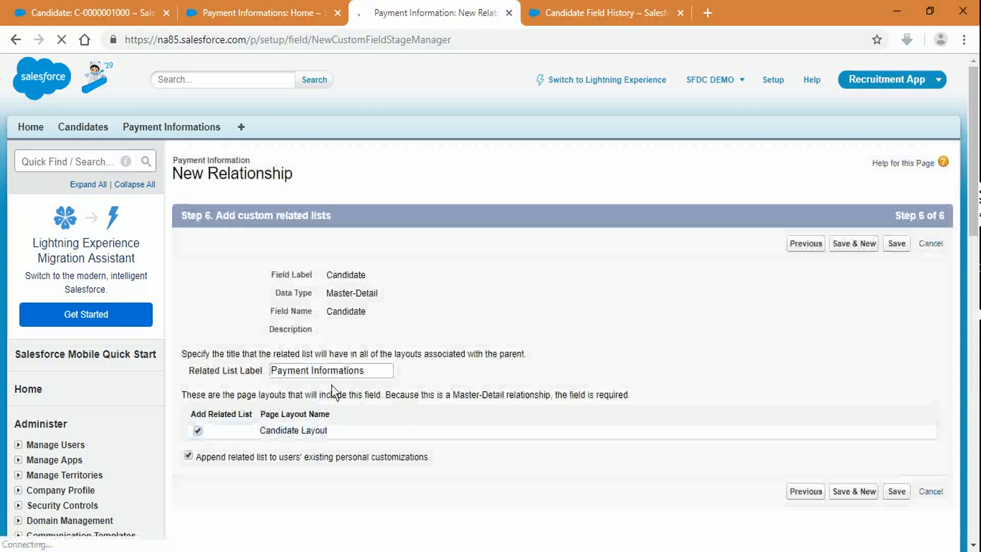
pyautogui.scroll(-3, 332, 385)
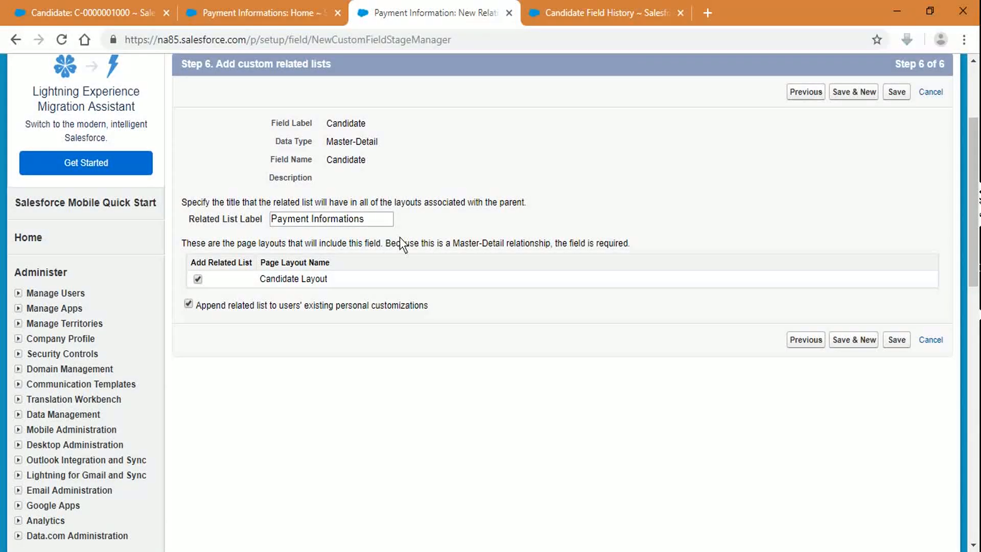
pyautogui.moveTo(375, 219); pyautogui.dragTo(263, 220)
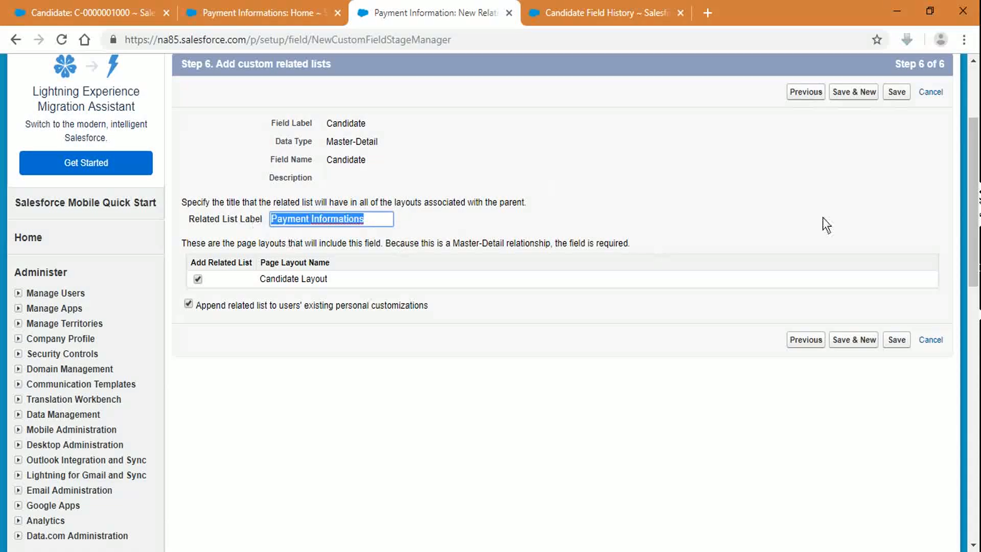
pyautogui.click(298, 13)
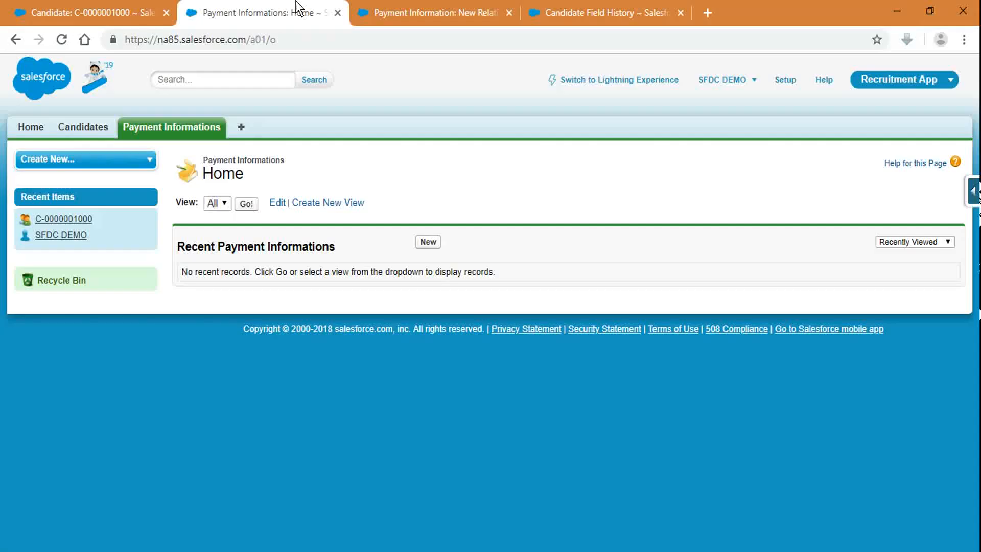
pyautogui.click(646, 13)
pyautogui.click(65, 7)
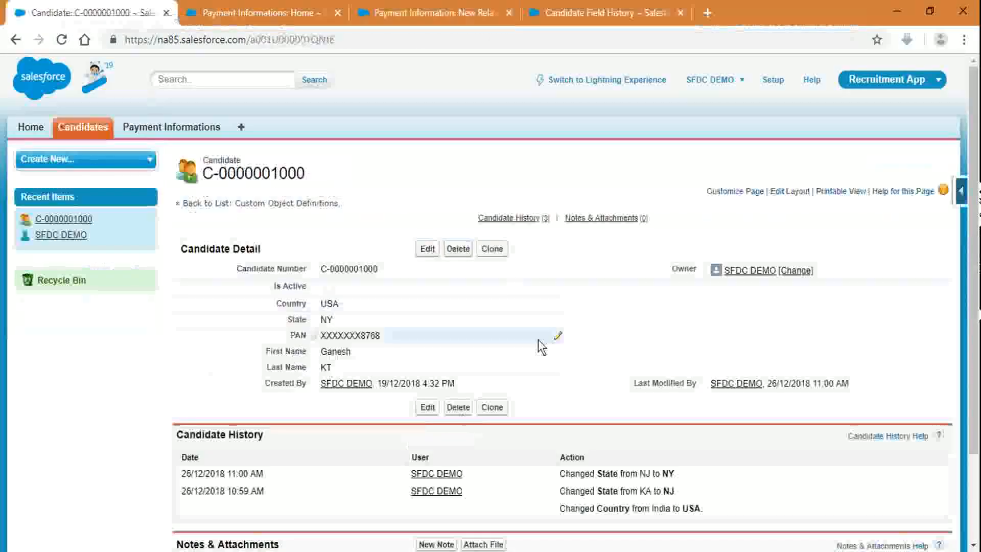
pyautogui.scroll(-2, 291, 435)
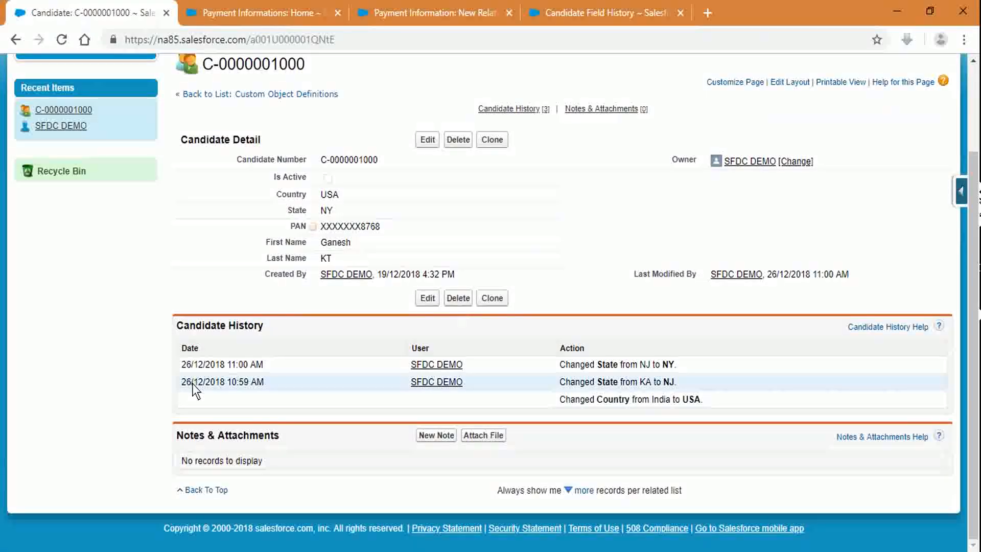
# Step: Keep Candidate Layout ticked and save the Candidate master-detail field
pyautogui.click(435, 13)
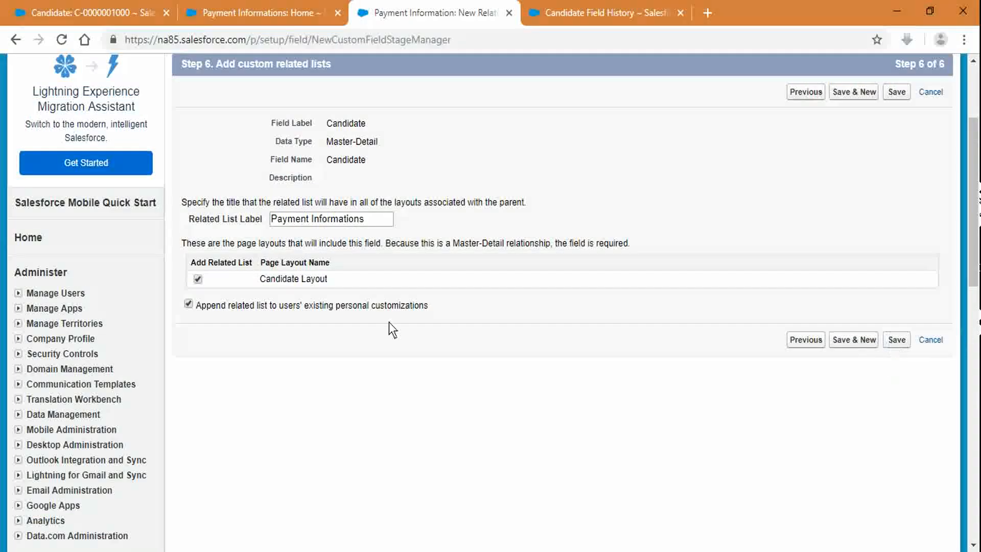
pyautogui.click(198, 278)
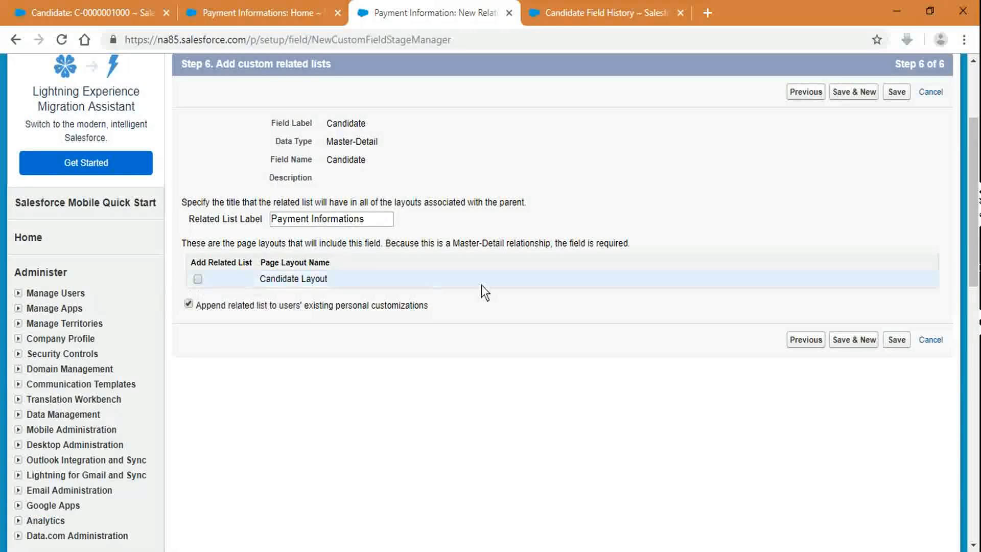
pyautogui.click(197, 279)
pyautogui.click(894, 339)
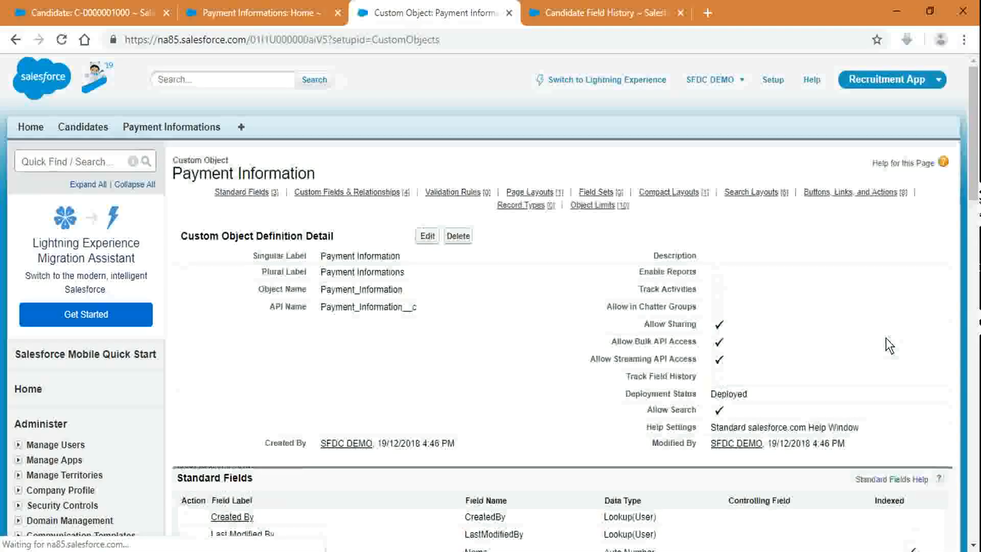
pyautogui.scroll(-5, 639, 356)
pyautogui.scroll(-5, 640, 356)
pyautogui.scroll(1, 640, 356)
pyautogui.click(92, 13)
pyautogui.click(283, 23)
pyautogui.click(92, 15)
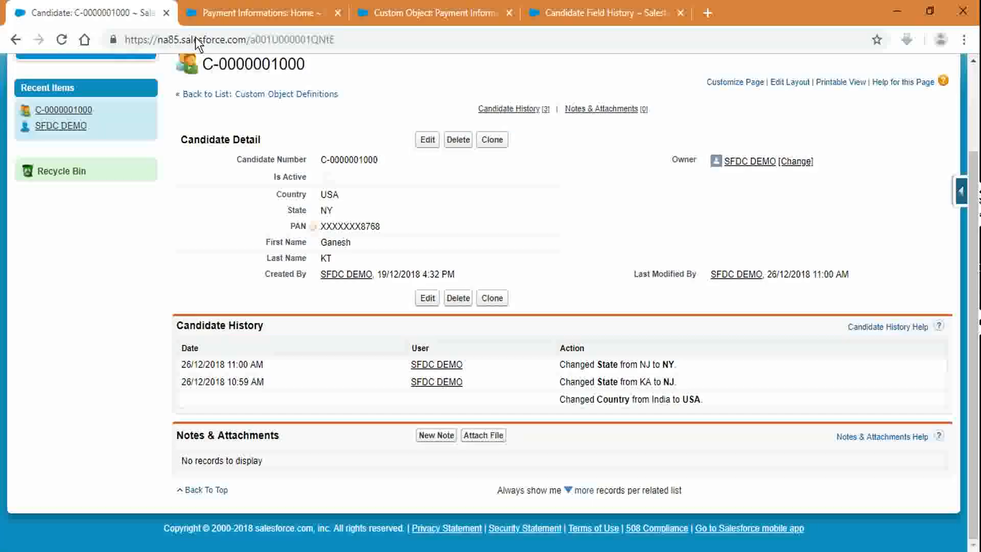
pyautogui.click(241, 36)
pyautogui.press('Return')
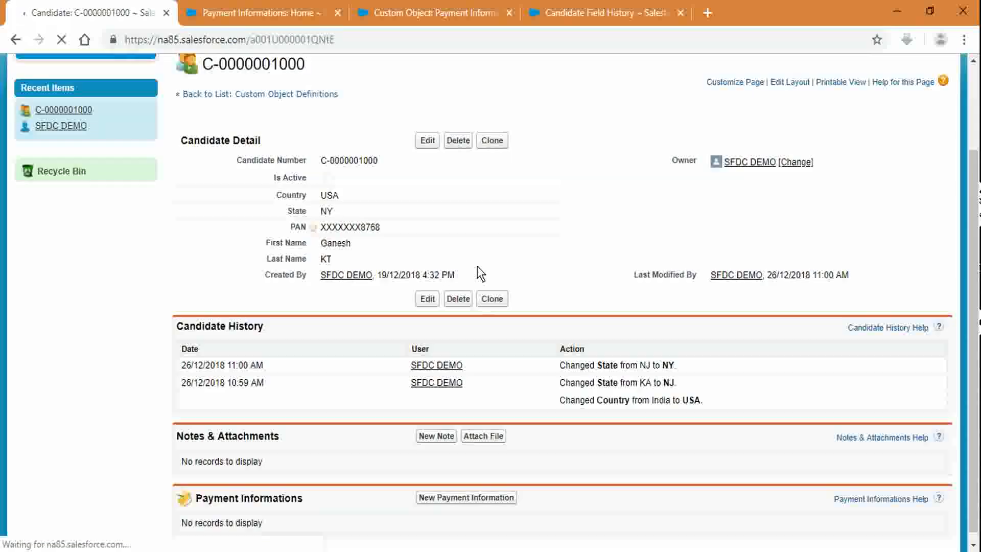
pyautogui.scroll(-2, 480, 315)
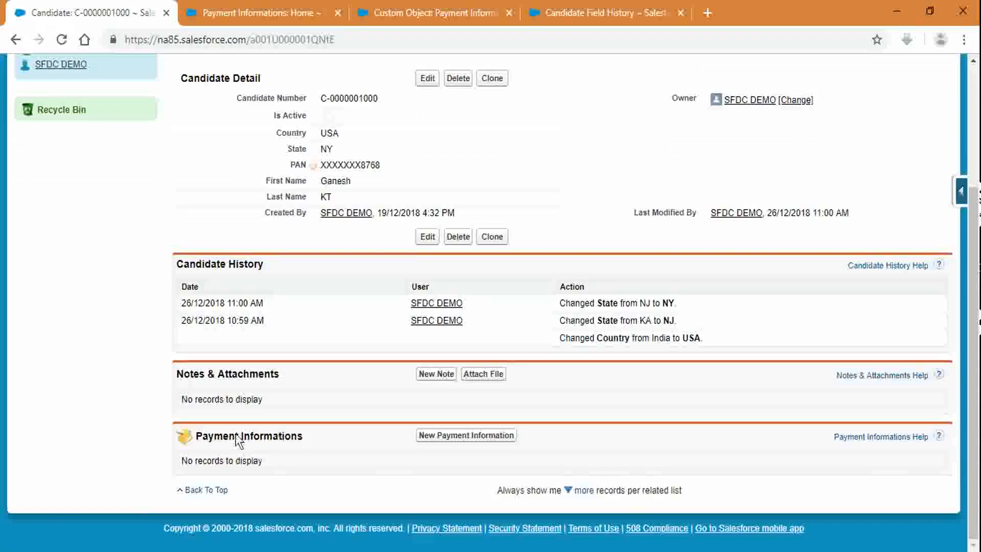
pyautogui.click(247, 13)
pyautogui.click(246, 204)
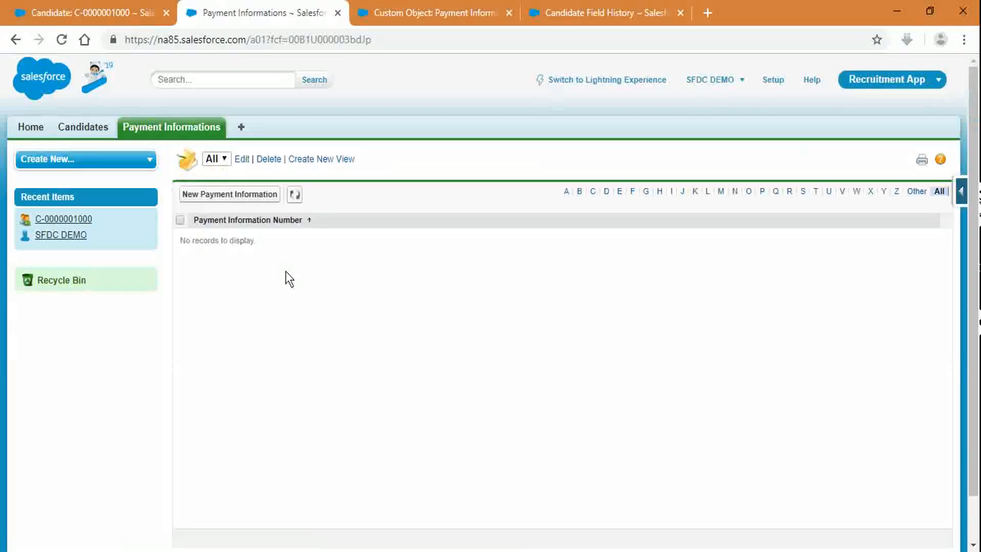
# Step: Start a new Payment Information record and look over its fields
pyautogui.click(249, 194)
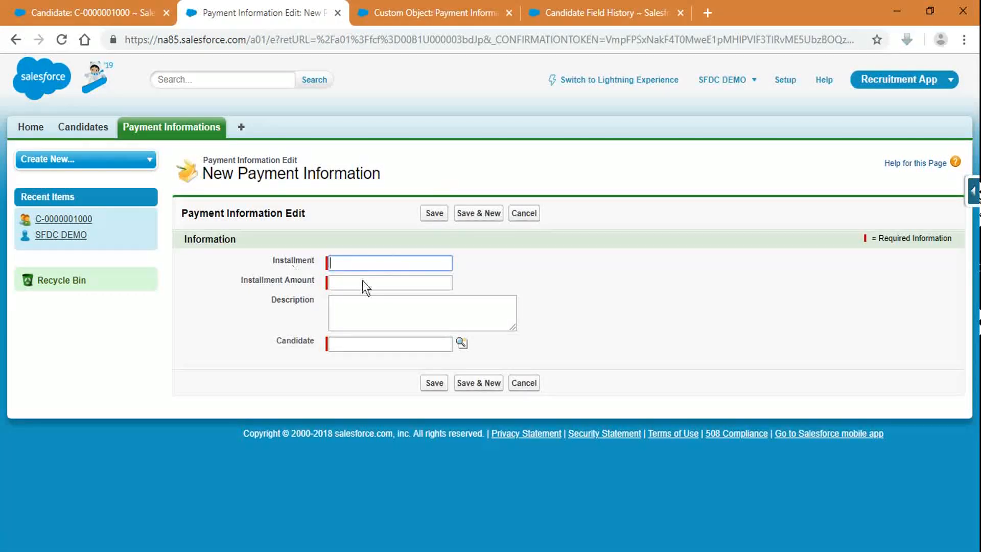
pyautogui.click(346, 287)
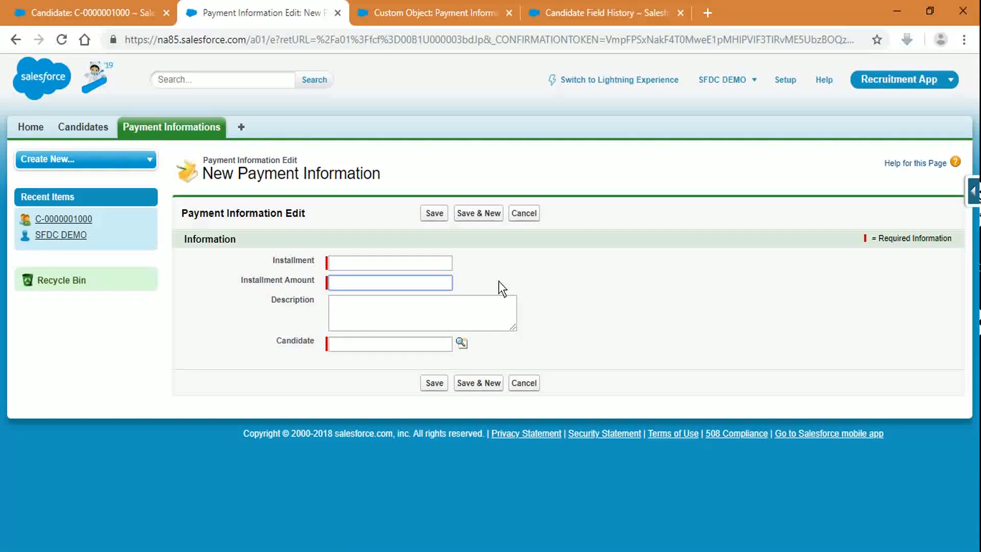
pyautogui.moveTo(277, 339); pyautogui.dragTo(464, 341)
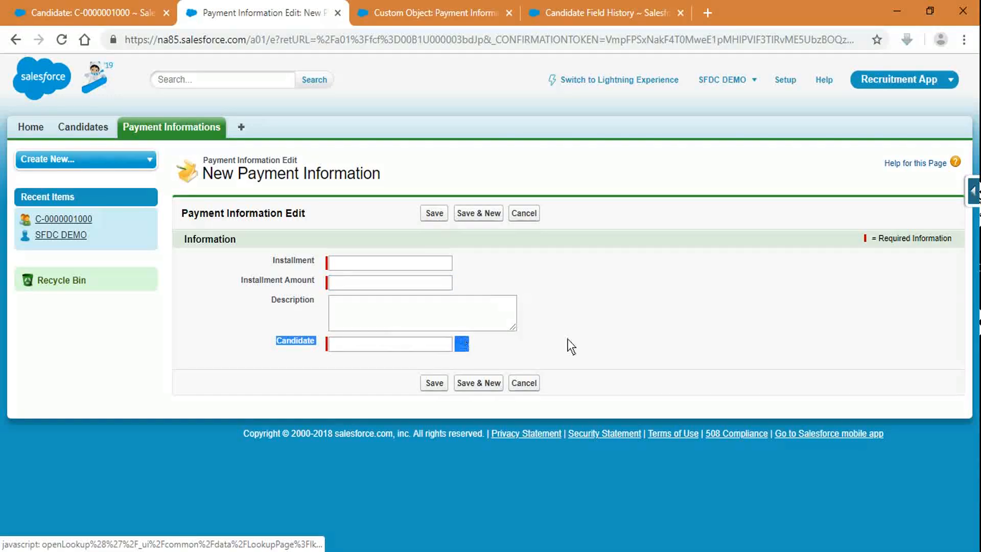
pyautogui.click(582, 333)
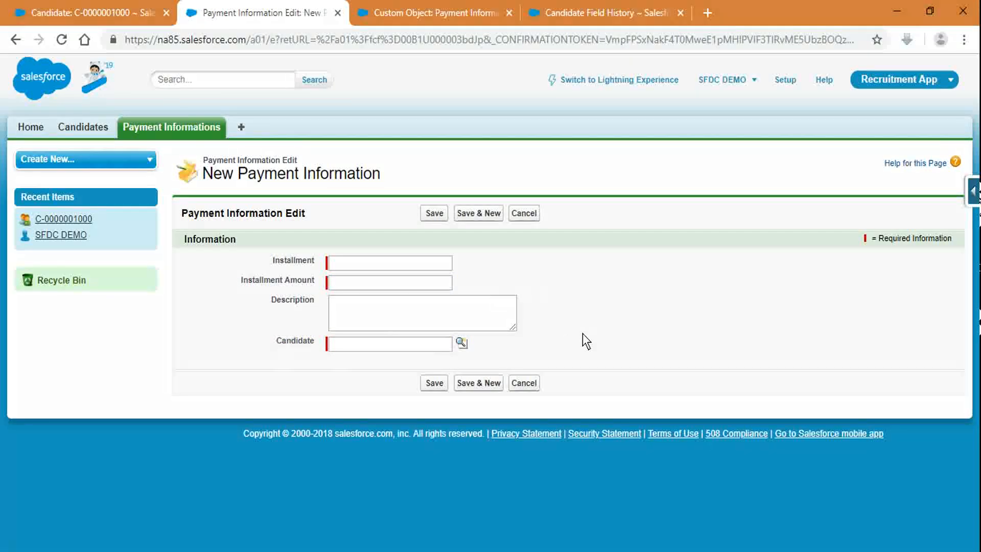
pyautogui.click(361, 268)
pyautogui.write('1')
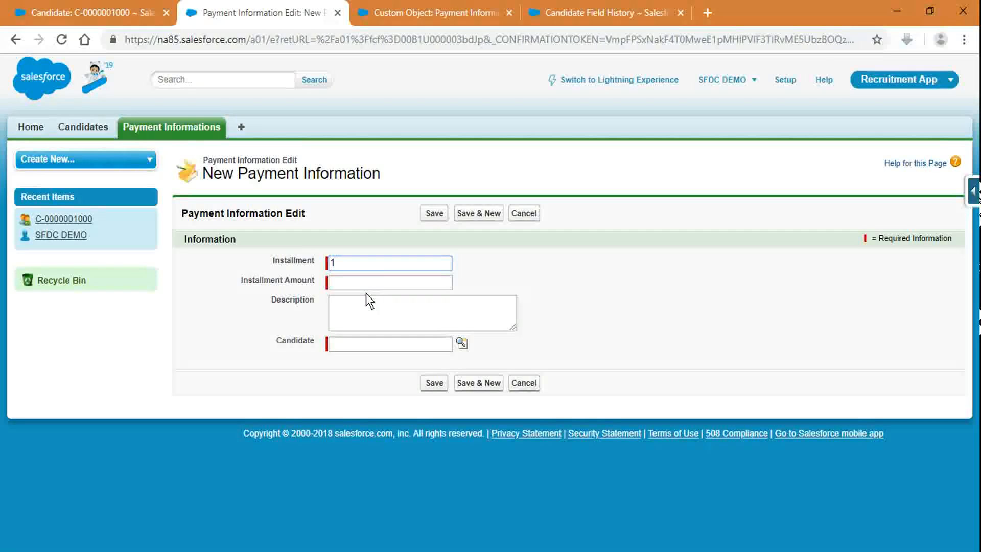
pyautogui.click(368, 288)
pyautogui.write('1000')
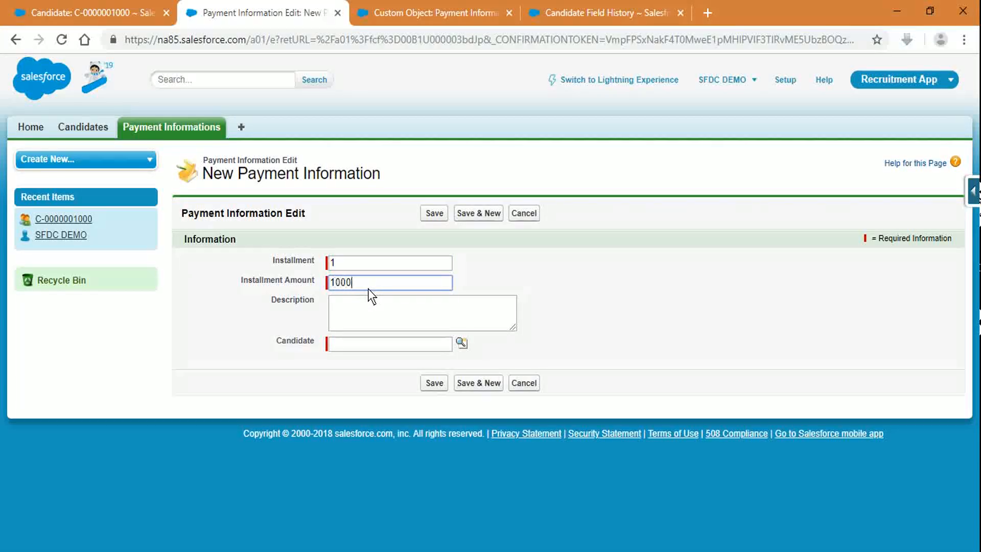
pyautogui.click(657, 313)
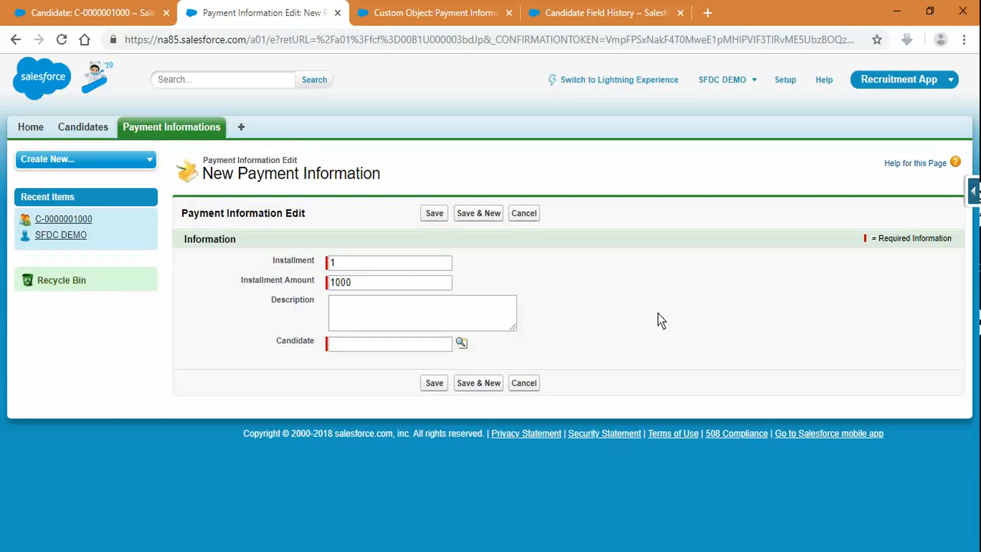
pyautogui.click(458, 341)
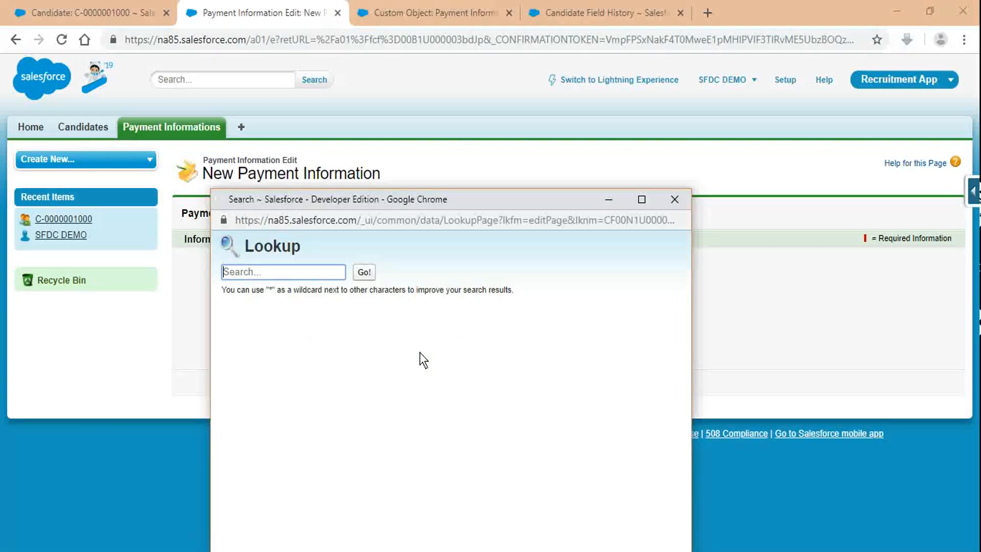
pyautogui.click(241, 376)
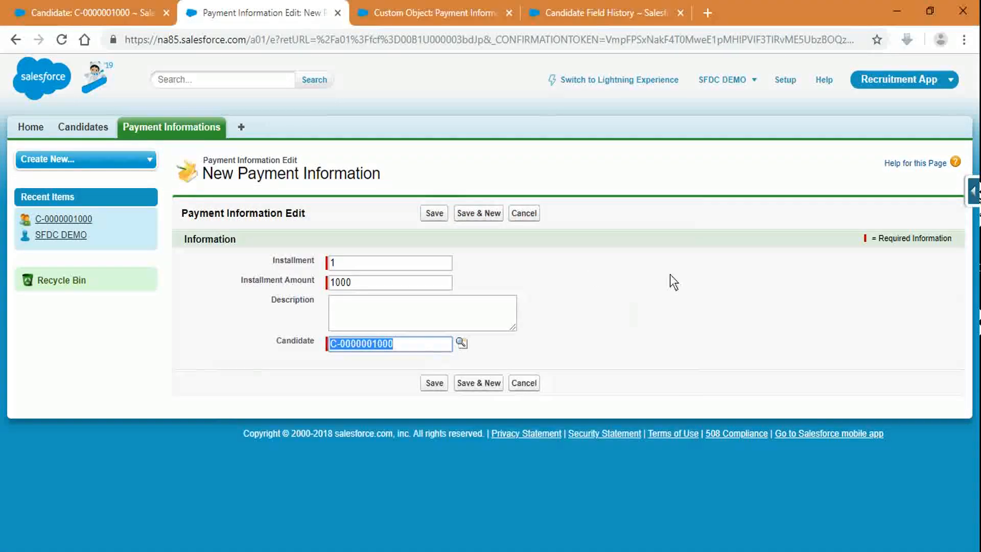
pyautogui.click(433, 215)
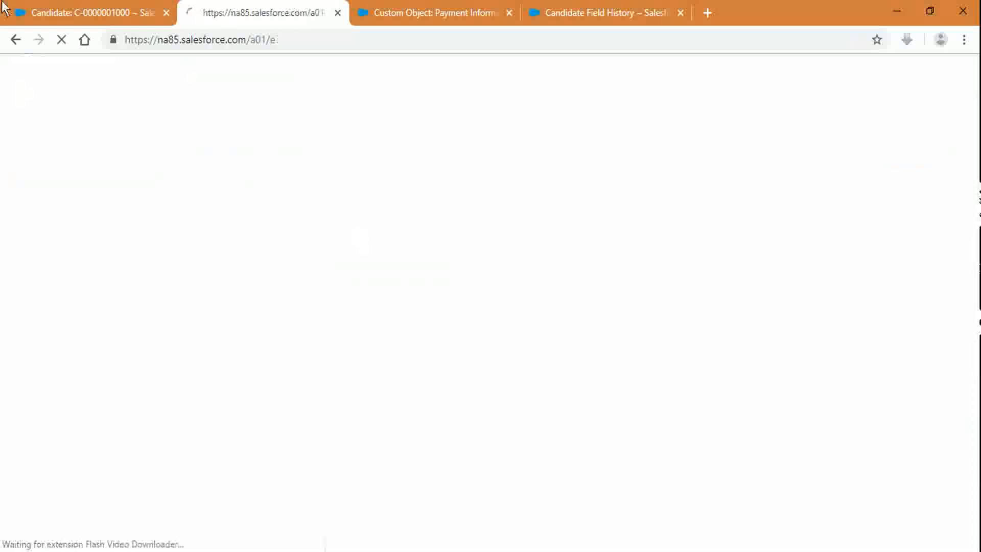
pyautogui.click(90, 6)
pyautogui.press('F5')
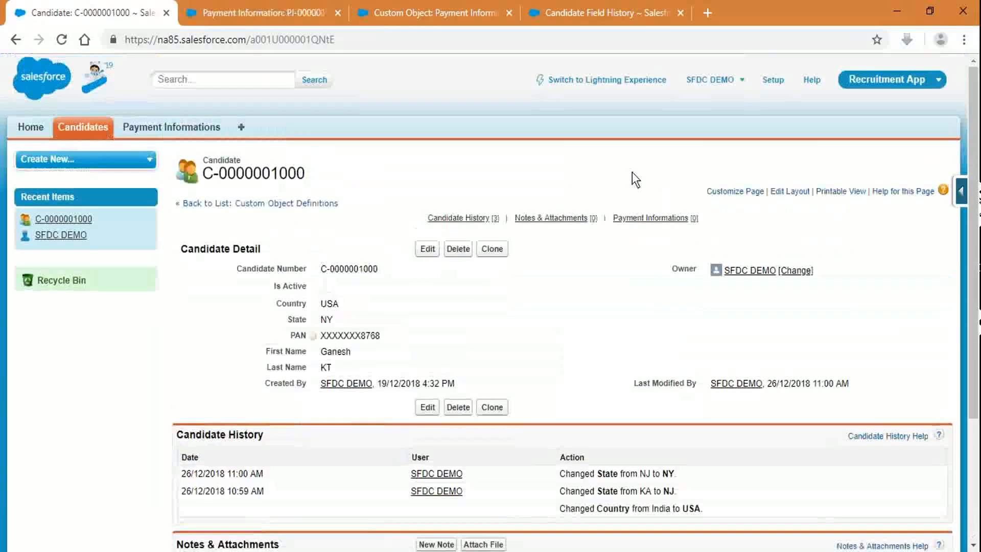
pyautogui.click(496, 248)
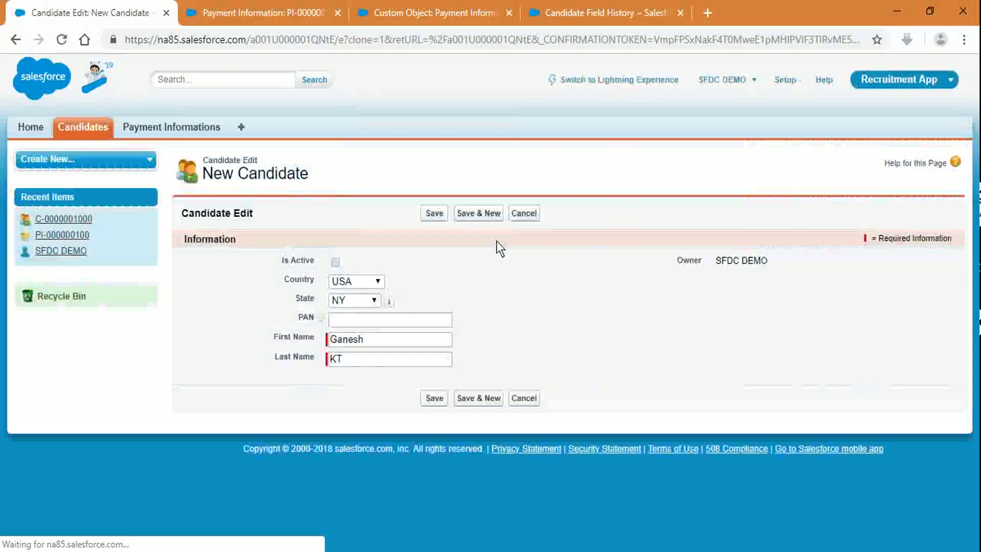
pyautogui.click(362, 282)
pyautogui.click(361, 307)
pyautogui.click(361, 300)
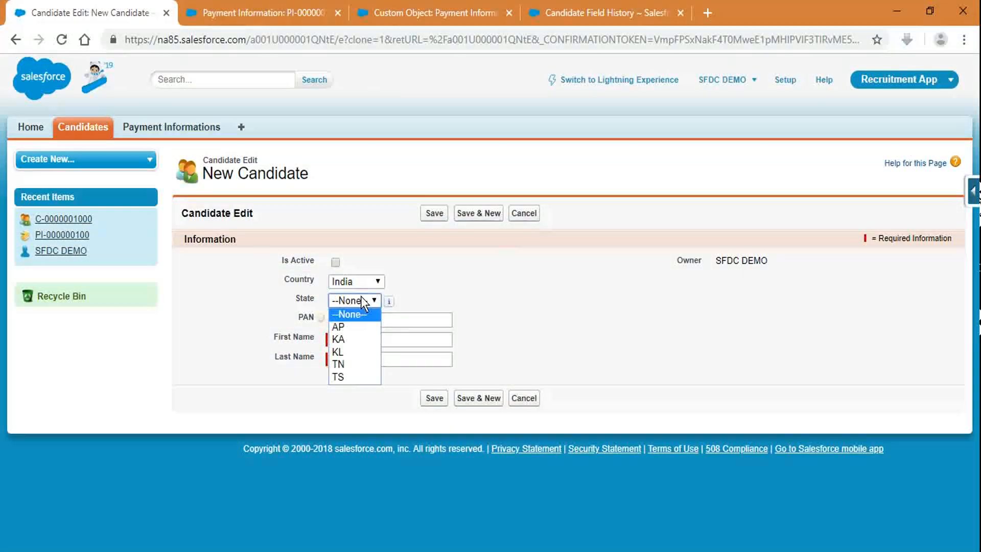
pyautogui.click(357, 340)
pyautogui.doubleClick(371, 338)
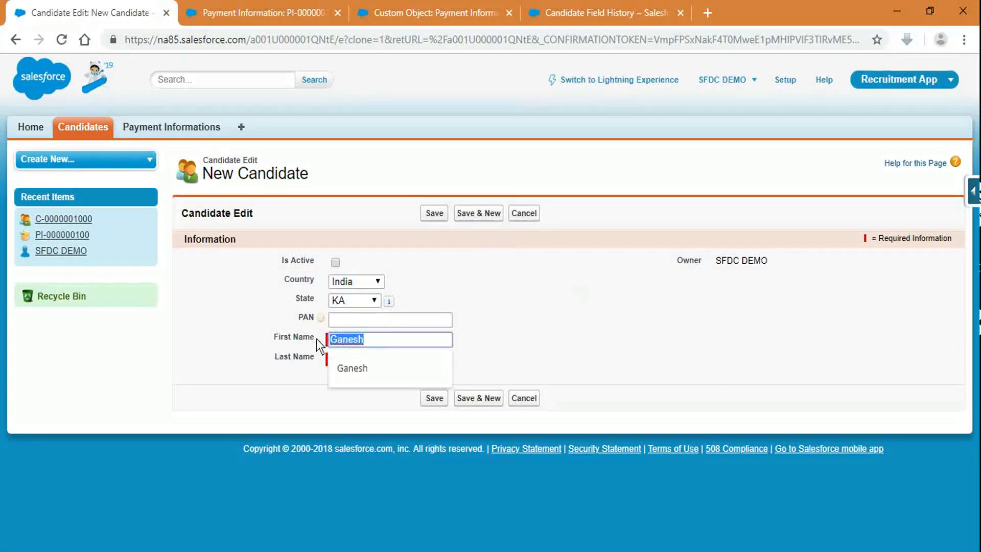
pyautogui.write('Robert')
pyautogui.press('Tab')
pyautogui.write('Th')
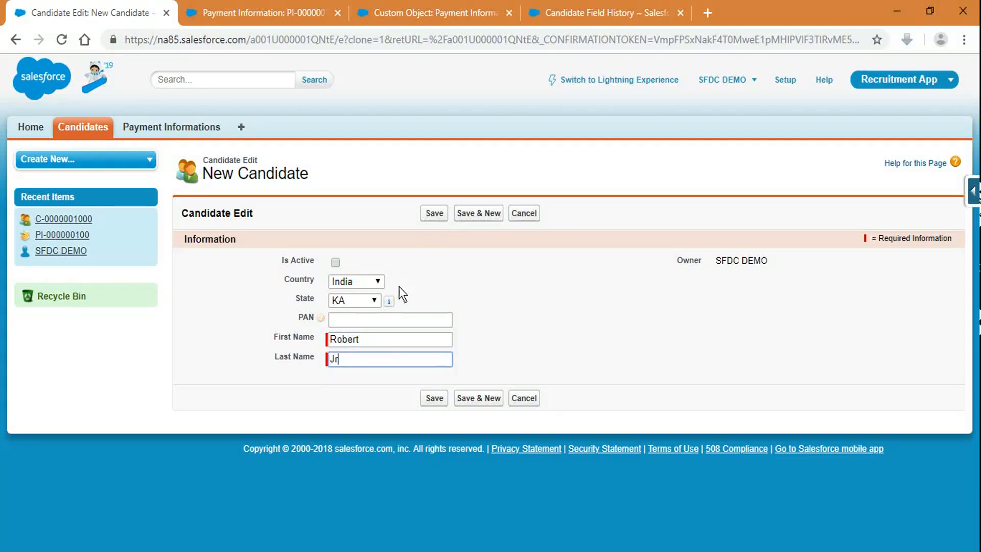
pyautogui.click(436, 211)
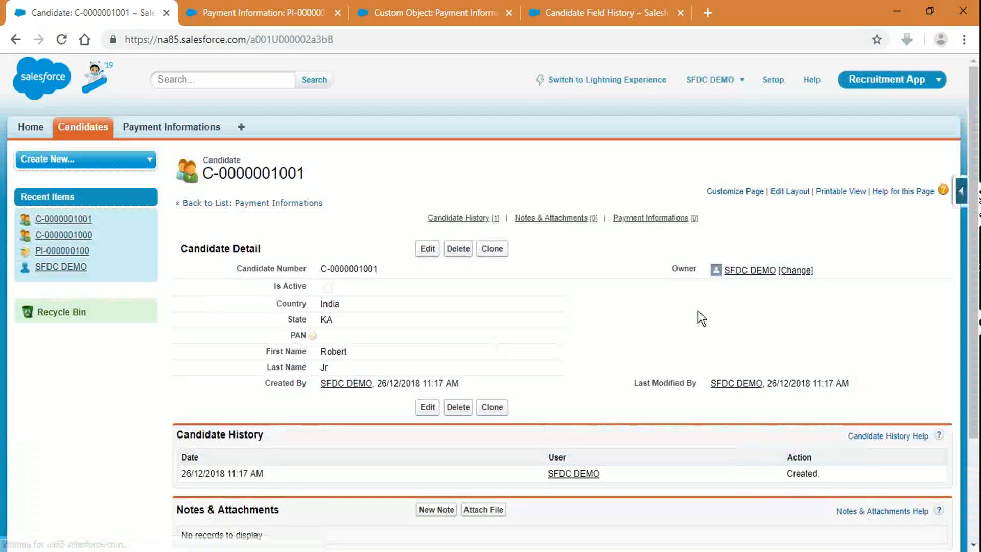
pyautogui.scroll(-3, 697, 311)
# Step: Reload payment PI-000000100 and open it for editing to check the linked candidate
pyautogui.click(286, 13)
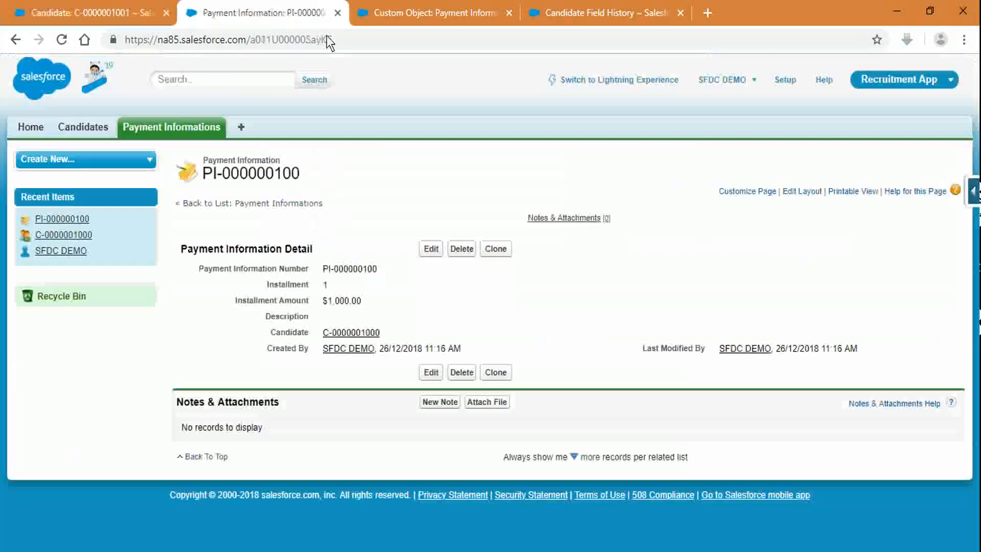
pyautogui.click(378, 39)
pyautogui.press('Return')
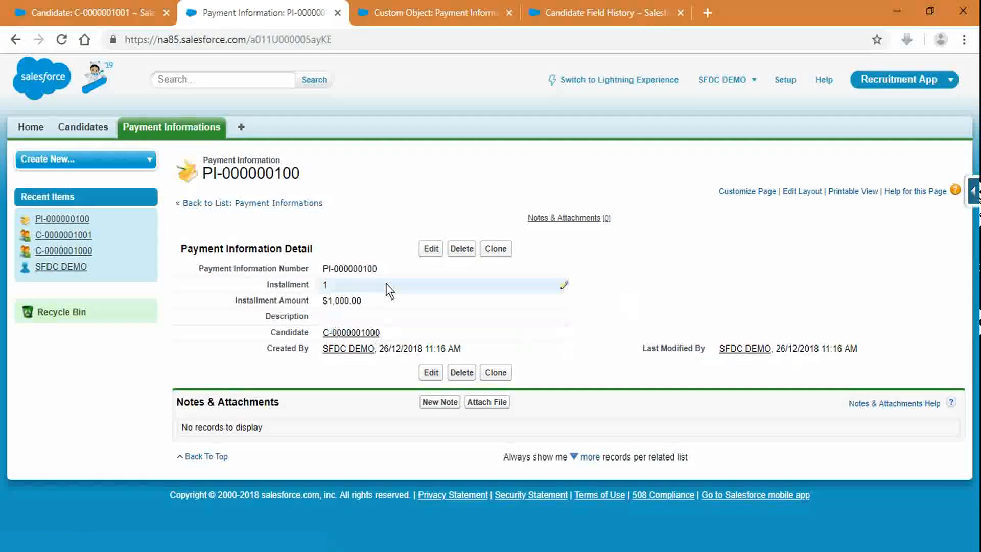
pyautogui.click(427, 249)
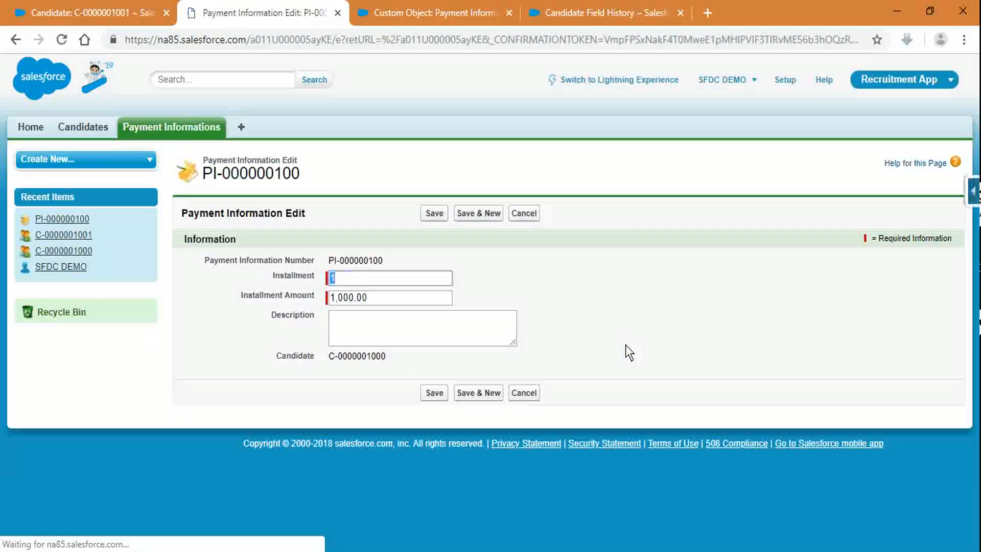
pyautogui.moveTo(327, 357); pyautogui.dragTo(390, 365)
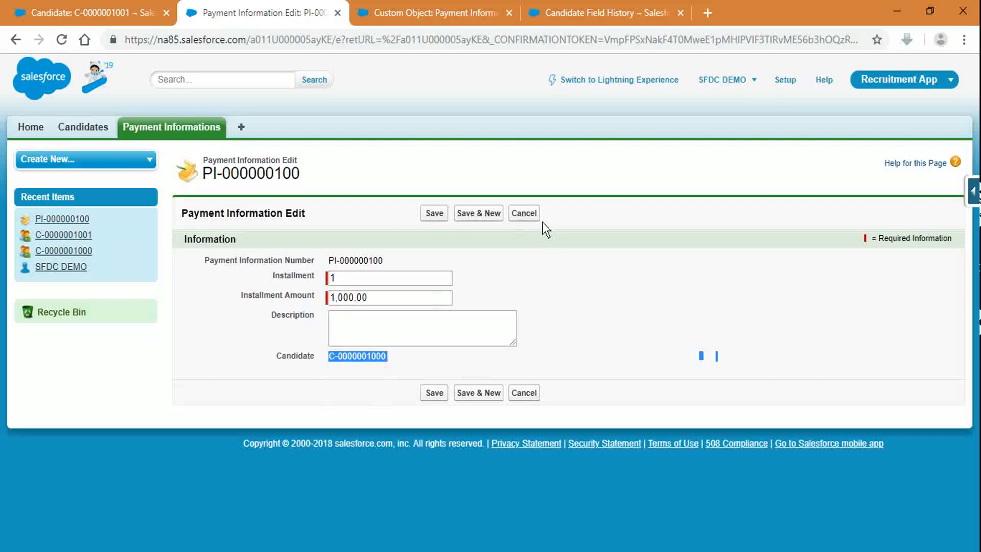
pyautogui.click(573, 299)
pyautogui.click(525, 213)
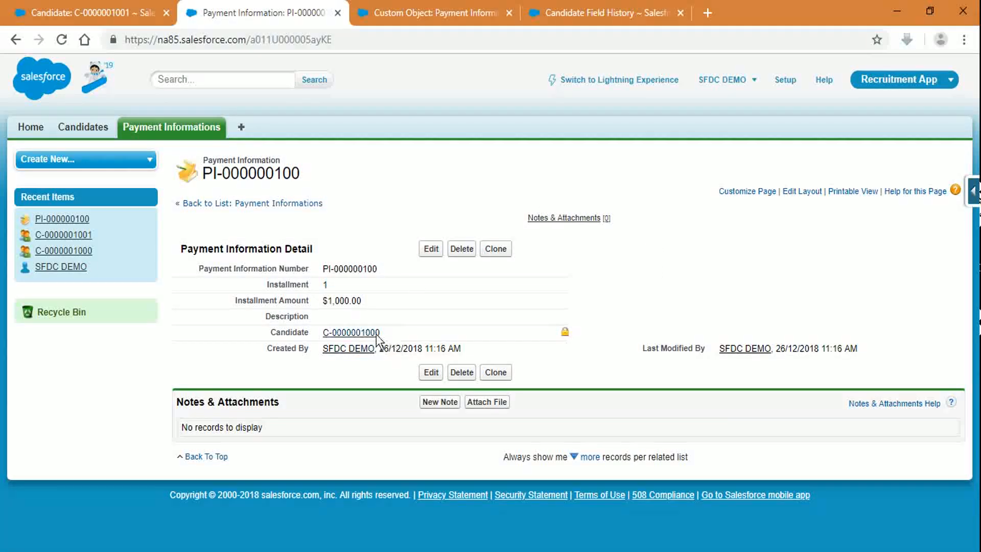
pyautogui.moveTo(388, 332); pyautogui.dragTo(323, 329)
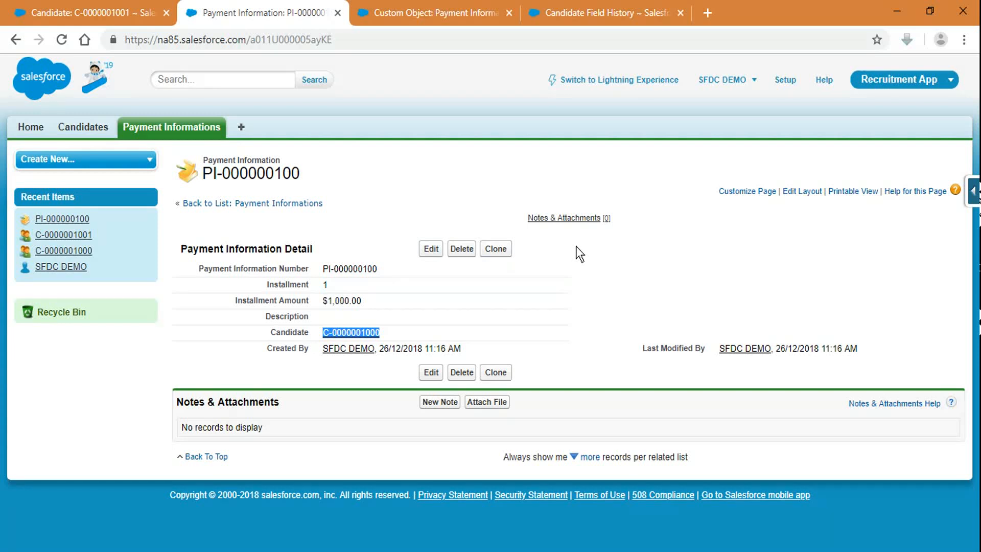
pyautogui.click(609, 280)
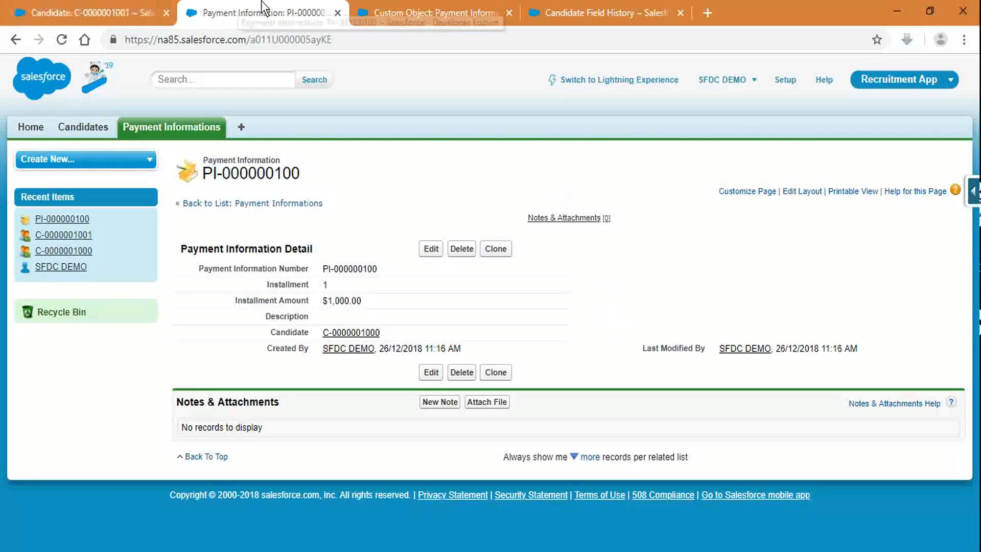
pyautogui.click(598, 4)
# Step: Start a new custom field on Candidate with Lookup Relationship as the type
pyautogui.click(457, 245)
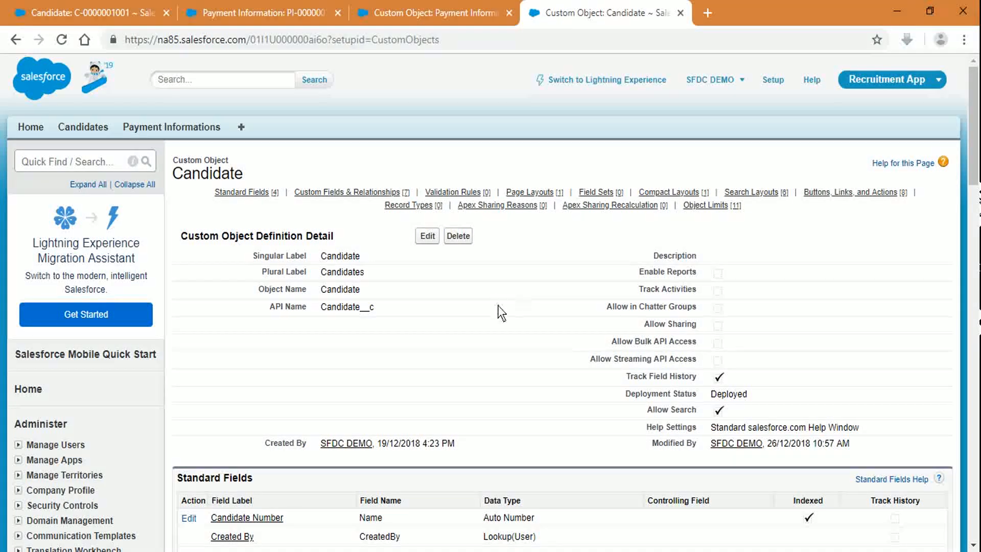
pyautogui.scroll(-9, 498, 305)
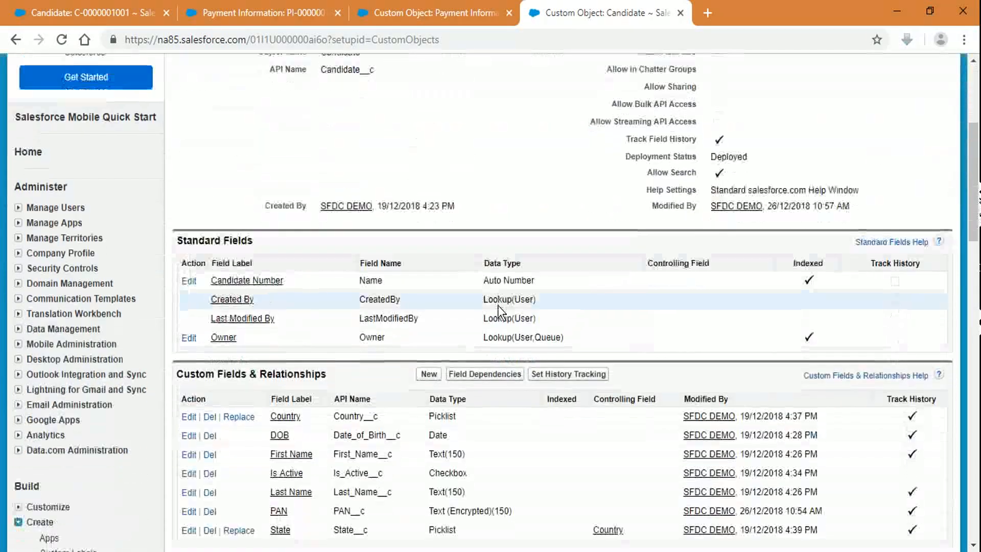
pyautogui.click(428, 155)
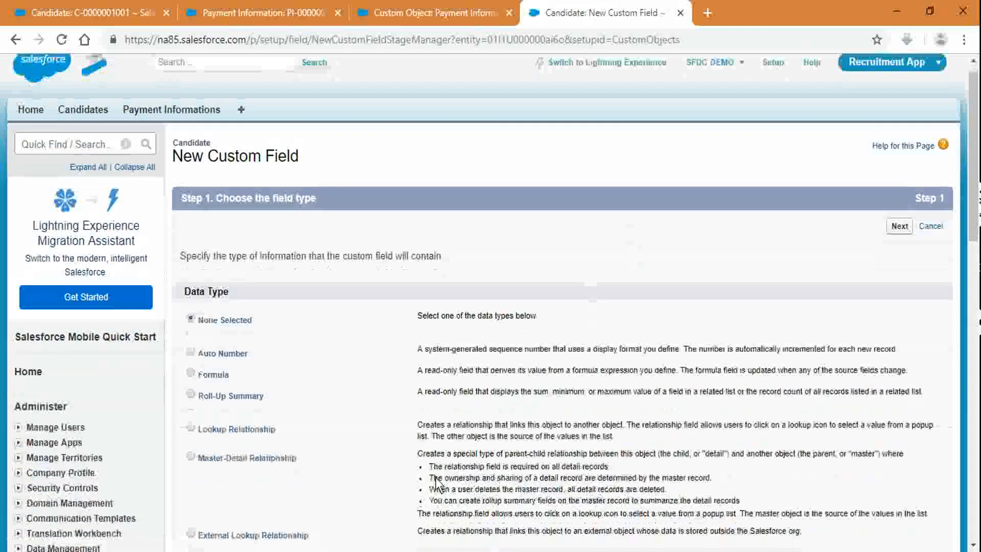
pyautogui.scroll(-3, 436, 481)
pyautogui.click(266, 295)
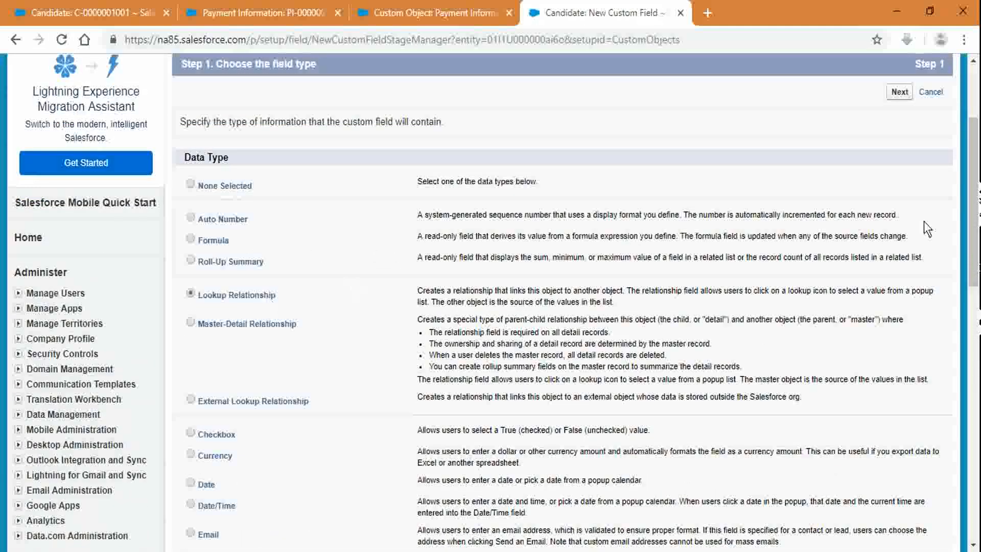
pyautogui.click(893, 97)
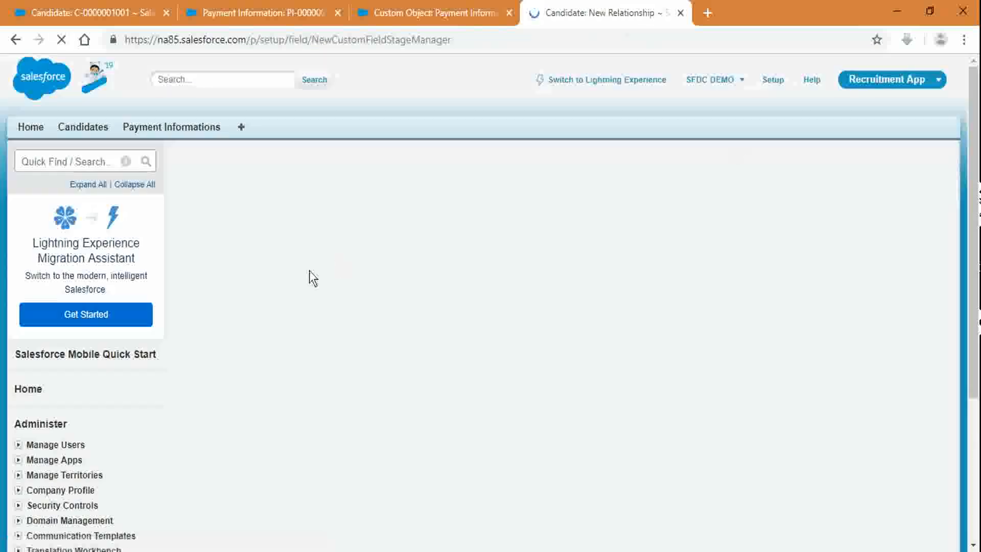
# Step: Relate the field to Account, with label and field name Account
pyautogui.click(356, 302)
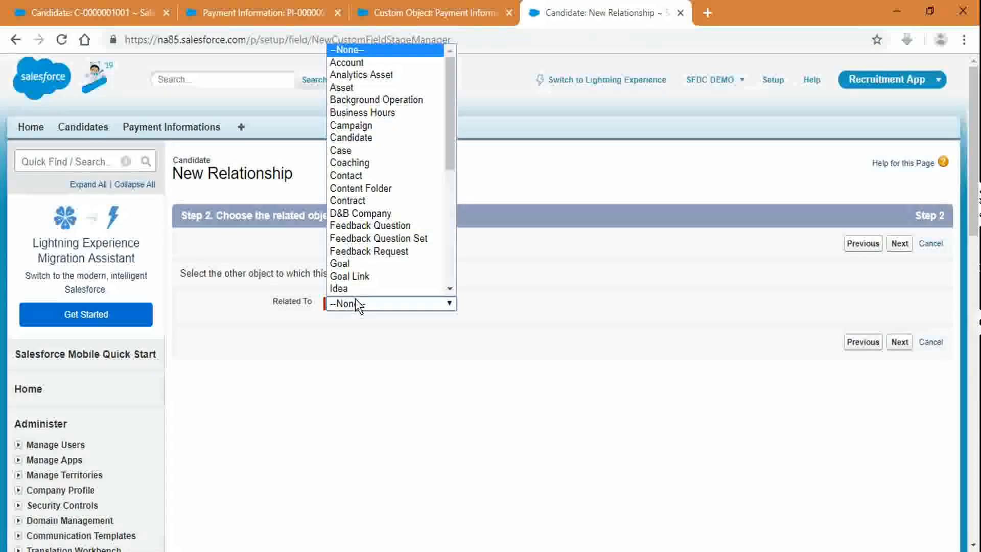
pyautogui.press('a')
pyautogui.click(549, 266)
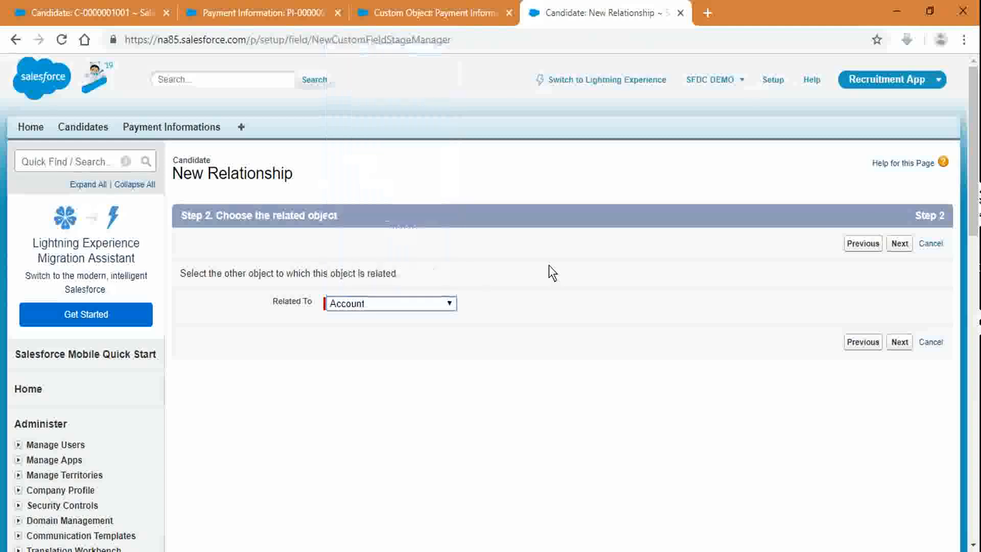
pyautogui.click(891, 247)
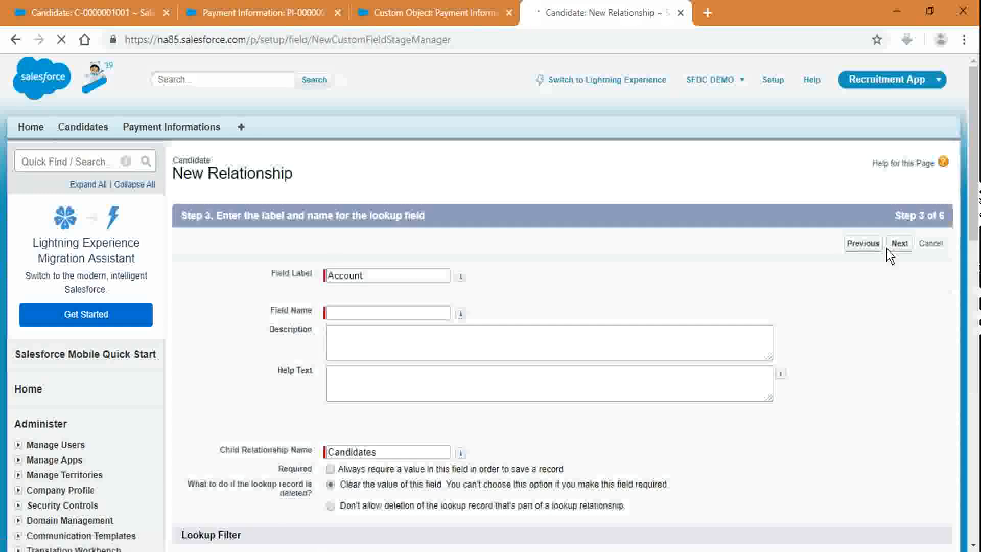
pyautogui.click(399, 274)
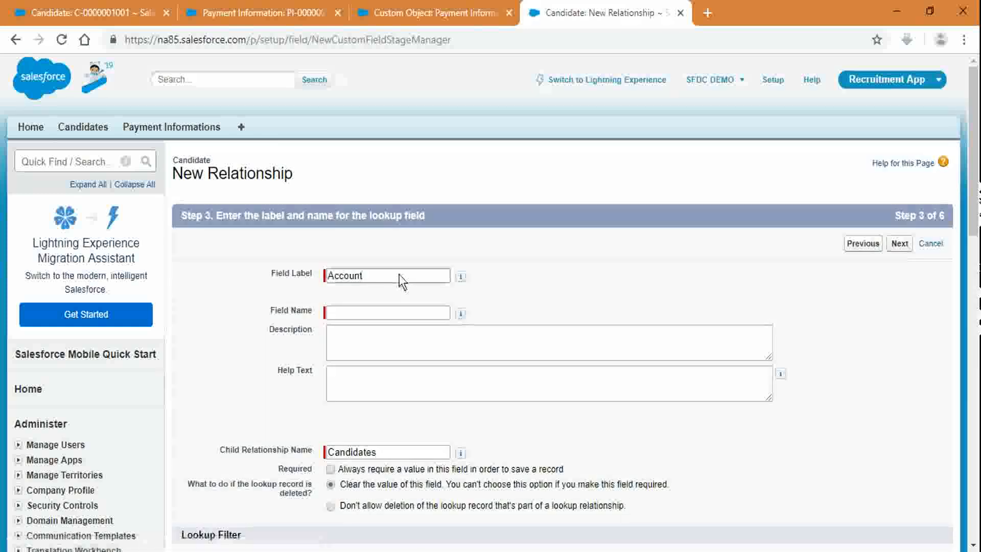
pyautogui.press('Tab')
pyautogui.click(930, 287)
pyautogui.scroll(-7, 930, 287)
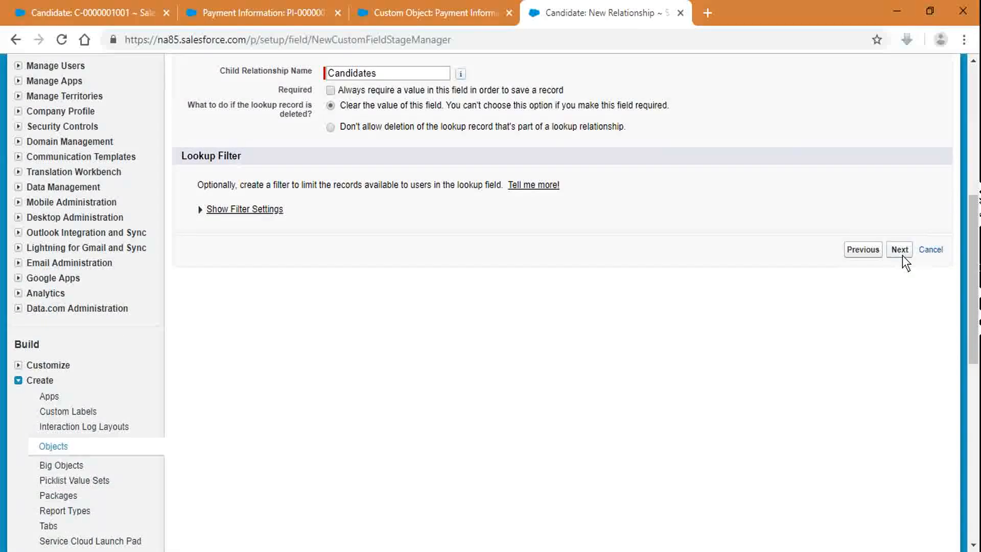
pyautogui.scroll(4, 447, 235)
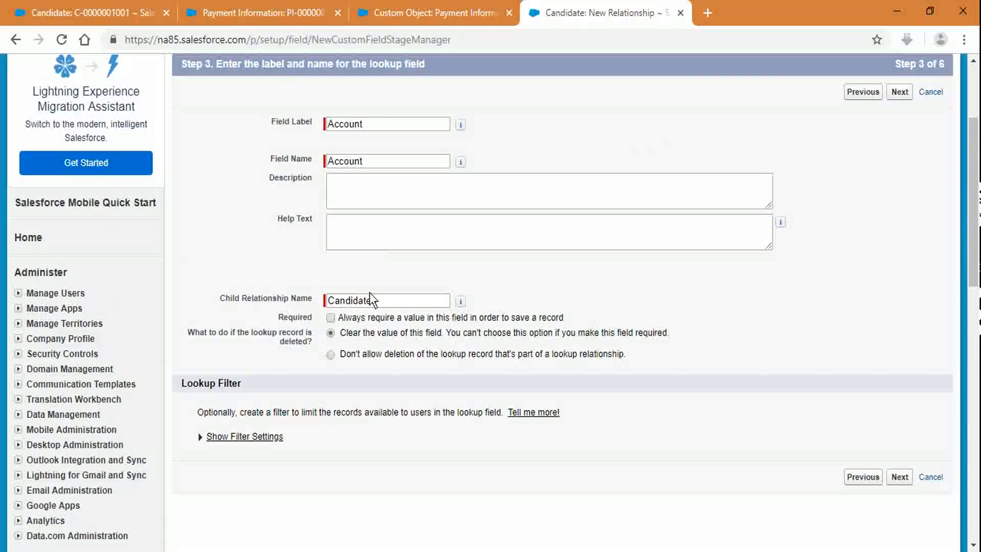
pyautogui.click(892, 474)
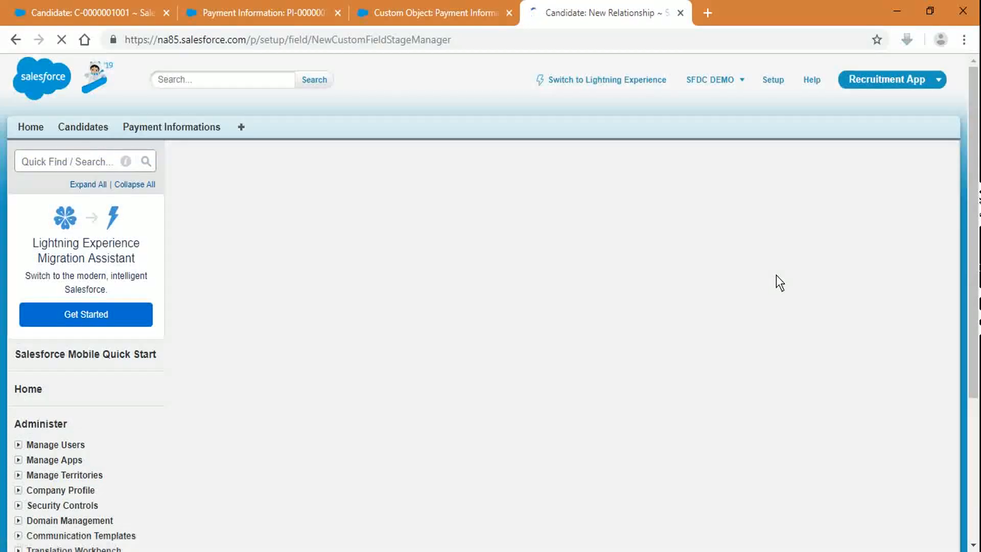
# Step: Make the Account lookup field visible only to Standard User and System Administrator
pyautogui.scroll(-6, 571, 399)
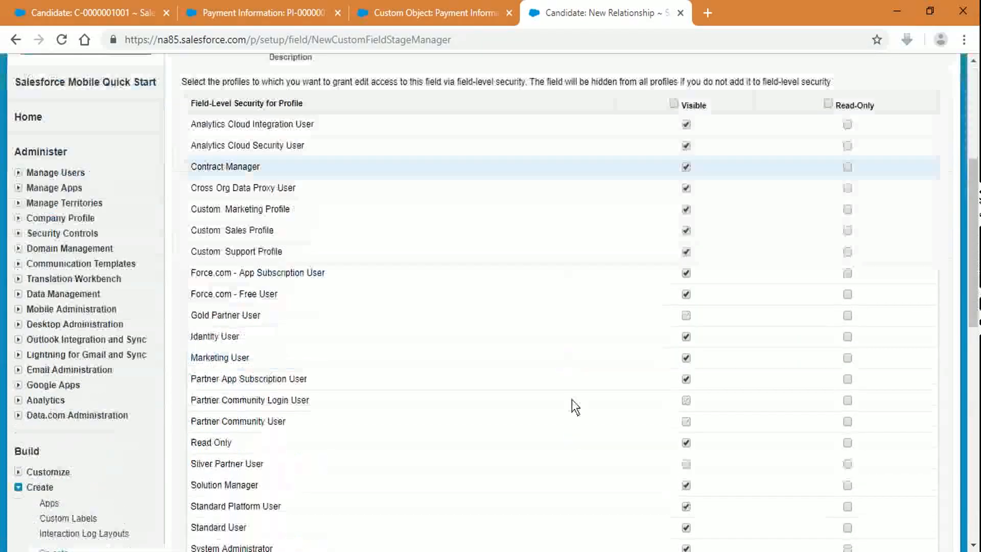
pyautogui.scroll(-7, 686, 432)
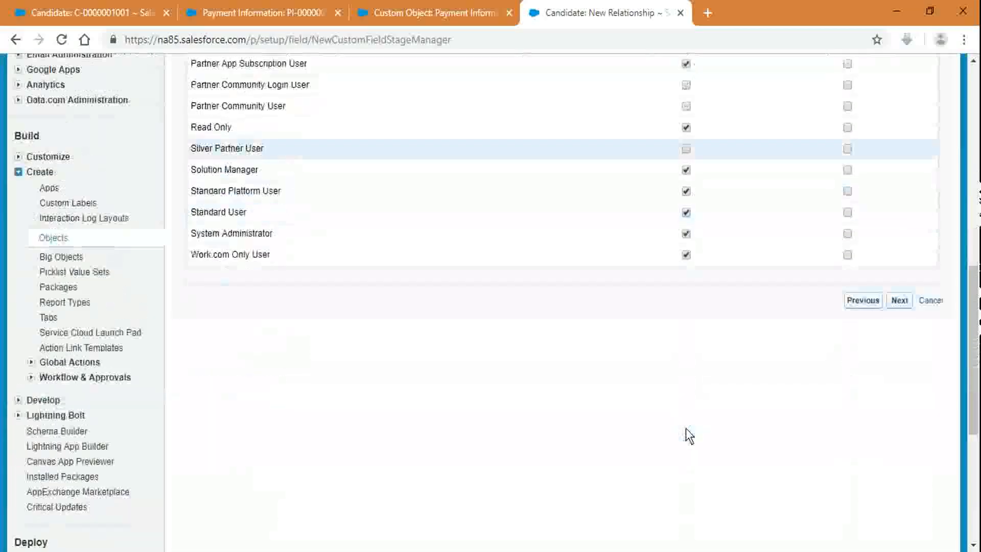
pyautogui.scroll(11, 685, 377)
pyautogui.click(673, 300)
pyautogui.click(673, 300)
pyautogui.scroll(-1, 693, 340)
pyautogui.scroll(-10, 693, 347)
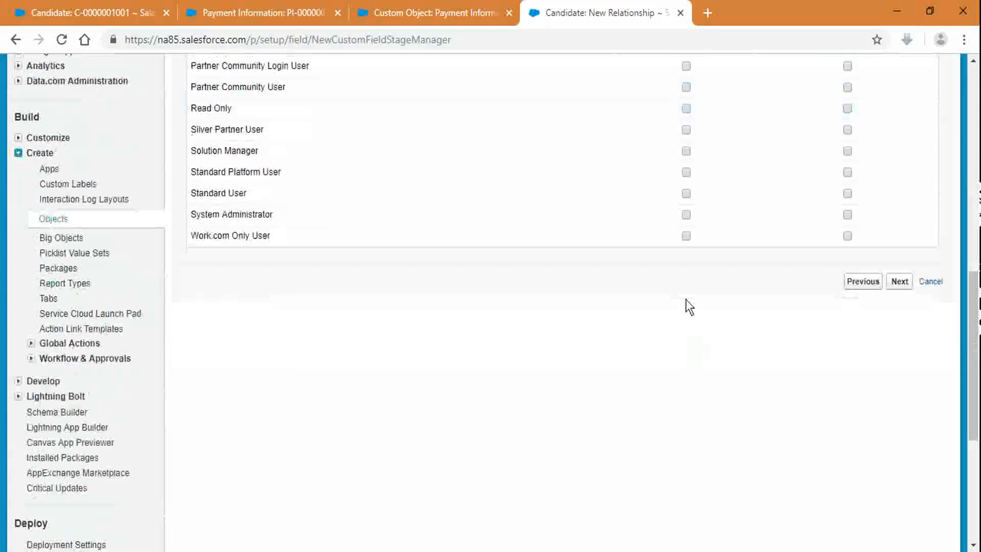
pyautogui.click(686, 193)
pyautogui.click(686, 214)
pyautogui.scroll(10, 795, 279)
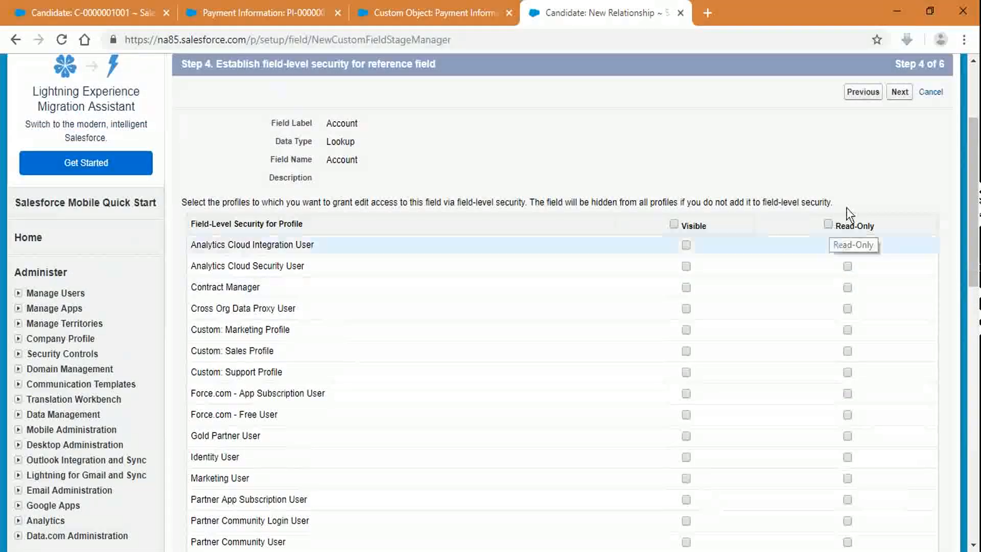
# Step: Keep the default layout and Candidates related list, save, and confirm the Lookup(Account) type
pyautogui.click(899, 92)
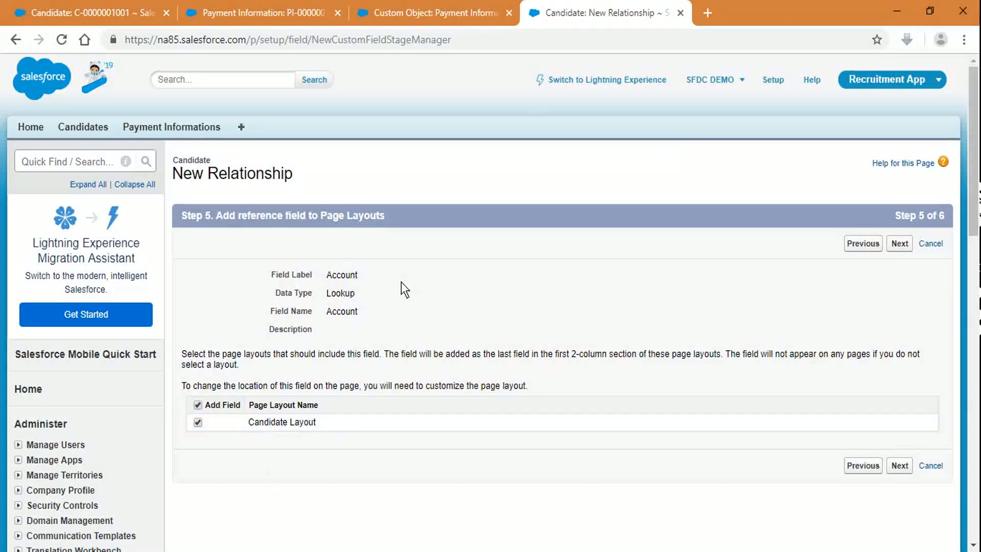
pyautogui.click(904, 248)
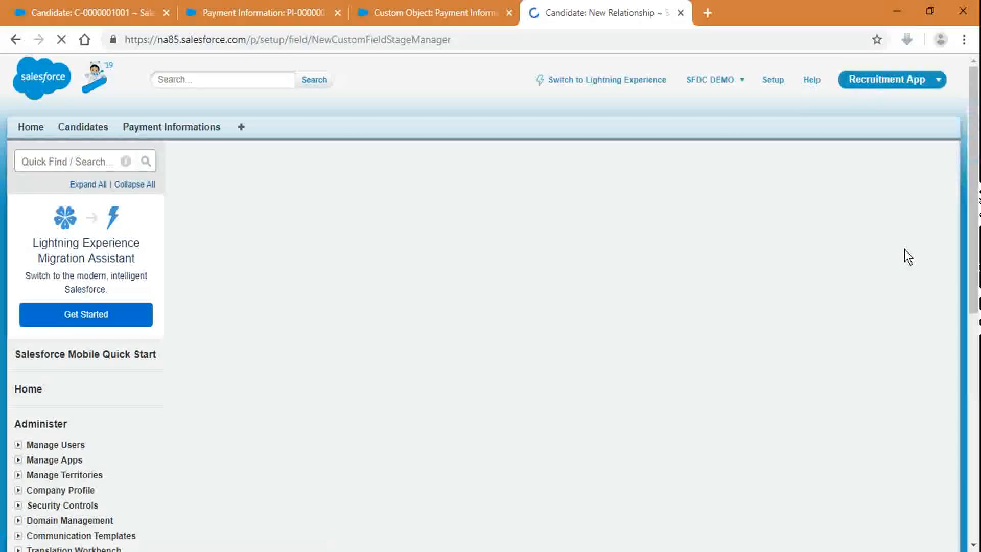
pyautogui.scroll(-3, 779, 322)
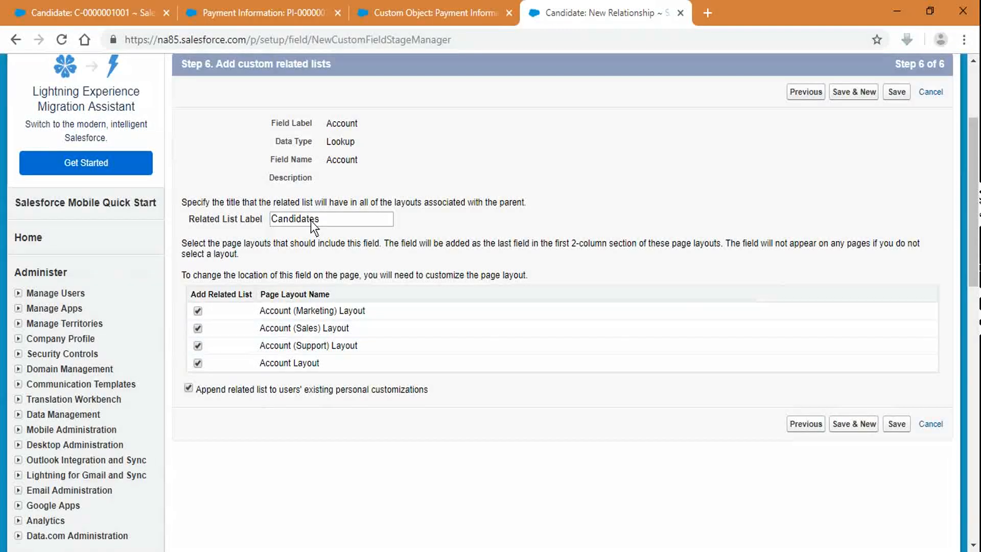
pyautogui.moveTo(337, 220); pyautogui.dragTo(270, 221)
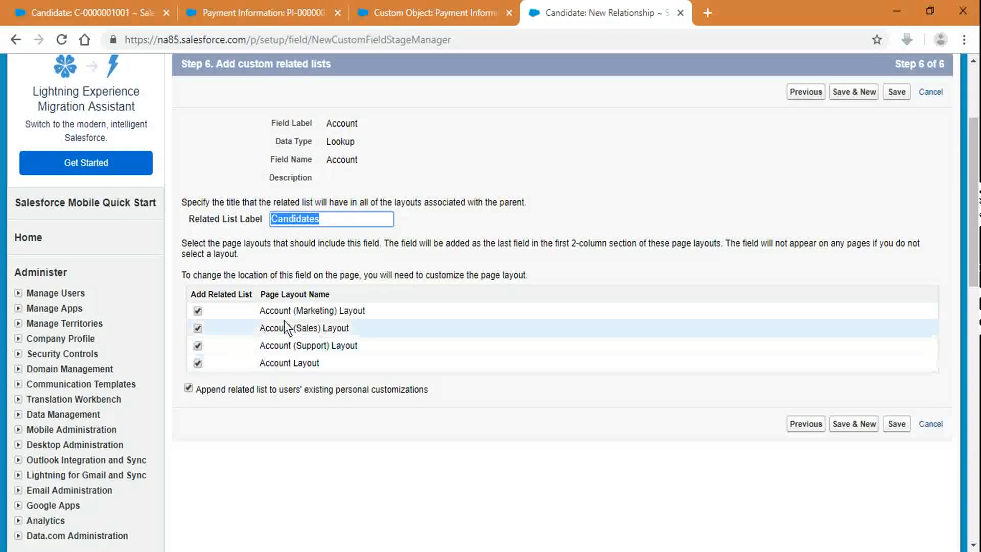
pyautogui.click(900, 427)
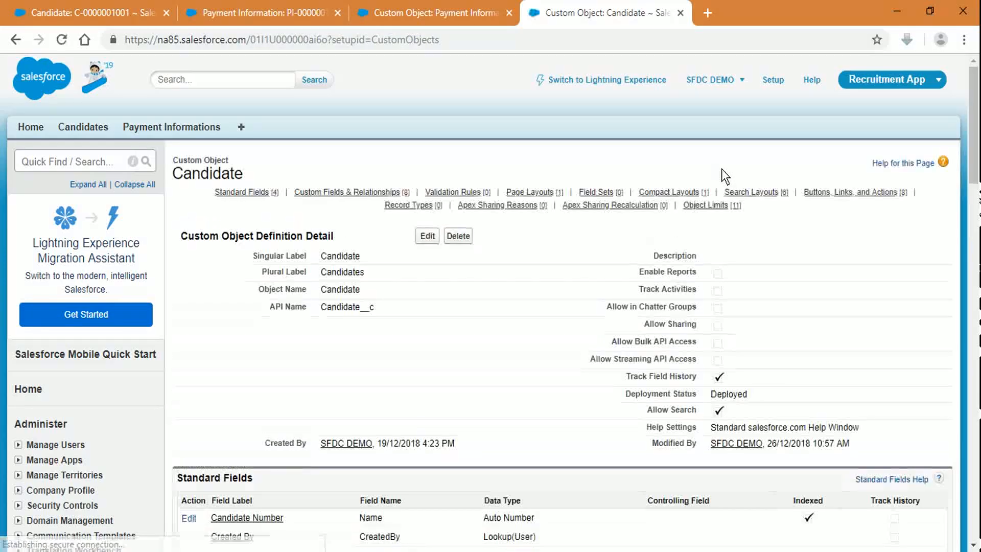
pyautogui.scroll(-7, 508, 292)
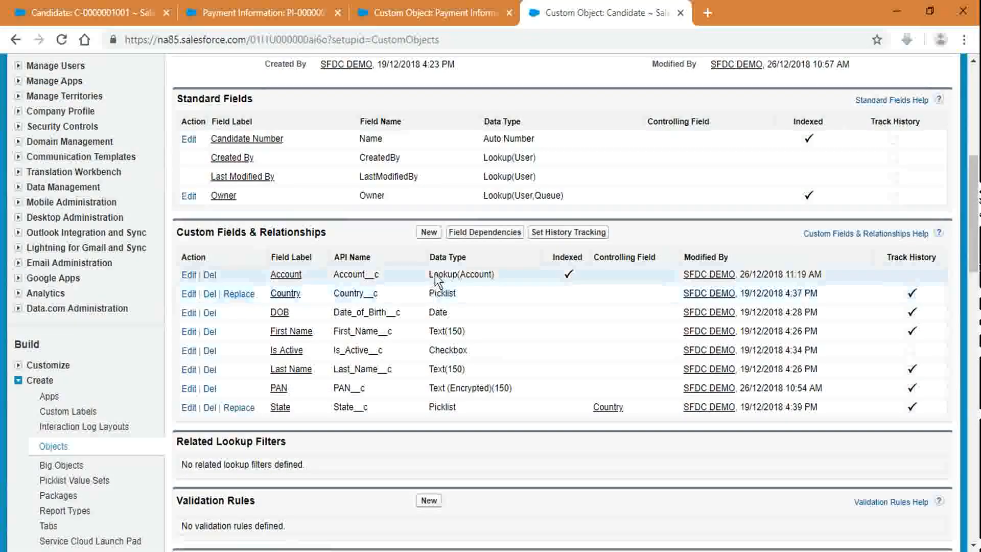
pyautogui.moveTo(432, 276); pyautogui.dragTo(502, 281)
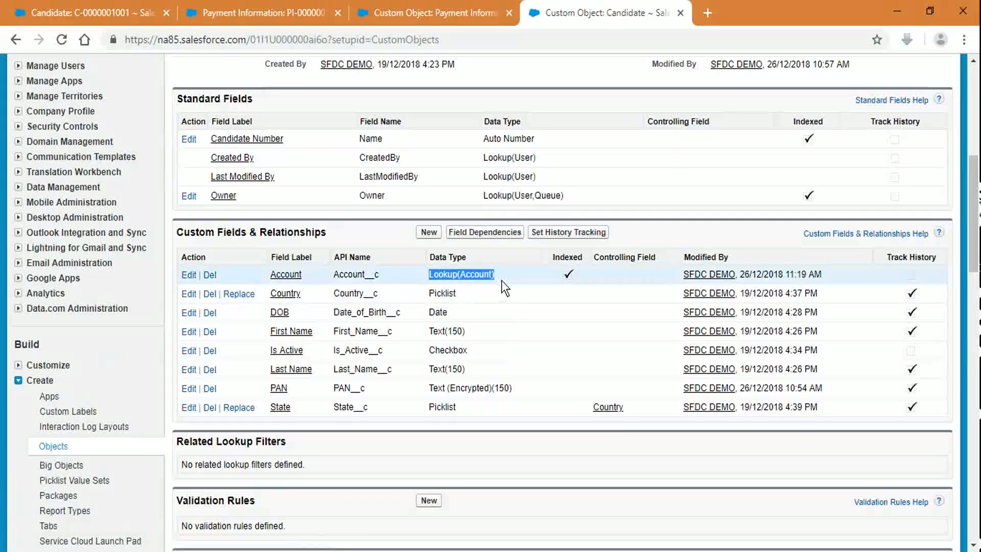
pyautogui.click(427, 11)
# Step: Compare the Candidate and Payment Information objects' field lists
pyautogui.scroll(1, 430, 347)
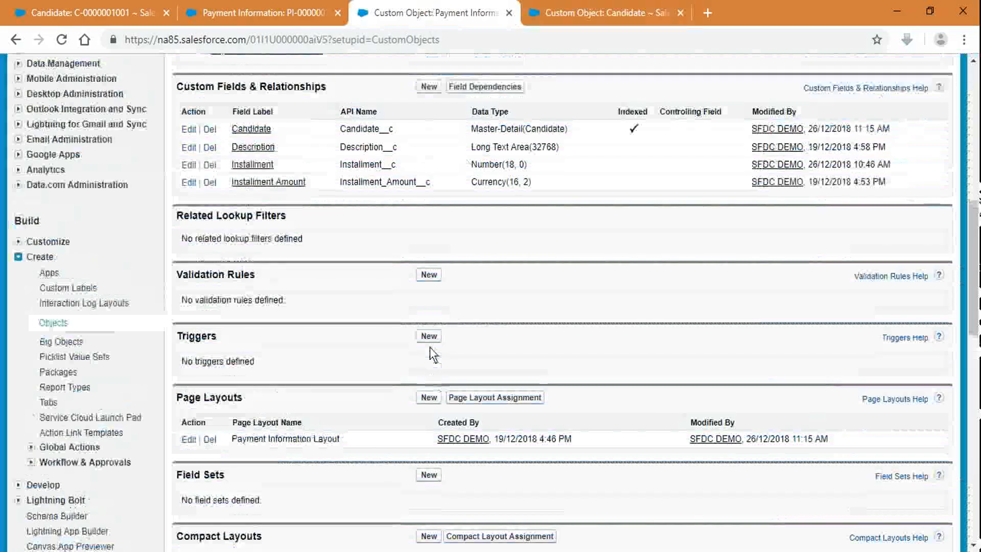
pyautogui.scroll(3, 430, 348)
pyautogui.moveTo(470, 253); pyautogui.dragTo(578, 259)
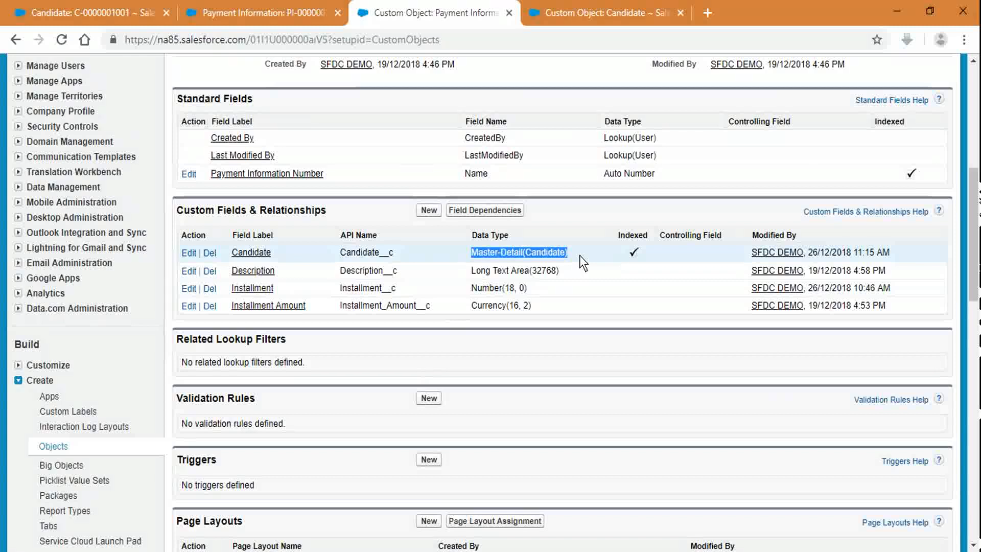
pyautogui.click(566, 2)
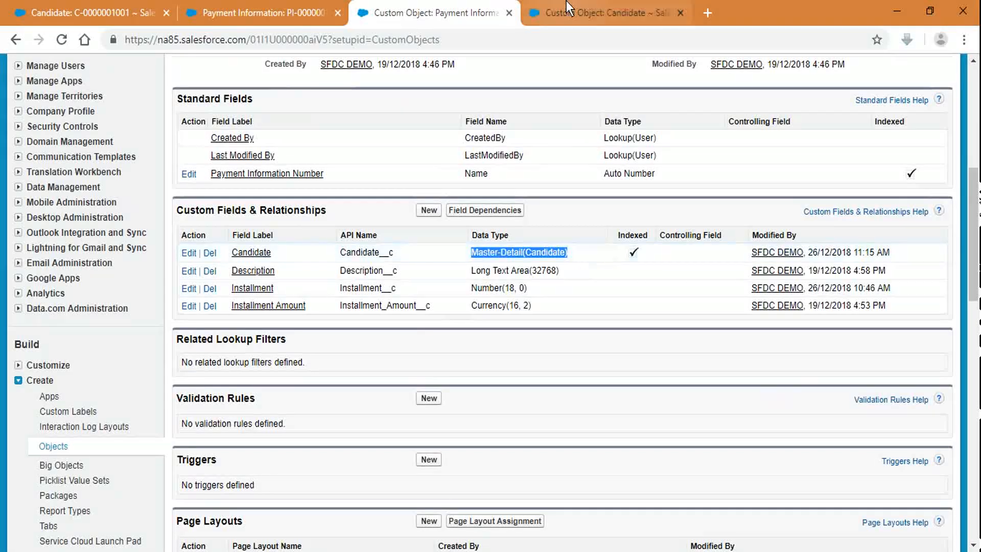
pyautogui.click(404, 12)
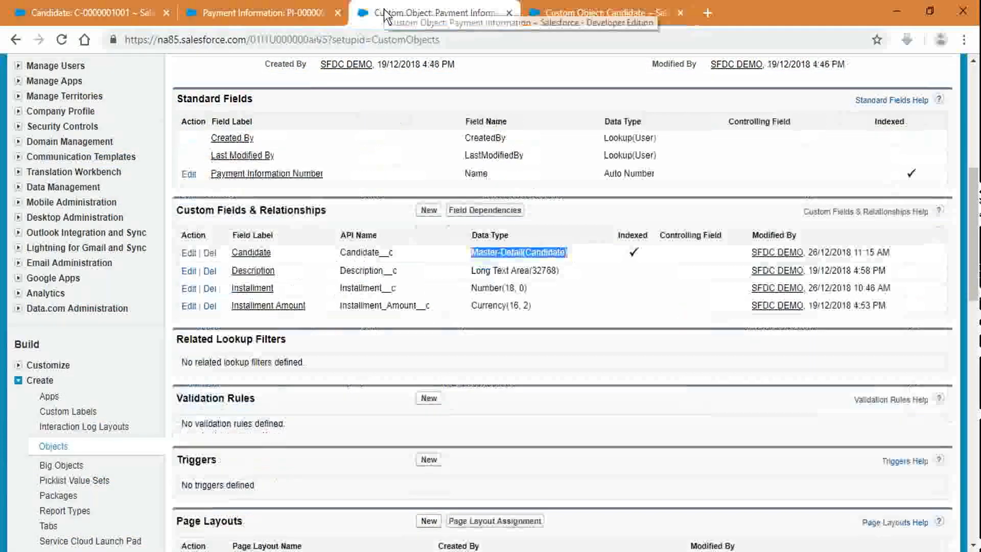
pyautogui.click(562, 13)
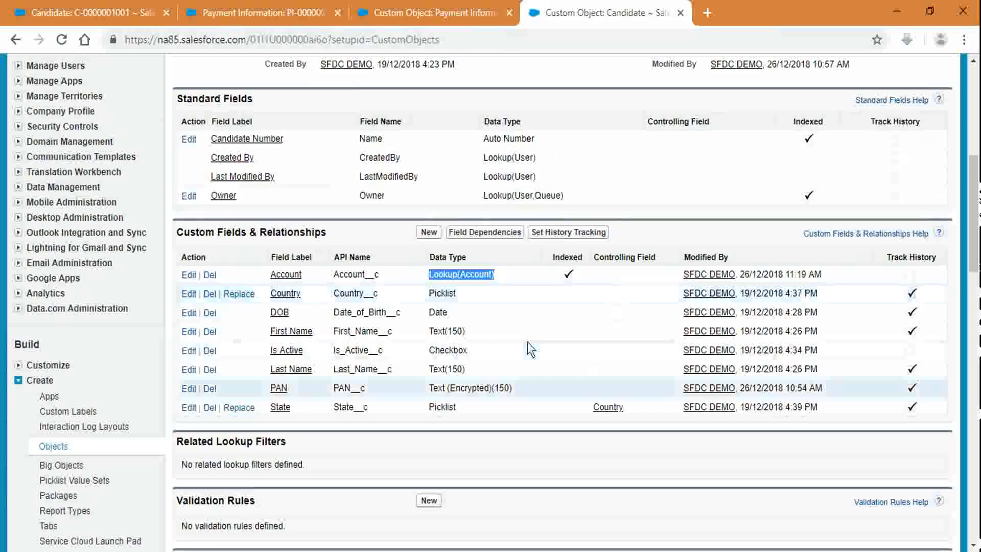
pyautogui.click(459, 13)
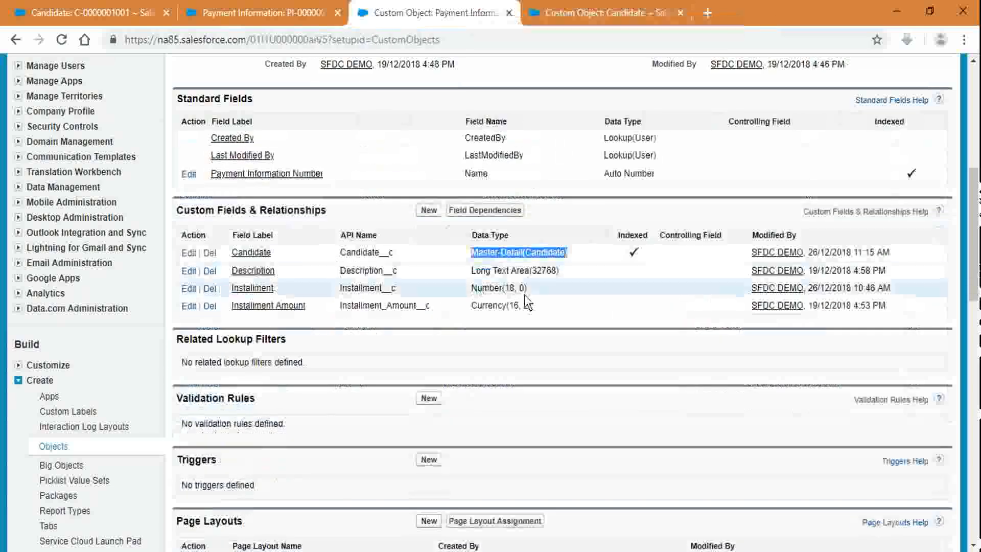
pyautogui.click(202, 7)
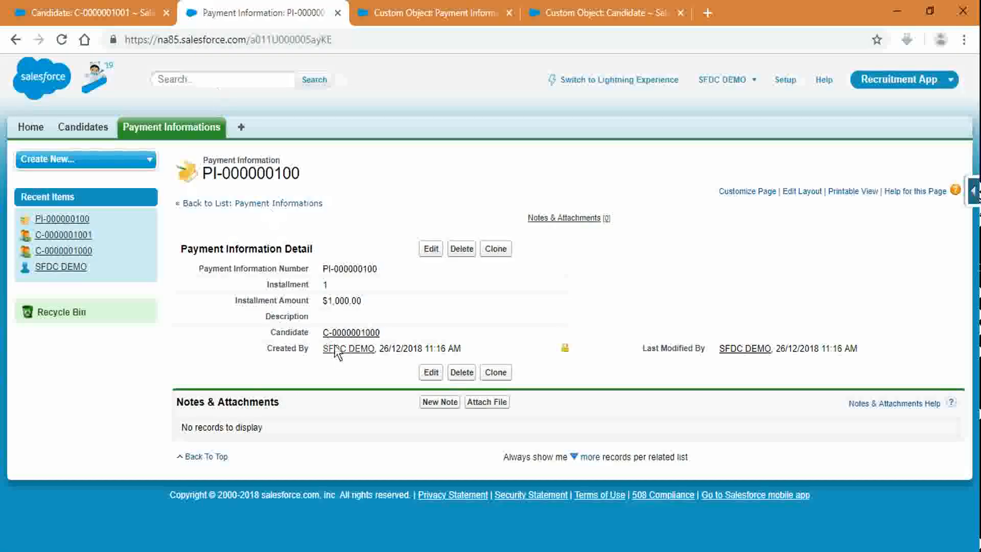
pyautogui.click(113, 13)
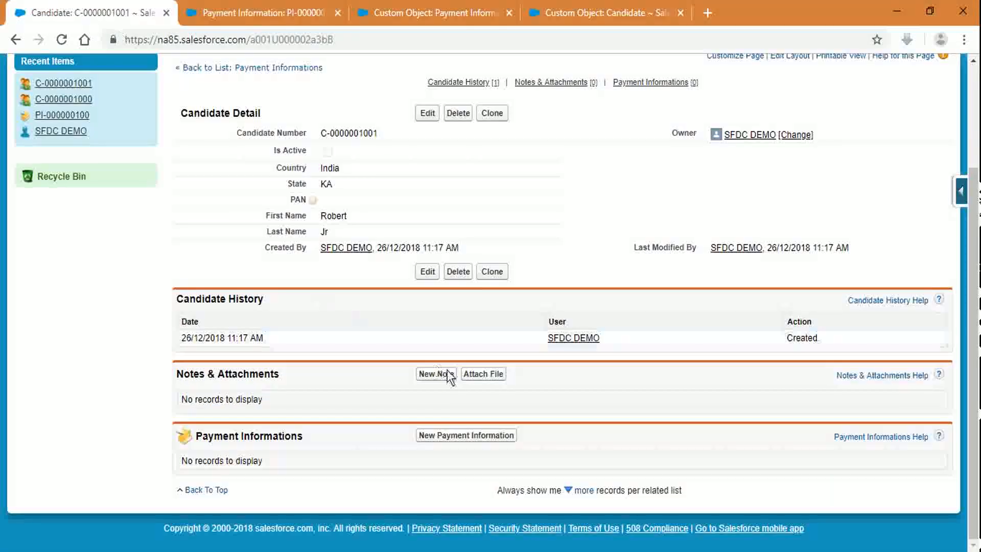
pyautogui.scroll(3, 348, 204)
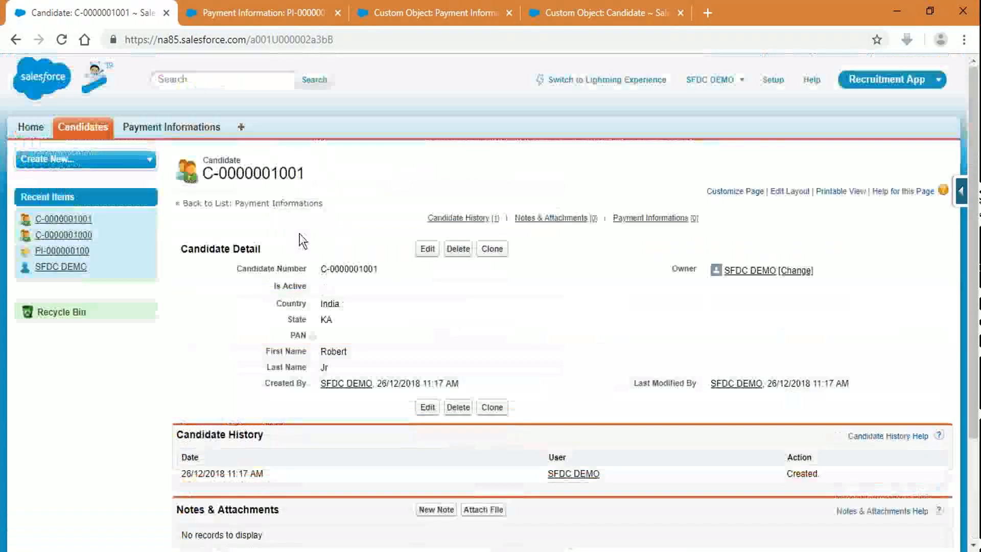
pyautogui.click(227, 11)
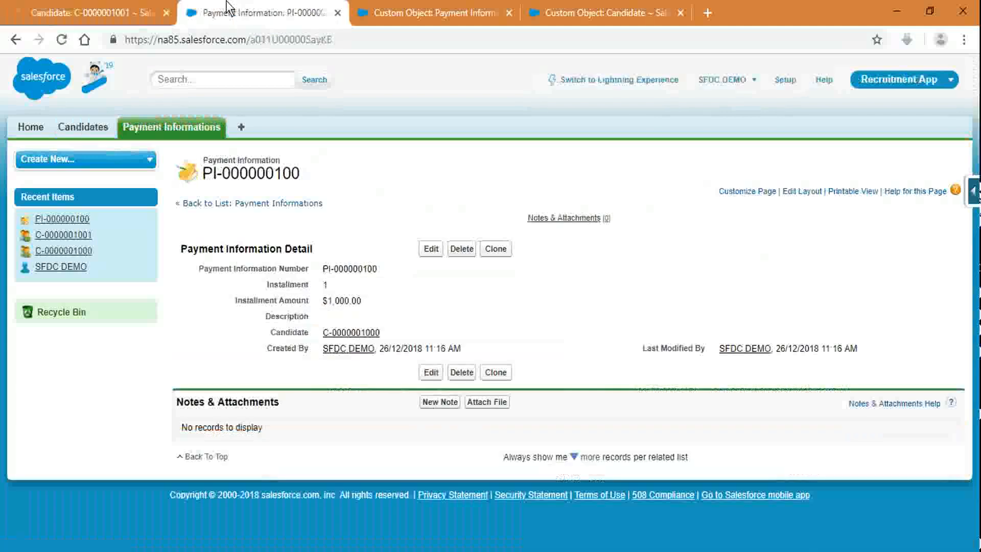
pyautogui.click(342, 333)
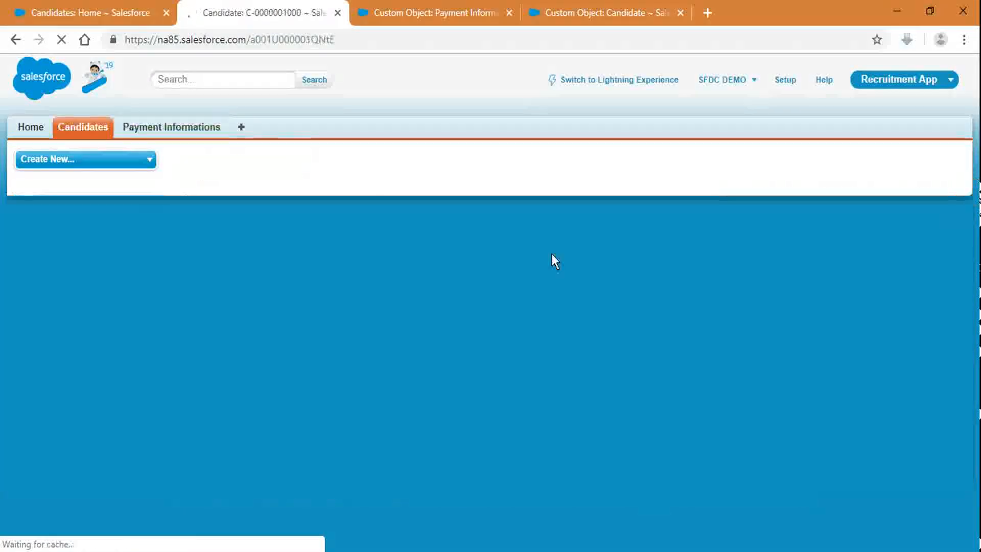
pyautogui.scroll(-3, 541, 376)
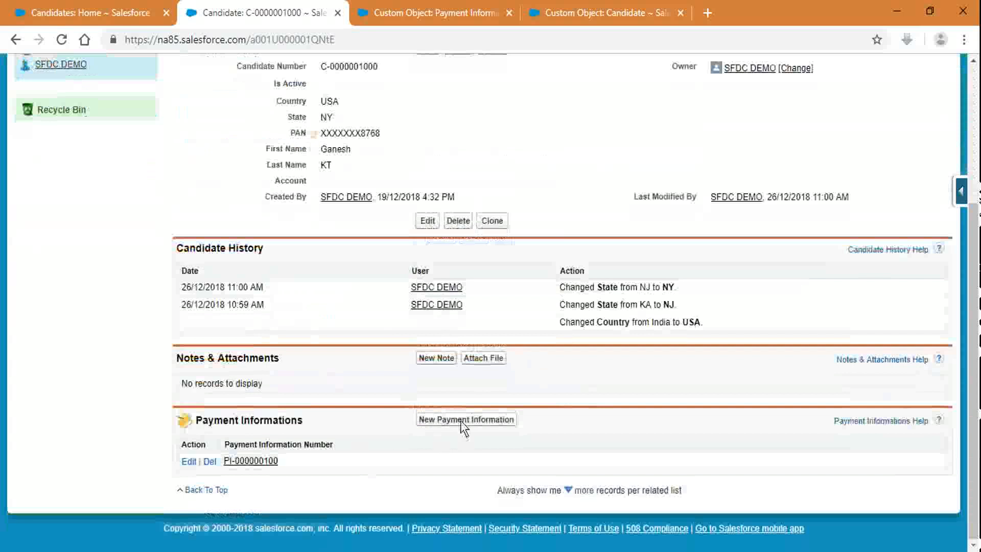
pyautogui.click(463, 420)
pyautogui.click(344, 265)
pyautogui.write('2')
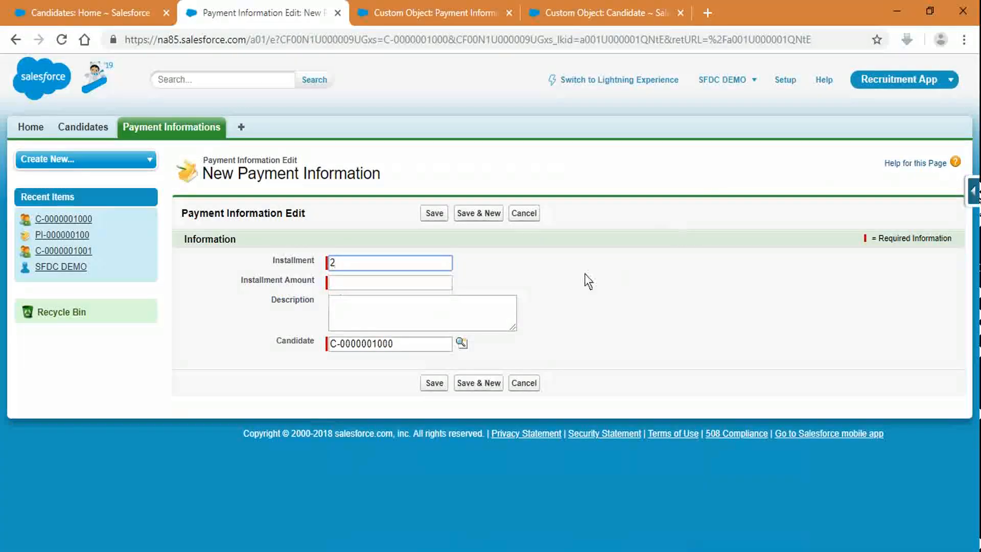
pyautogui.press('Tab')
pyautogui.write('2000')
pyautogui.press('Tab')
pyautogui.press('Tab')
pyautogui.click(443, 388)
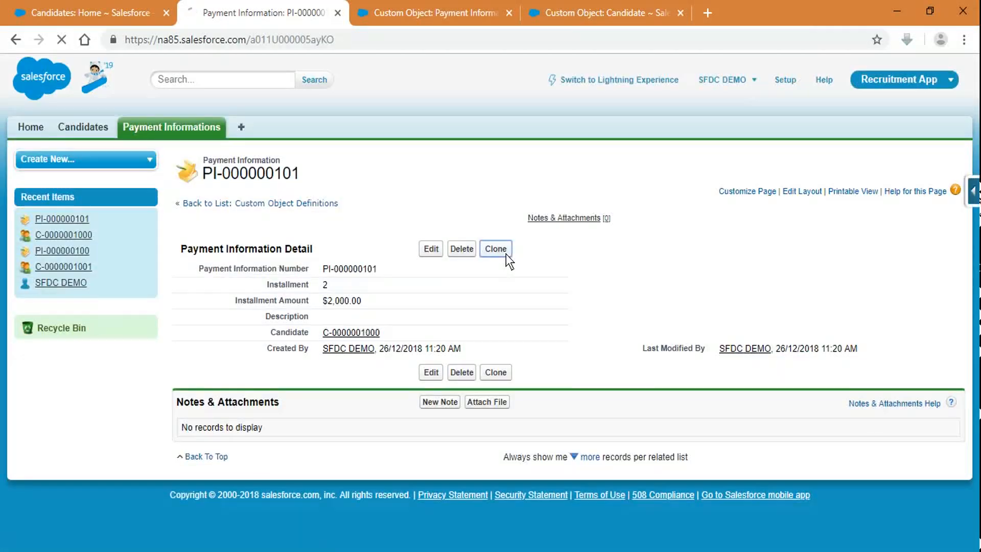
# Step: Clone that payment as Installment 3 with Amount 5,000 and save it
pyautogui.click(506, 253)
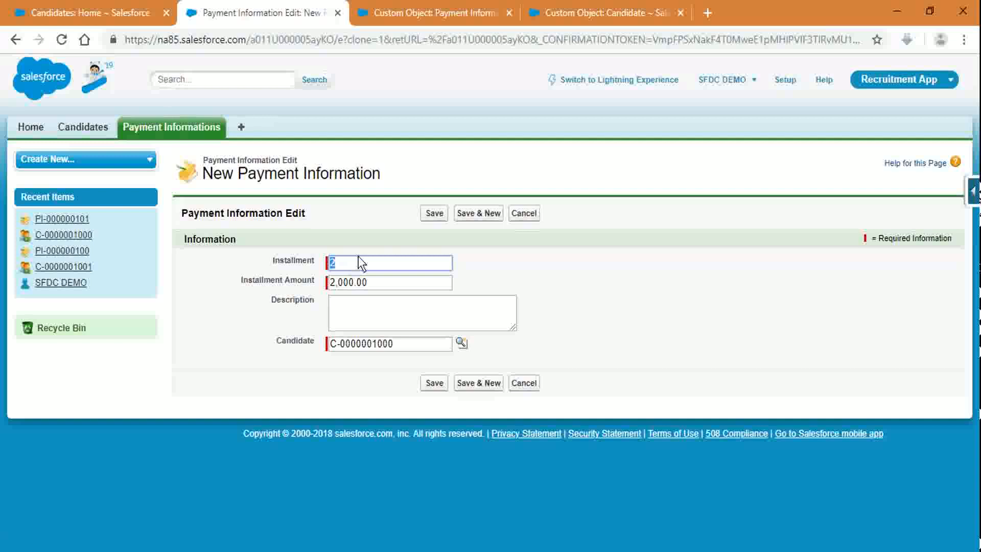
pyautogui.write('3')
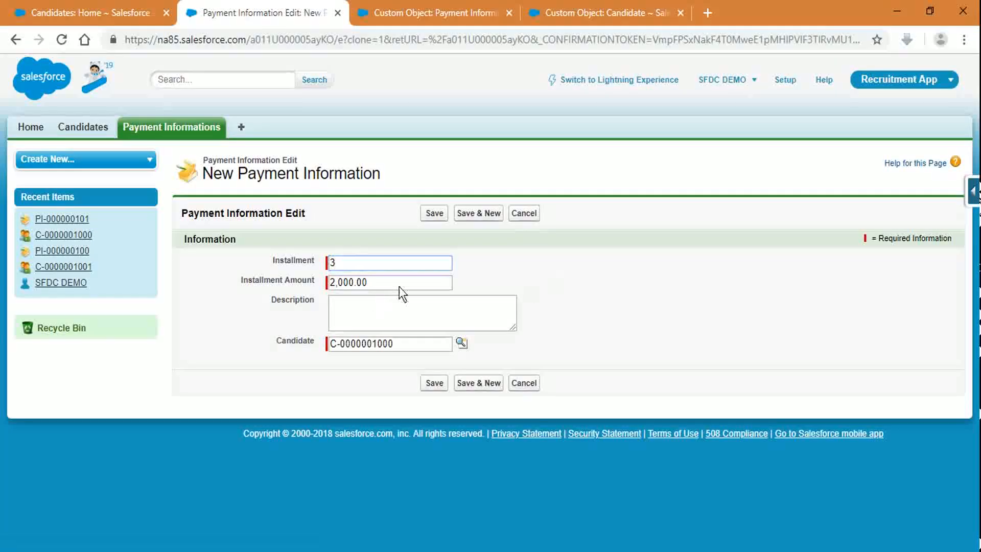
pyautogui.click(335, 284)
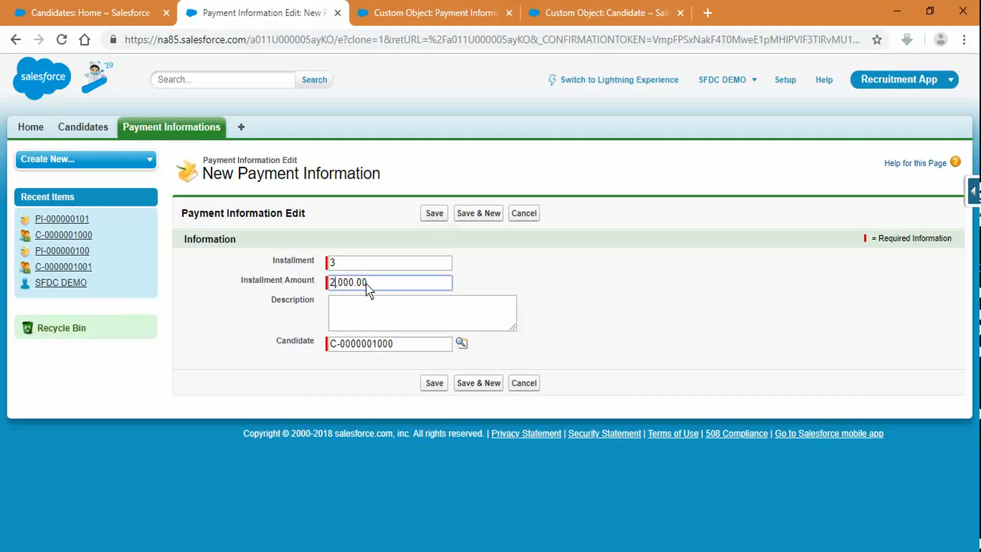
pyautogui.press('BackSpace')
pyautogui.write('5')
pyautogui.click(435, 213)
pyautogui.click(56, 8)
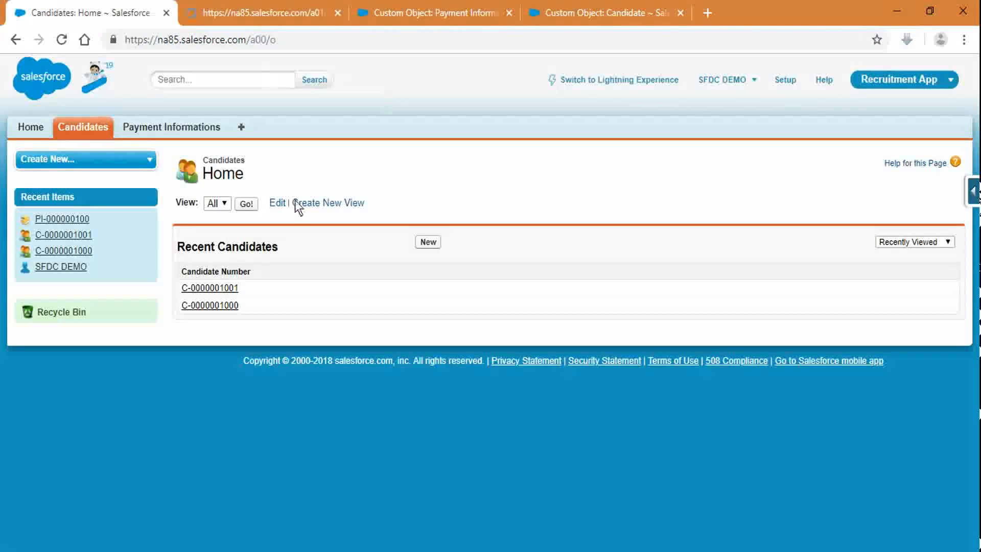
pyautogui.click(208, 307)
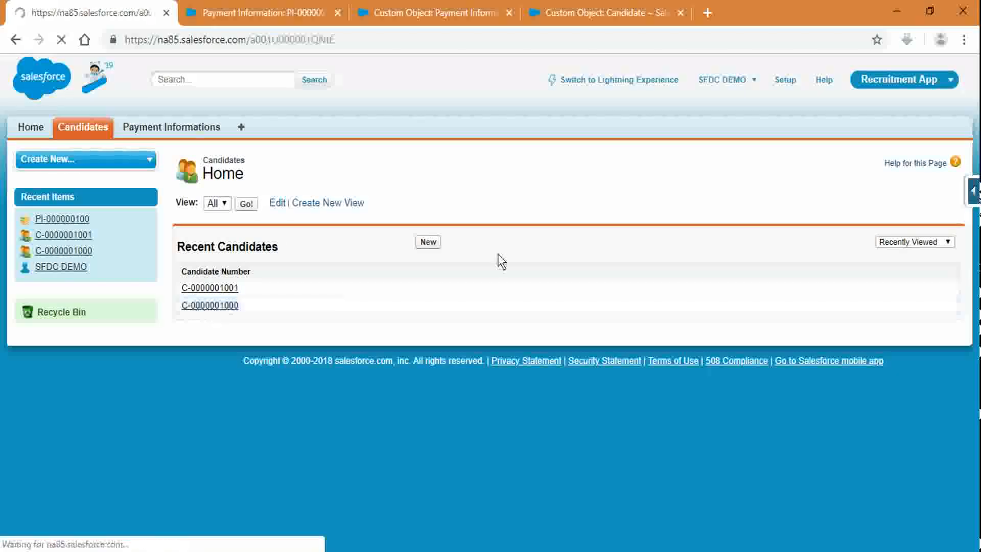
pyautogui.scroll(-3, 459, 325)
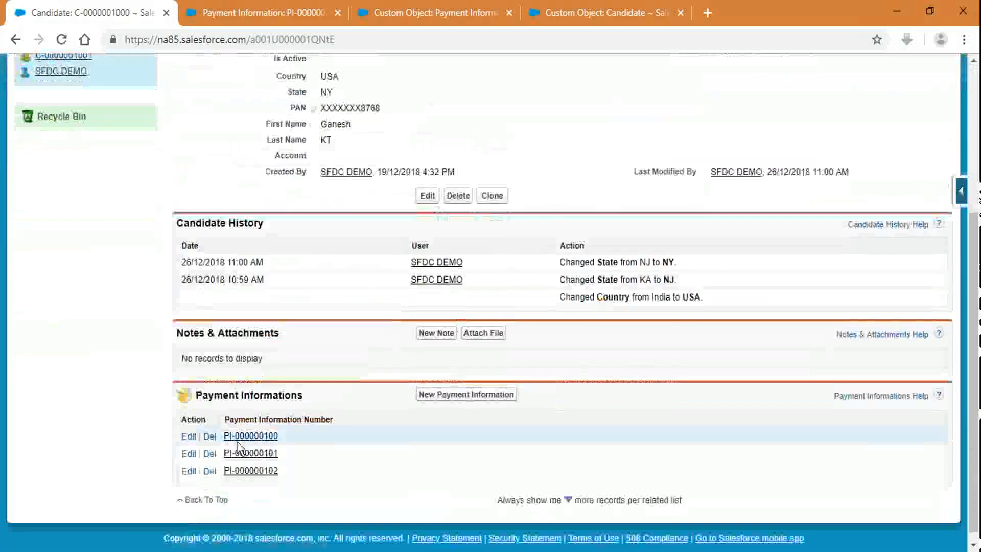
pyautogui.scroll(3, 530, 167)
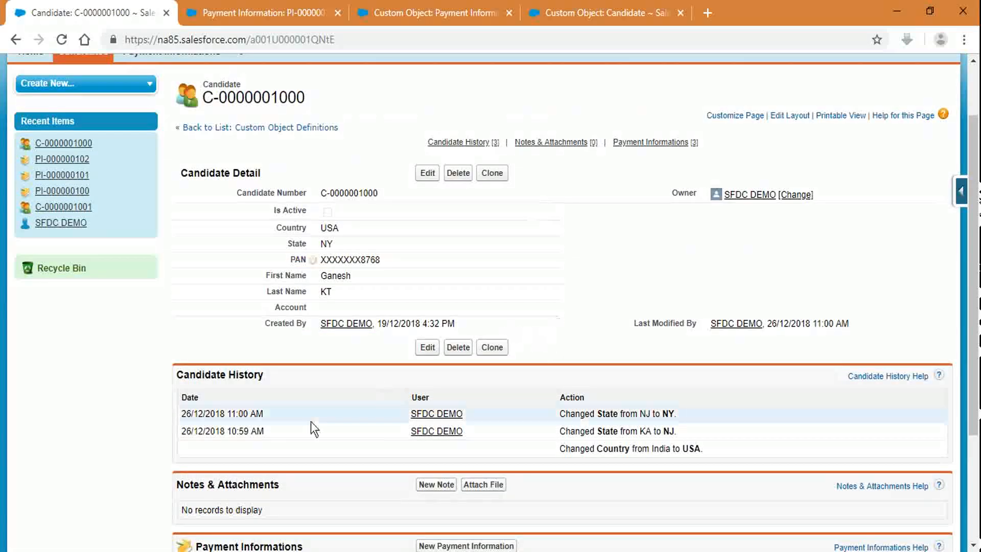
pyautogui.scroll(-2, 311, 421)
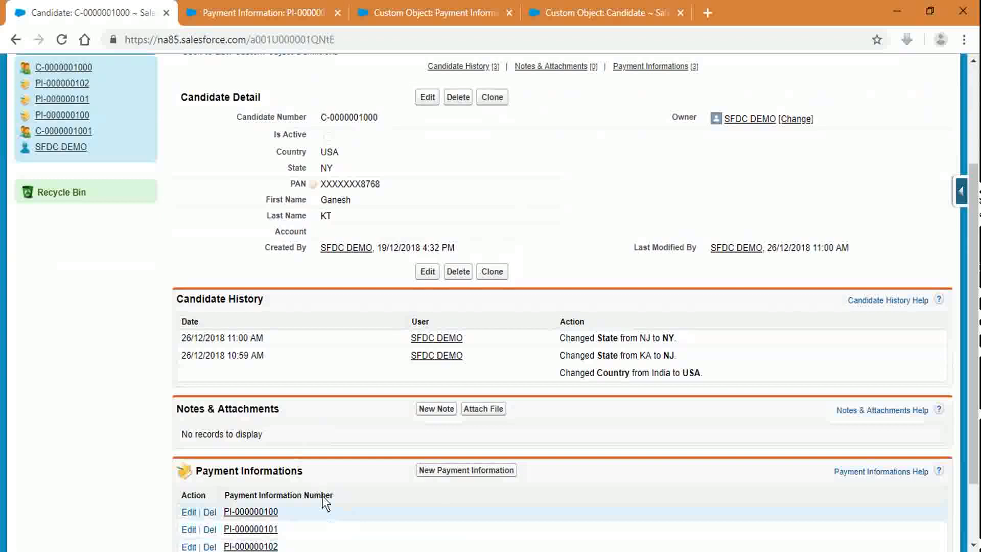
pyautogui.scroll(3, 327, 496)
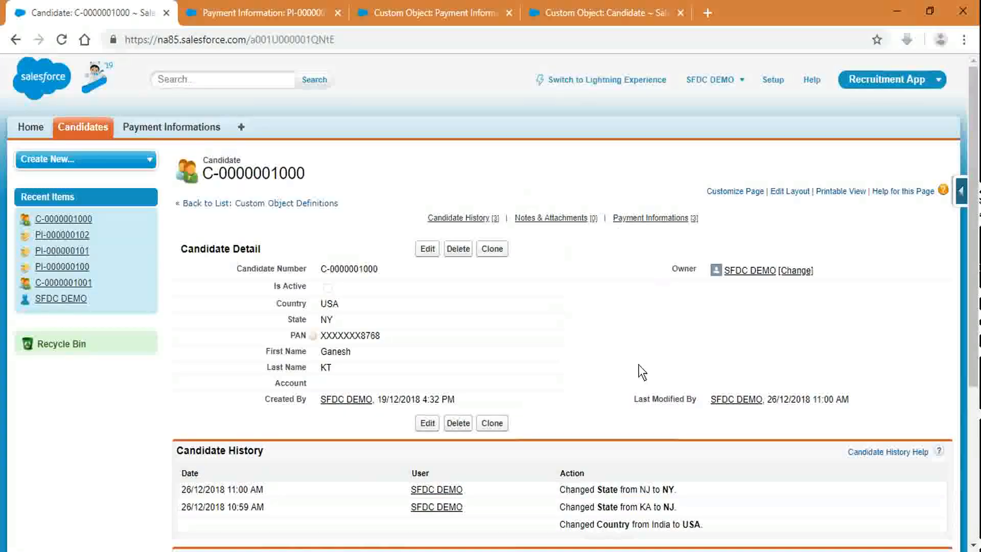
pyautogui.scroll(-5, 642, 372)
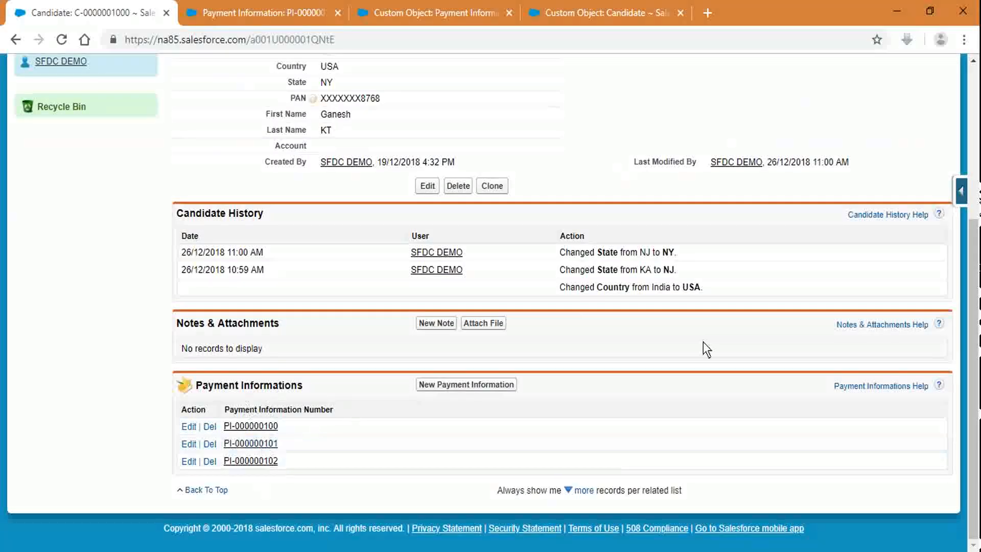
pyautogui.scroll(5, 498, 391)
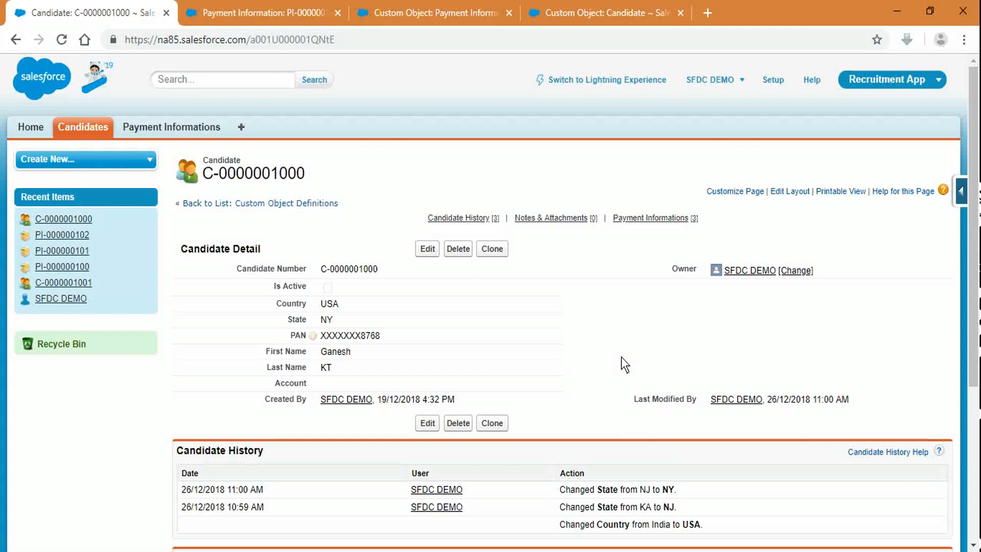
pyautogui.click(616, 11)
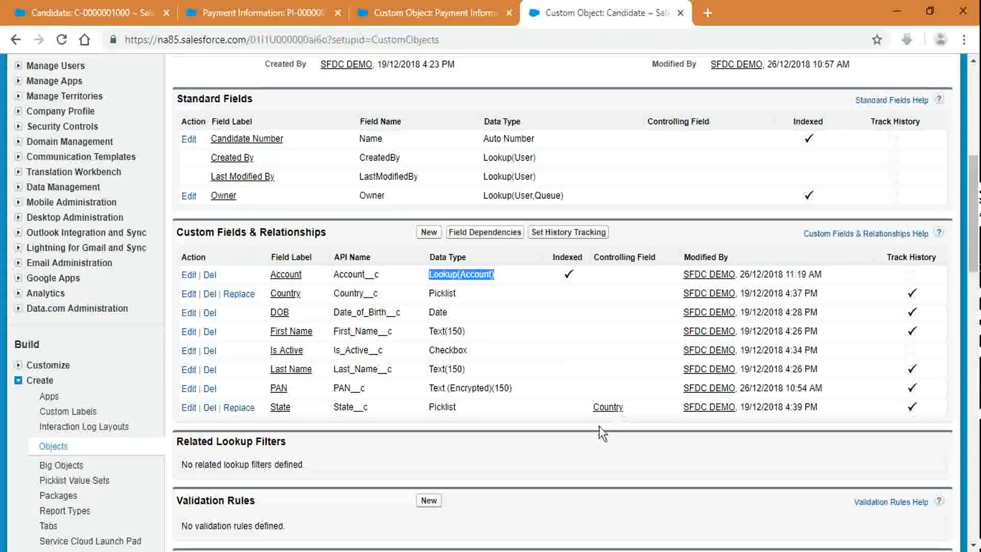
pyautogui.click(623, 326)
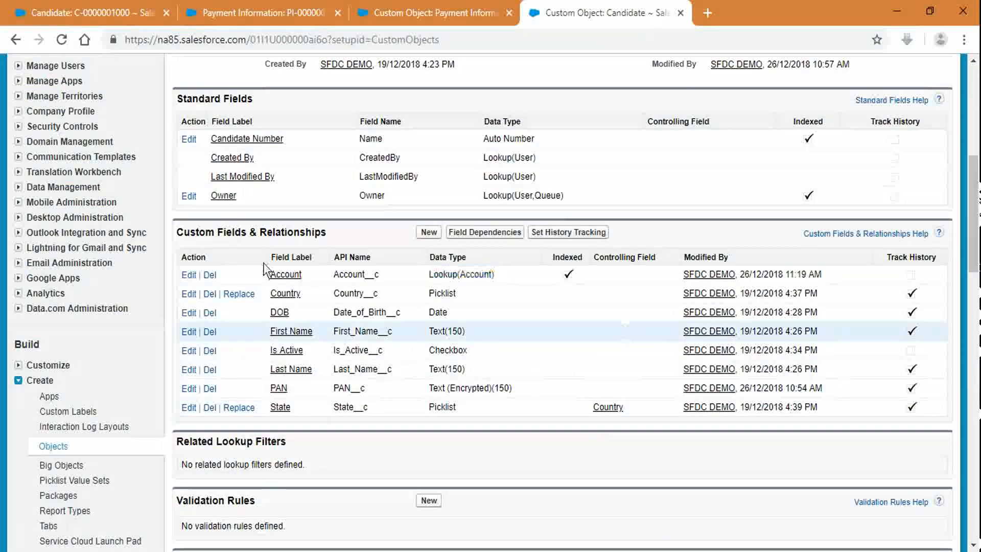
pyautogui.click(52, 6)
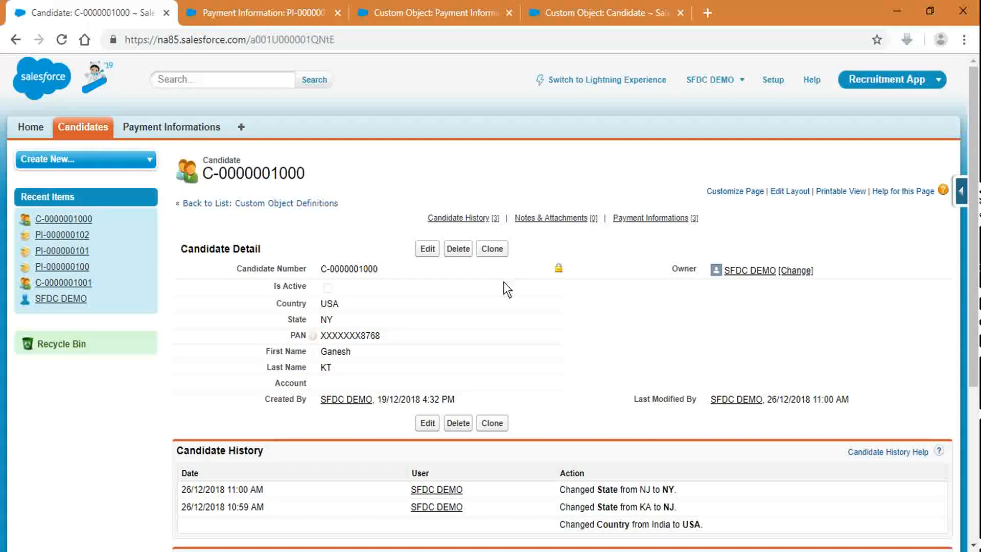
pyautogui.doubleClick(360, 387)
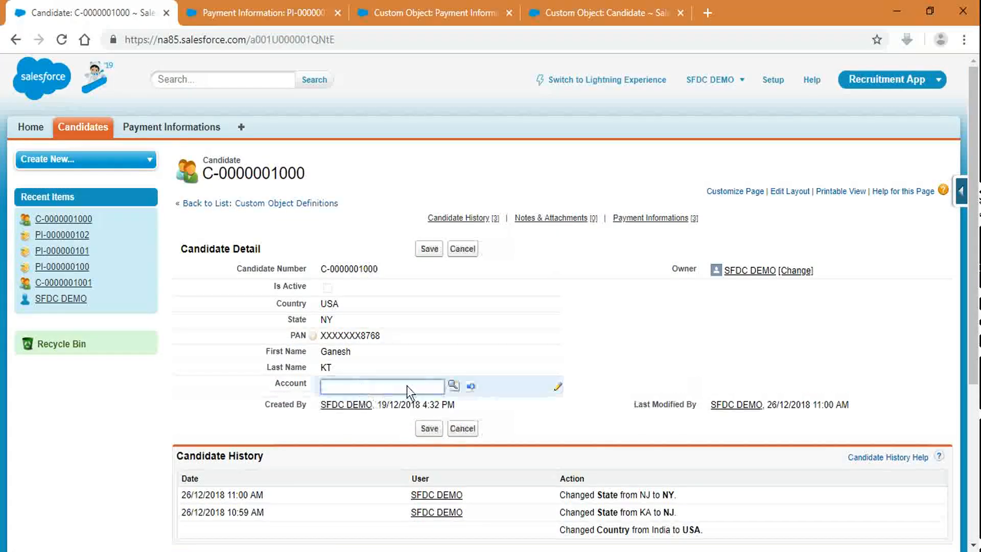
pyautogui.click(451, 385)
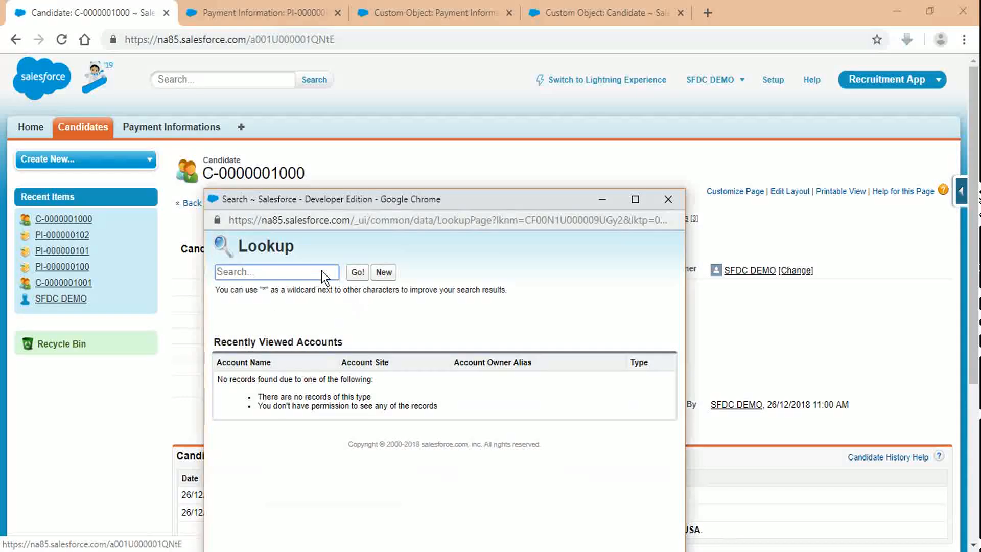
pyautogui.write('abc')
pyautogui.click(382, 274)
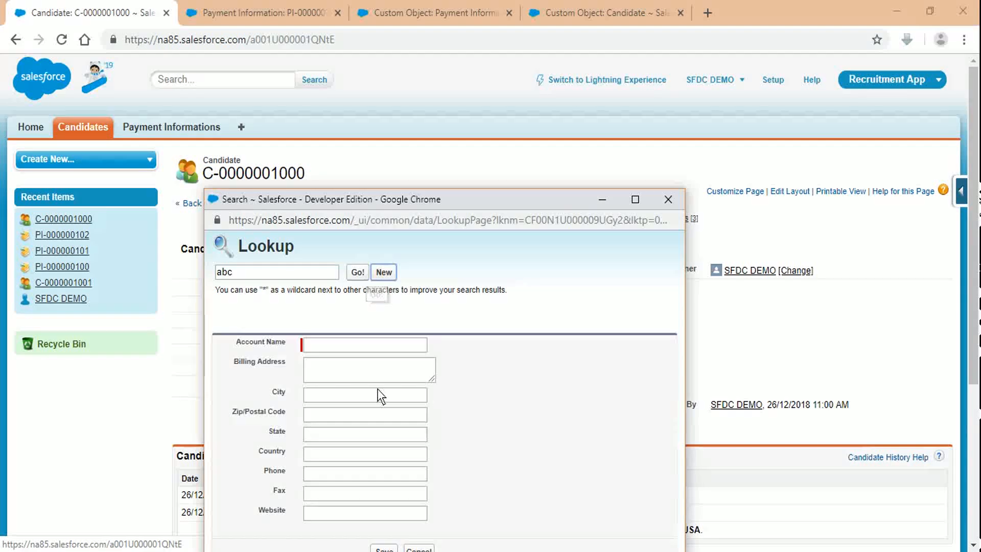
pyautogui.click(358, 274)
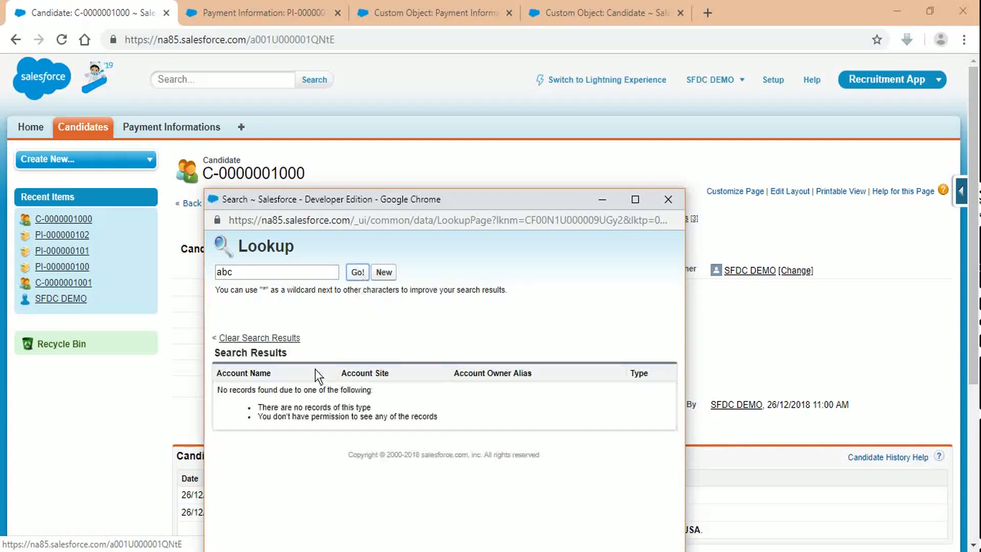
# Step: Search accounts for 'edge', choose Edge Communications, and save the Account
pyautogui.click(273, 271)
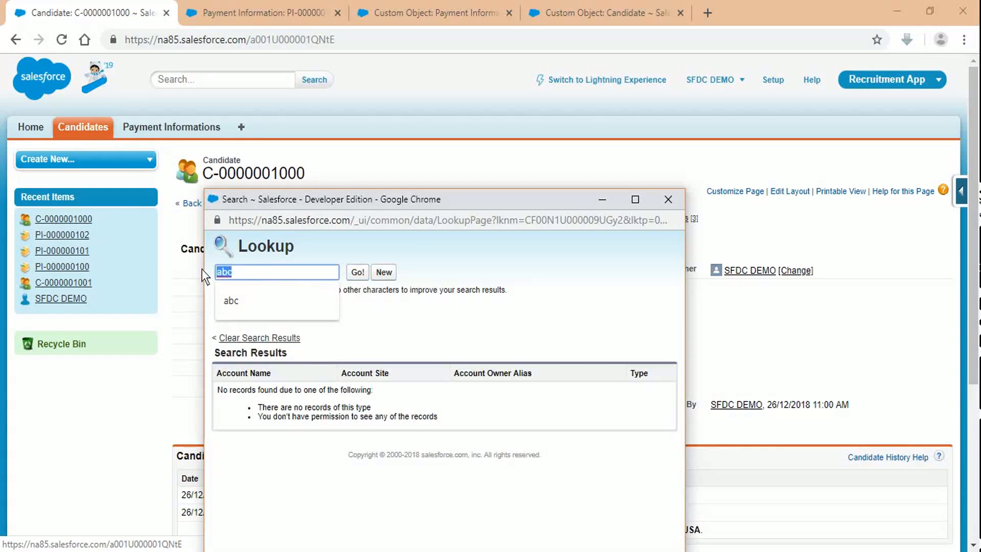
pyautogui.write('edge')
pyautogui.click(362, 275)
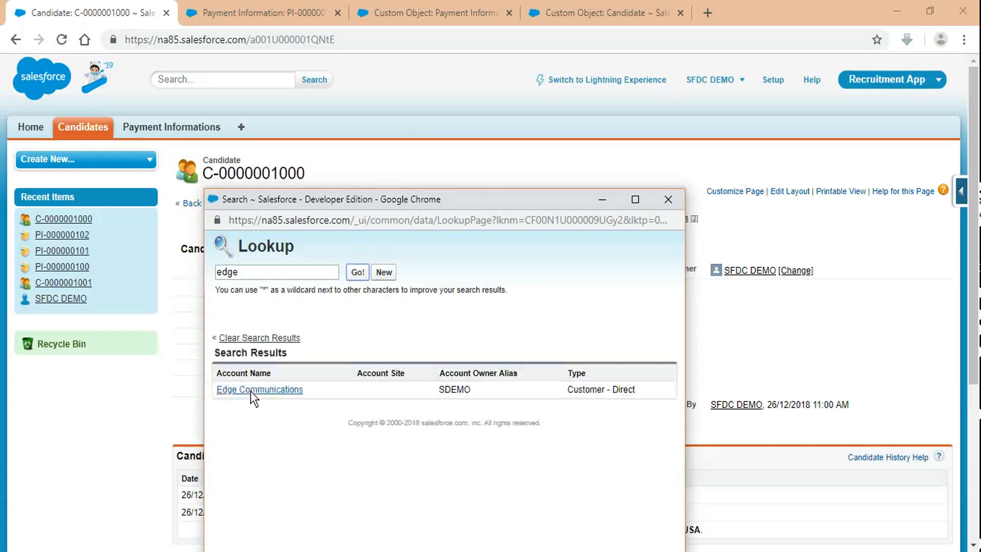
pyautogui.click(250, 394)
pyautogui.scroll(-1, 595, 344)
pyautogui.click(431, 174)
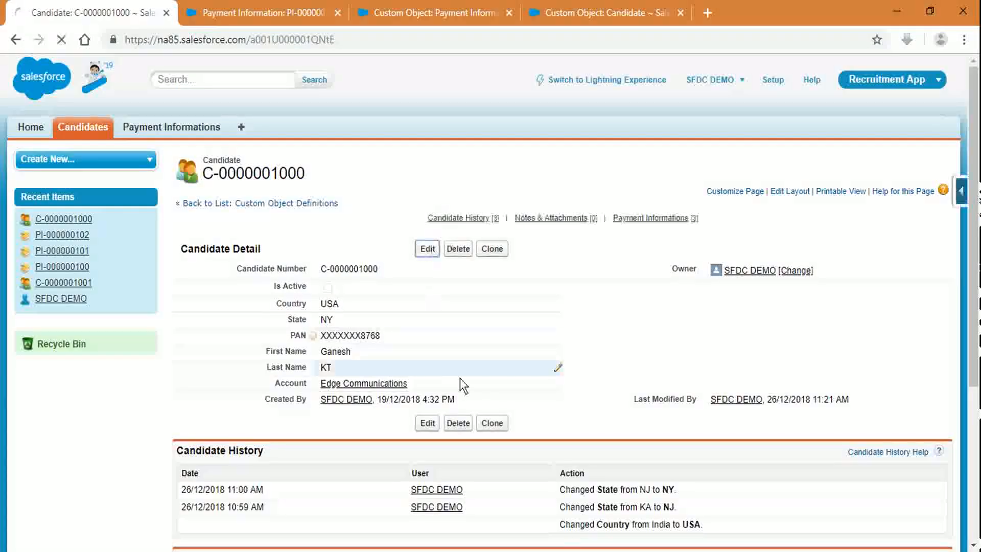
# Step: Open the Candidate Edit form and select the Account value Edge Communications
pyautogui.click(427, 422)
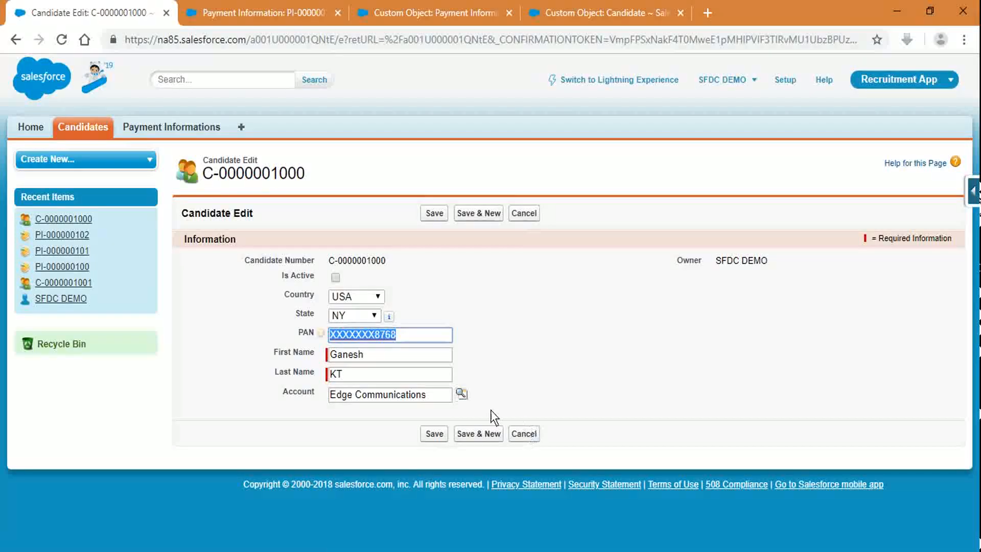
pyautogui.moveTo(427, 394); pyautogui.dragTo(277, 384)
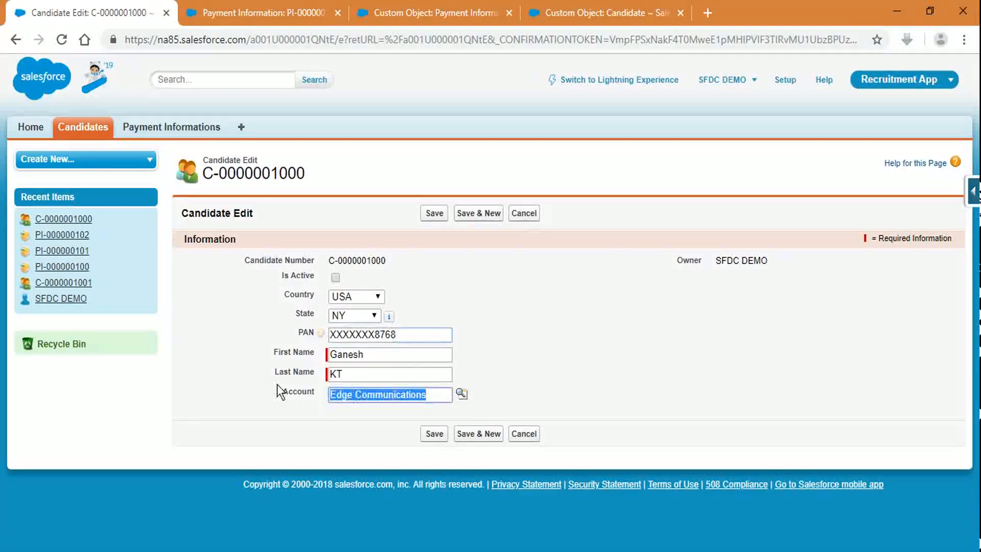
pyautogui.click(672, 324)
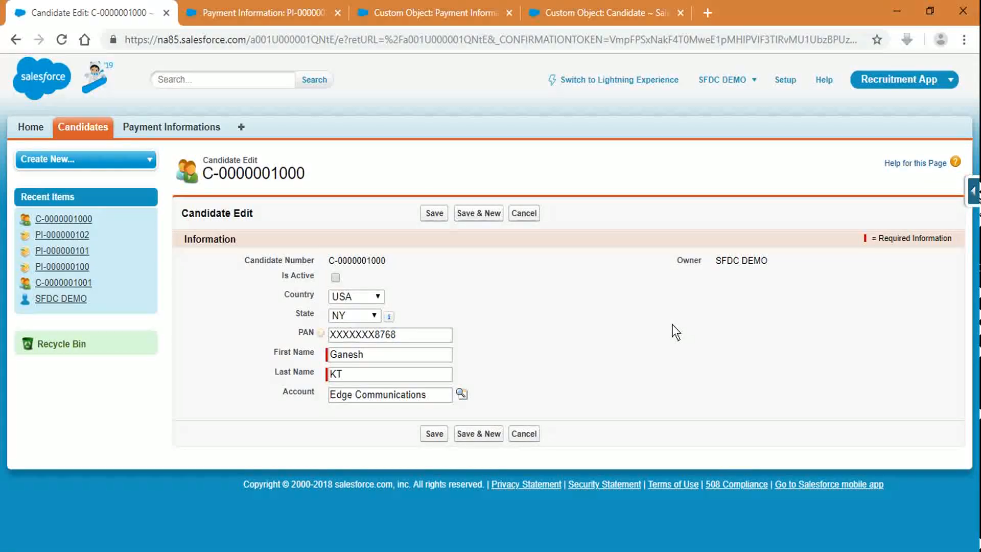
pyautogui.click(521, 432)
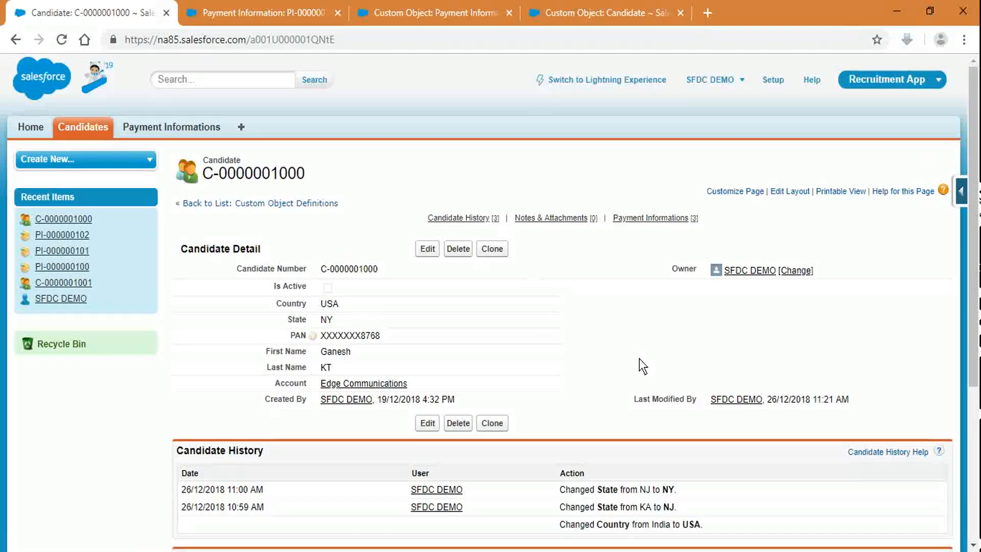
pyautogui.scroll(-5, 639, 358)
pyautogui.scroll(5, 515, 421)
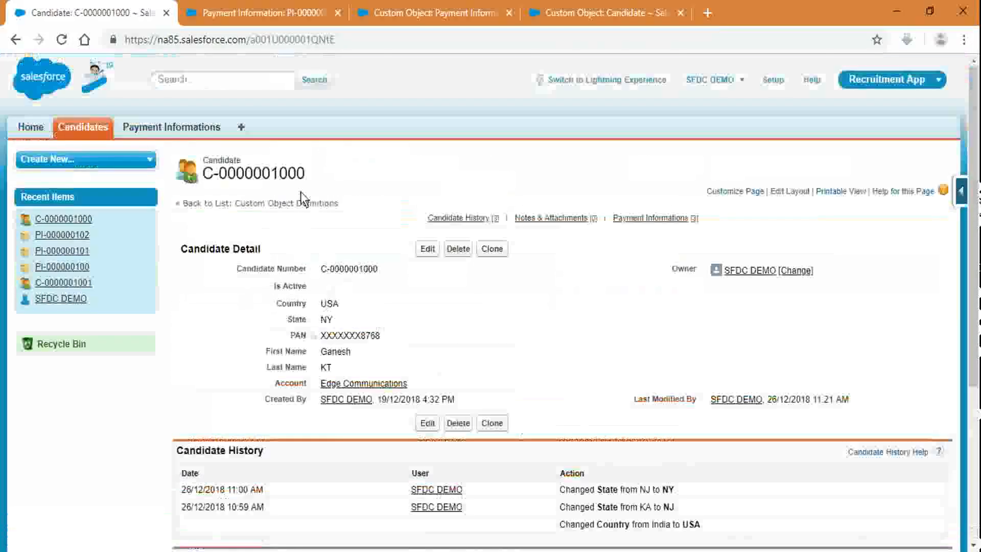
# Step: Start a Candidate Roll-Up Summary field labelled 'Total Payment Count' (Total_Payment_Count)
pyautogui.click(603, 13)
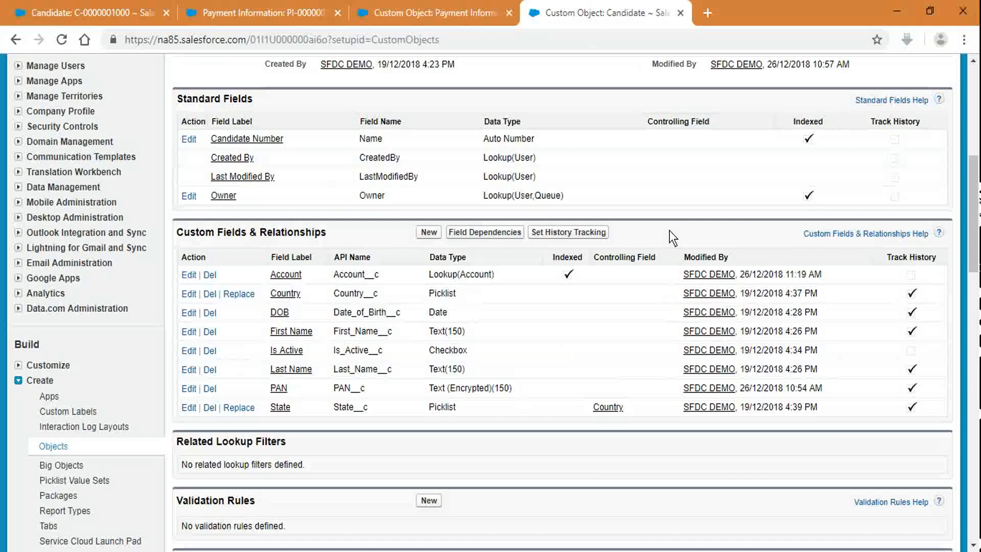
pyautogui.click(424, 233)
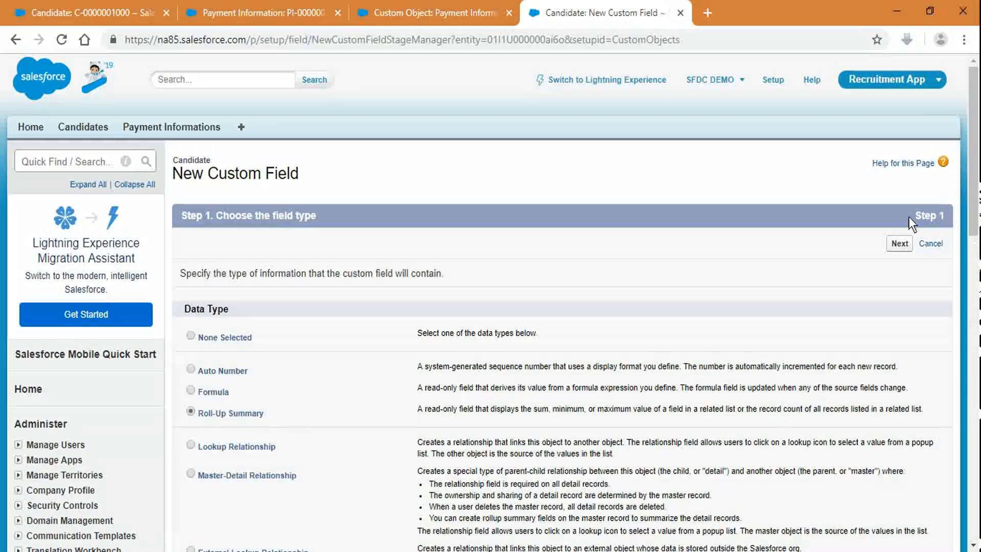
pyautogui.click(902, 249)
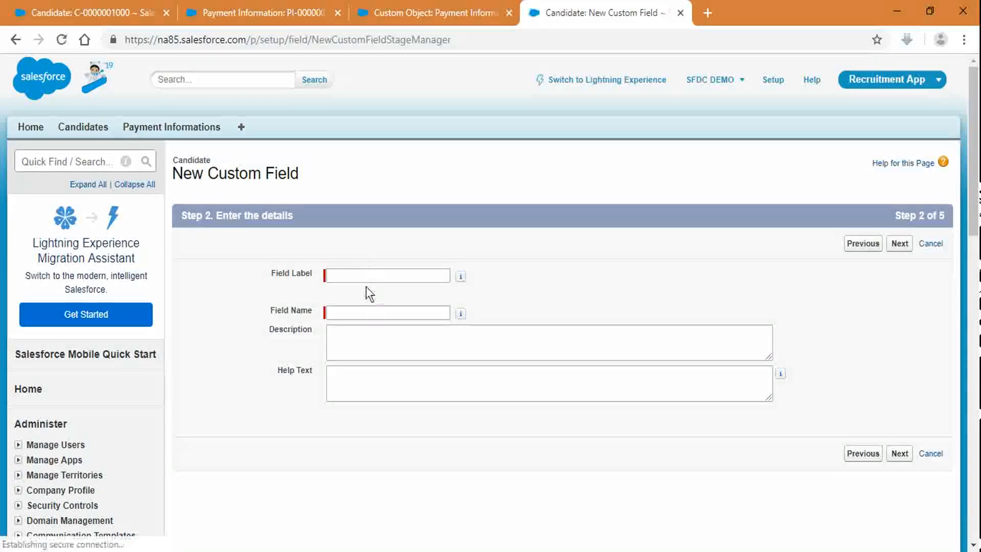
pyautogui.click(360, 278)
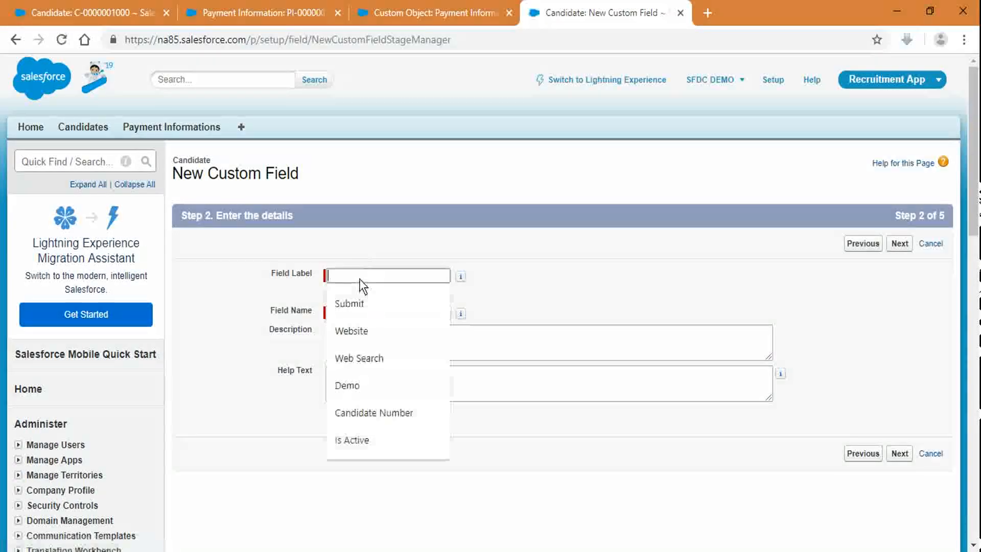
pyautogui.write('Total')
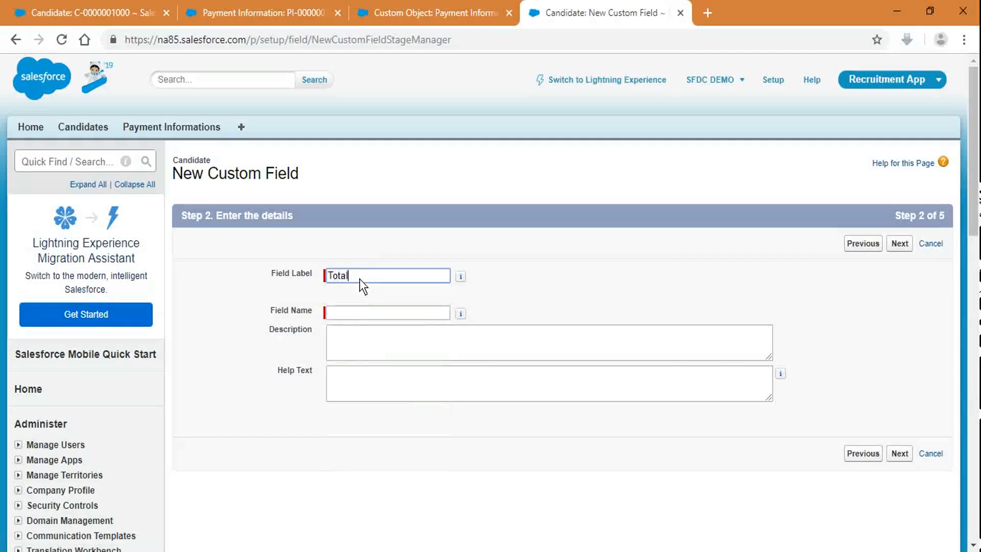
pyautogui.write(' Payment Count')
pyautogui.press('Tab')
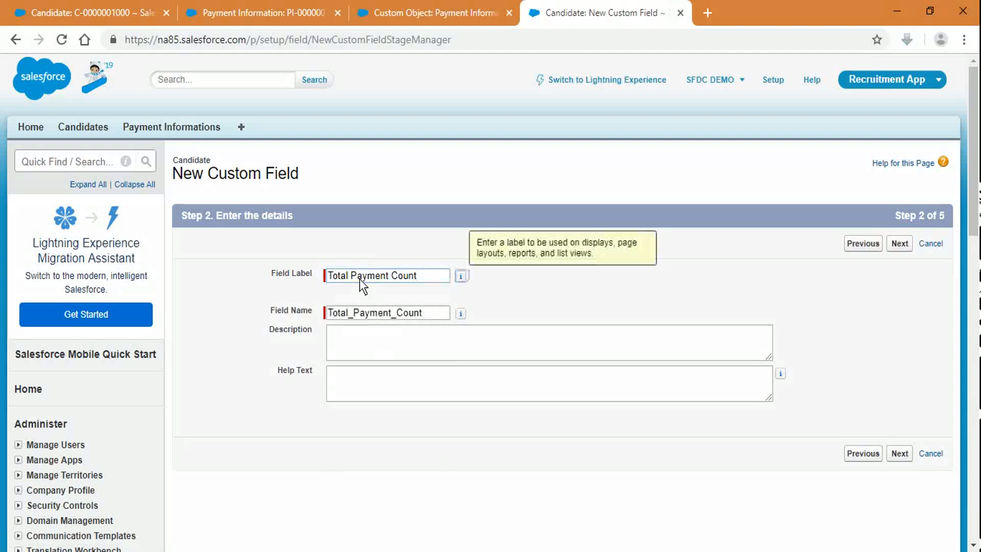
pyautogui.click(735, 301)
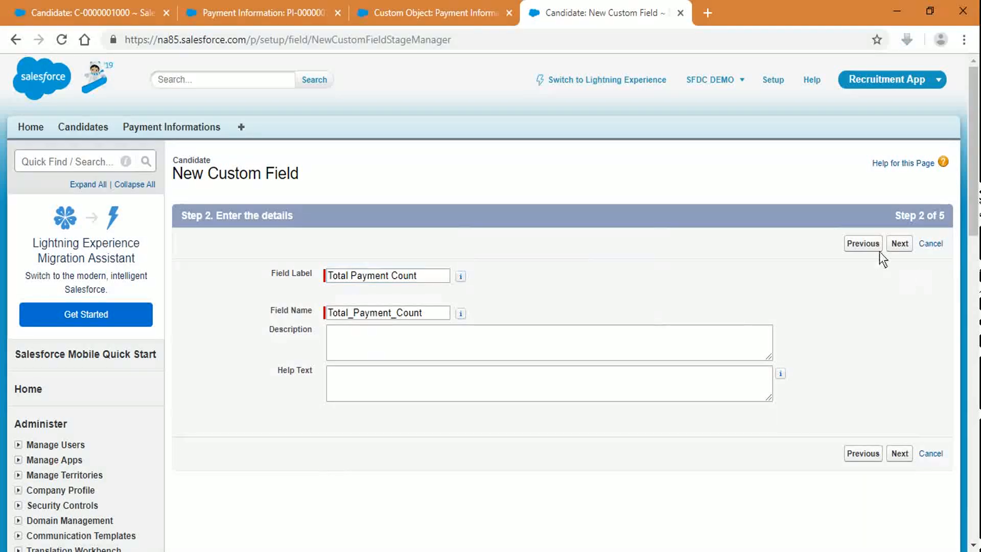
pyautogui.click(898, 244)
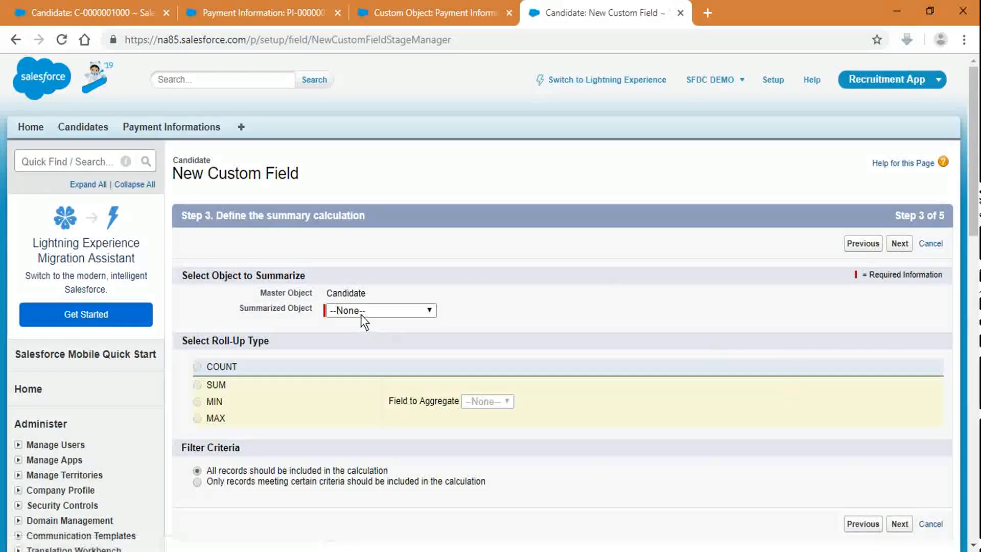
# Step: Set the roll-up to COUNT Payment Informations records, with all records included
pyautogui.click(361, 314)
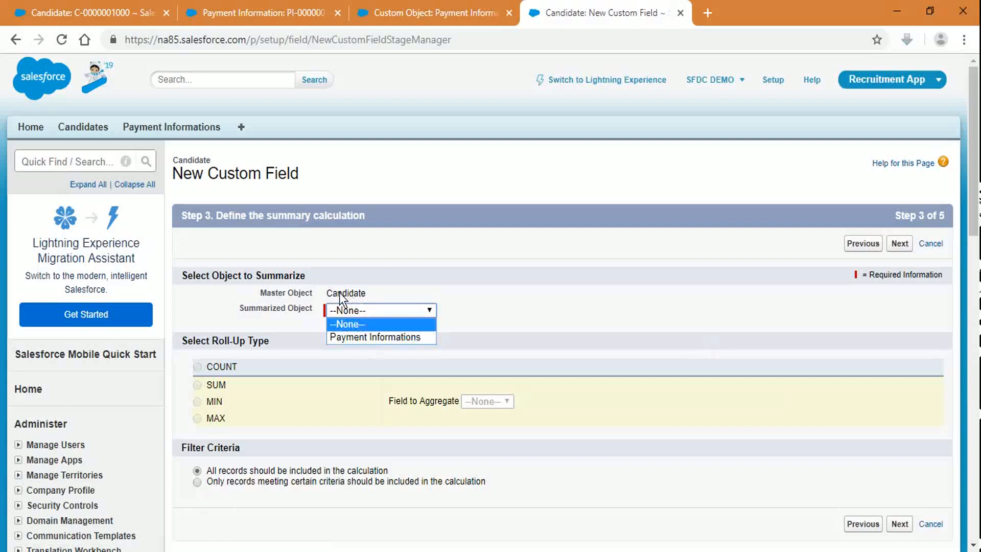
pyautogui.moveTo(339, 292); pyautogui.dragTo(461, 280)
pyautogui.click(393, 314)
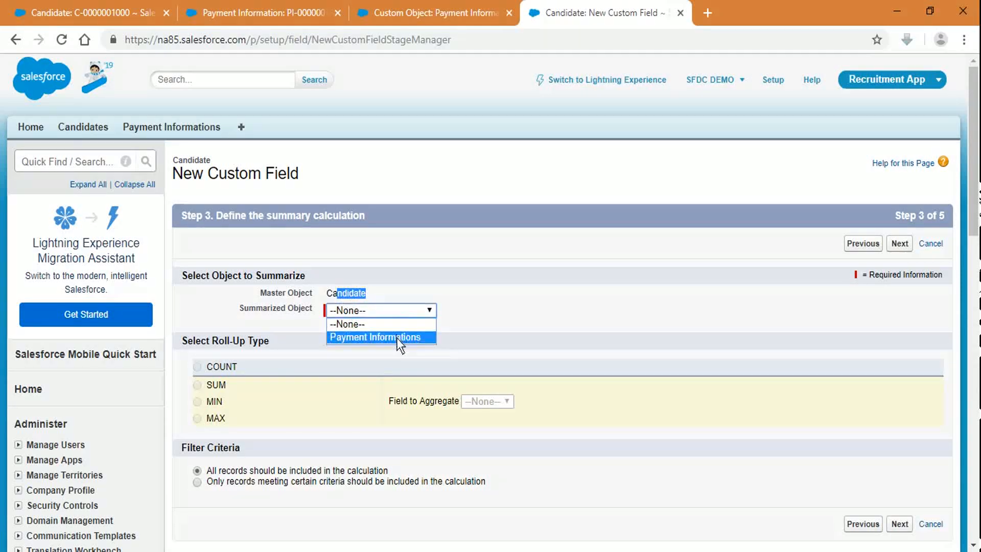
pyautogui.click(396, 338)
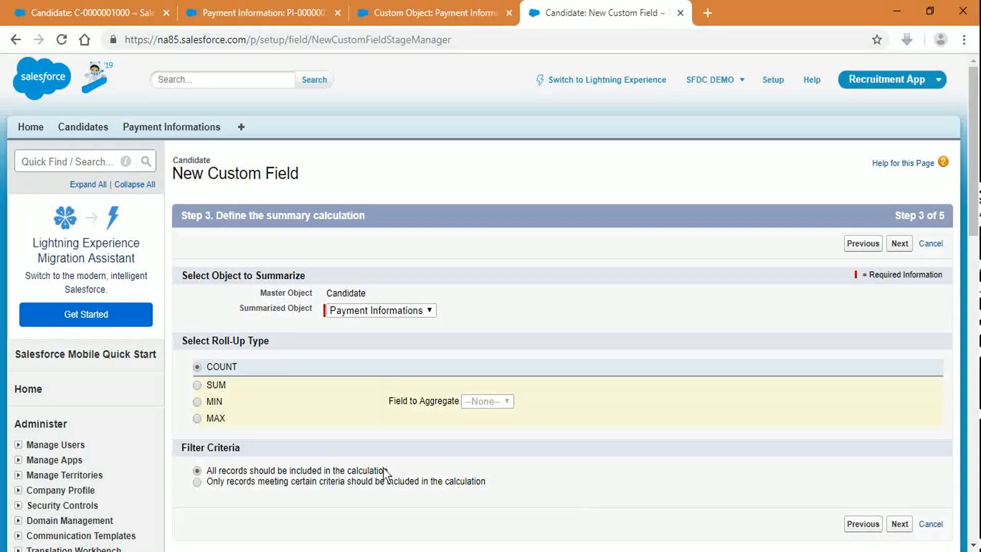
pyautogui.click(382, 489)
pyautogui.scroll(-3, 545, 474)
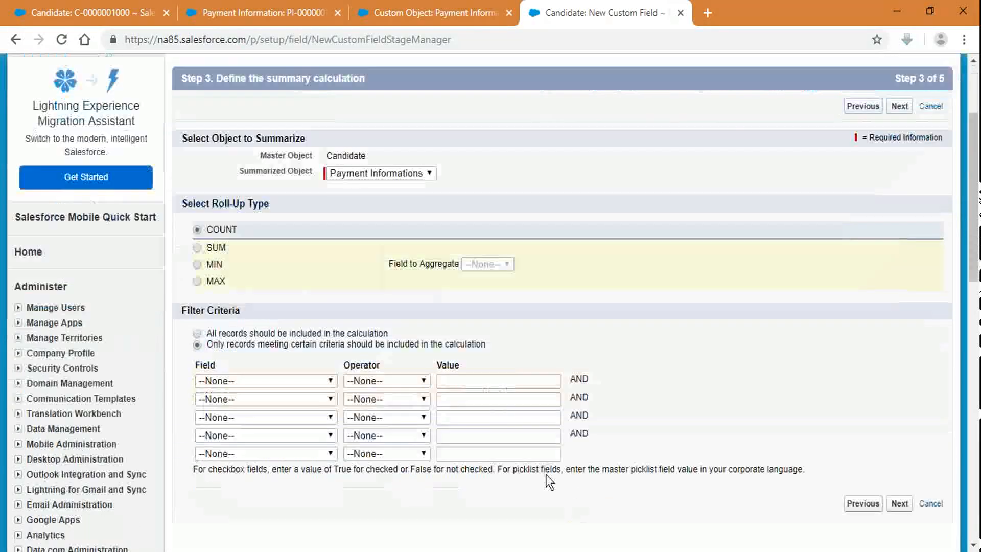
pyautogui.click(282, 367)
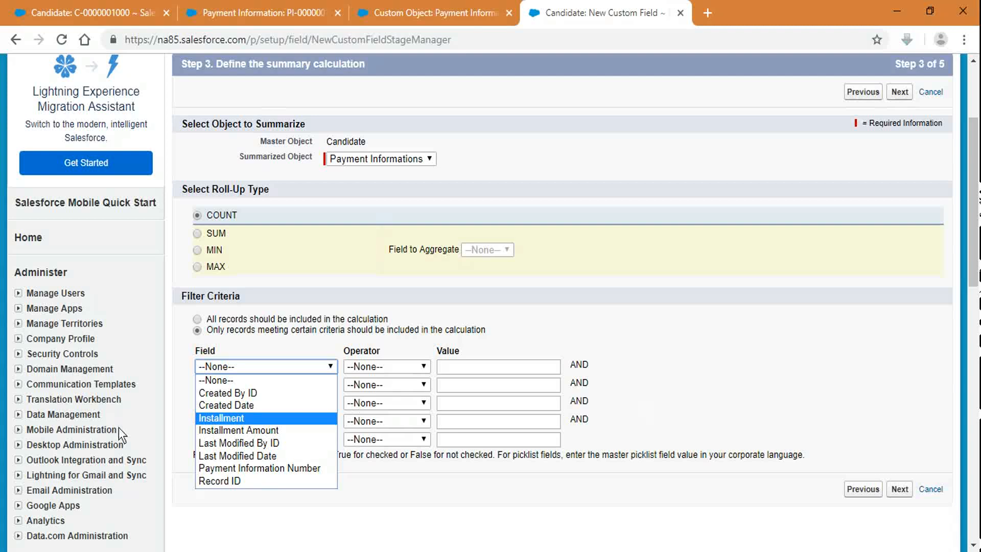
pyautogui.click(211, 317)
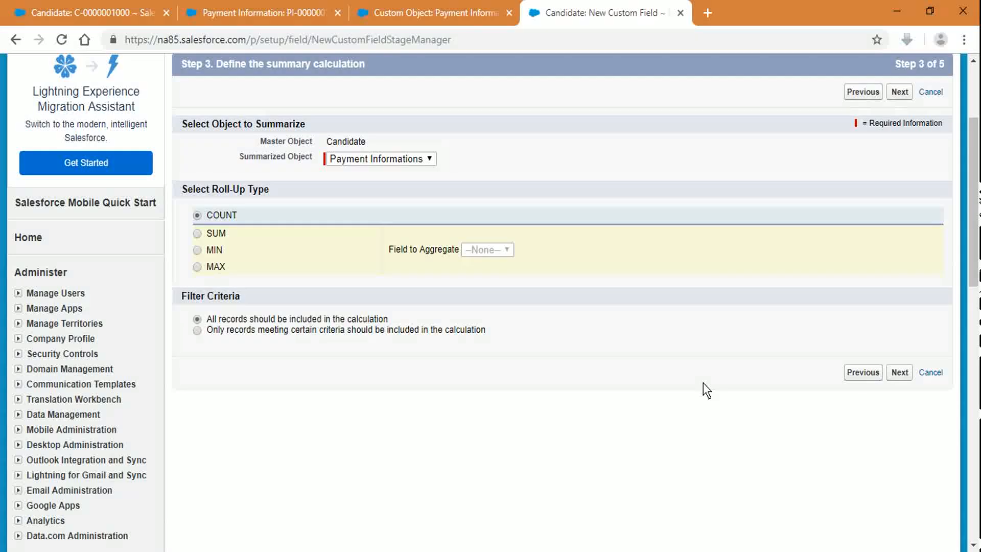
pyautogui.click(902, 370)
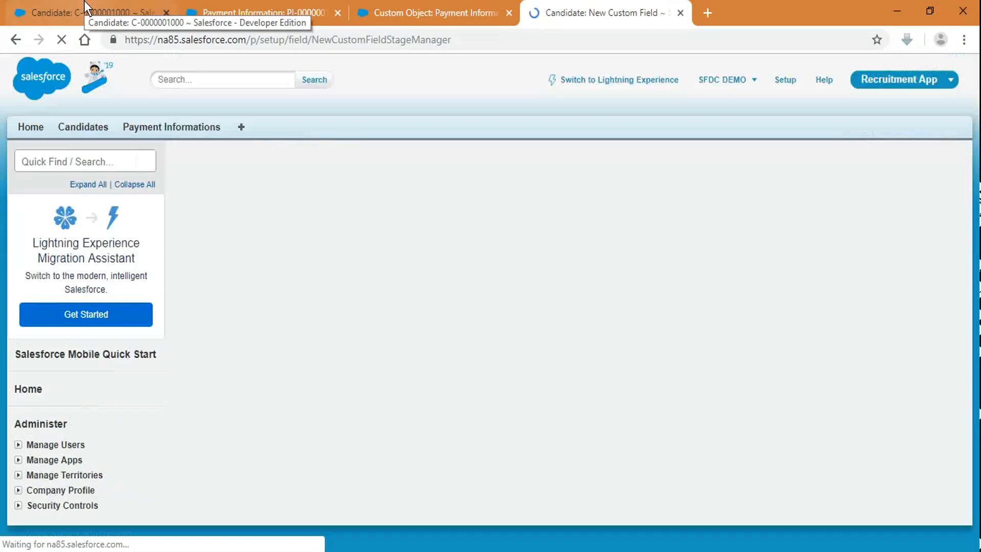
# Step: Make Total Payment Count visible only to Standard User and System Administrator
pyautogui.scroll(-5, 799, 364)
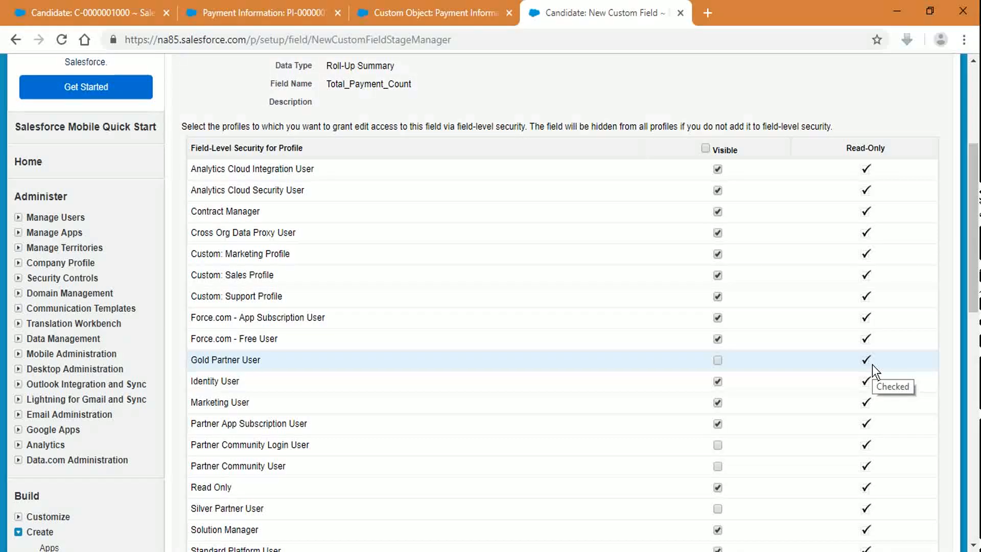
pyautogui.scroll(-7, 838, 357)
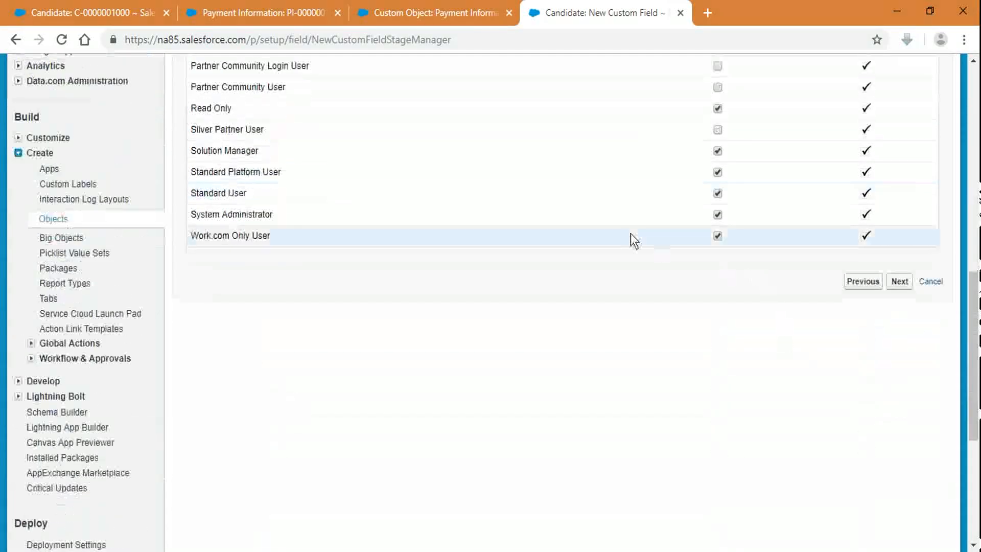
pyautogui.scroll(10, 630, 232)
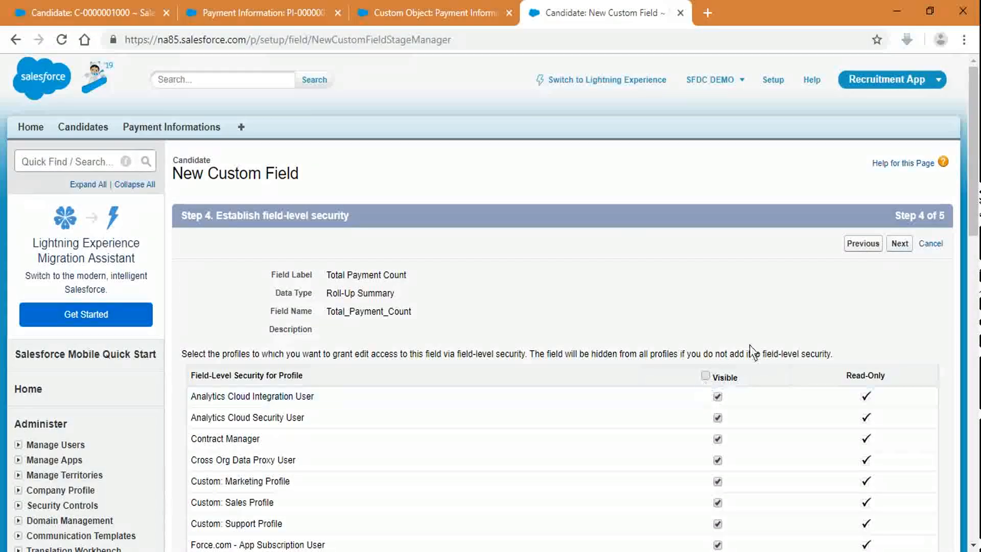
pyautogui.click(705, 376)
pyautogui.scroll(-9, 708, 373)
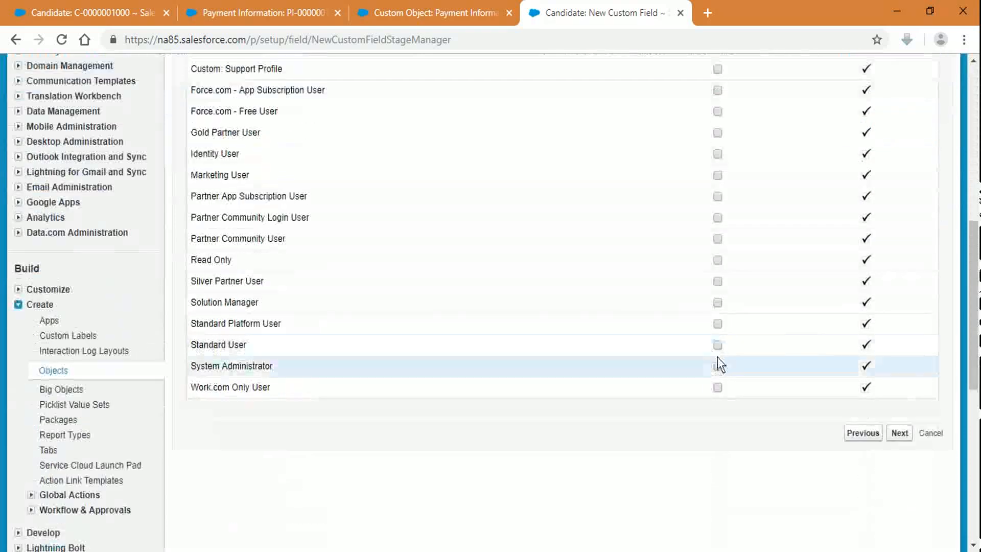
pyautogui.click(717, 345)
pyautogui.click(717, 365)
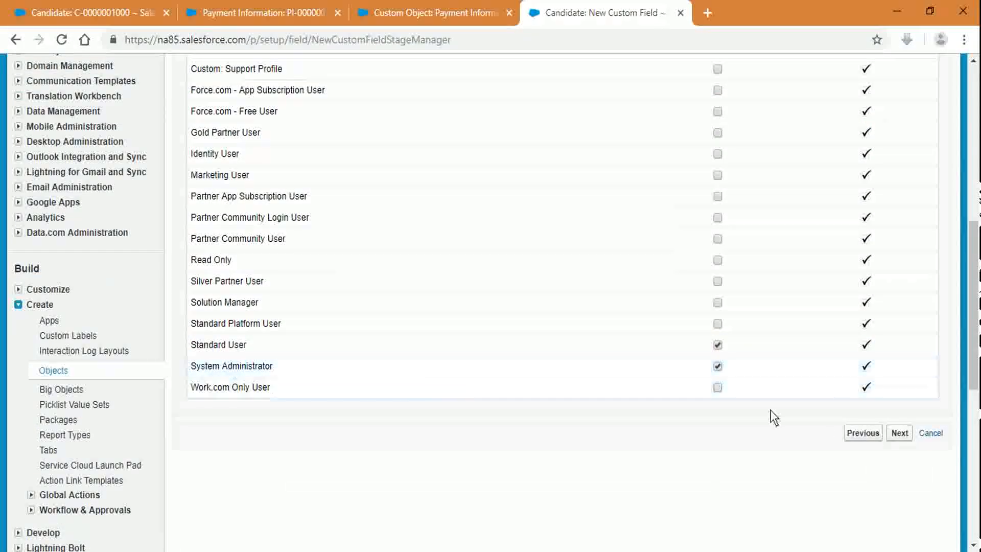
pyautogui.click(899, 433)
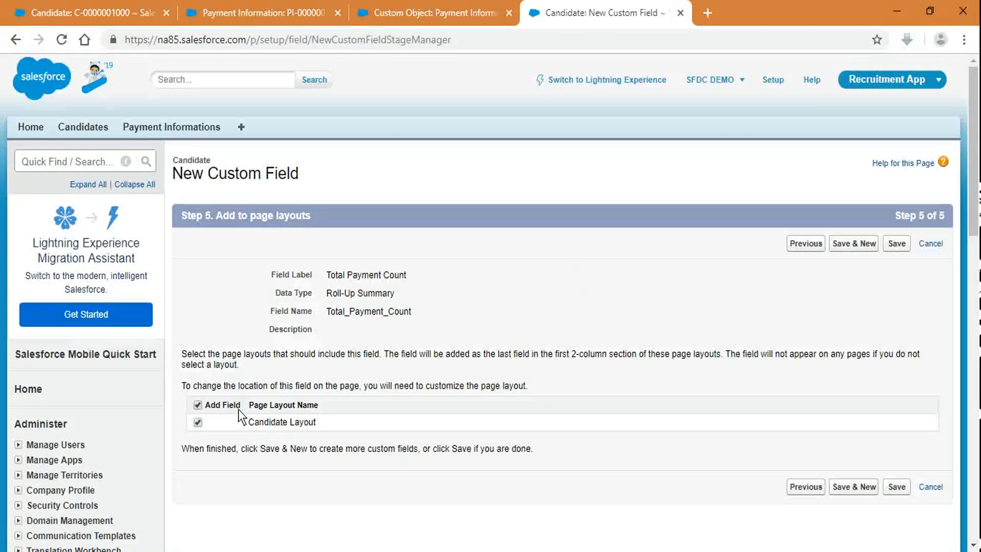
pyautogui.click(199, 406)
pyautogui.click(905, 244)
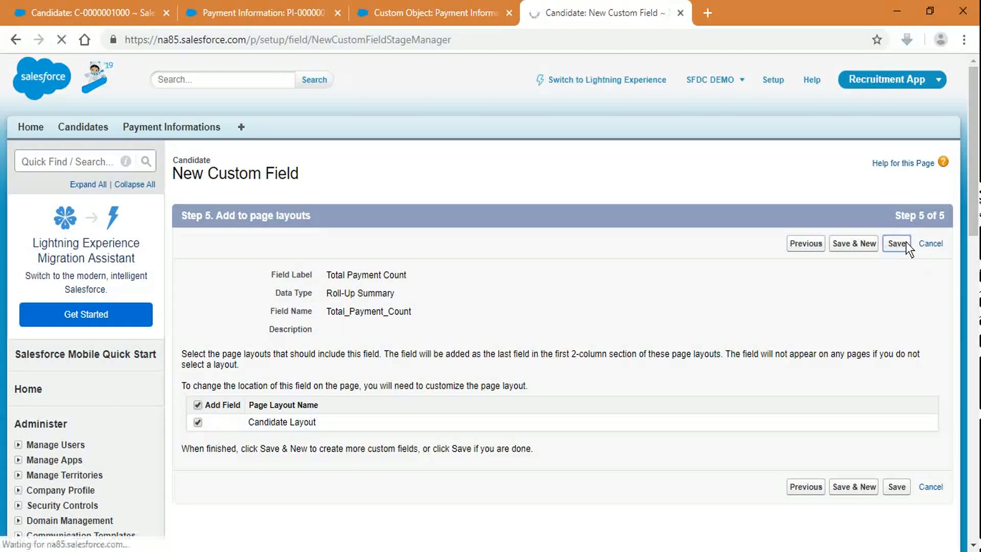
pyautogui.scroll(-9, 544, 361)
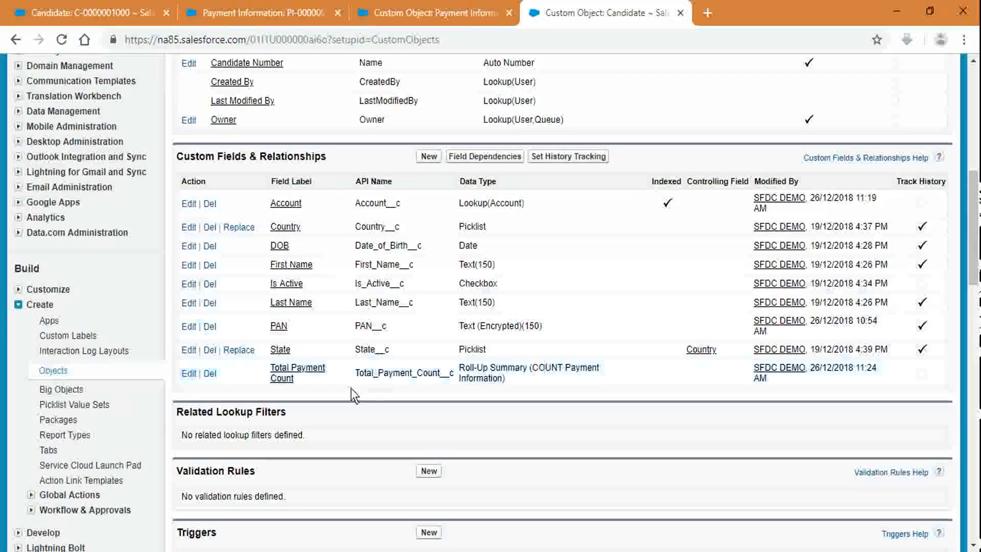
pyautogui.moveTo(357, 372); pyautogui.dragTo(477, 380)
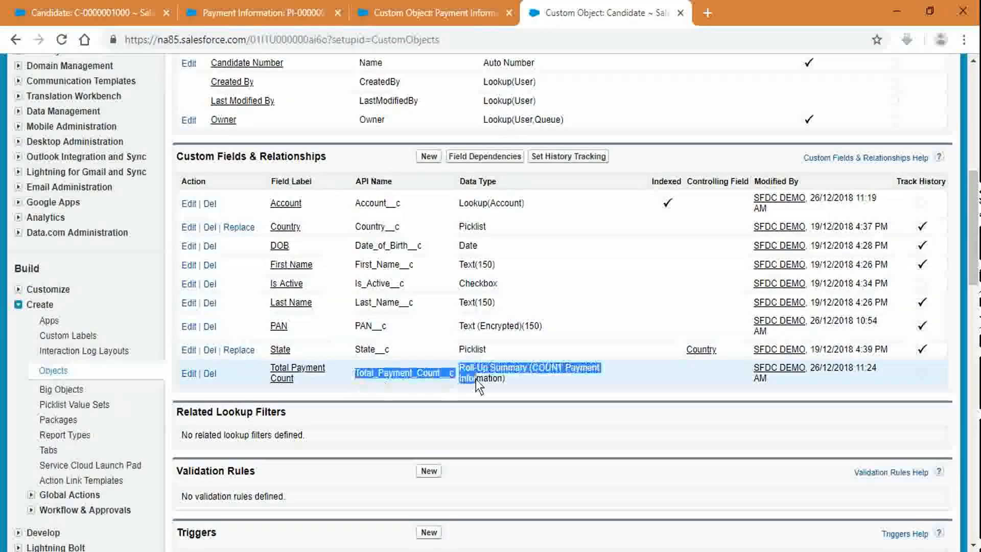
pyautogui.click(112, 12)
pyautogui.click(320, 41)
pyautogui.press('Return')
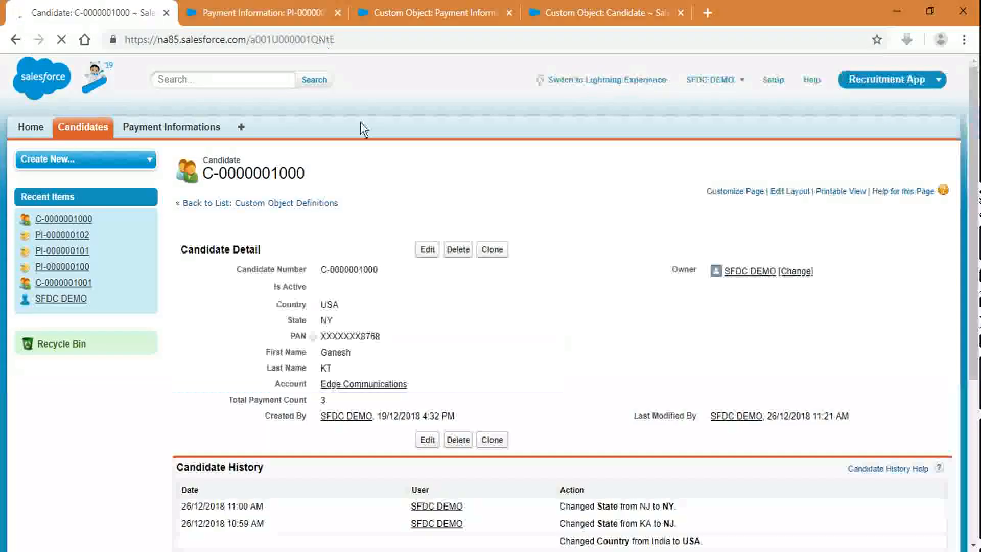
pyautogui.moveTo(233, 399); pyautogui.dragTo(326, 398)
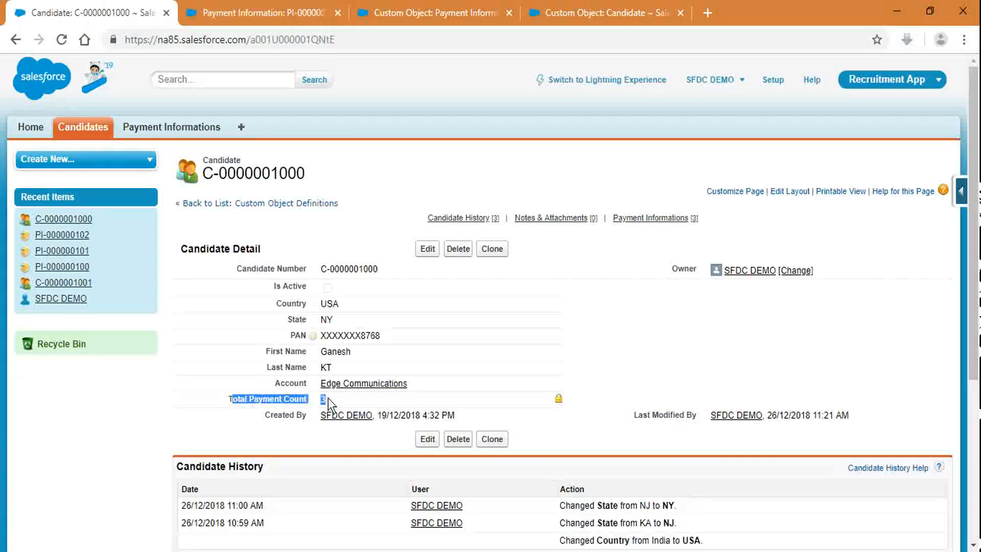
pyautogui.click(714, 388)
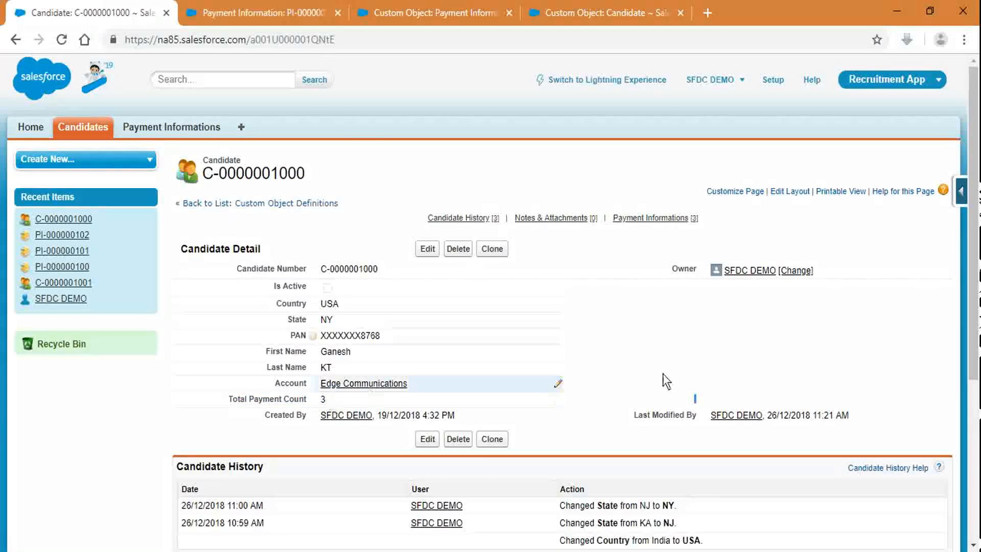
pyautogui.scroll(-5, 627, 384)
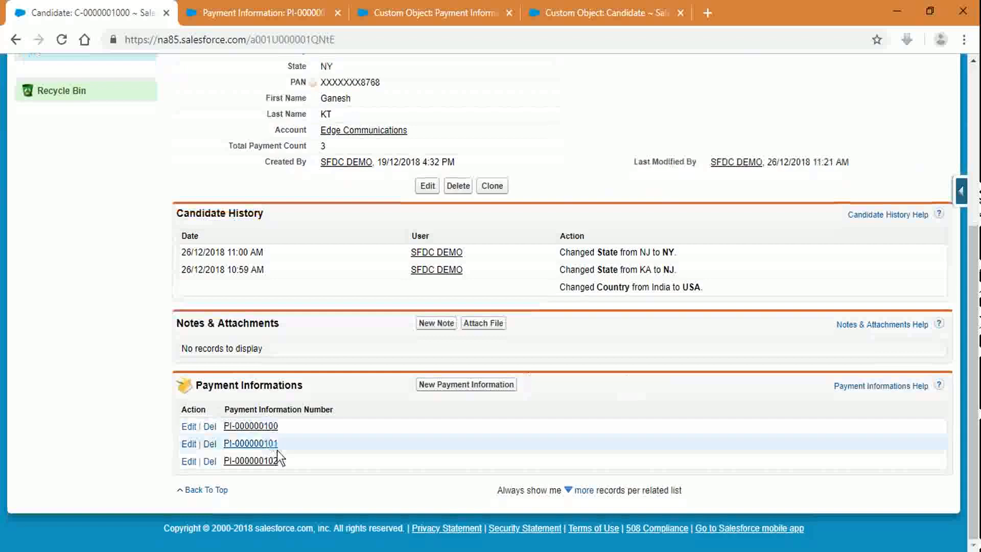
pyautogui.click(255, 13)
pyautogui.click(114, 6)
pyautogui.scroll(5, 200, 125)
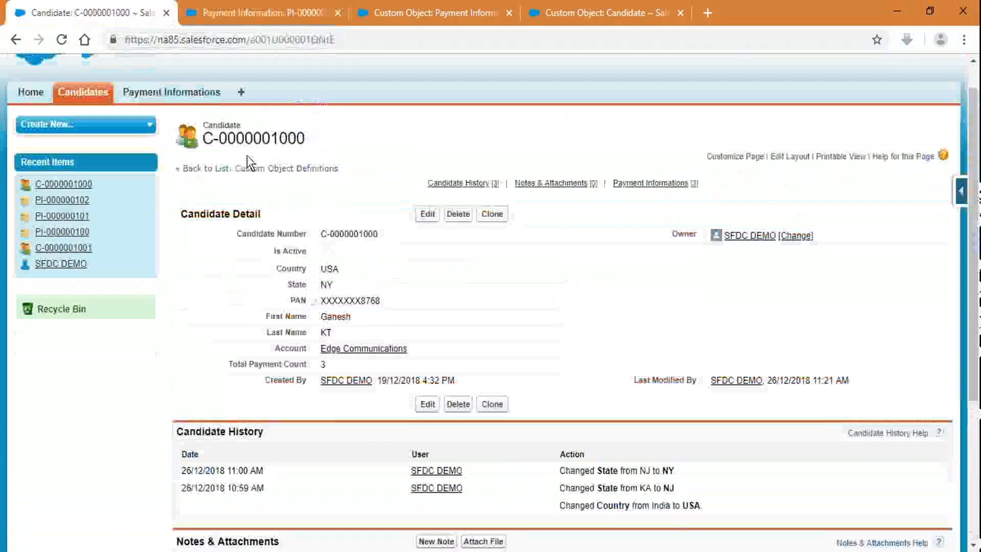
pyautogui.click(99, 129)
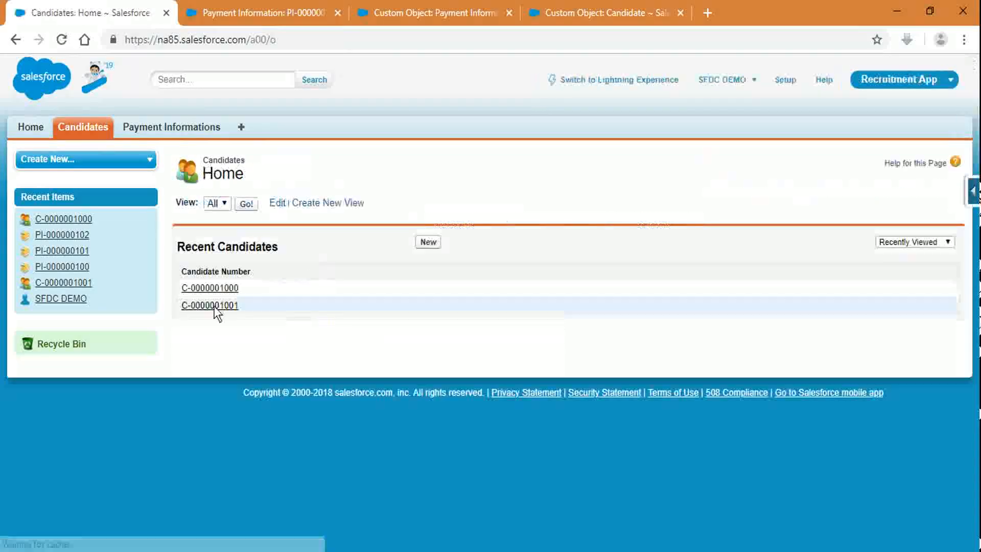
pyautogui.click(218, 305)
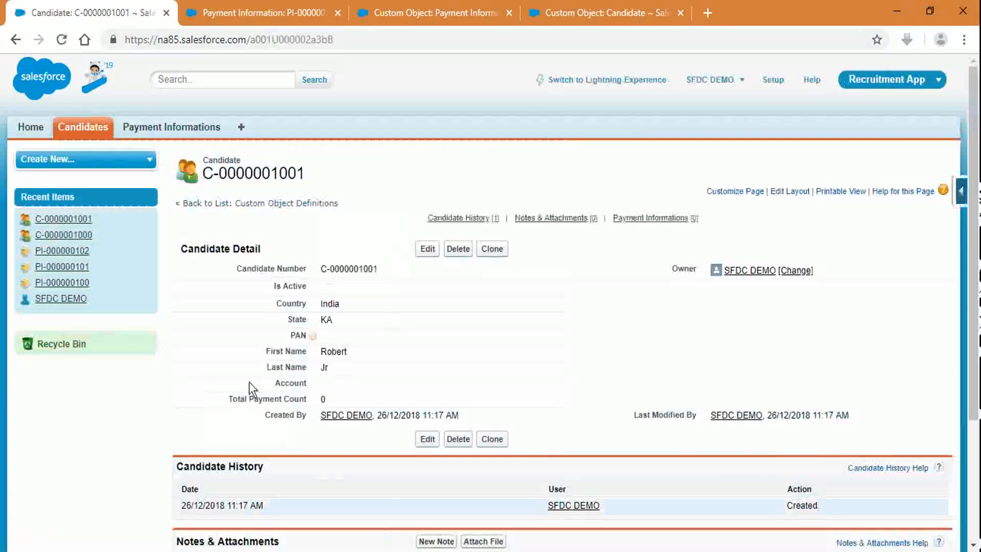
pyautogui.scroll(-3, 294, 482)
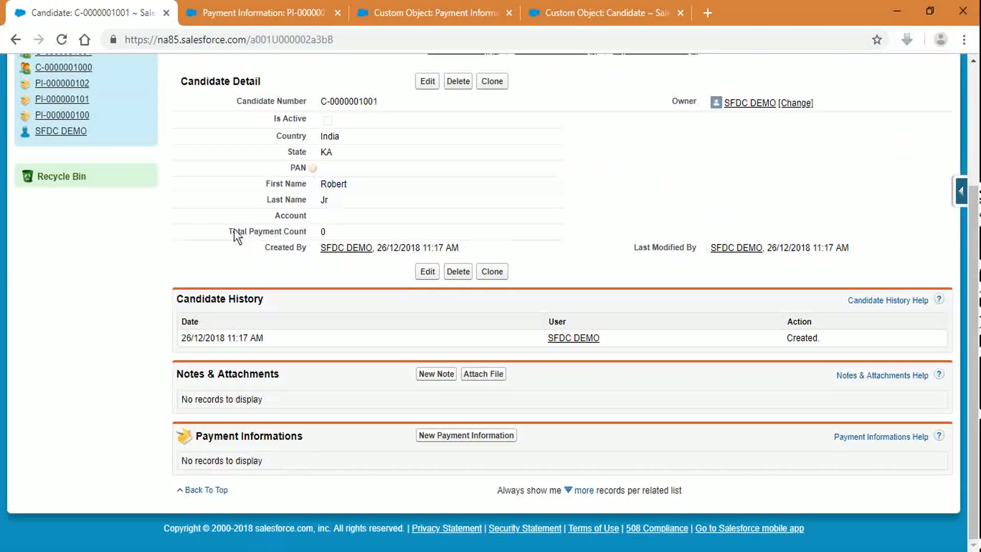
pyautogui.tripleClick(344, 226)
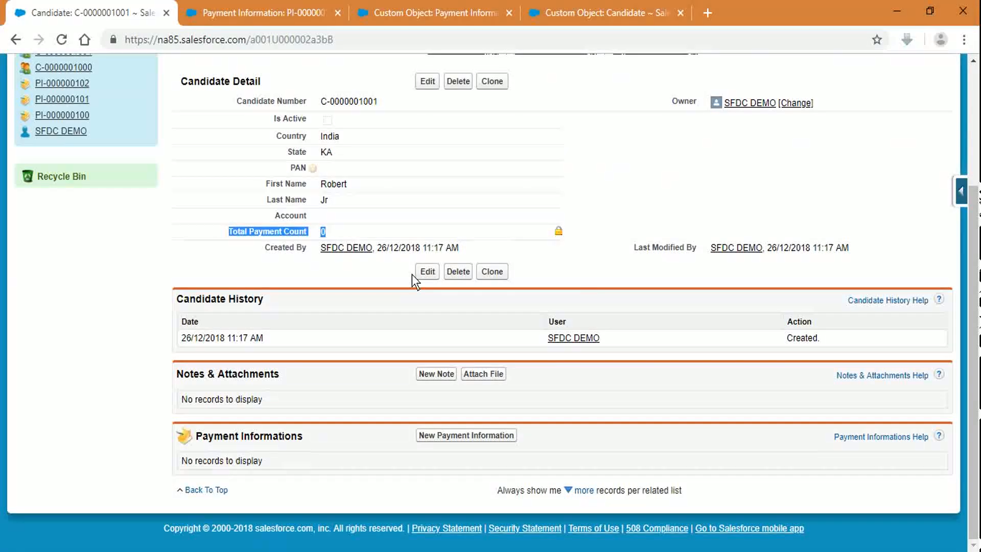
pyautogui.click(720, 206)
pyautogui.scroll(3, 580, 209)
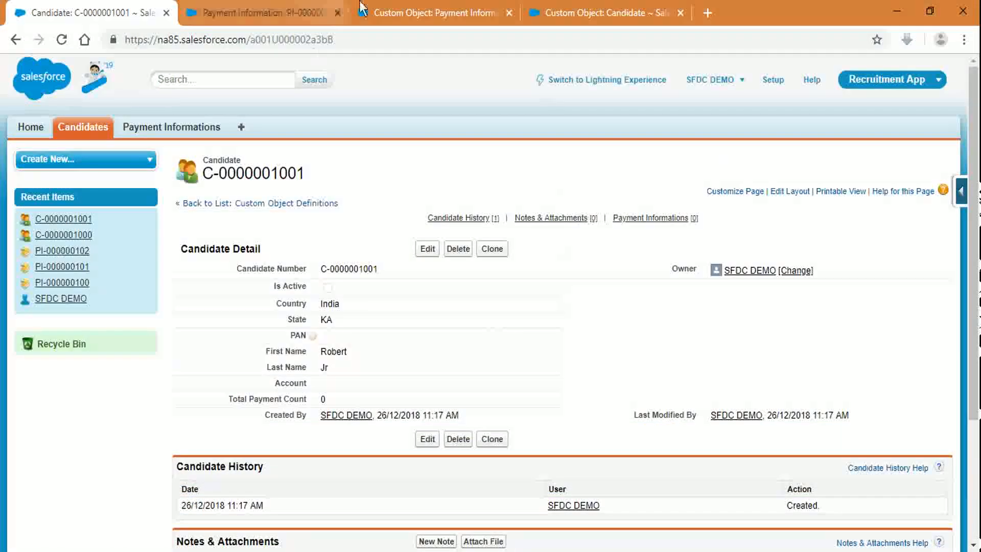
pyautogui.click(492, 12)
pyautogui.click(554, 12)
# Step: Start a new Roll-Up Summary custom field on the Candidate object
pyautogui.click(406, 335)
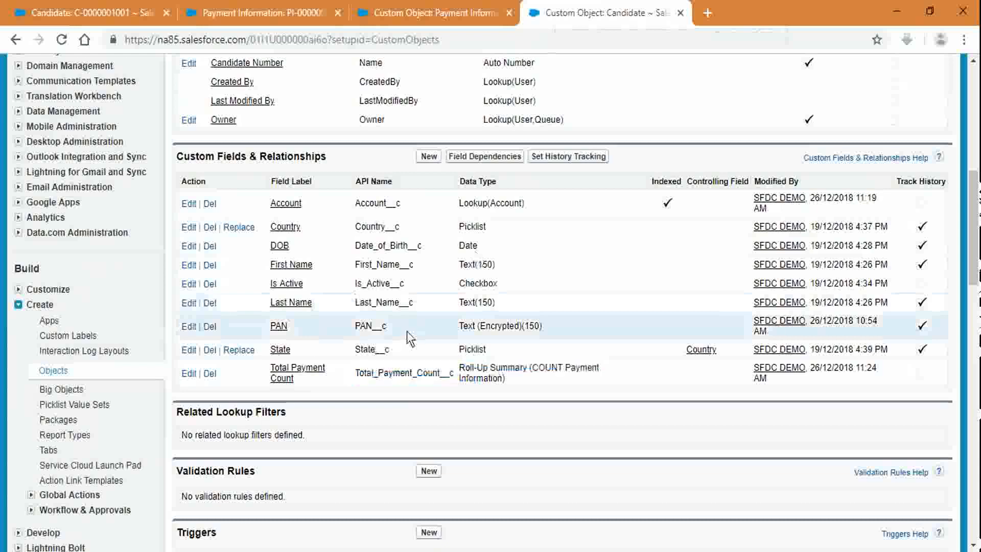
pyautogui.click(426, 160)
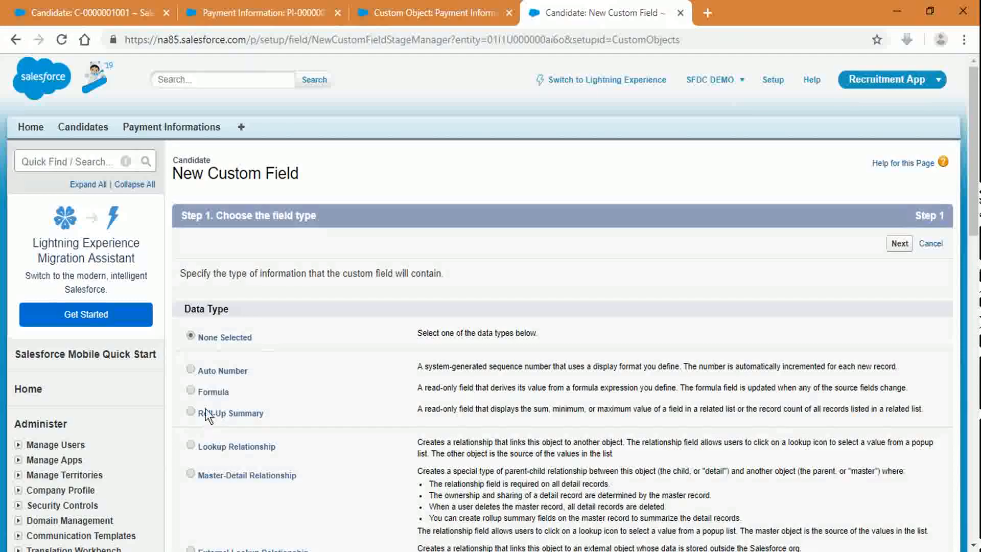
pyautogui.click(900, 244)
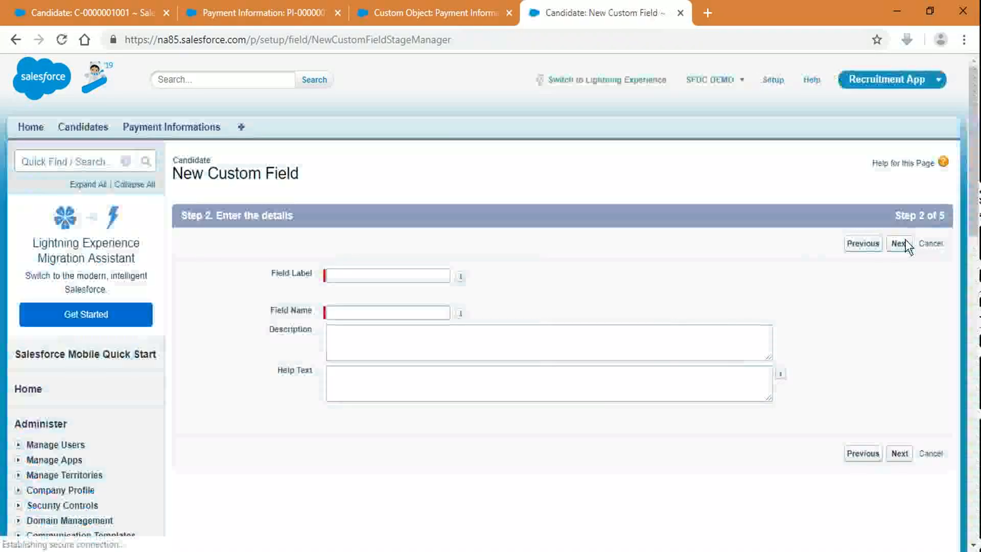
# Step: Label the field Total Payment Amount (name Total_Payment_Amount) and continue to summary calculation
pyautogui.click(386, 275)
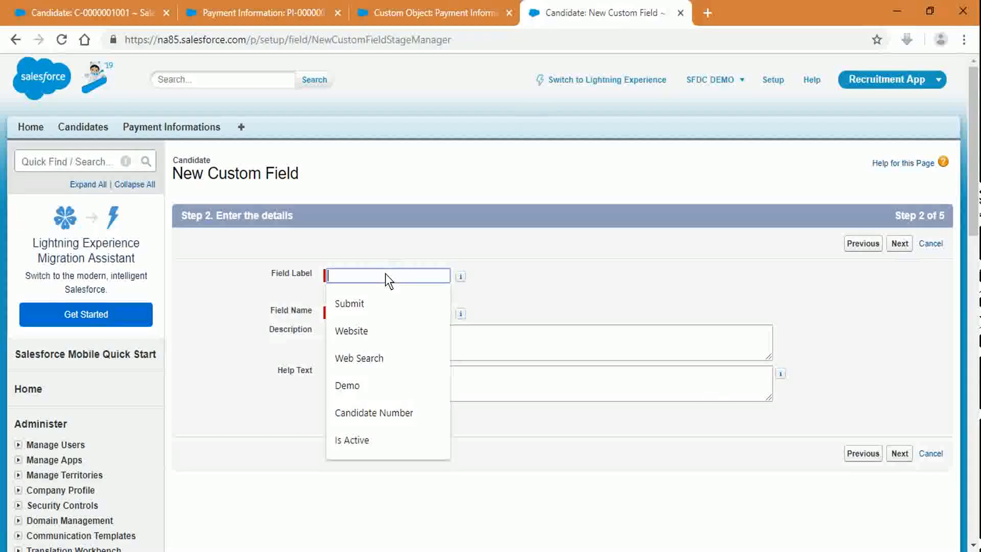
pyautogui.write('T')
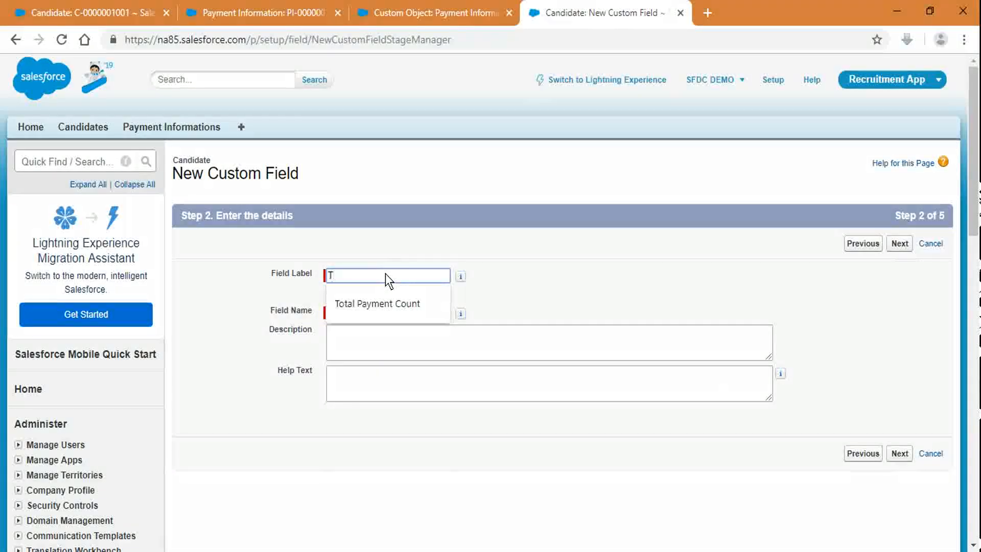
pyautogui.press('Down')
pyautogui.press('Return')
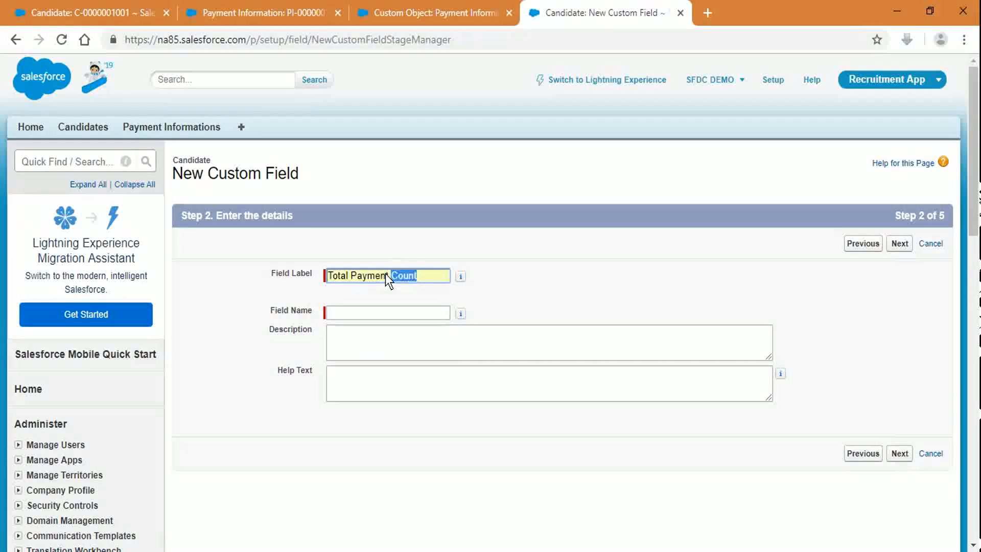
pyautogui.press('BackSpace')
pyautogui.write('Amount')
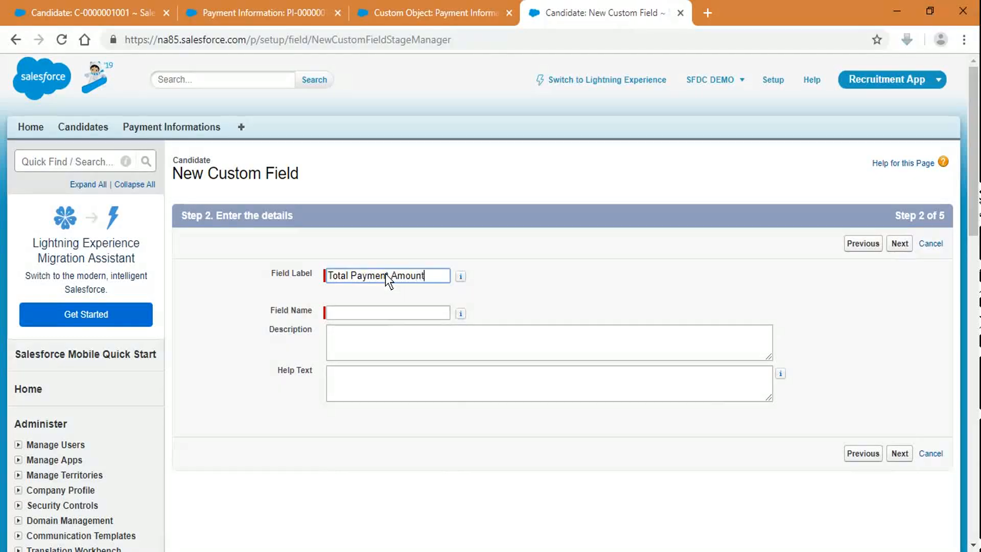
pyautogui.press('Tab')
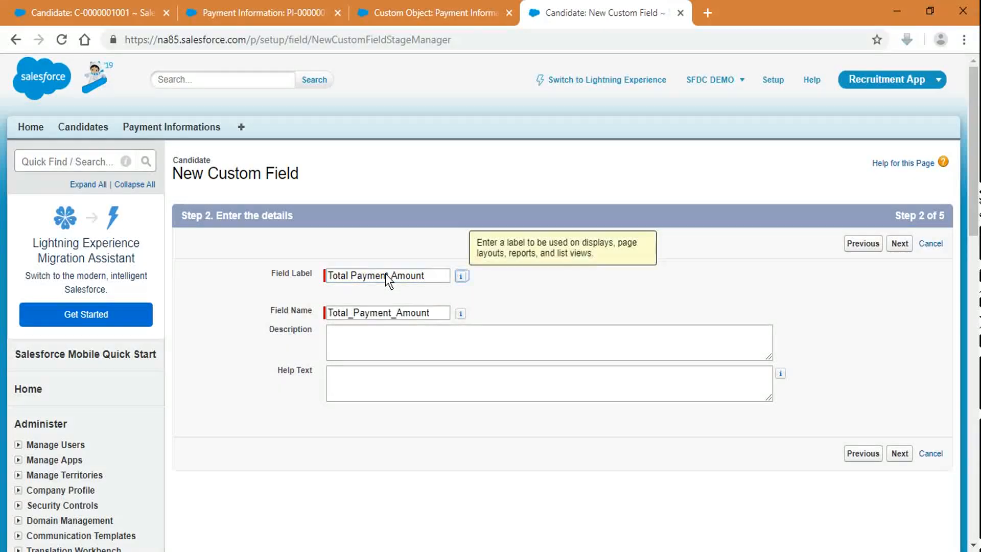
pyautogui.click(901, 243)
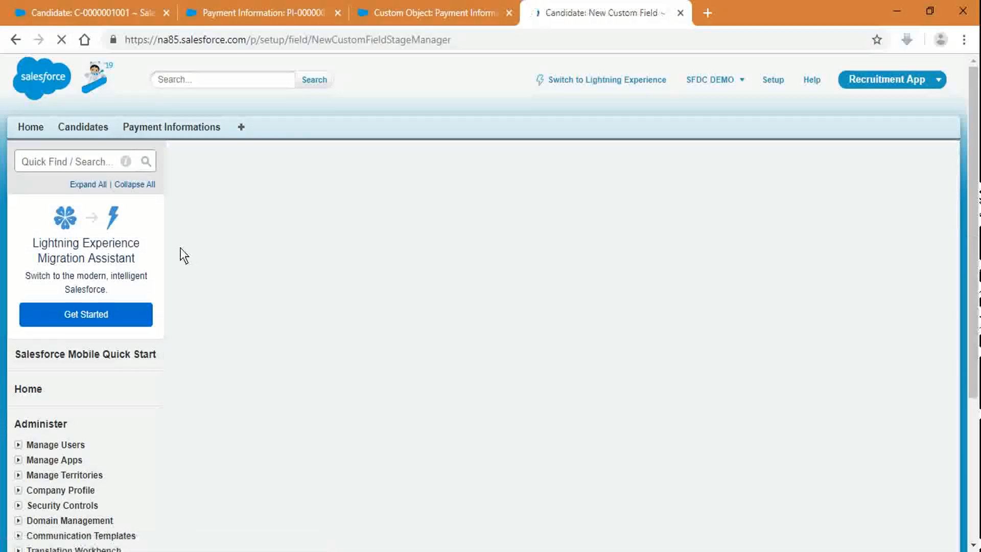
pyautogui.click(349, 311)
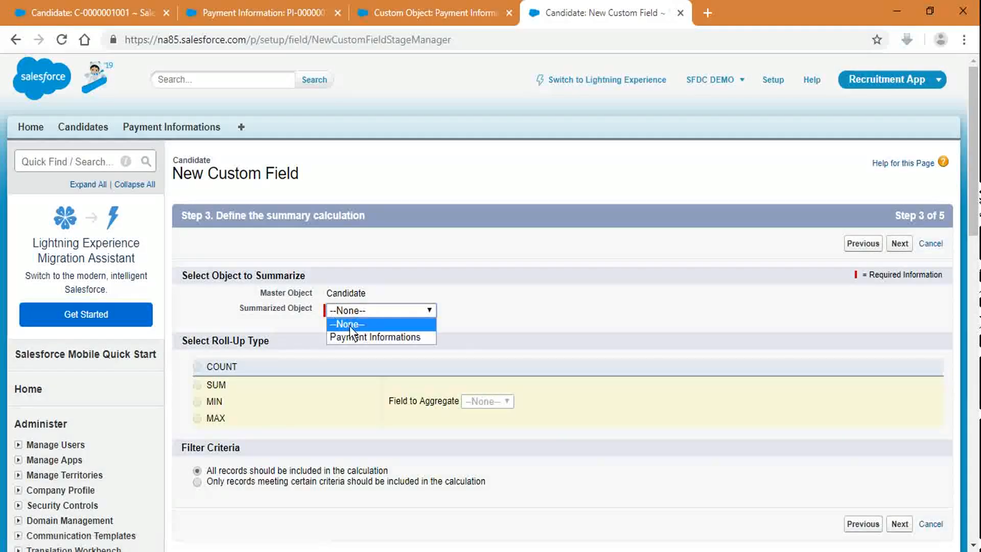
# Step: Make the roll-up SUM Installment Amount across Payment Informations records
pyautogui.click(353, 336)
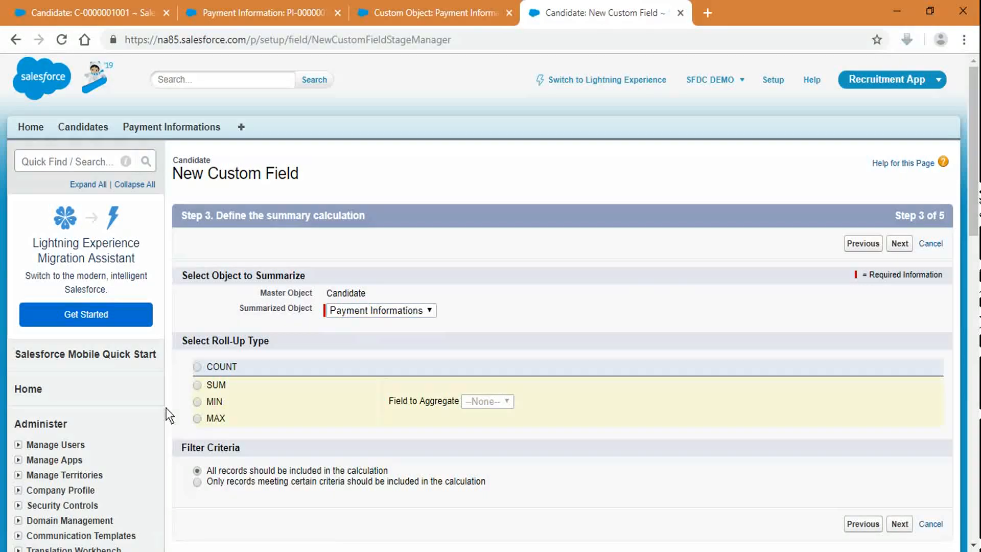
pyautogui.click(197, 384)
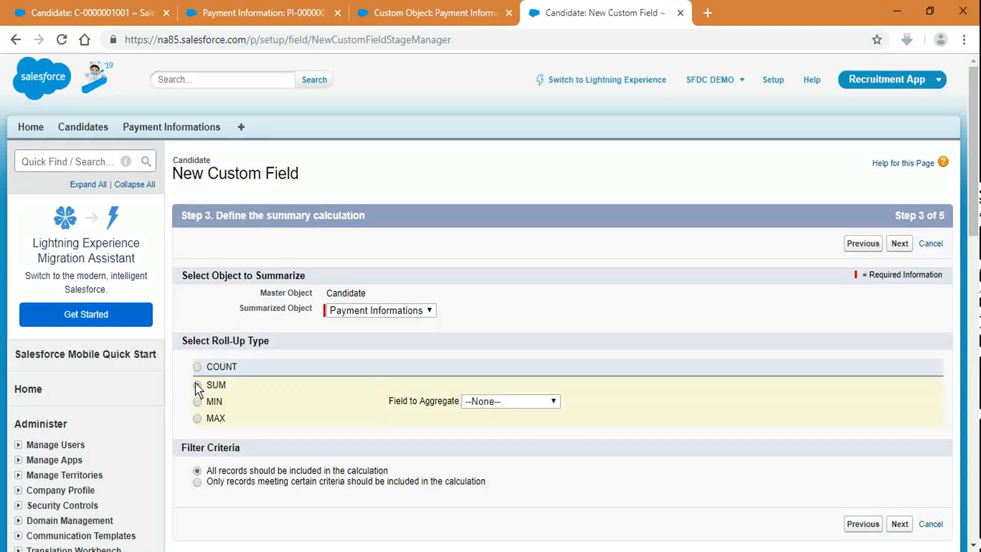
pyautogui.click(535, 404)
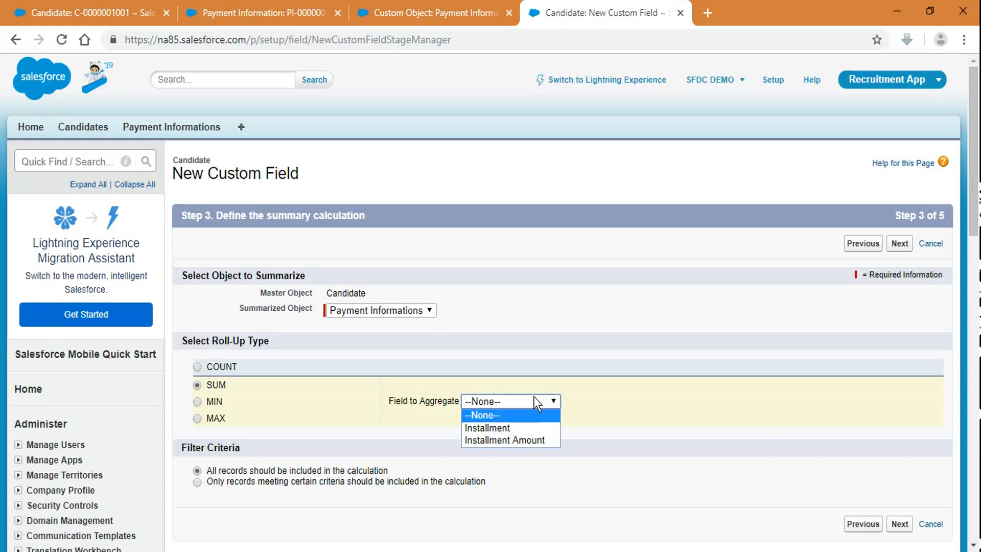
pyautogui.click(541, 440)
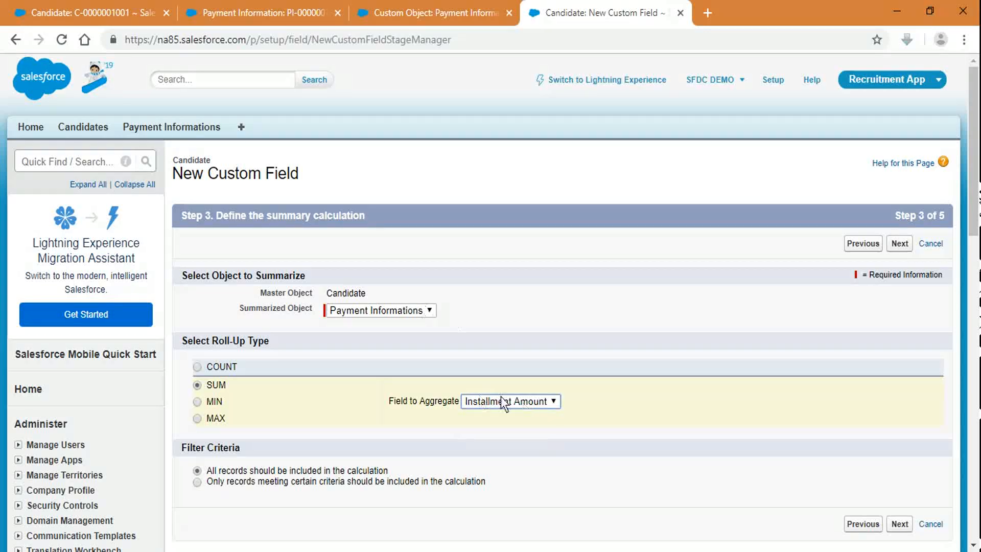
# Step: Keep the field on the Candidate Layout and save Total Payment Amount
pyautogui.click(900, 244)
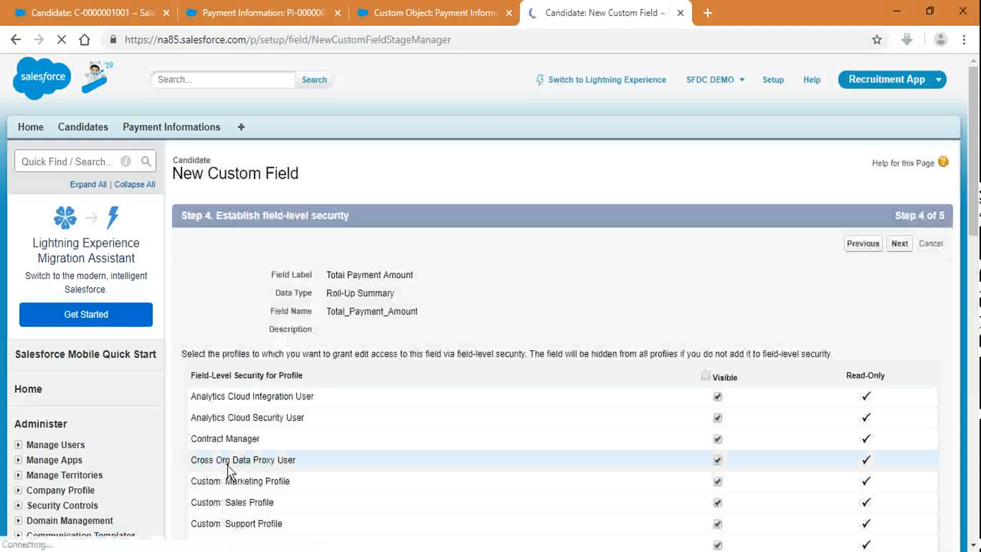
pyautogui.click(906, 240)
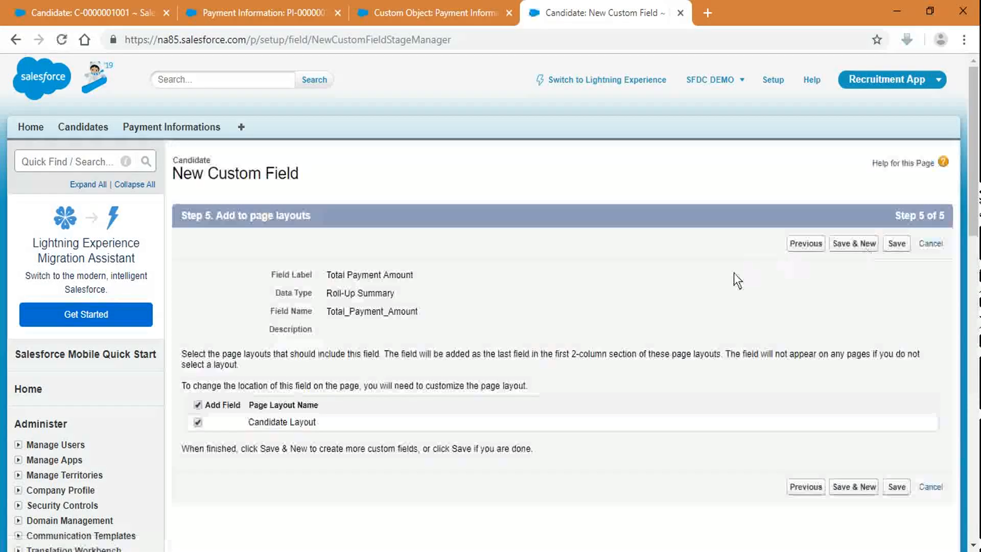
pyautogui.click(895, 243)
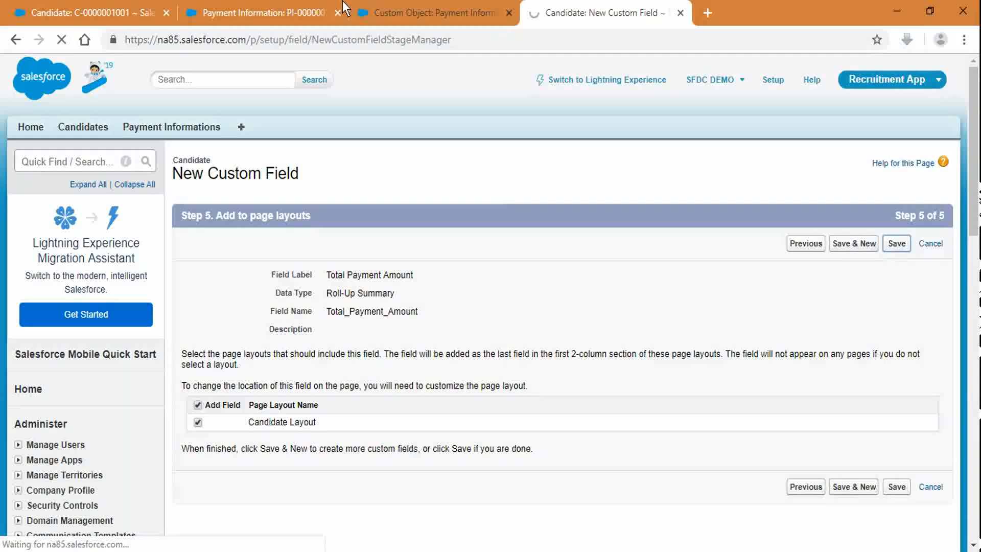
pyautogui.click(122, 9)
pyautogui.click(211, 40)
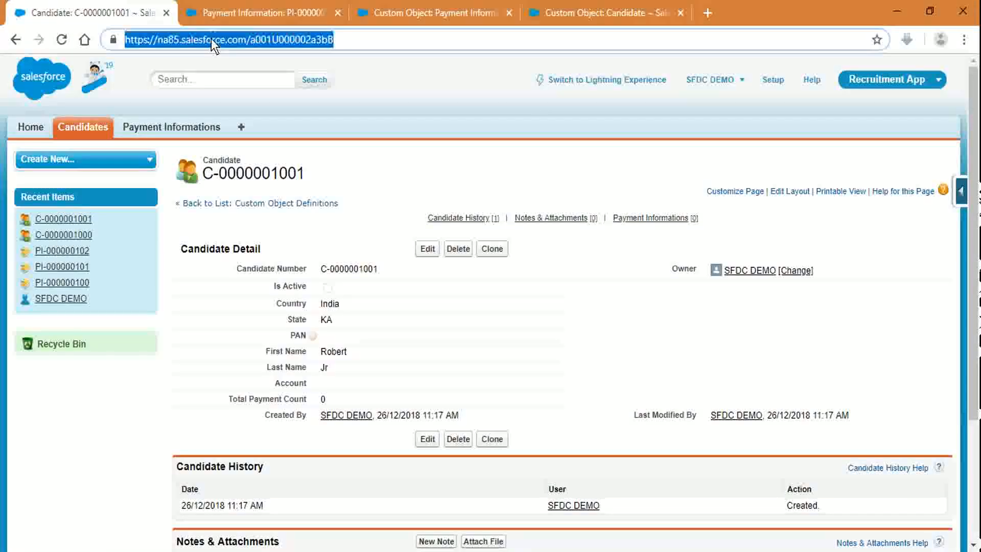
pyautogui.press('Return')
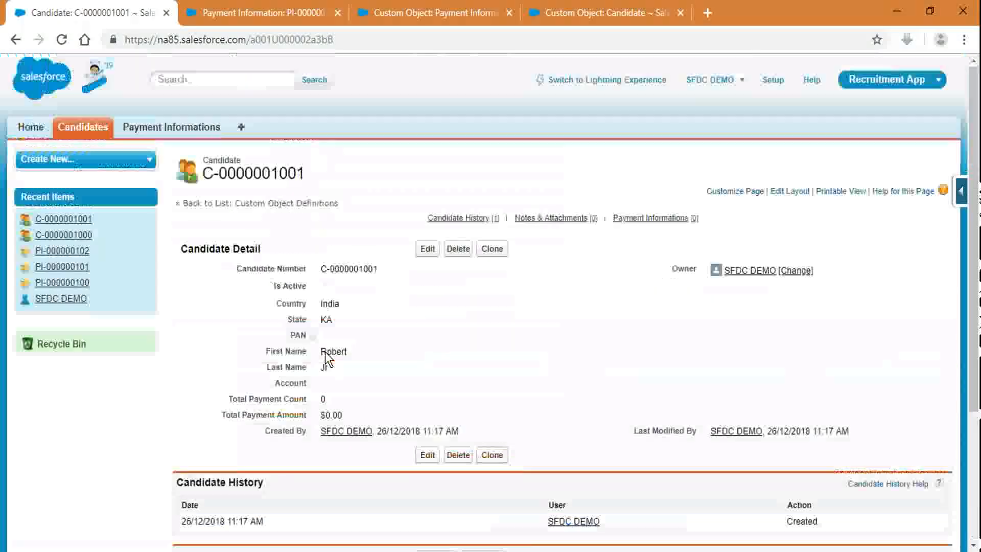
pyautogui.click(278, 13)
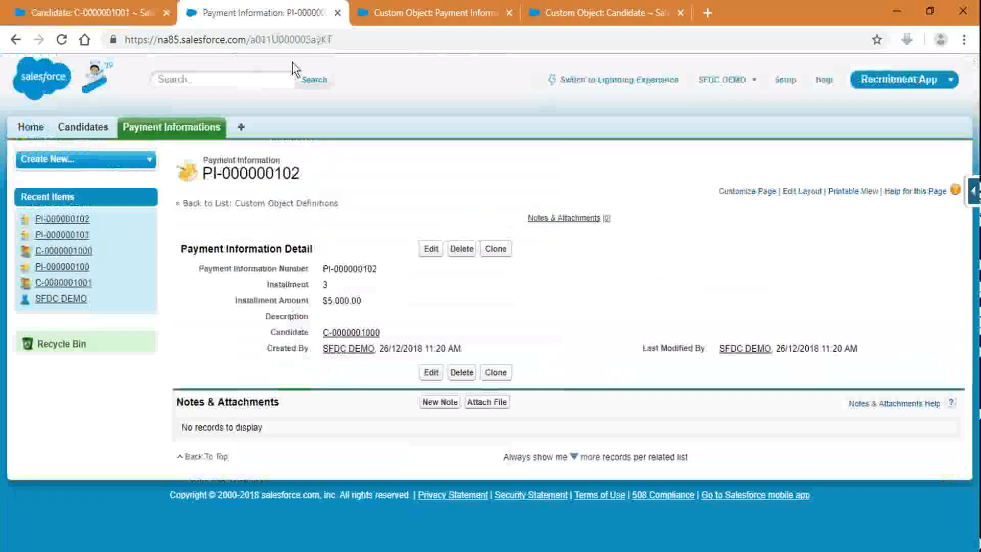
pyautogui.middleClick(357, 337)
pyautogui.moveTo(405, 7); pyautogui.dragTo(153, 9)
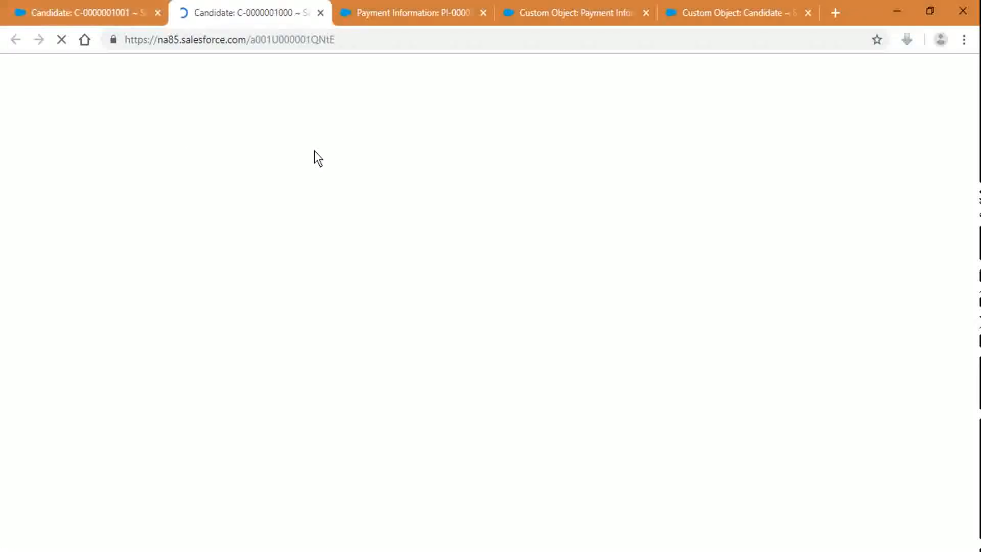
pyautogui.middleClick(146, 9)
# Step: Verify Total Payment Amount $8,000.00 and Total Payment Count 3 against the payment's installment
pyautogui.doubleClick(232, 417)
pyautogui.moveTo(300, 418); pyautogui.dragTo(404, 415)
pyautogui.click(682, 372)
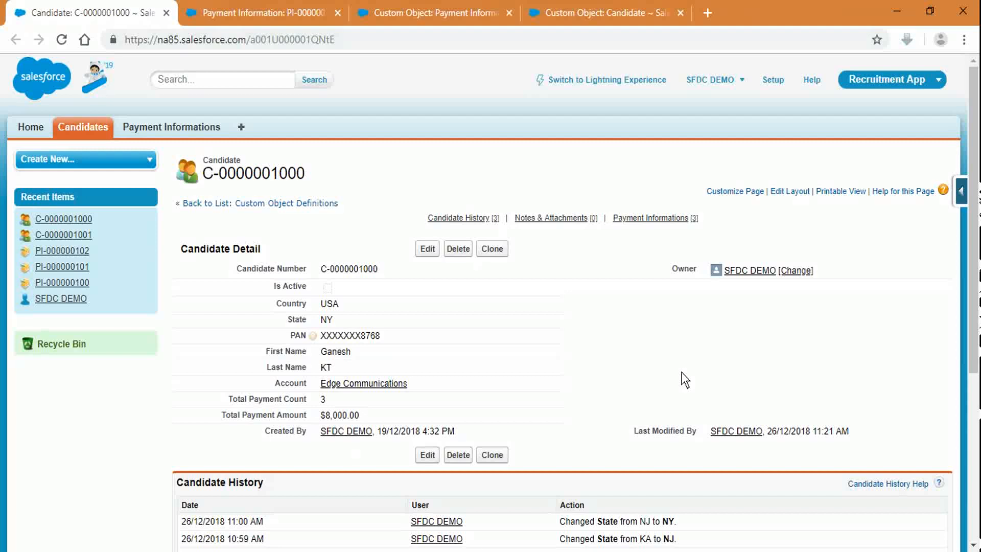
pyautogui.scroll(-5, 681, 372)
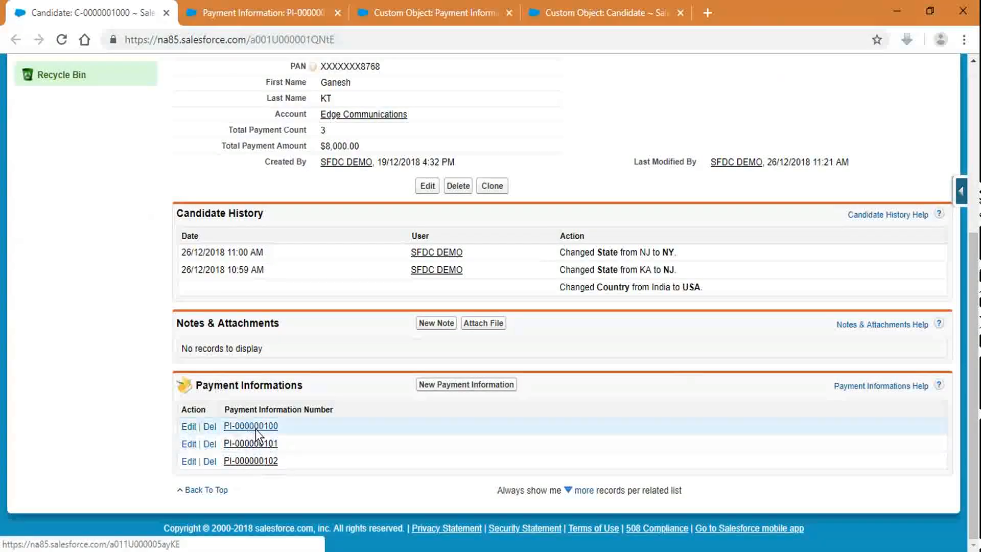
pyautogui.click(279, 11)
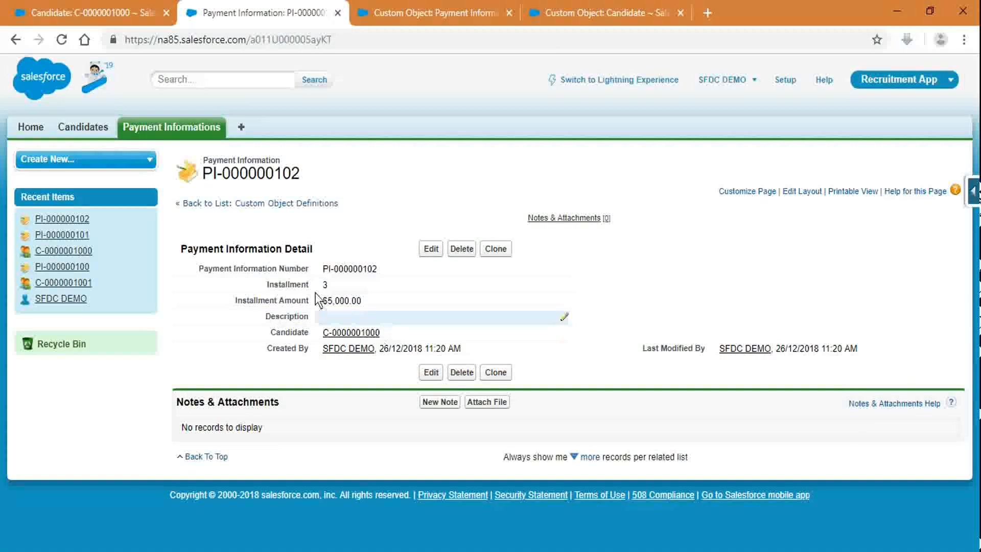
pyautogui.click(156, 7)
pyautogui.scroll(5, 471, 419)
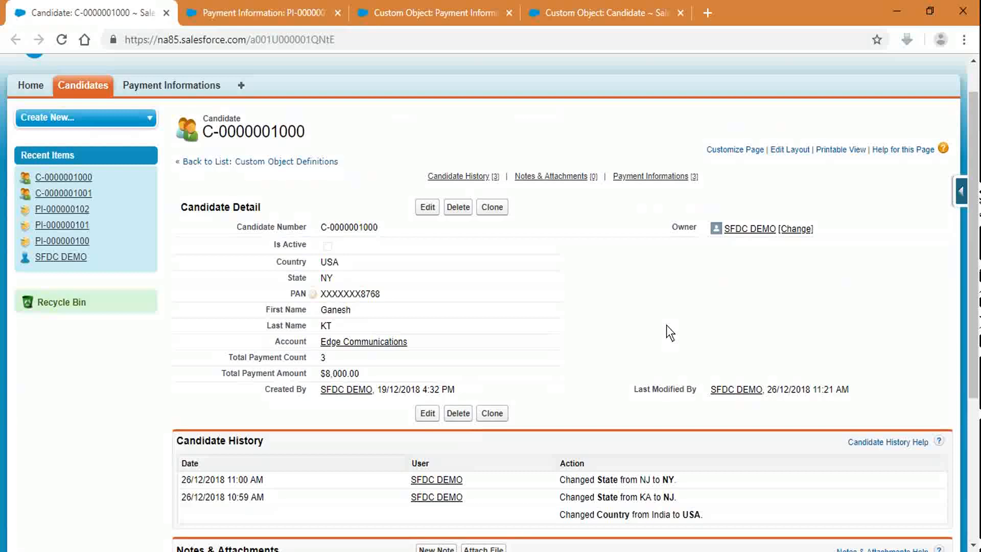
pyautogui.click(542, 12)
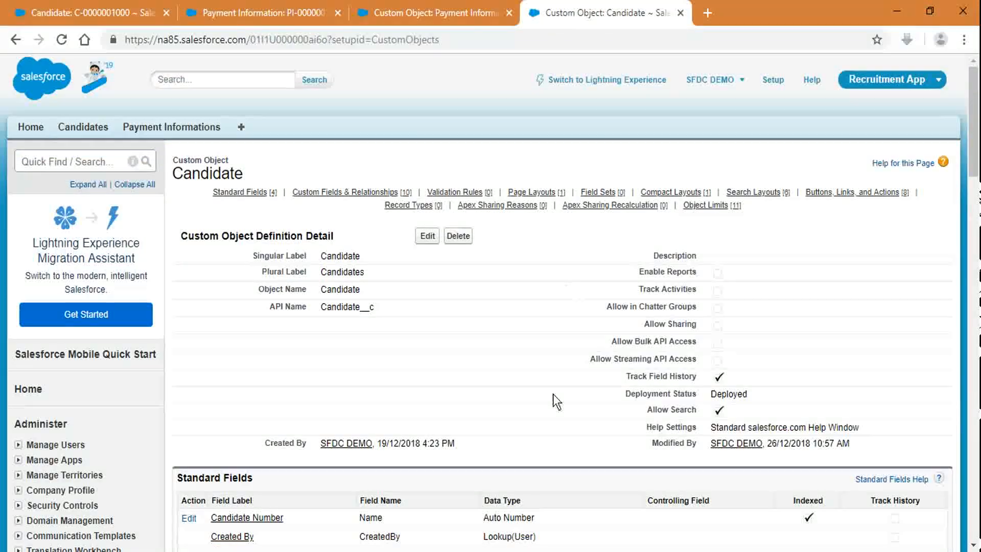
pyautogui.scroll(-3, 535, 412)
pyautogui.scroll(-9, 535, 412)
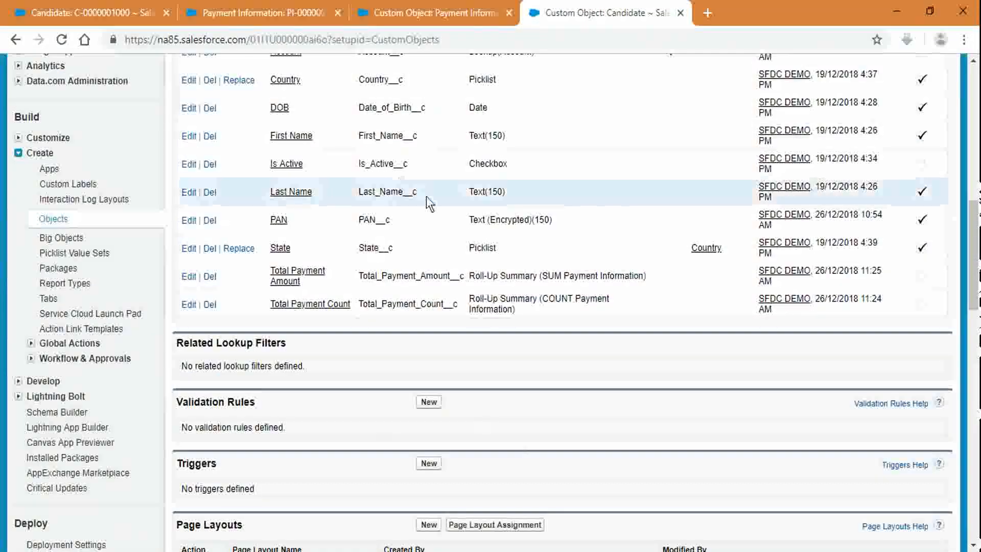
pyautogui.scroll(1, 591, 360)
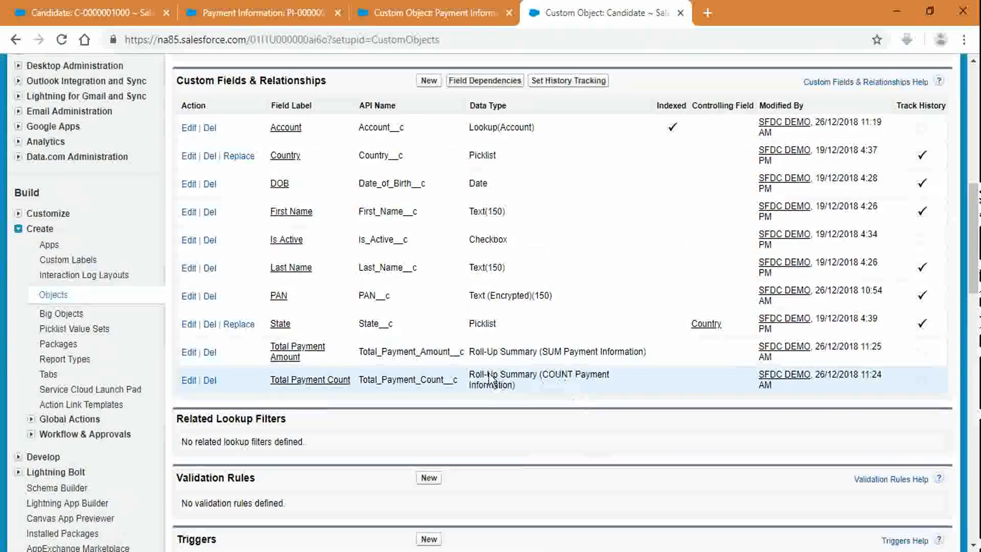
pyautogui.click(429, 82)
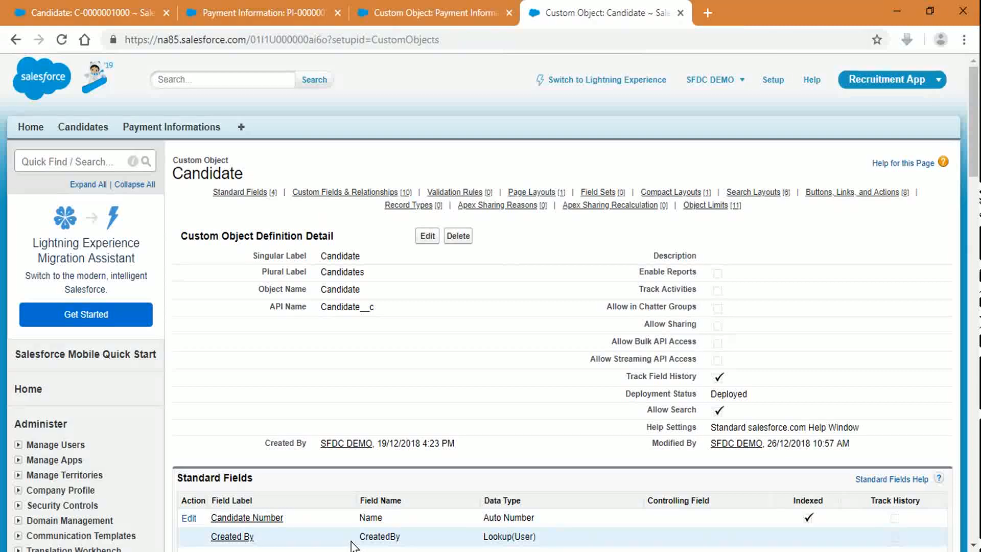
pyautogui.scroll(-6, 351, 541)
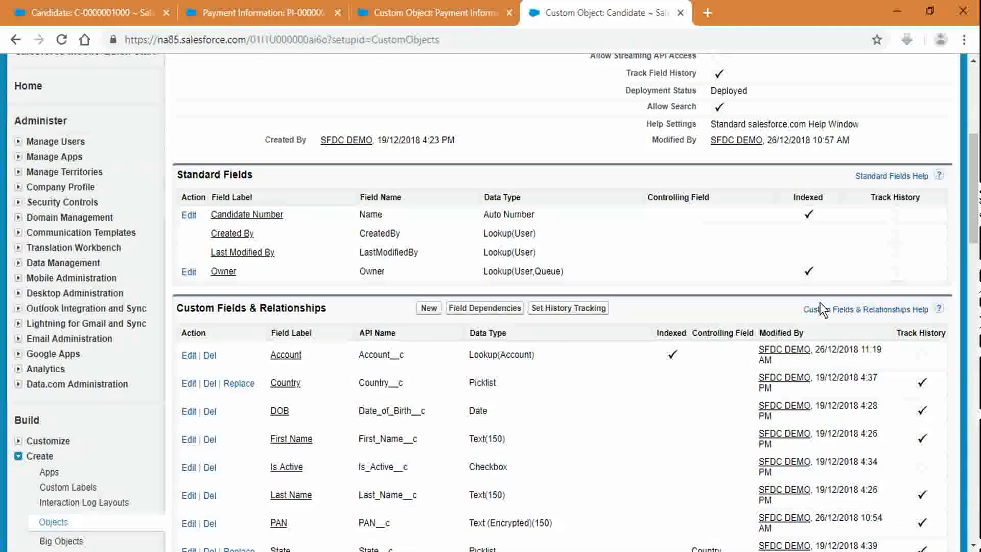
pyautogui.scroll(-4, 820, 303)
pyautogui.scroll(3, 580, 233)
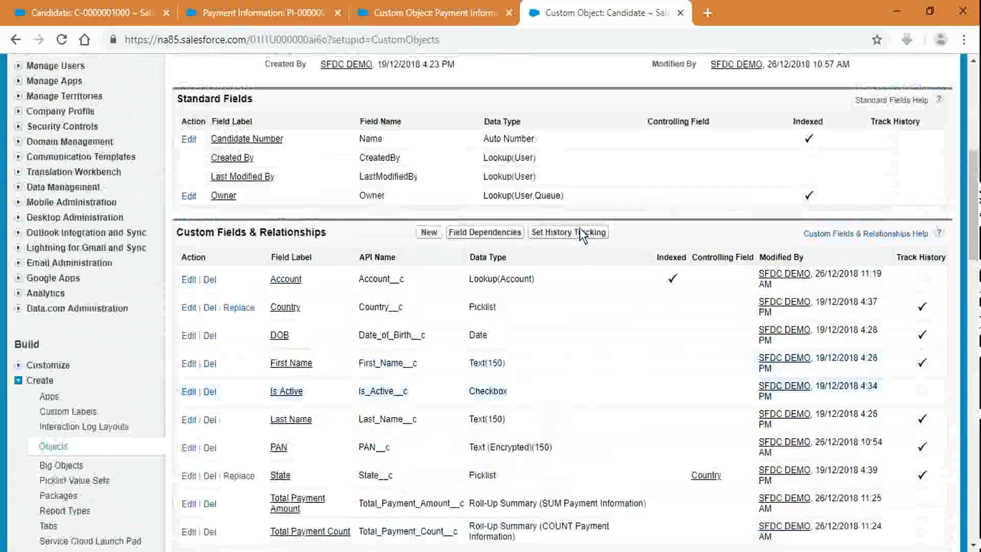
pyautogui.click(43, 9)
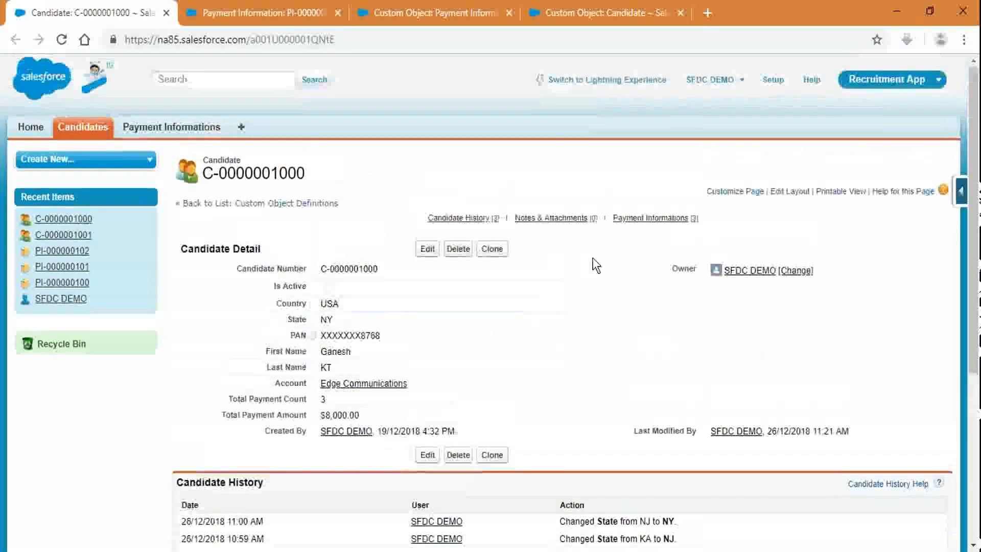
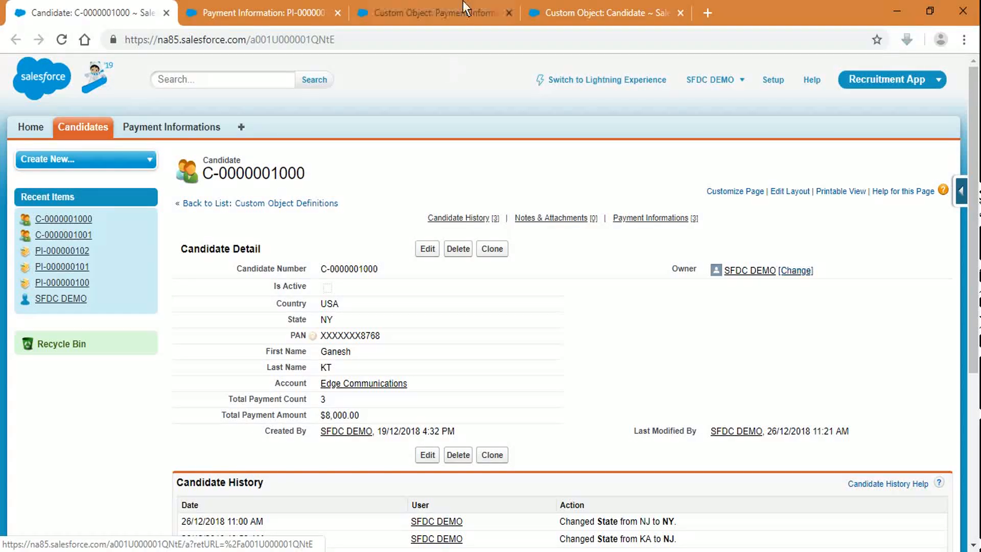
# Step: Go to the Candidate object's setup page and jump to its Buttons, Links, and Actions list
pyautogui.click(595, 11)
pyautogui.scroll(1, 566, 246)
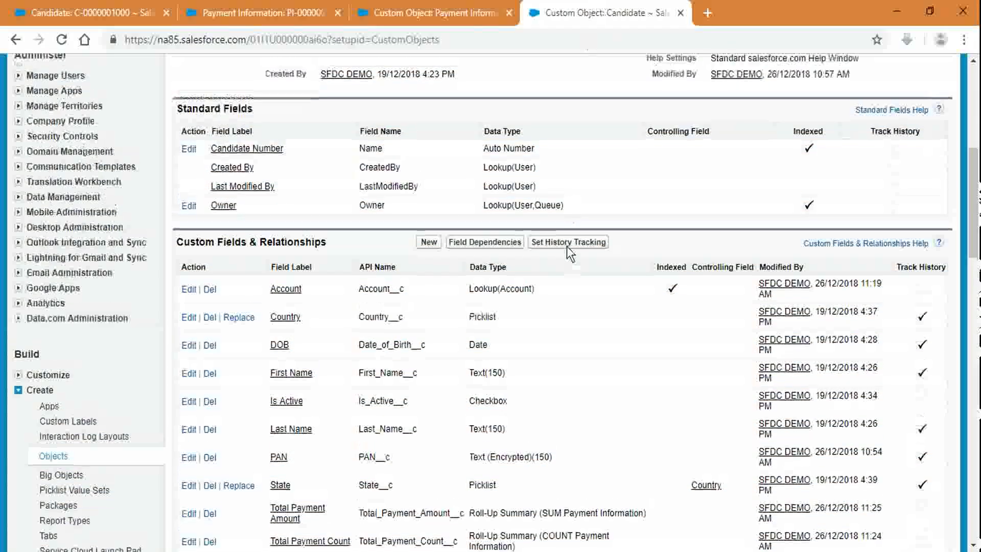
pyautogui.scroll(7, 566, 246)
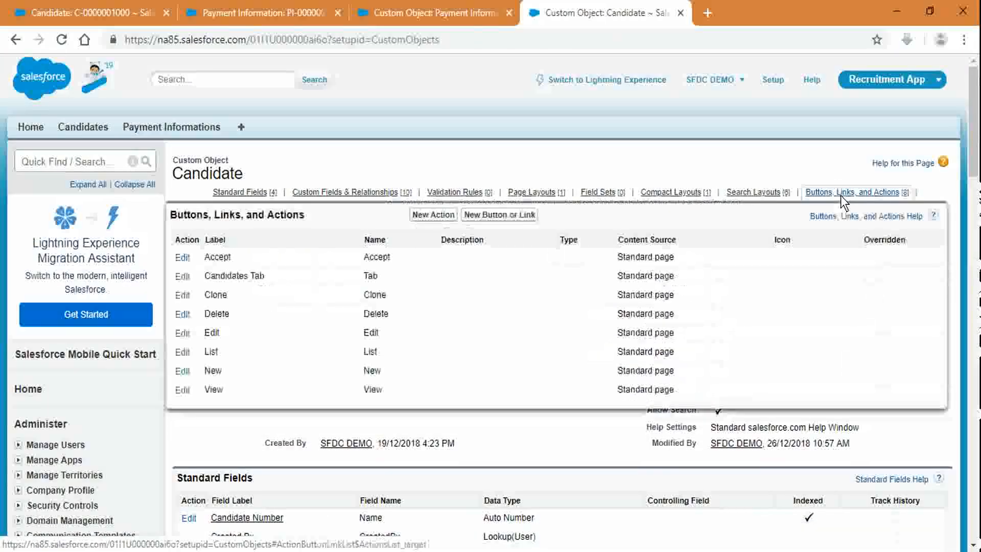
pyautogui.click(840, 195)
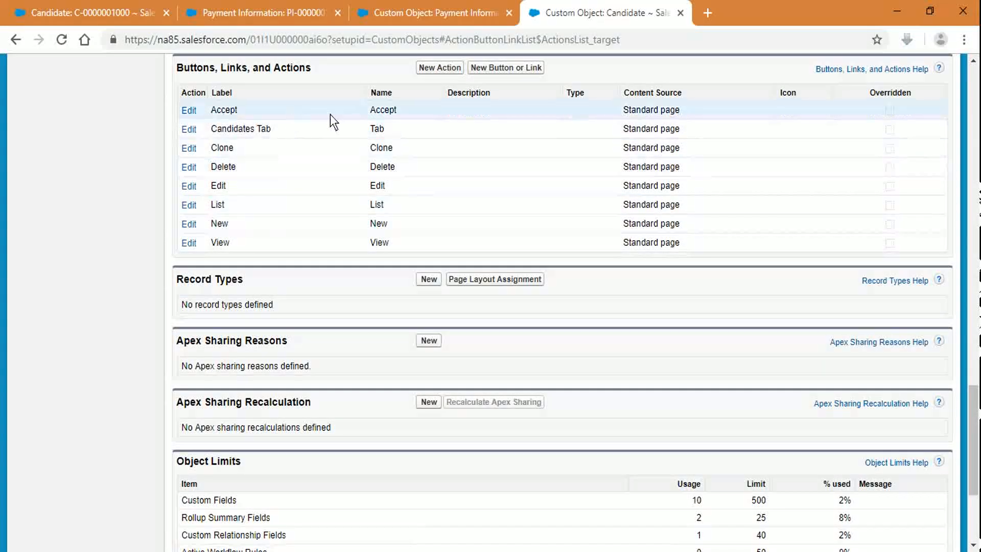
# Step: Start a new Candidate custom button with an empty description and Detail Page Button display type
pyautogui.click(492, 66)
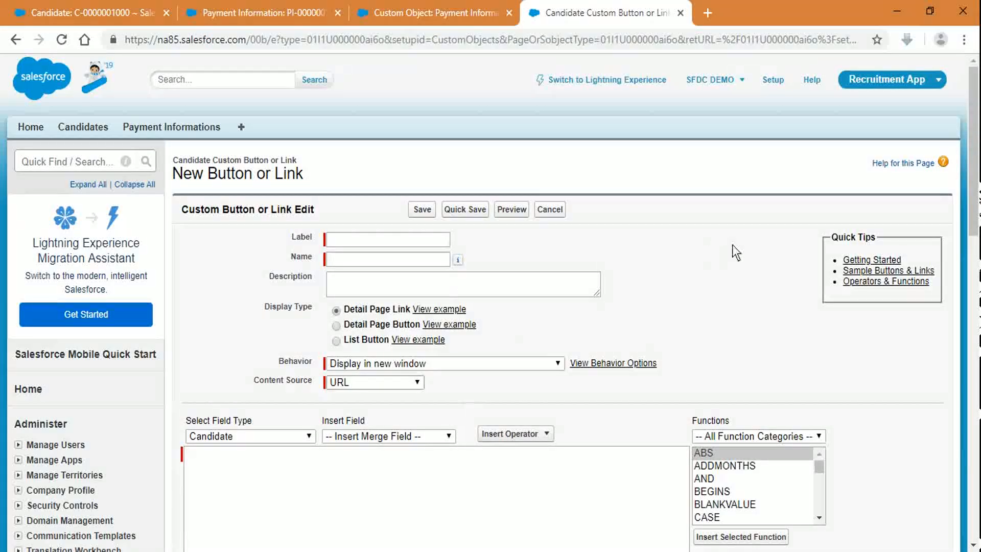
pyautogui.scroll(-2, 732, 244)
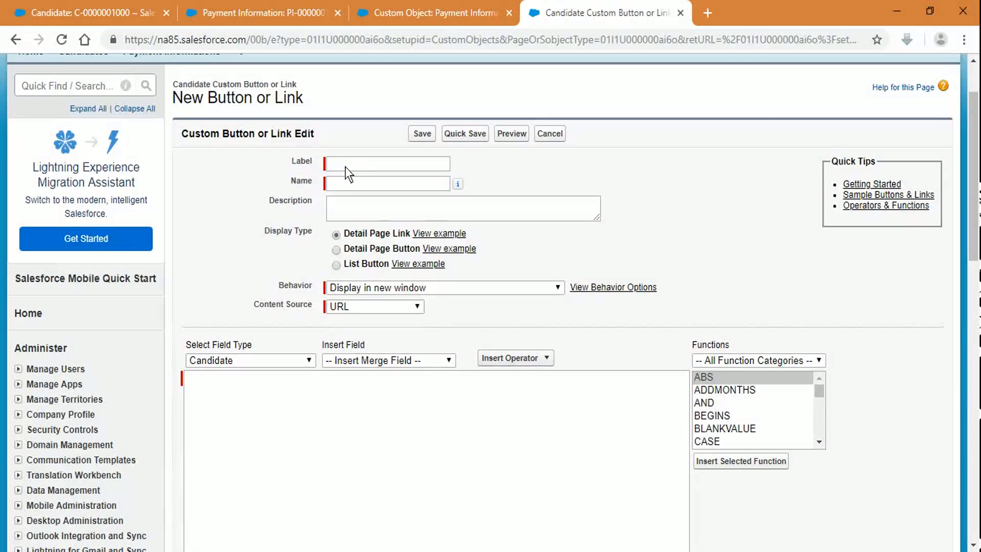
pyautogui.click(345, 212)
pyautogui.click(278, 181)
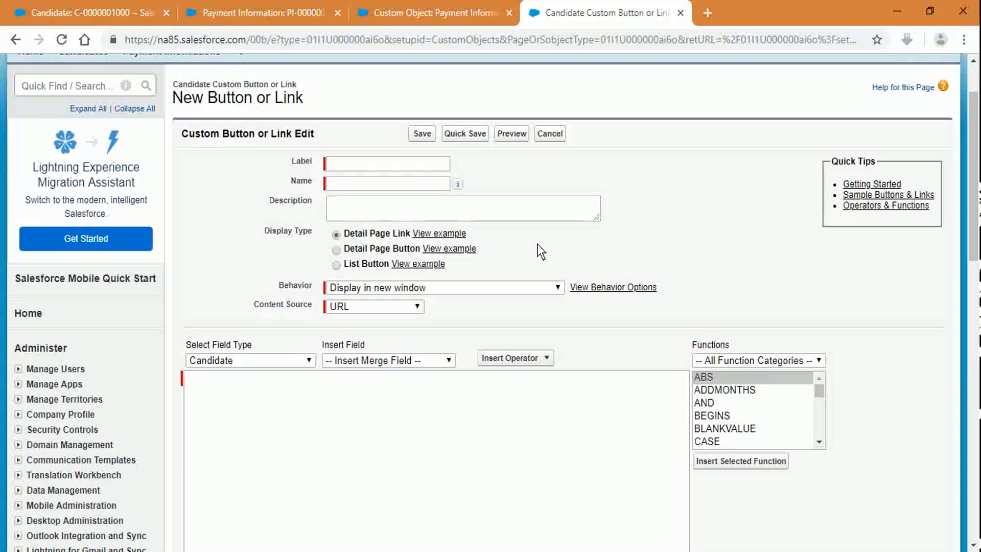
pyautogui.click(391, 248)
pyautogui.click(77, 13)
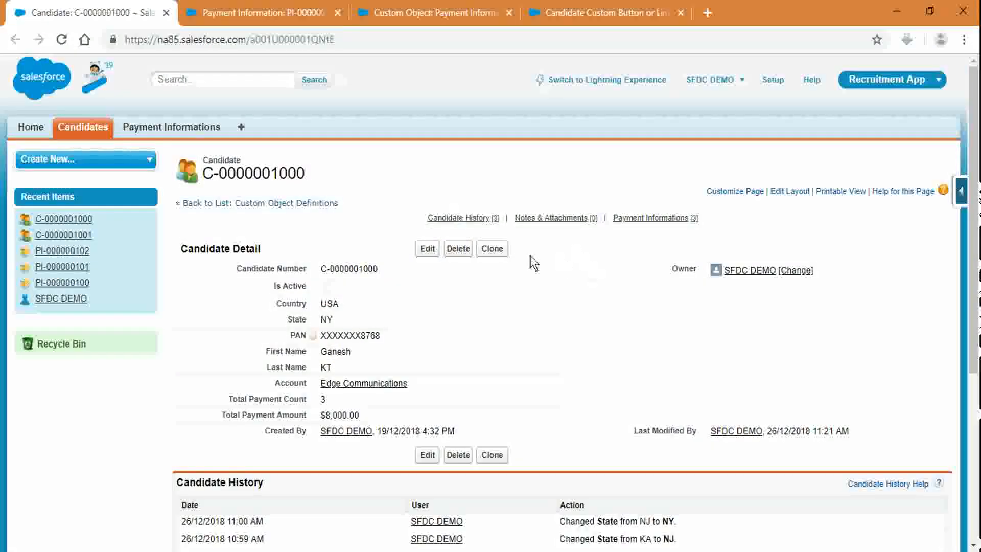
pyautogui.click(613, 13)
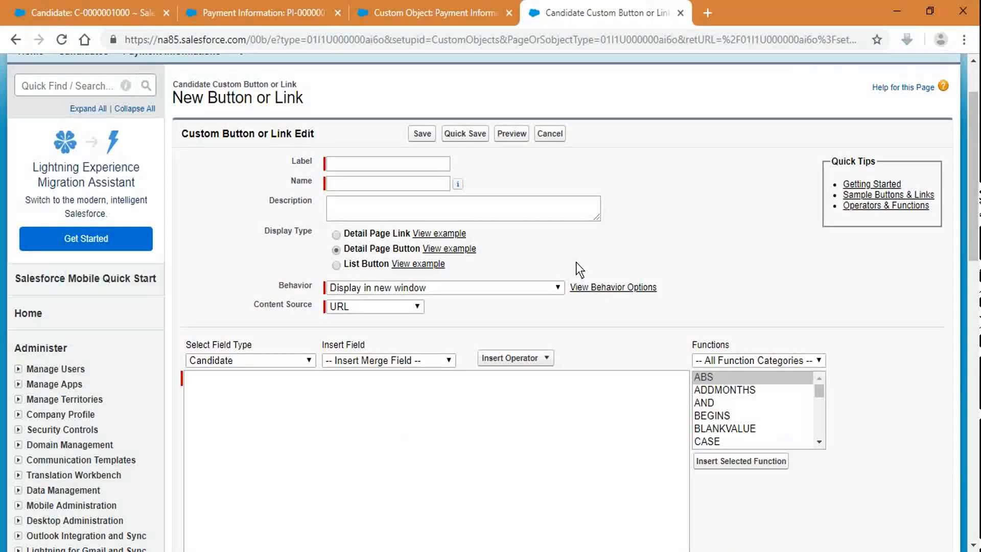
pyautogui.click(370, 262)
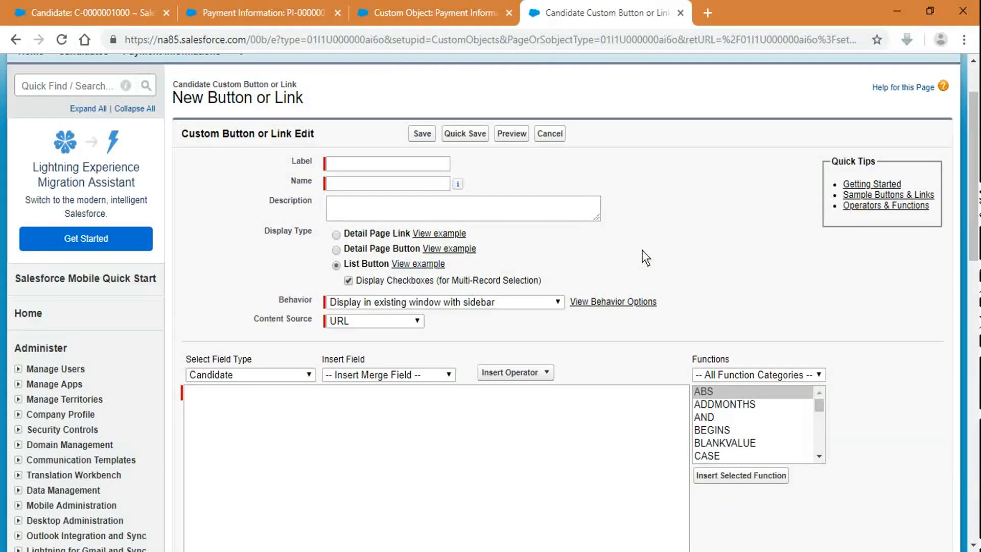
pyautogui.click(97, 12)
pyautogui.scroll(-6, 502, 331)
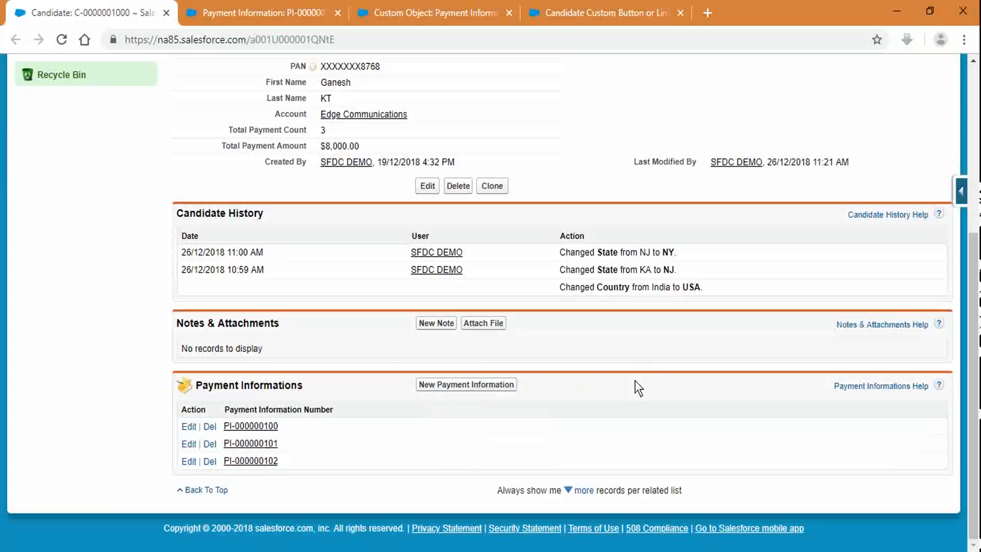
pyautogui.click(603, 12)
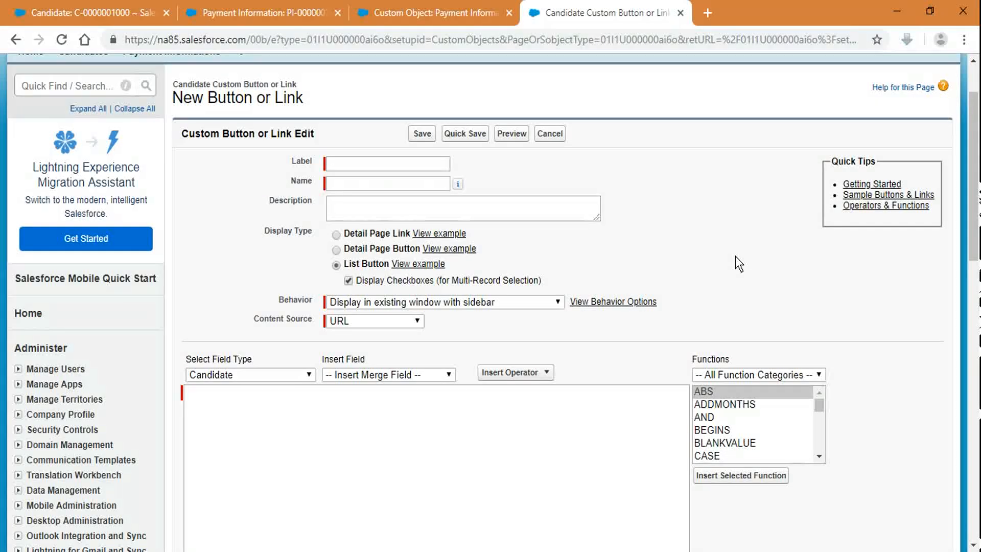
pyautogui.click(370, 232)
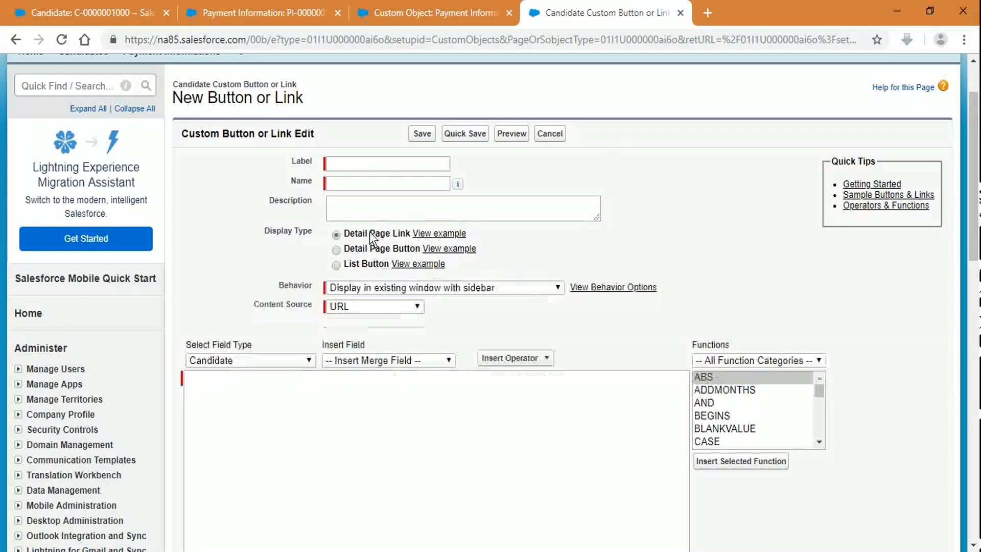
pyautogui.click(344, 167)
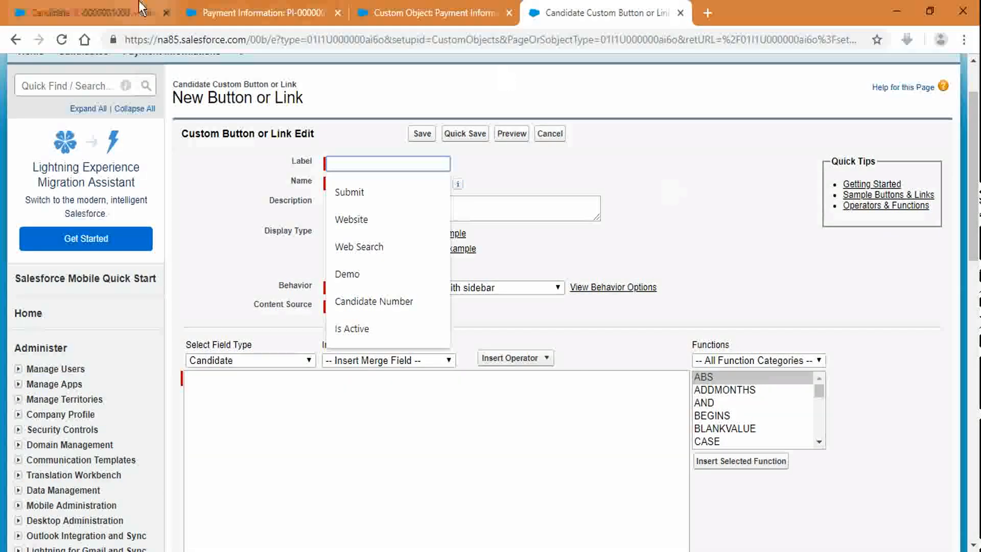
pyautogui.click(69, 5)
pyautogui.scroll(5, 909, 210)
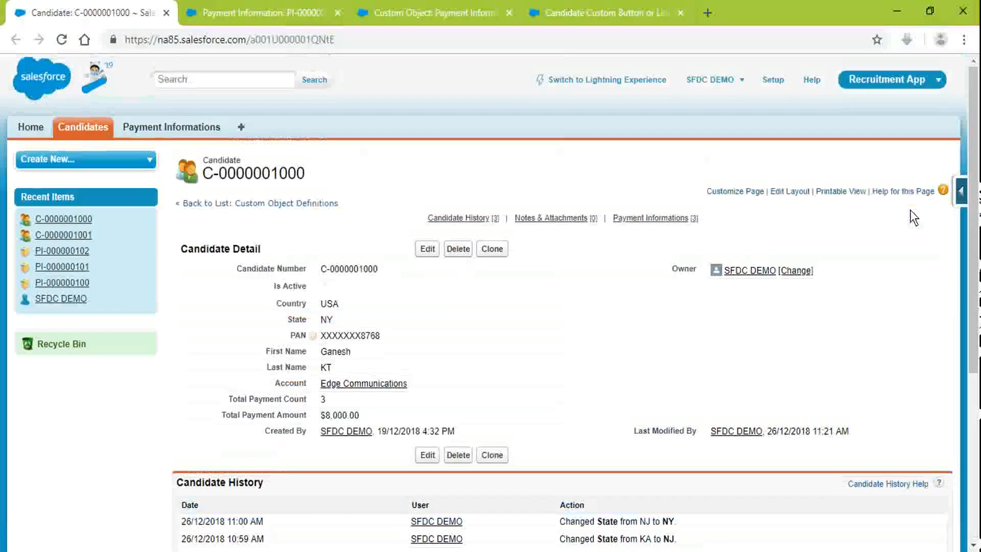
# Step: Cancel the unsaved Candidate button, then start a Candidate number field and cancel it at the details step
pyautogui.click(632, 9)
pyautogui.click(538, 137)
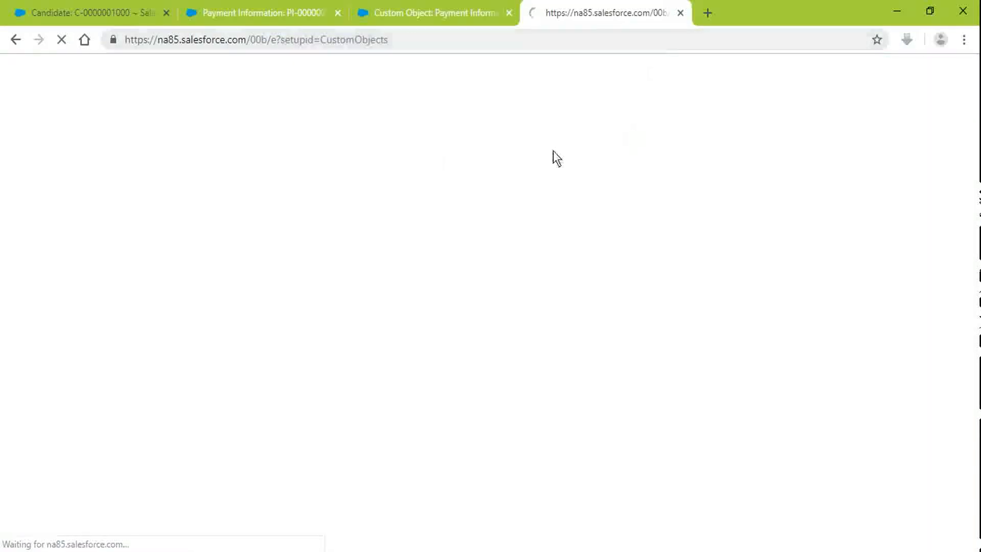
pyautogui.scroll(-10, 427, 323)
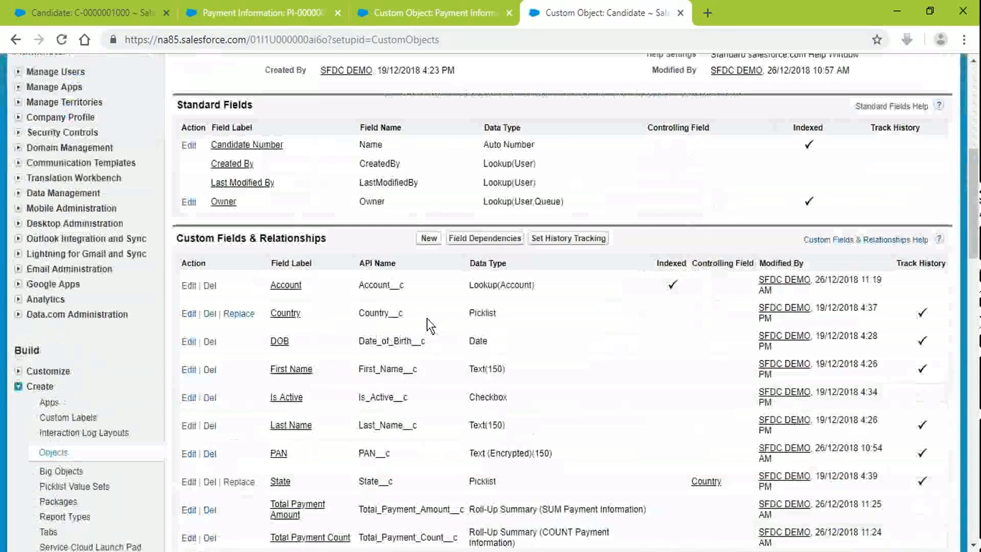
pyautogui.click(428, 80)
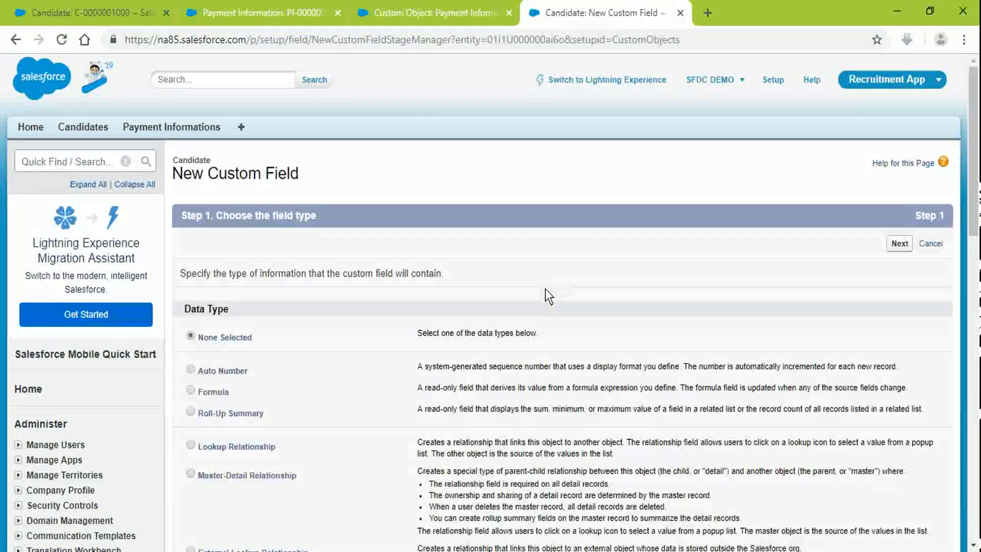
pyautogui.scroll(-7, 556, 314)
pyautogui.scroll(-6, 556, 313)
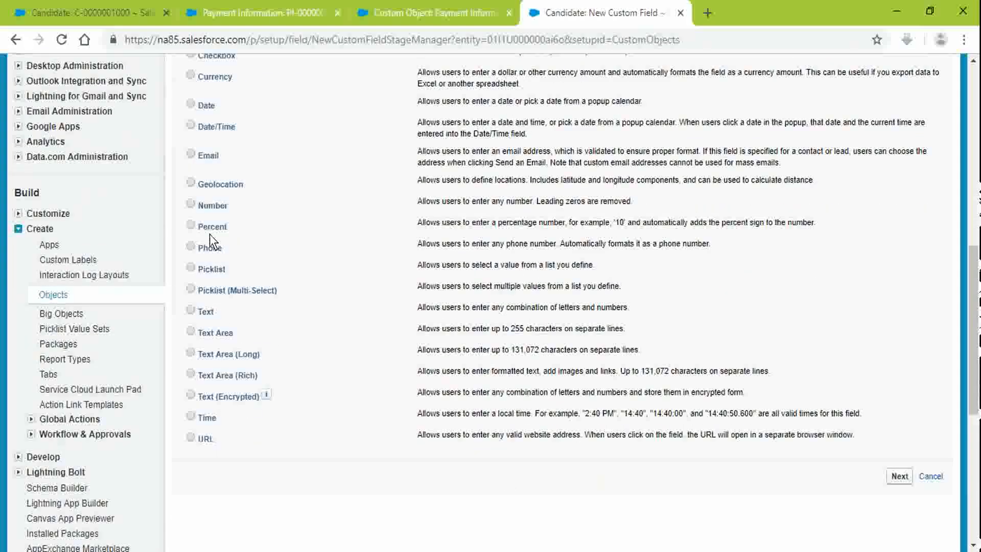
pyautogui.click(898, 477)
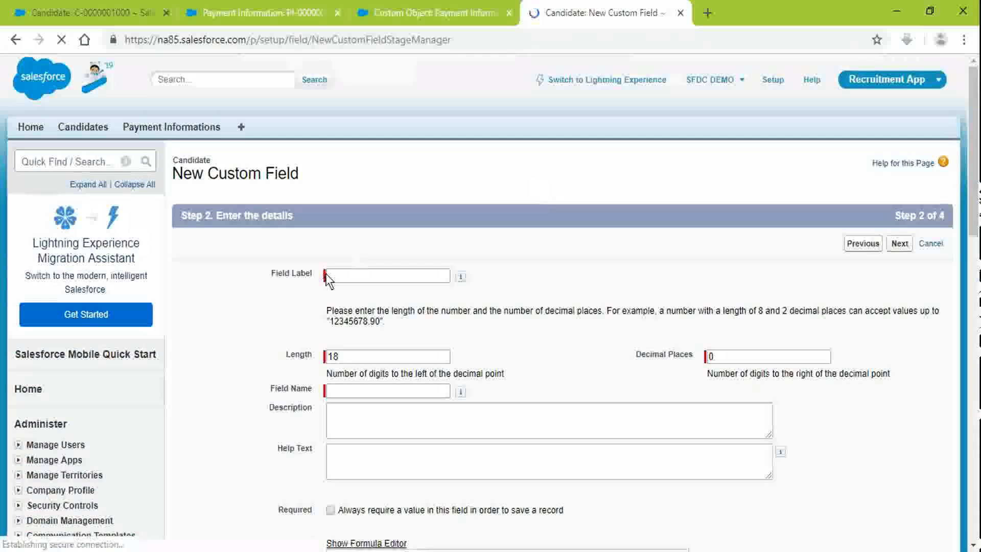
pyautogui.click(335, 281)
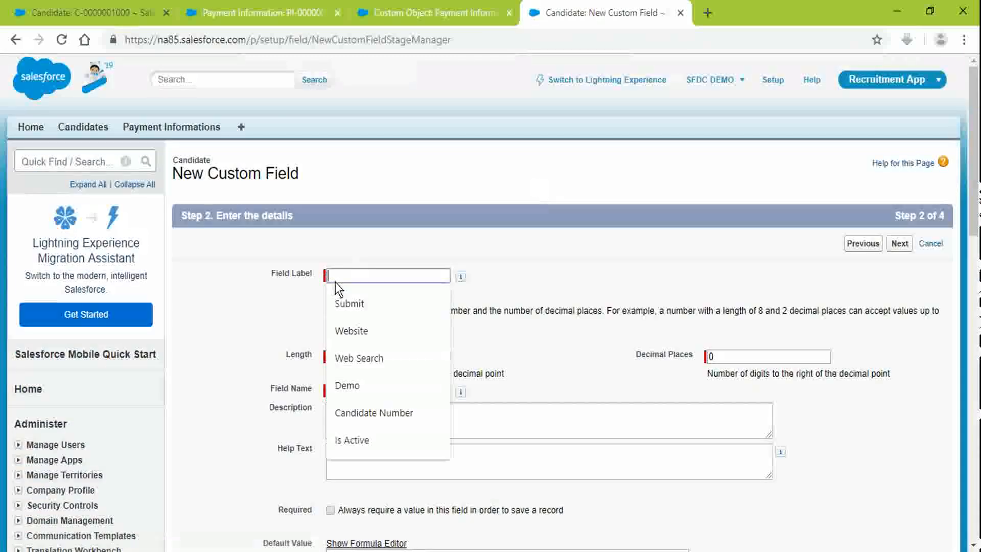
pyautogui.click(571, 237)
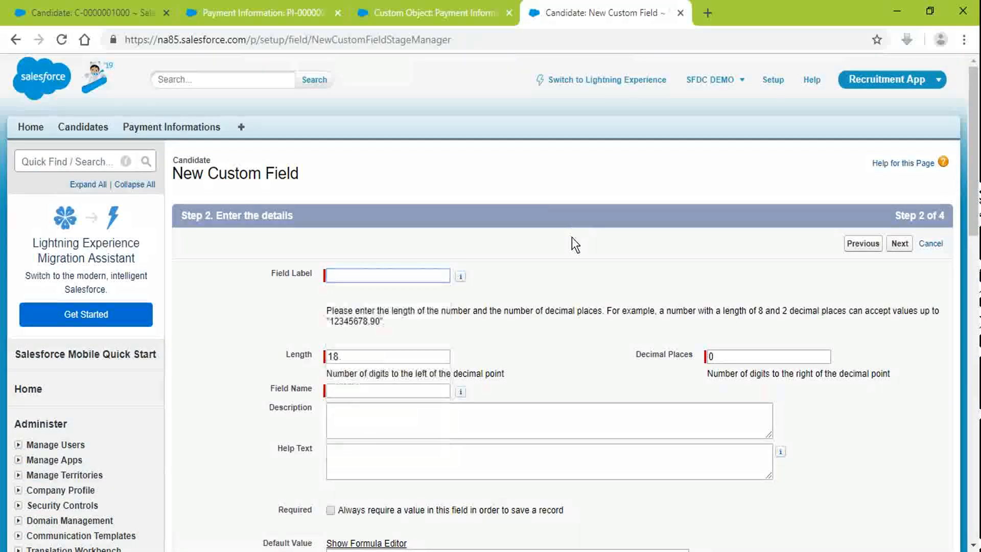
pyautogui.click(931, 245)
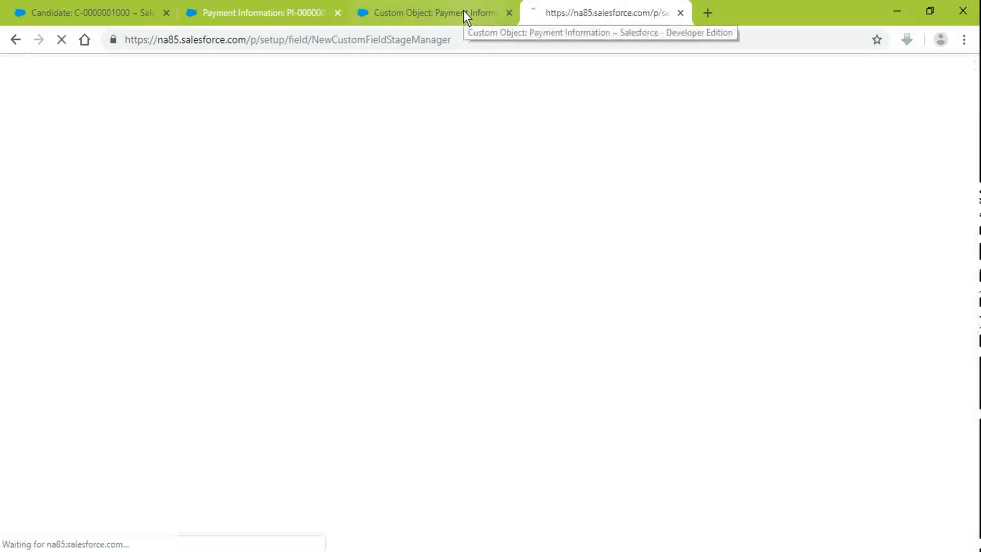
# Step: Start a new custom field on Payment Information and continue to its details step
pyautogui.click(463, 10)
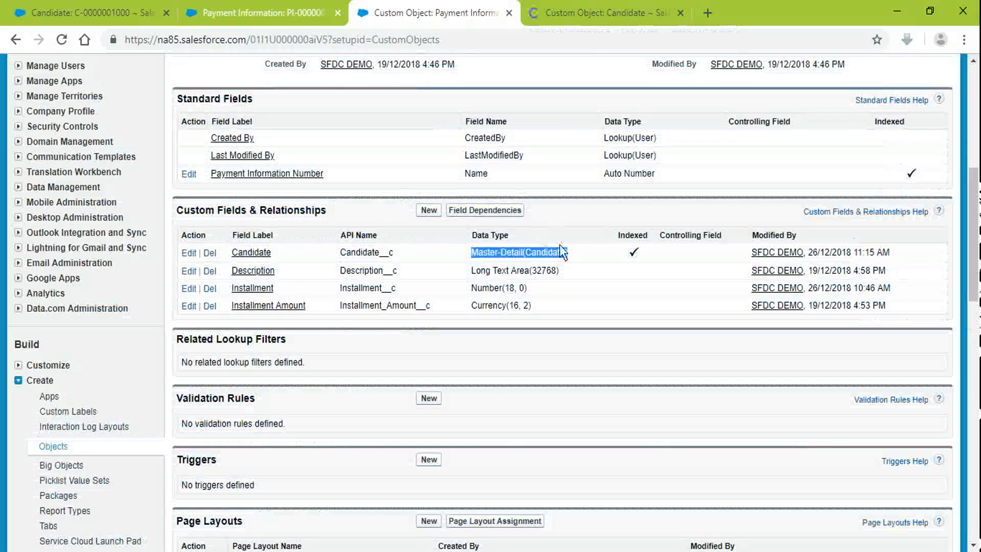
pyautogui.scroll(5, 654, 272)
pyautogui.scroll(-5, 702, 208)
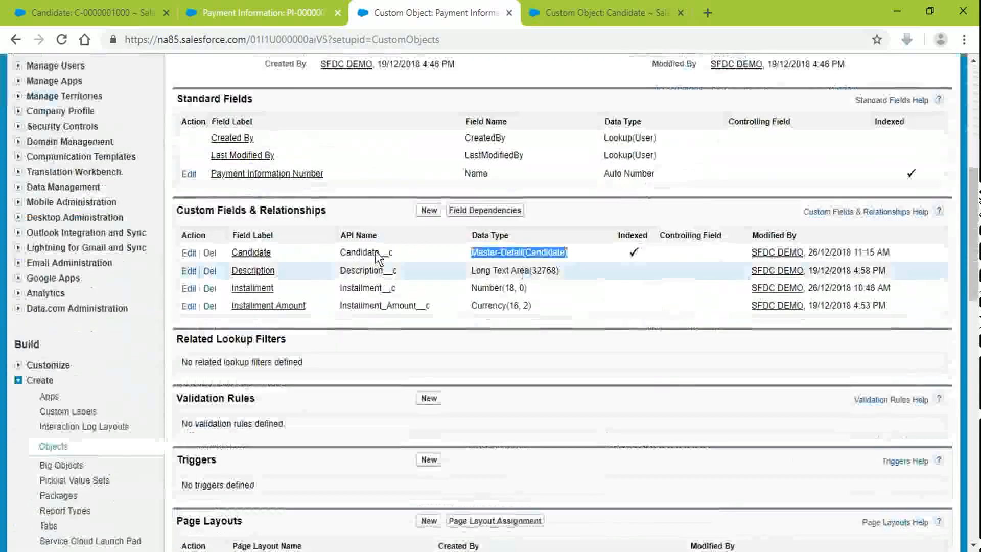
pyautogui.click(425, 213)
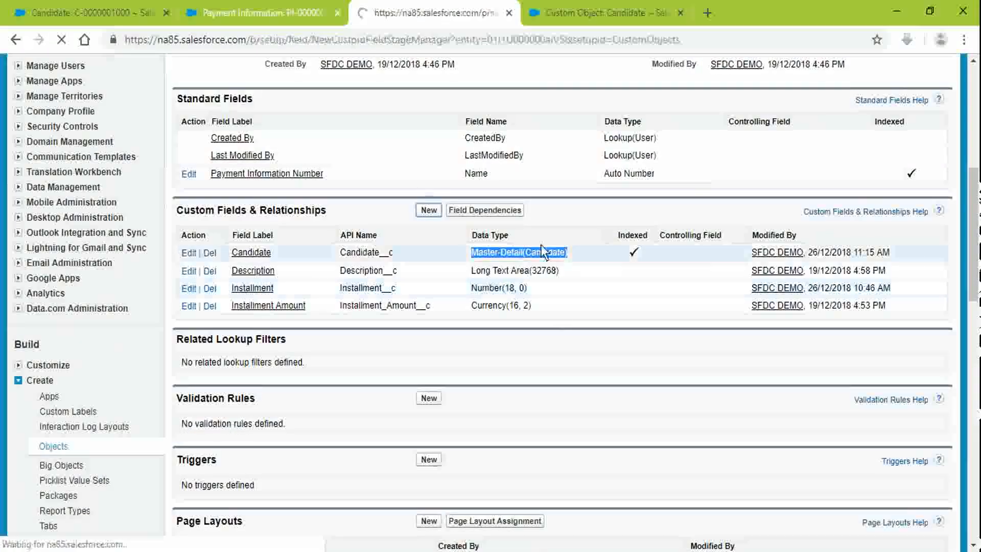
pyautogui.scroll(-1, 668, 402)
pyautogui.scroll(-7, 300, 328)
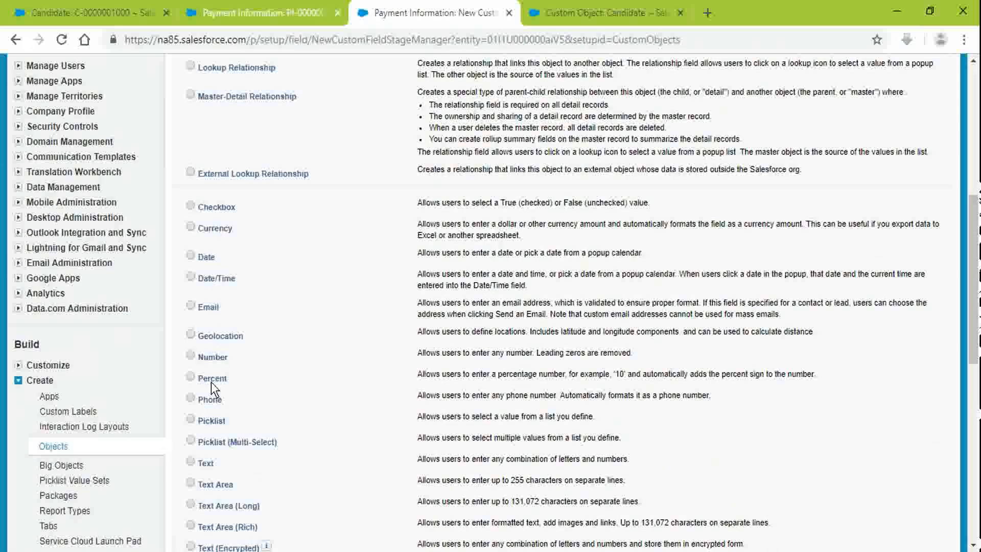
pyautogui.scroll(5, 897, 238)
pyautogui.click(898, 93)
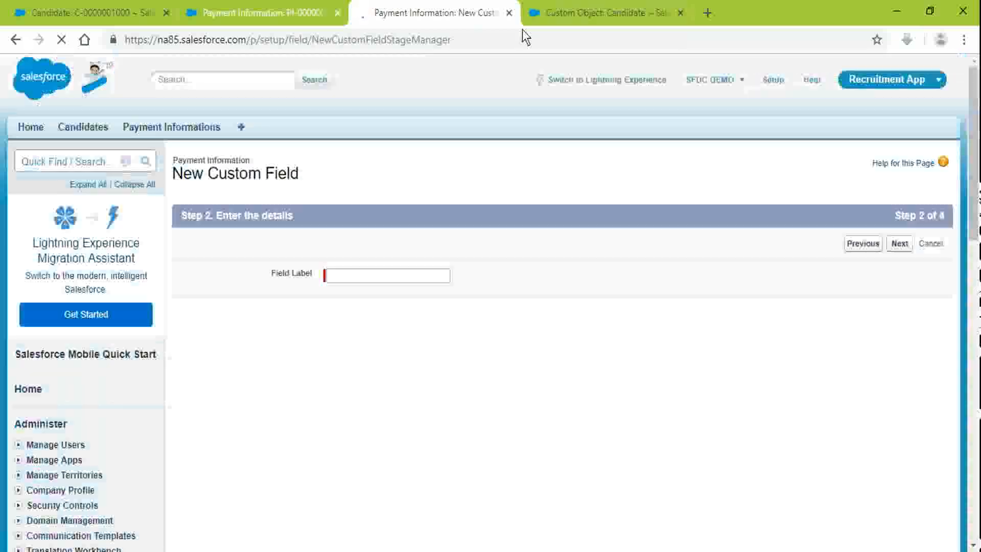
# Step: Label the field Tax, with 2 decimal places and an adjusted Length ending in 6
pyautogui.click(353, 277)
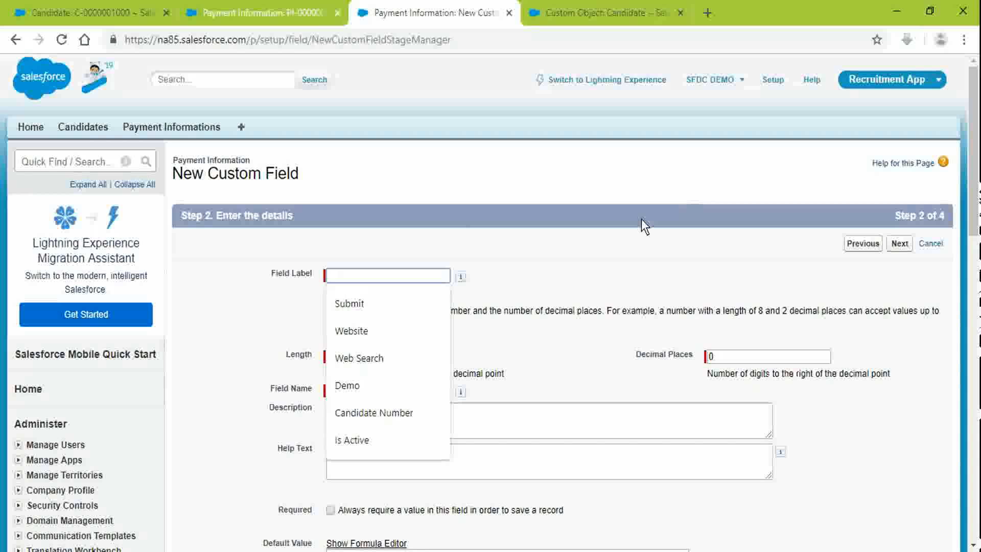
pyautogui.write('Tax')
pyautogui.press('Tab')
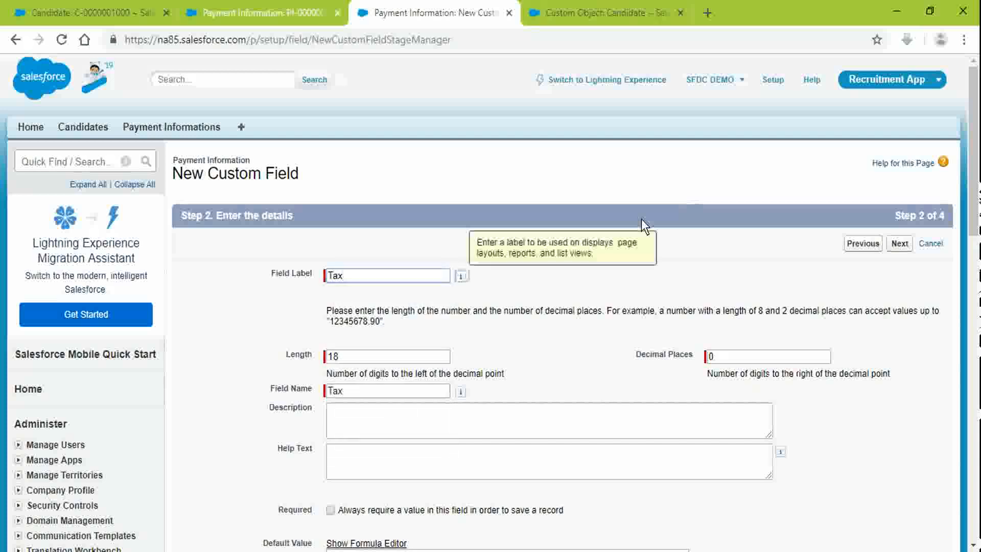
pyautogui.doubleClick(755, 356)
pyautogui.write('2')
pyautogui.click(393, 356)
pyautogui.press('BackSpace')
pyautogui.write('6')
pyautogui.click(616, 211)
pyautogui.scroll(-4, 890, 299)
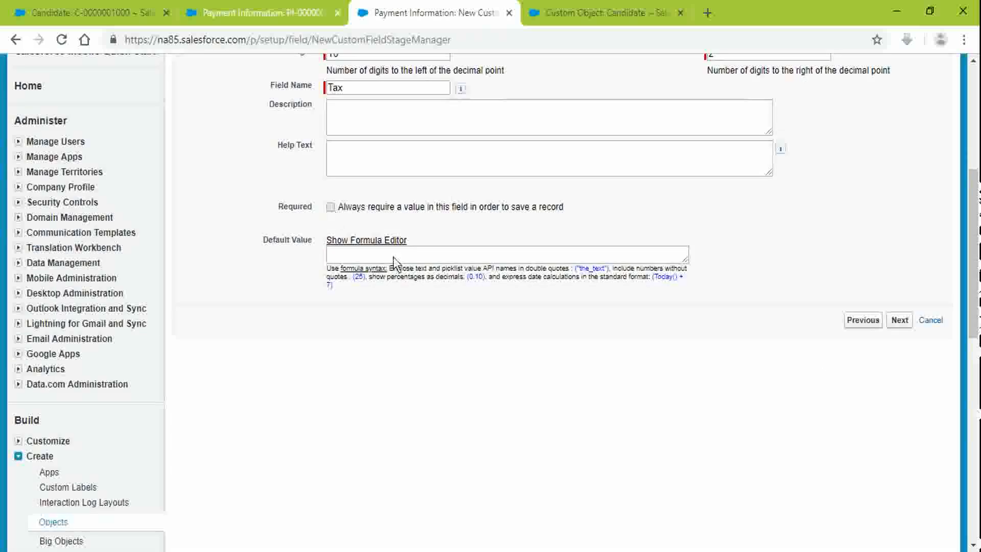
# Step: Accept the security and page layout defaults, save the Tax field, and go to PI-000000102
pyautogui.click(894, 322)
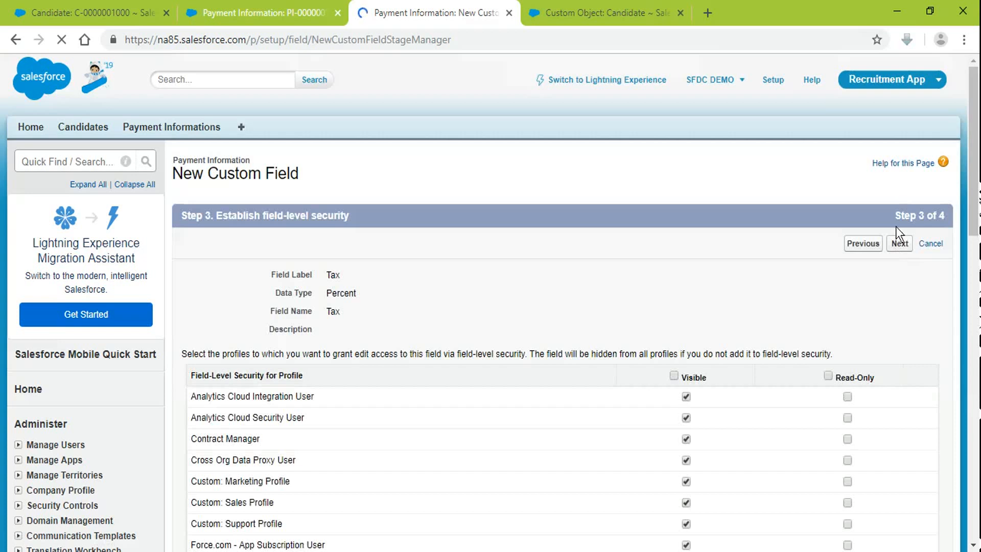
pyautogui.click(906, 244)
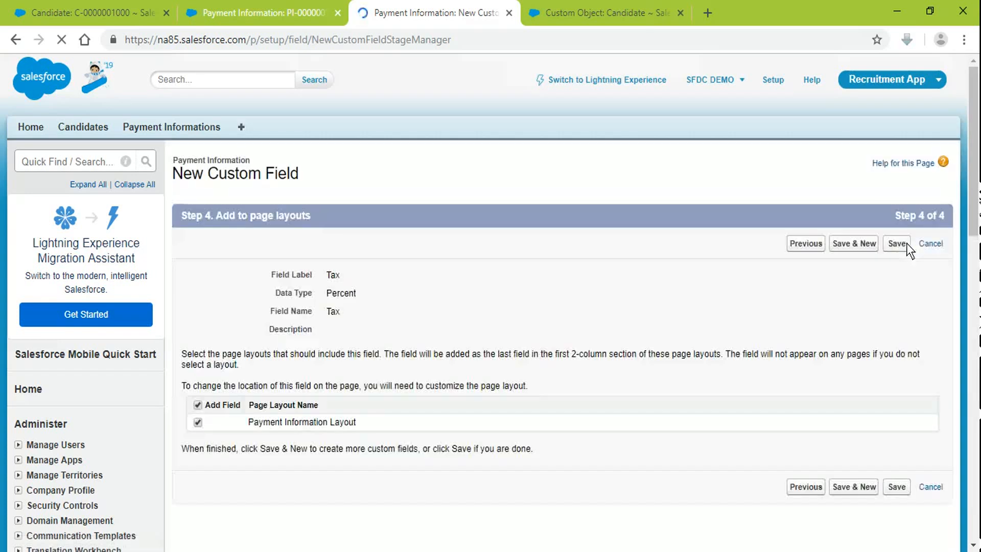
pyautogui.click(907, 243)
pyautogui.click(241, 7)
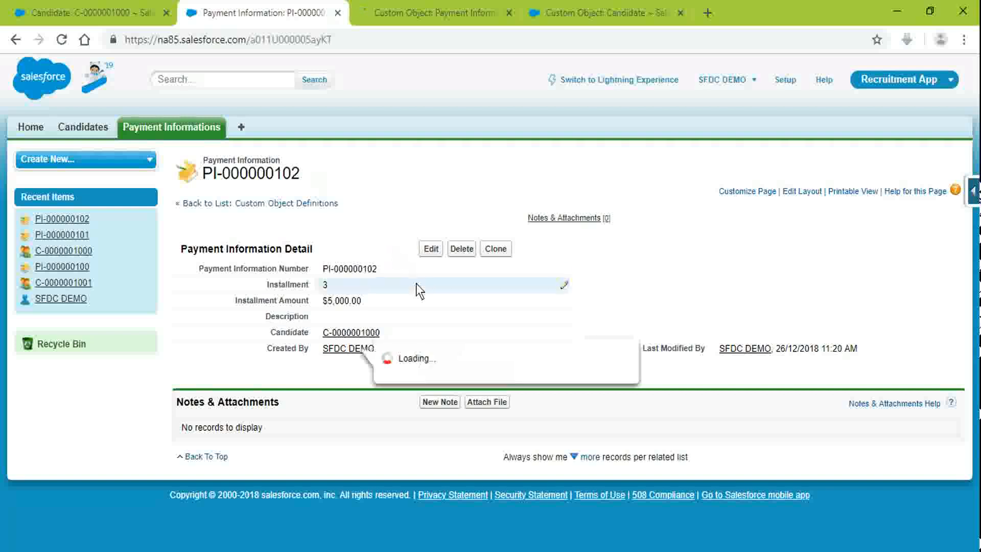
# Step: Reload record PI-000000102 and save its Tax as 4.00% with inline editing
pyautogui.click(378, 33)
pyautogui.press('Return')
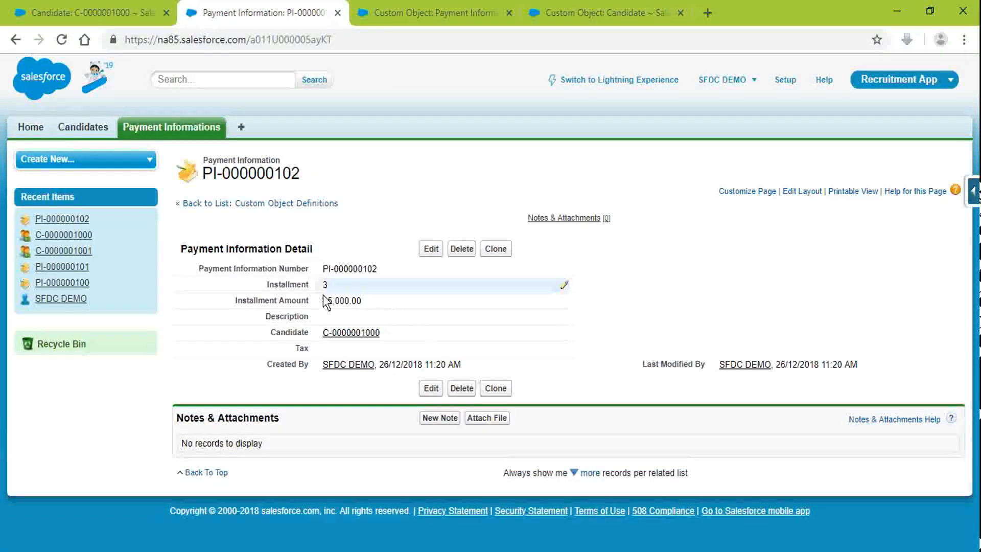
pyautogui.doubleClick(354, 352)
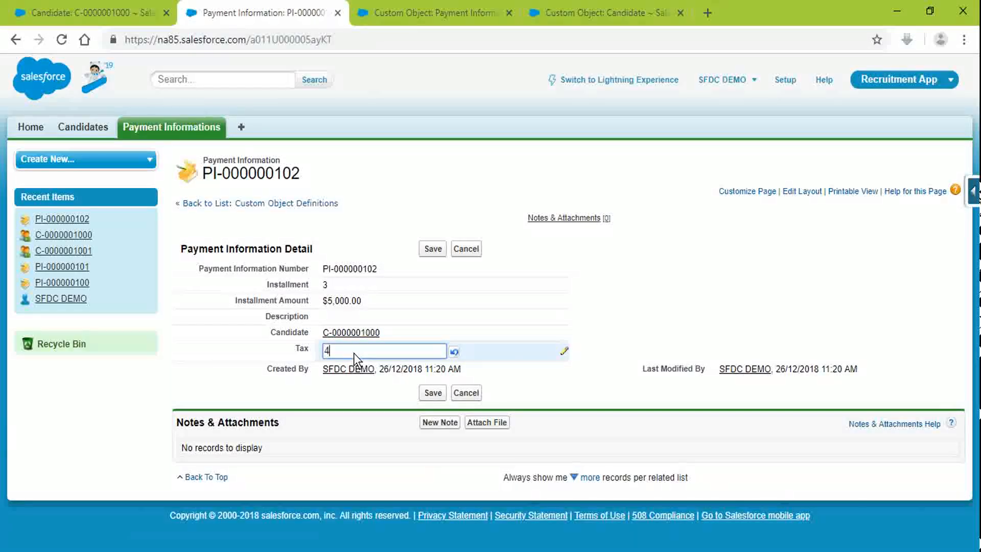
pyautogui.press('Return')
pyautogui.click(432, 249)
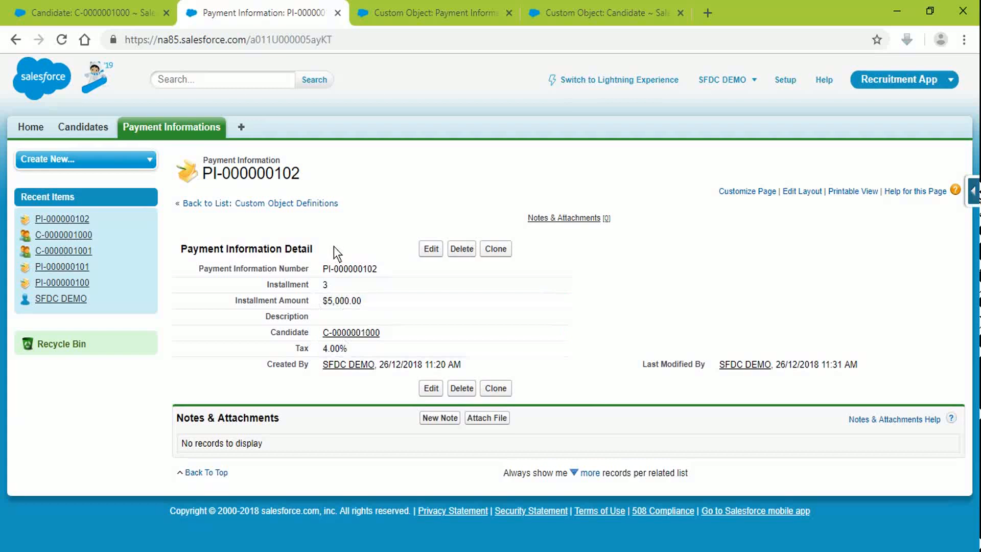
pyautogui.click(583, 6)
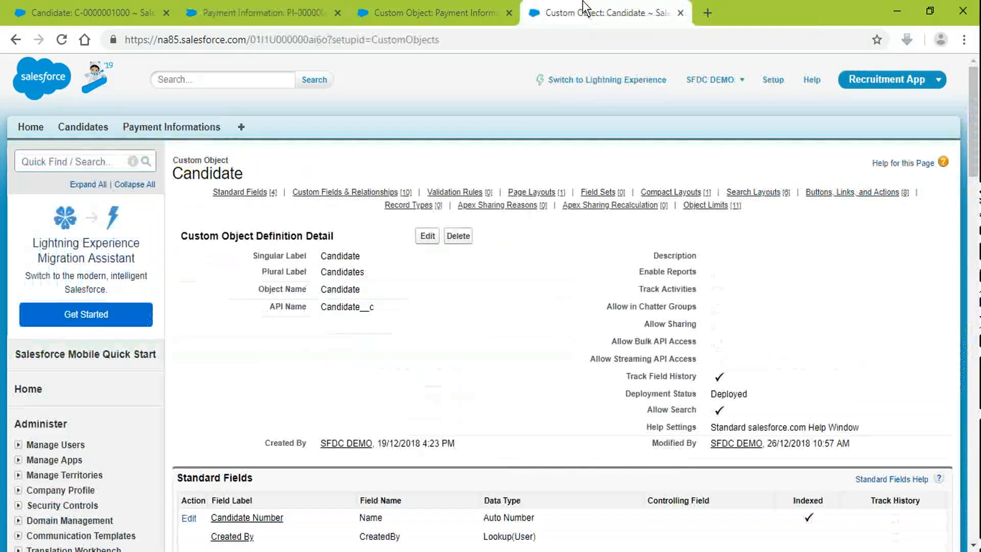
pyautogui.click(429, 6)
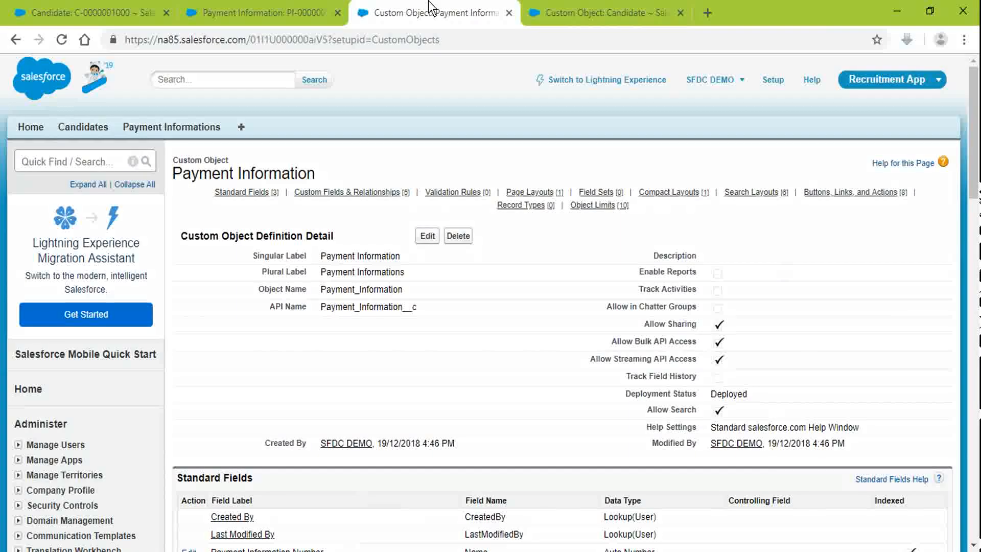
pyautogui.scroll(-10, 495, 412)
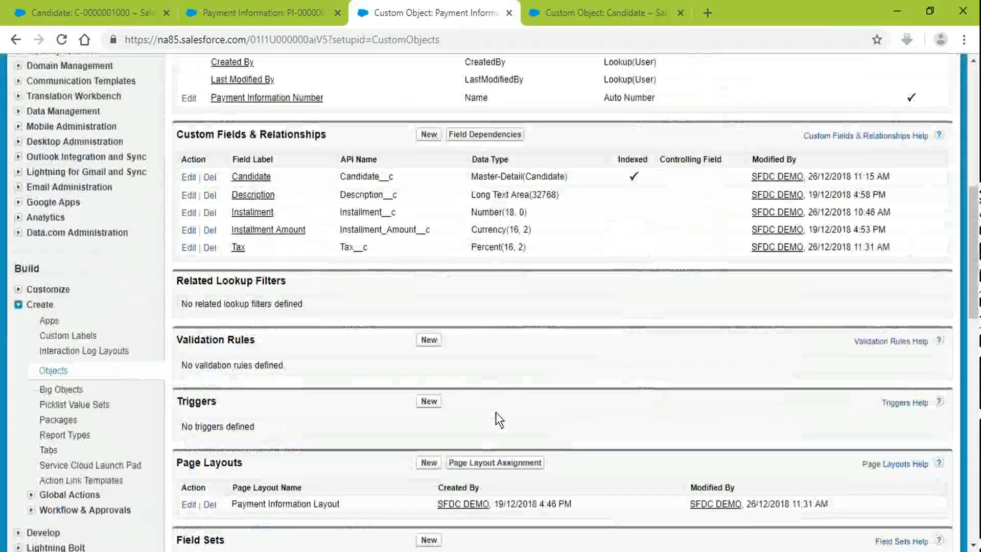
pyautogui.scroll(6, 496, 413)
pyautogui.scroll(-9, 462, 344)
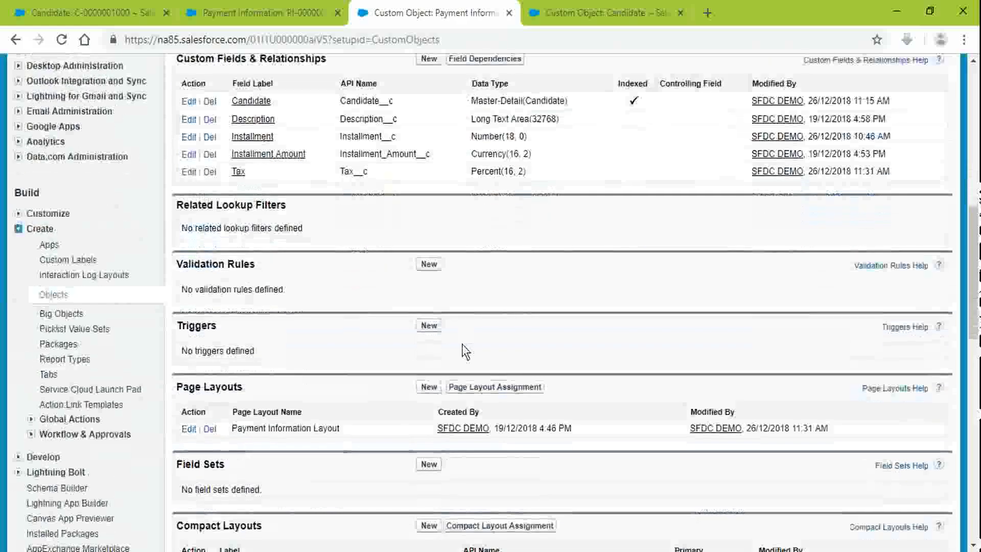
pyautogui.scroll(4, 462, 344)
pyautogui.scroll(-7, 462, 344)
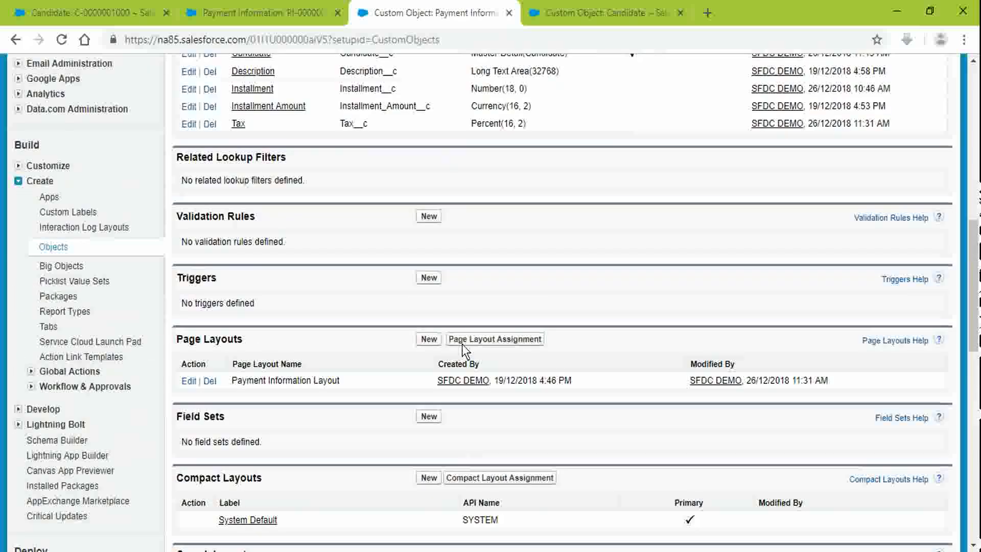
pyautogui.scroll(15, 385, 286)
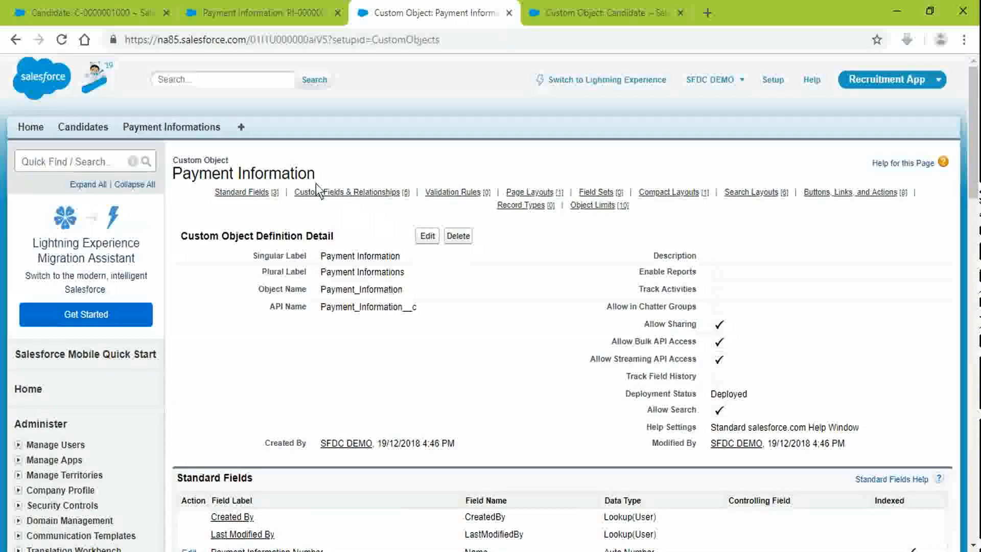
pyautogui.click(888, 192)
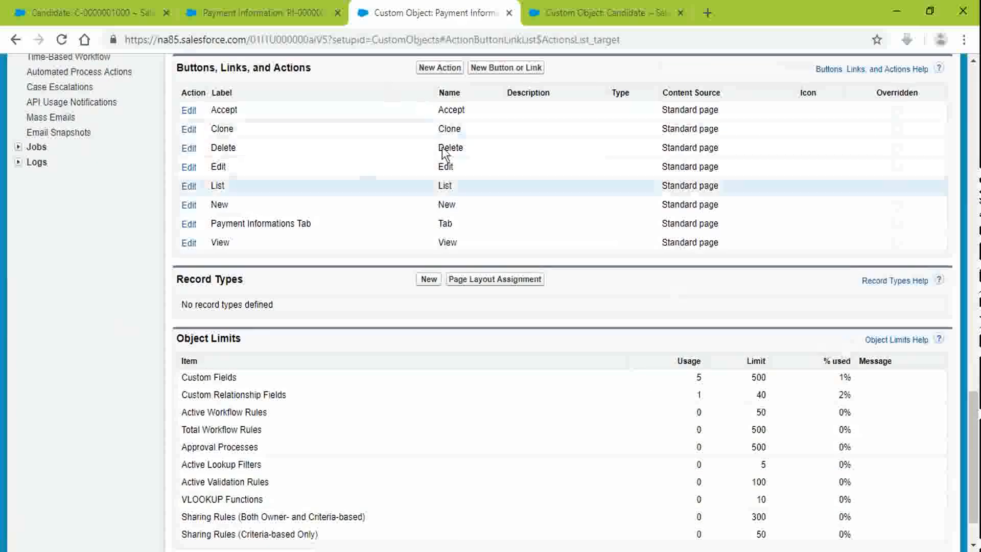
pyautogui.click(561, 12)
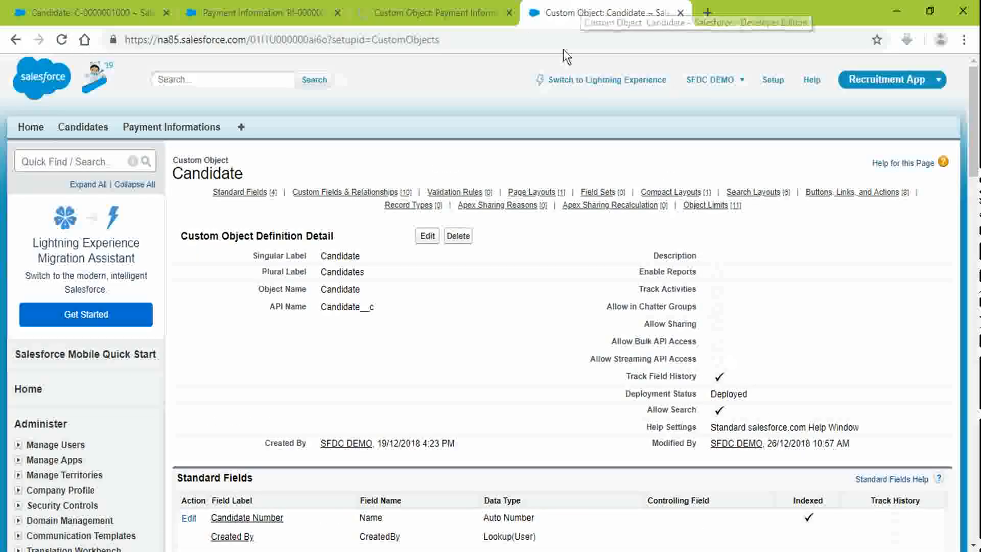
pyautogui.click(431, 9)
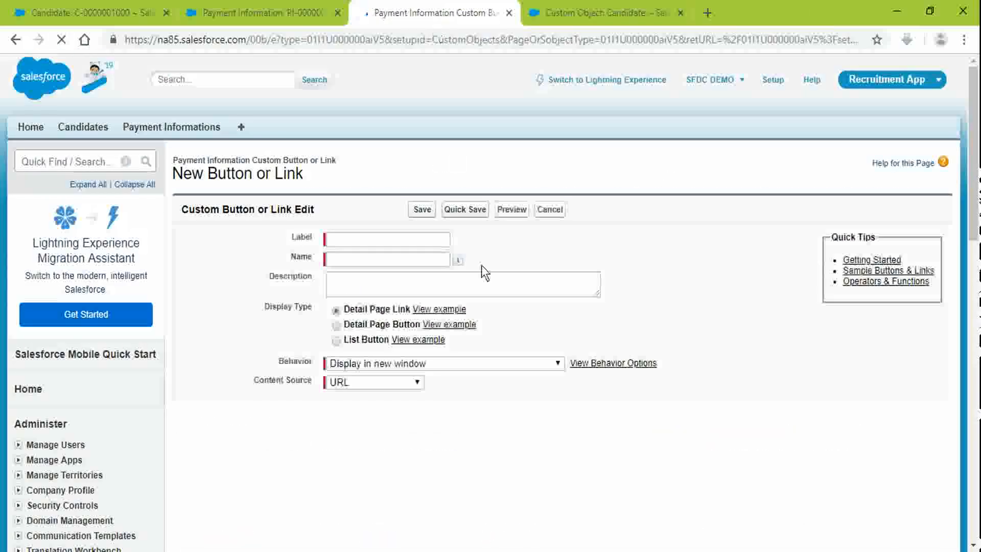
# Step: Label the new Payment Information button 'Auto-Generate Tax', letting Name fill as Auto_Generate_Tax
pyautogui.click(346, 241)
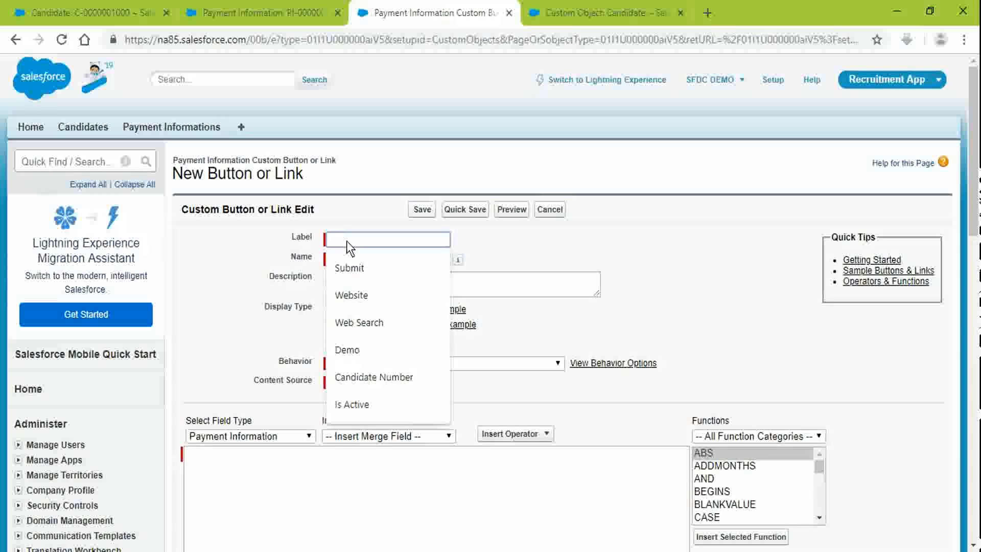
pyautogui.write('Calcu')
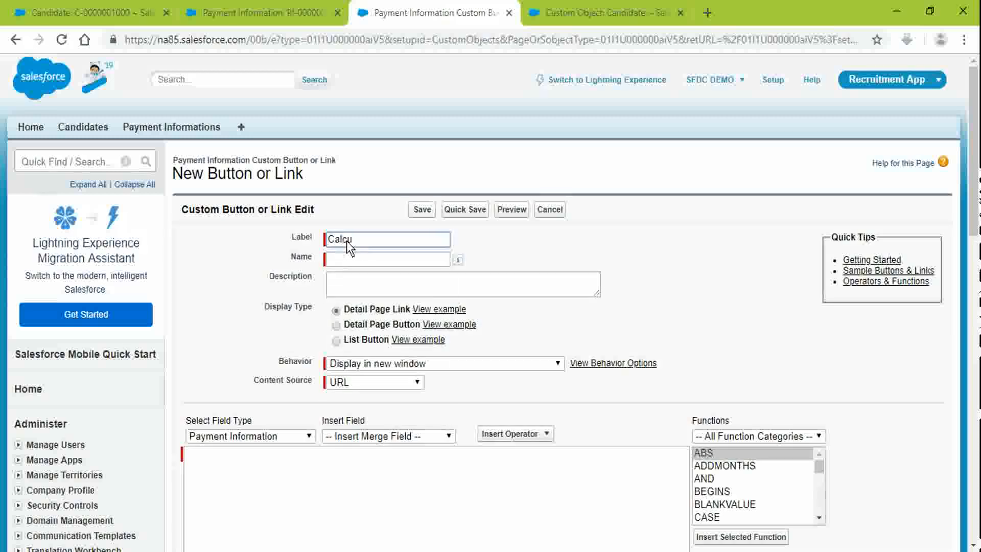
pyautogui.write('late Tax')
pyautogui.doubleClick(346, 240)
pyautogui.write('Auto')
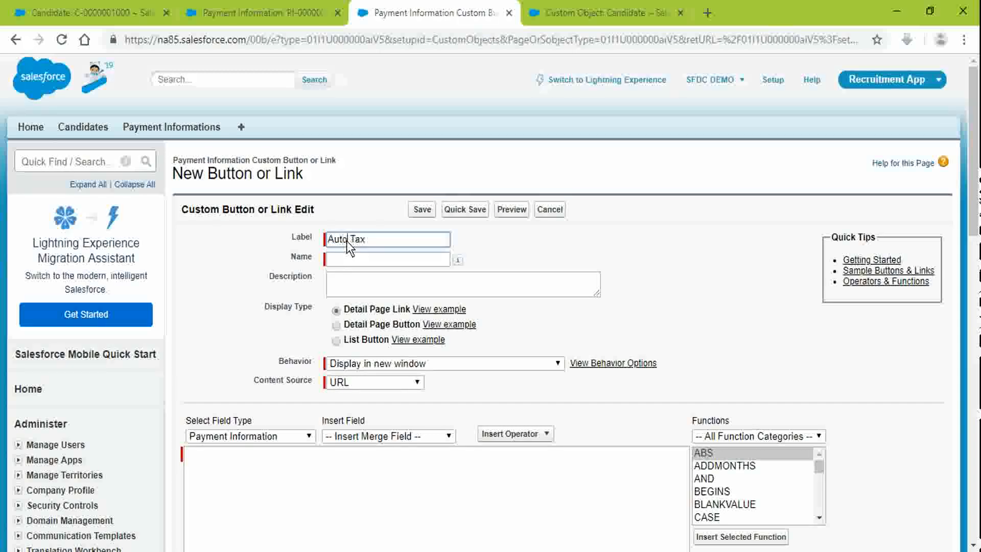
pyautogui.write('generate')
pyautogui.rightClick(363, 241)
pyautogui.click(394, 270)
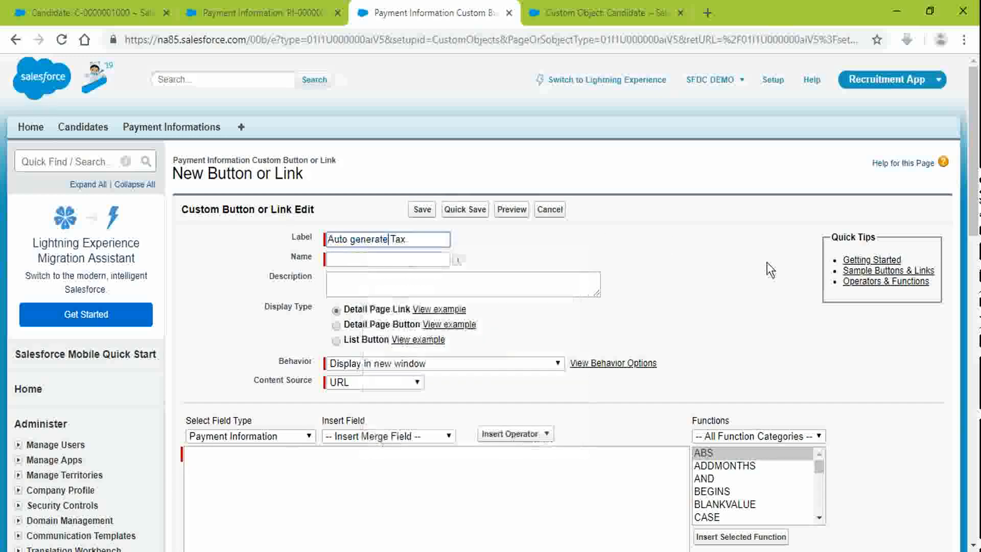
pyautogui.press('Delete')
pyautogui.write('G')
pyautogui.press('Left')
pyautogui.press('BackSpace')
pyautogui.write('-')
pyautogui.press('Tab')
pyautogui.click(514, 256)
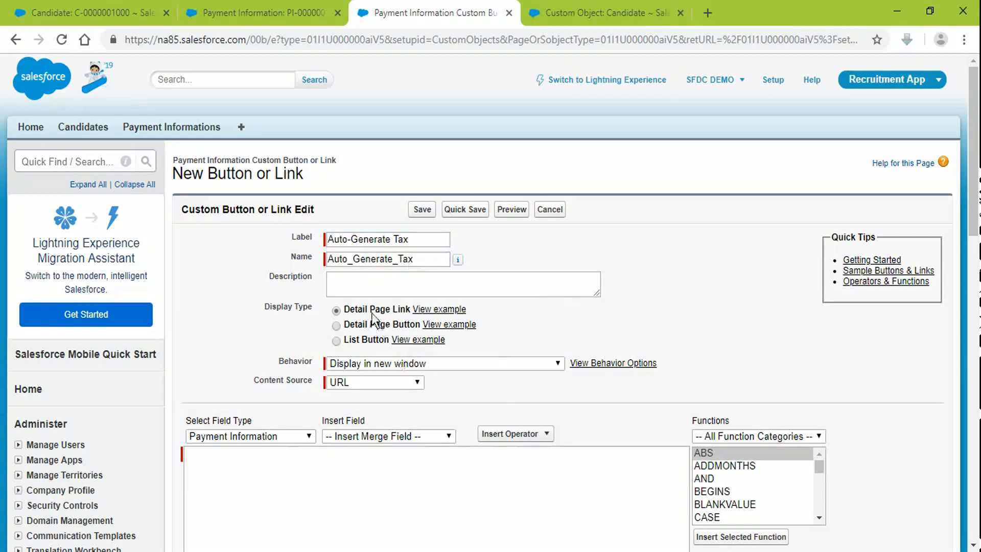
pyautogui.click(375, 364)
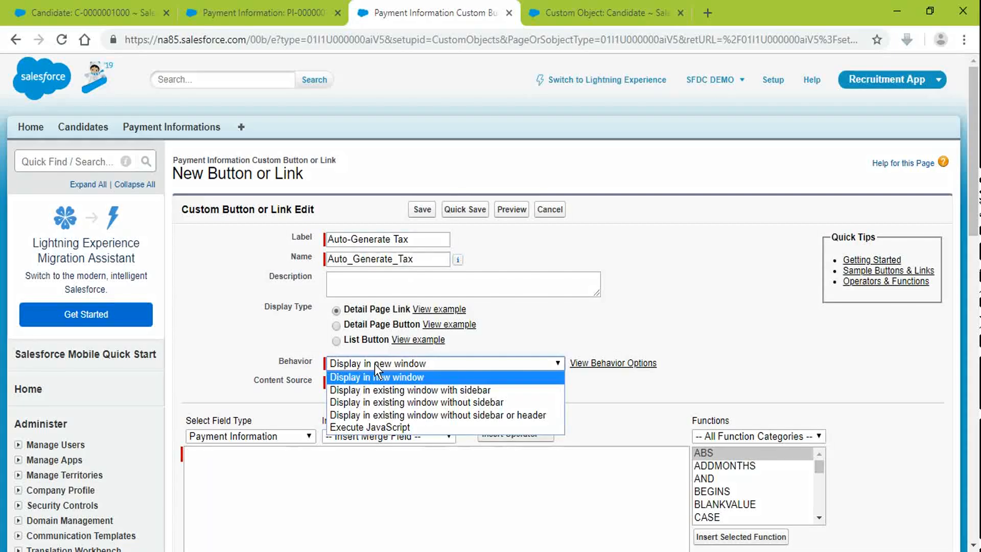
pyautogui.click(375, 363)
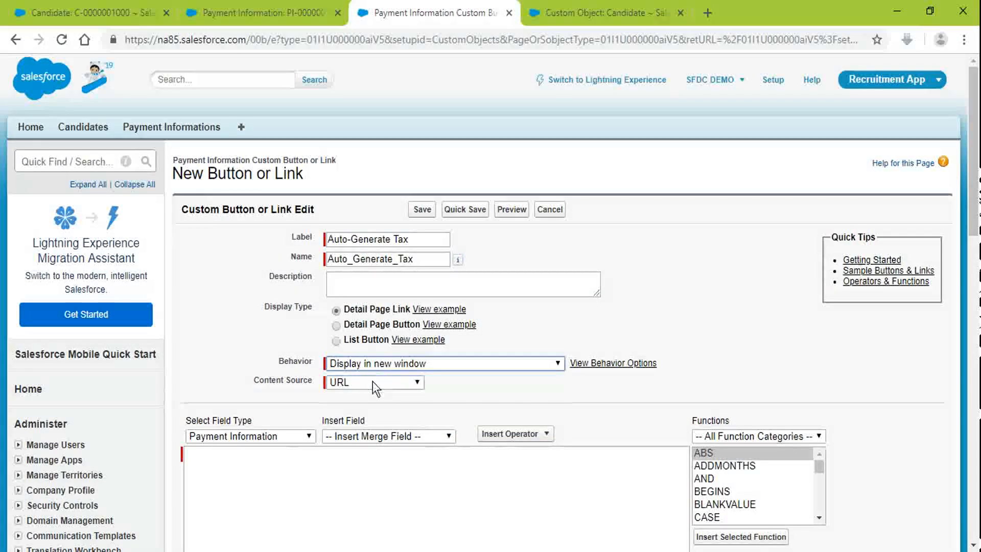
pyautogui.click(372, 381)
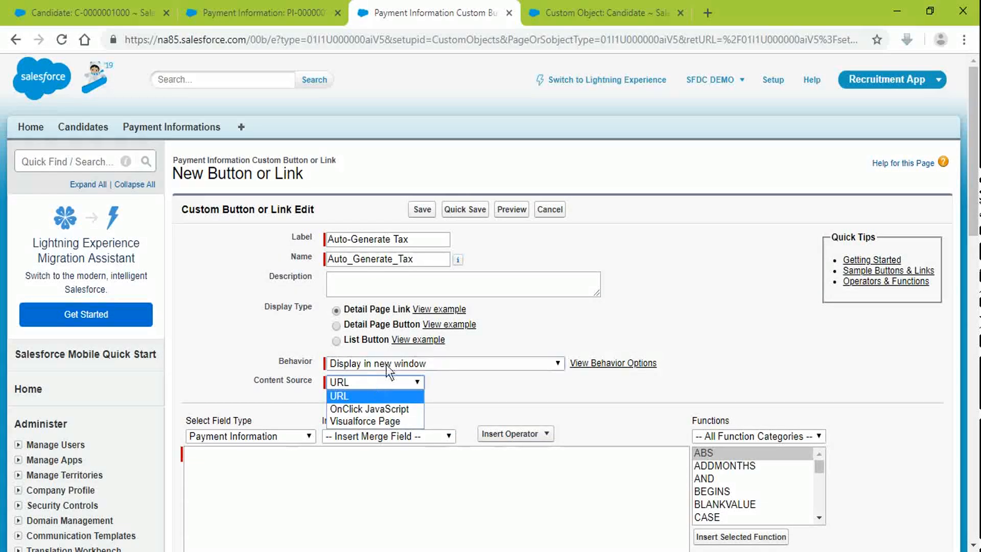
pyautogui.click(385, 364)
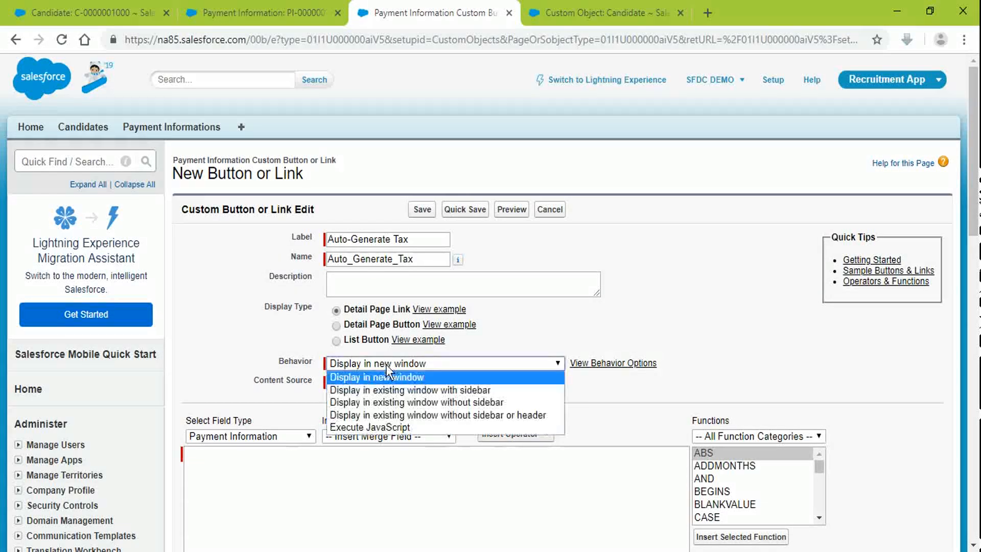
pyautogui.click(257, 311)
pyautogui.scroll(-3, 257, 311)
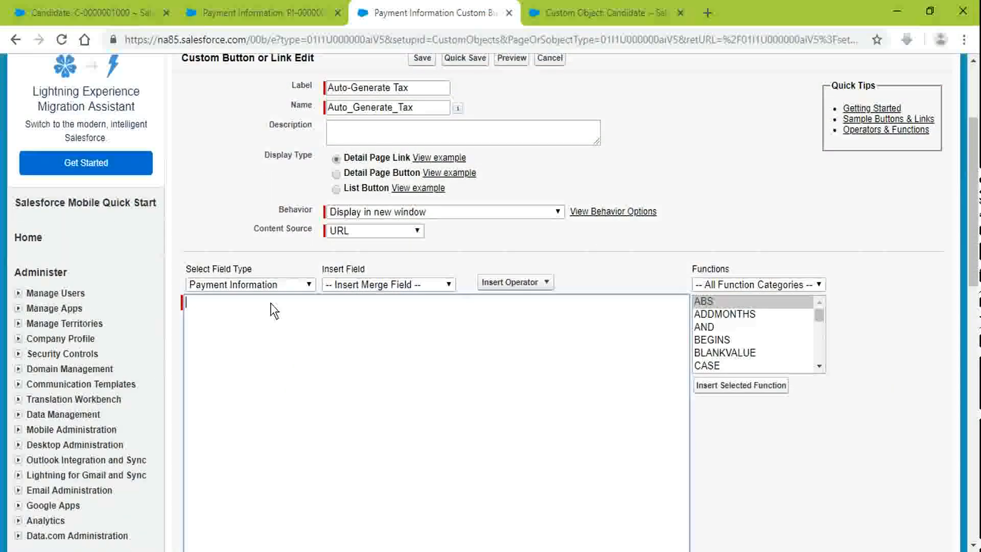
pyautogui.click(269, 284)
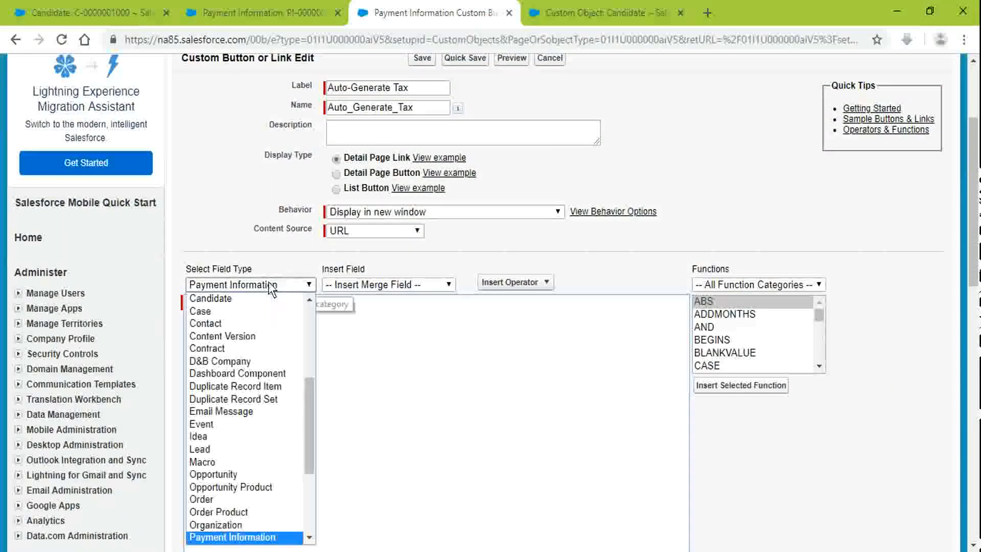
pyautogui.click(391, 307)
pyautogui.click(374, 286)
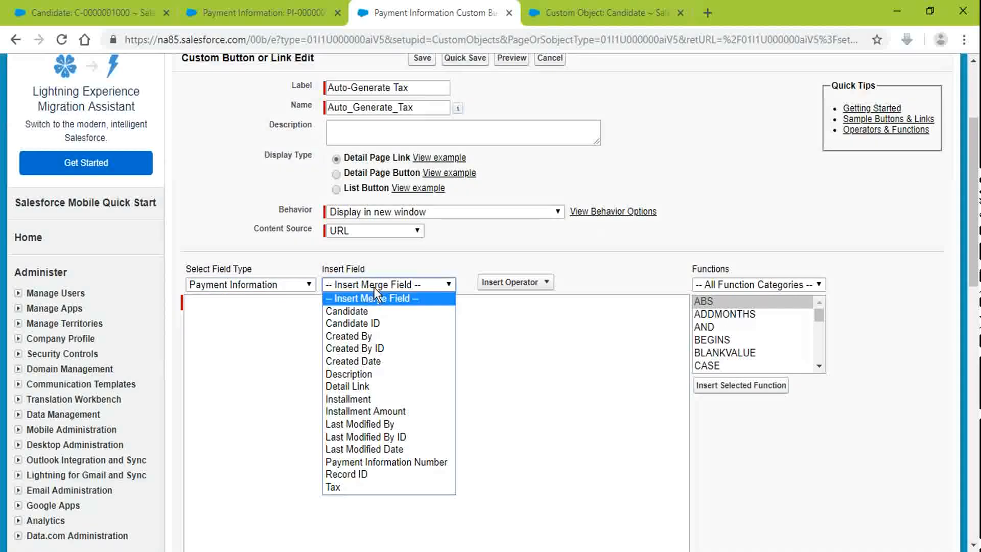
pyautogui.click(551, 292)
pyautogui.click(550, 289)
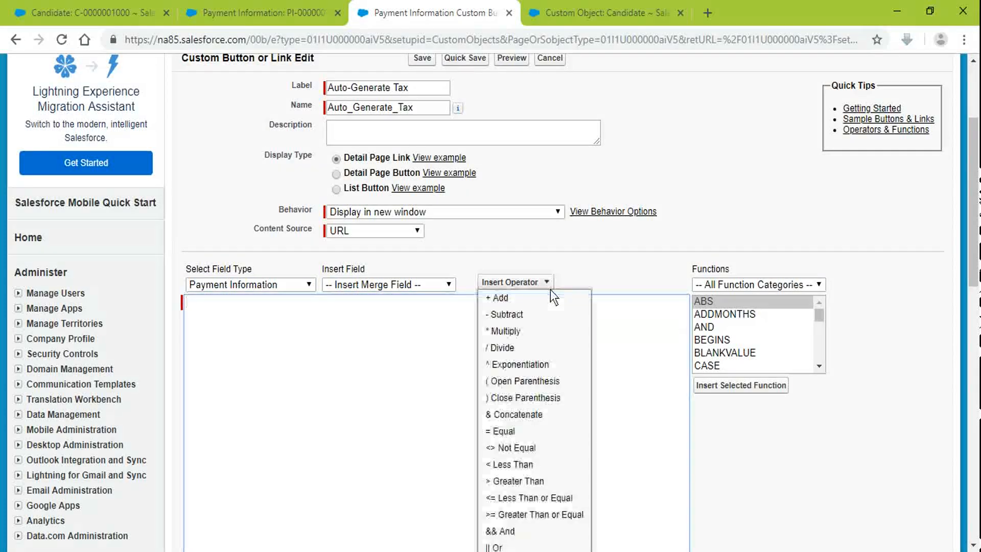
pyautogui.click(608, 357)
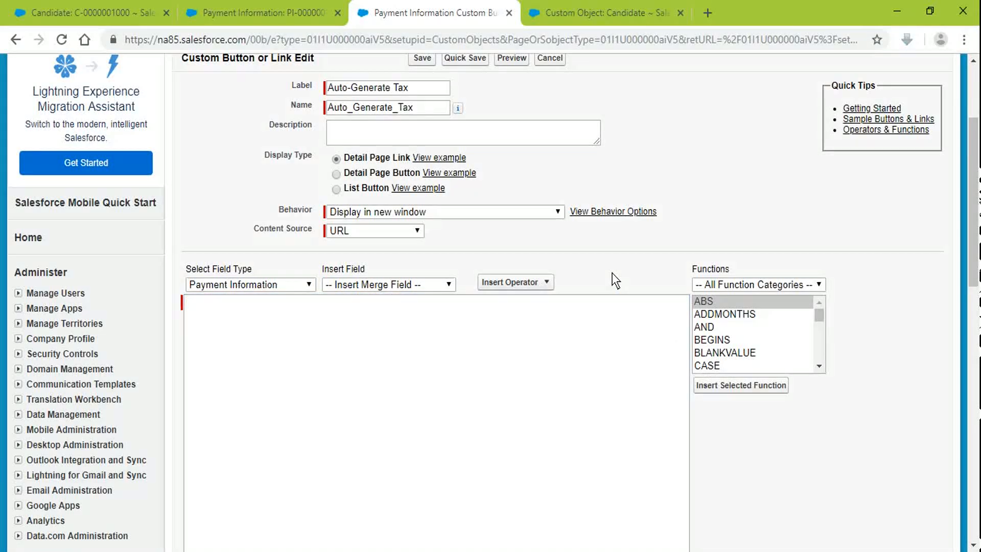
pyautogui.click(414, 286)
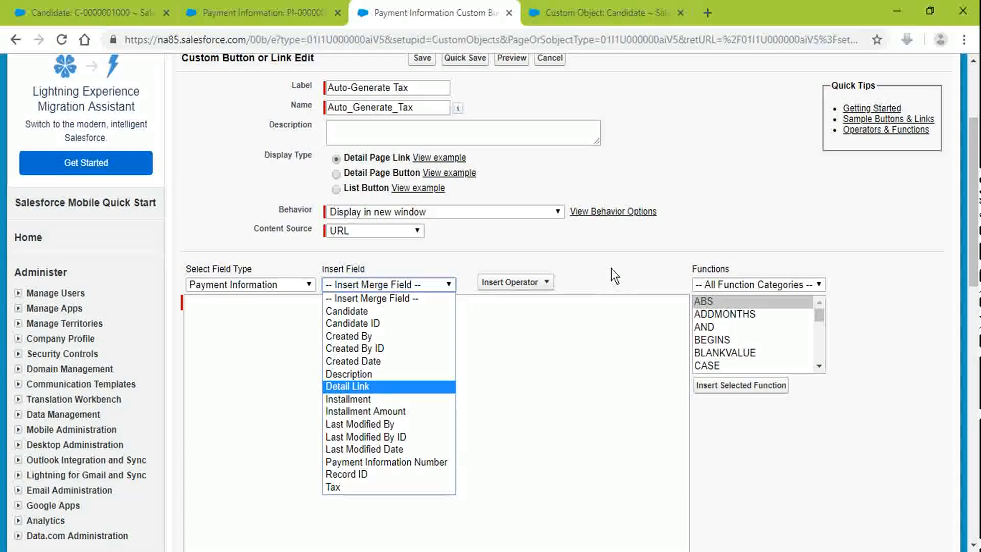
pyautogui.scroll(-2, 611, 276)
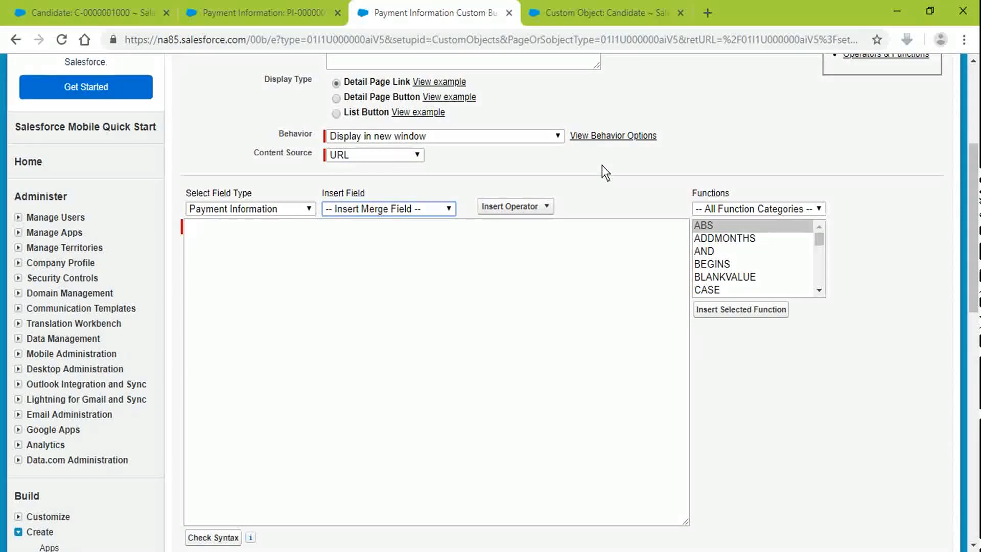
# Step: Make the button use OnClick JavaScript content with Execute JavaScript behavior
pyautogui.click(392, 155)
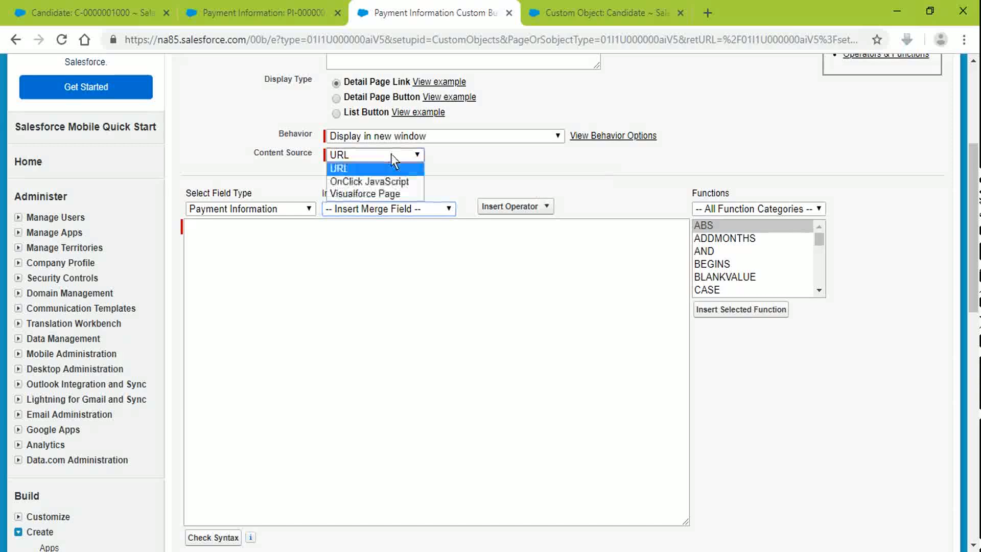
pyautogui.click(393, 181)
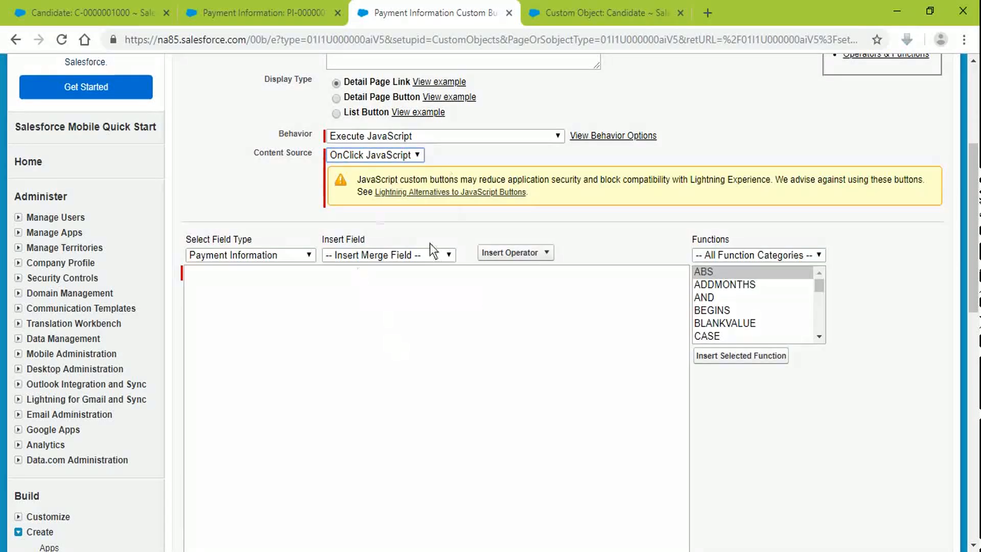
pyautogui.click(438, 343)
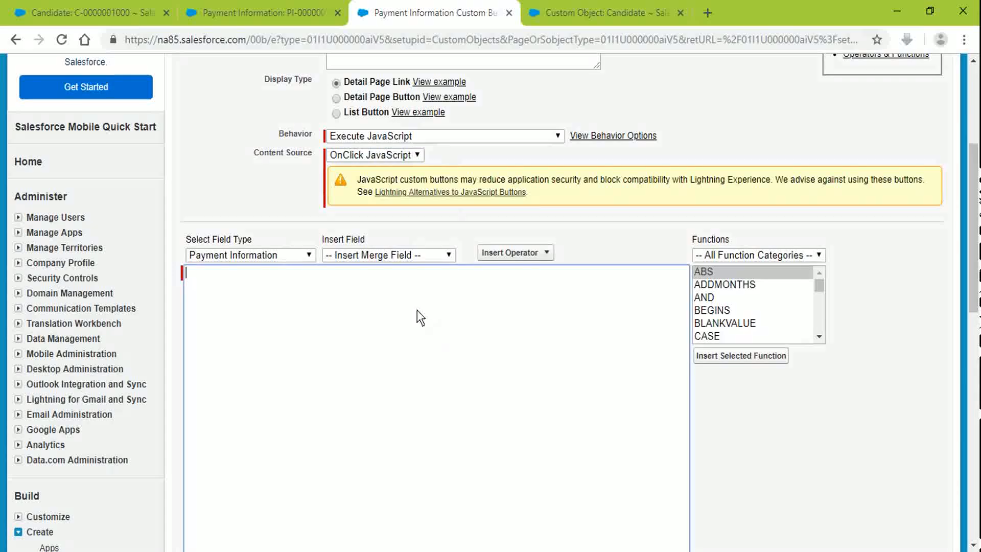
pyautogui.click(375, 160)
pyautogui.click(378, 135)
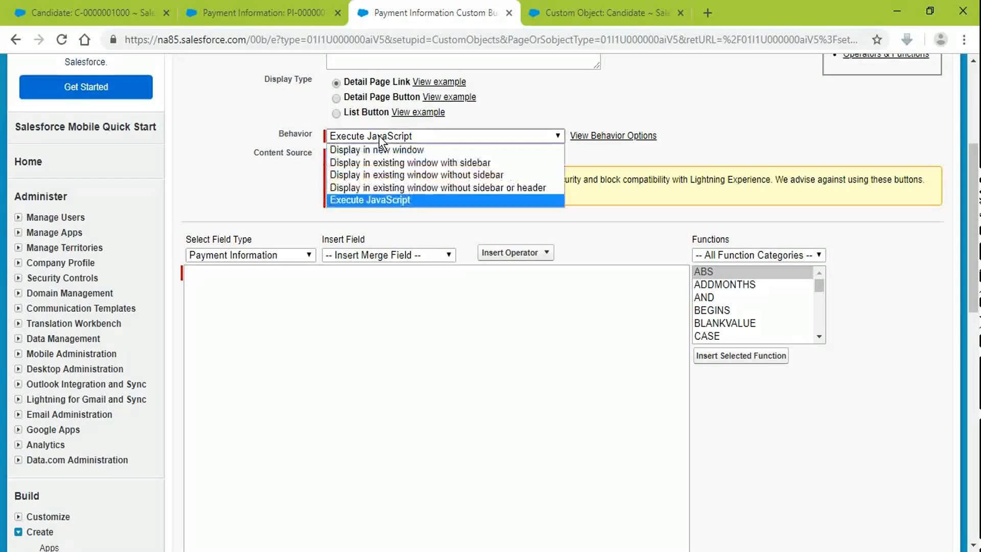
pyautogui.click(378, 136)
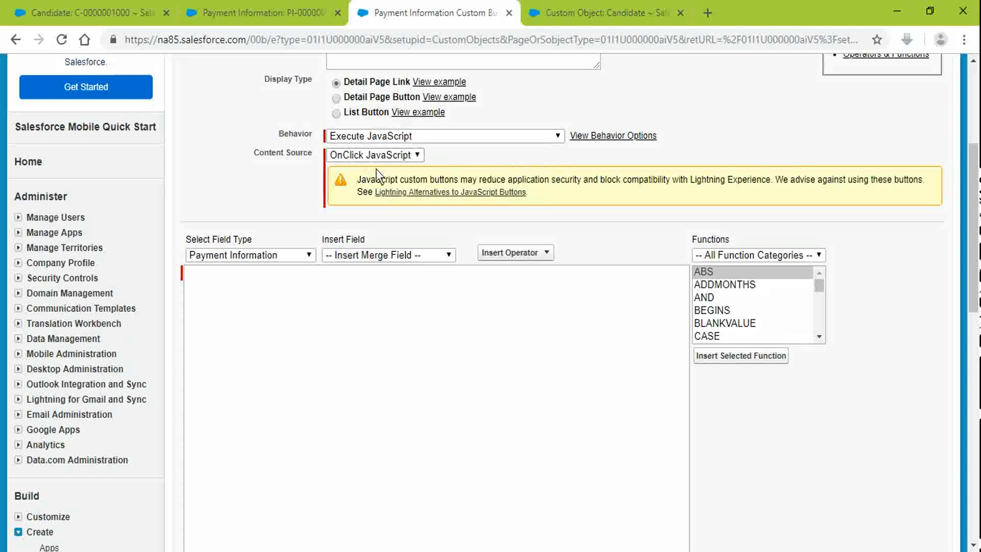
pyautogui.click(388, 137)
pyautogui.click(388, 148)
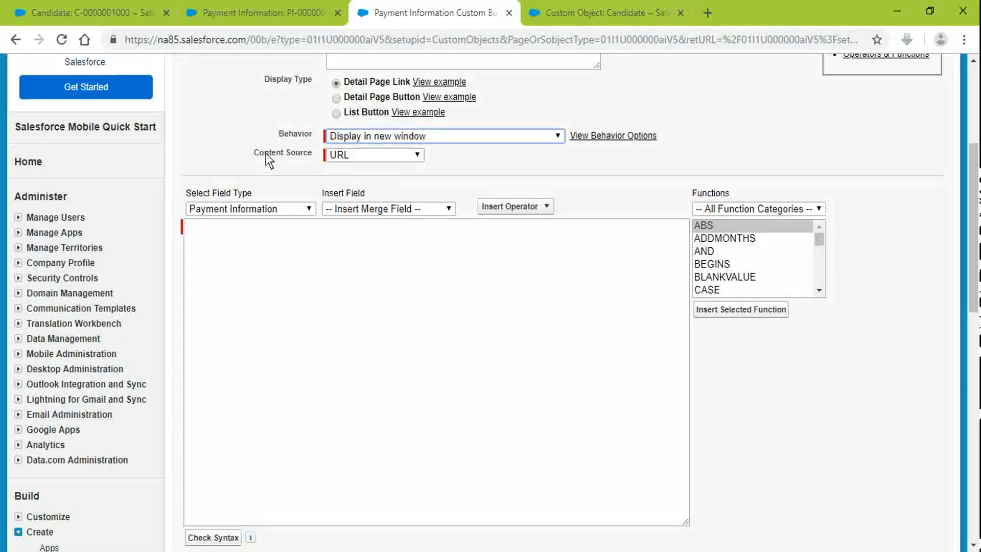
pyautogui.click(351, 151)
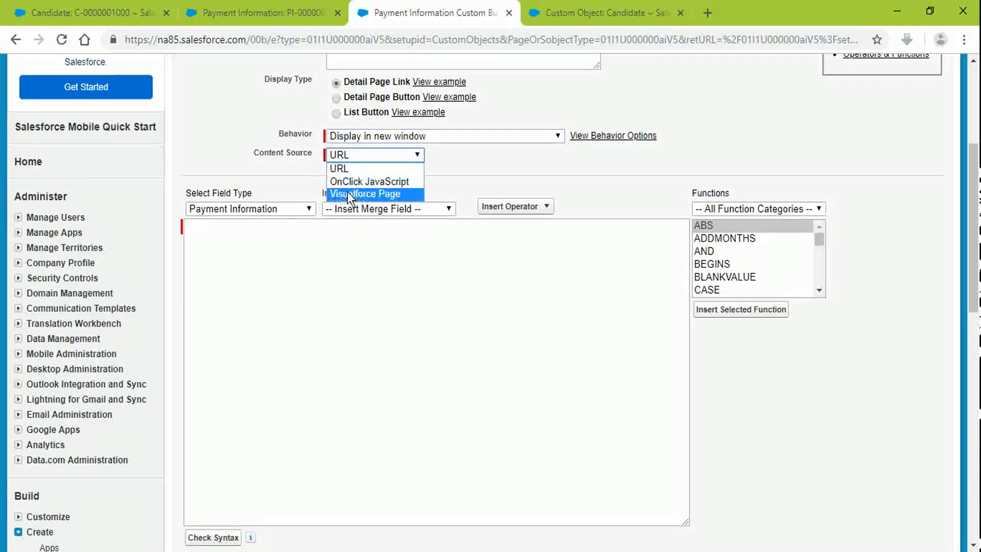
pyautogui.click(350, 183)
pyautogui.click(336, 324)
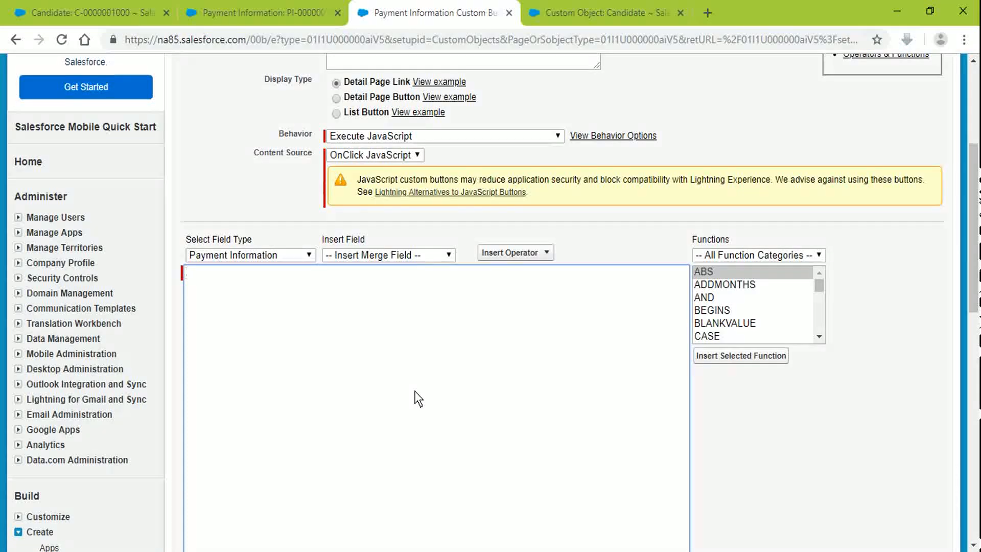
pyautogui.scroll(3, 373, 367)
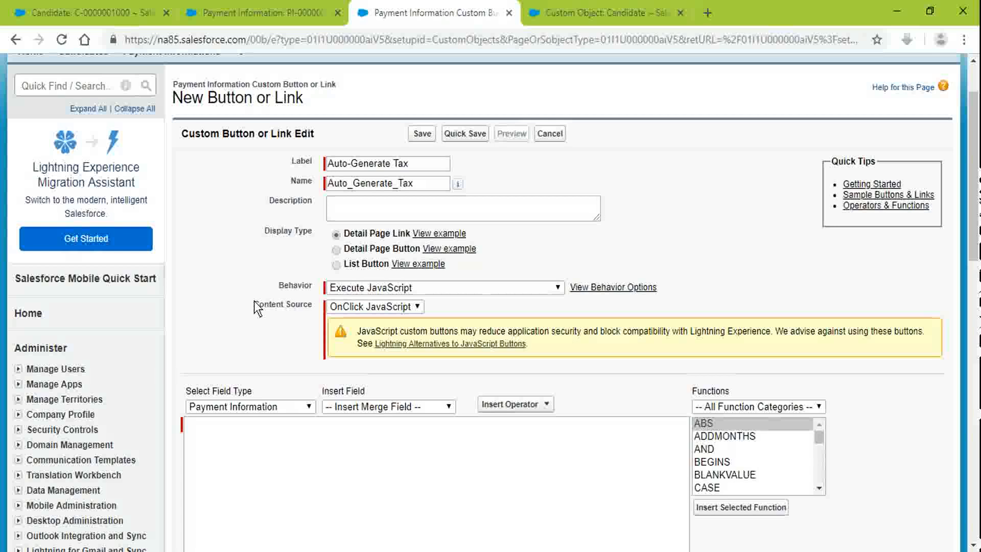
pyautogui.click(360, 452)
pyautogui.write('h')
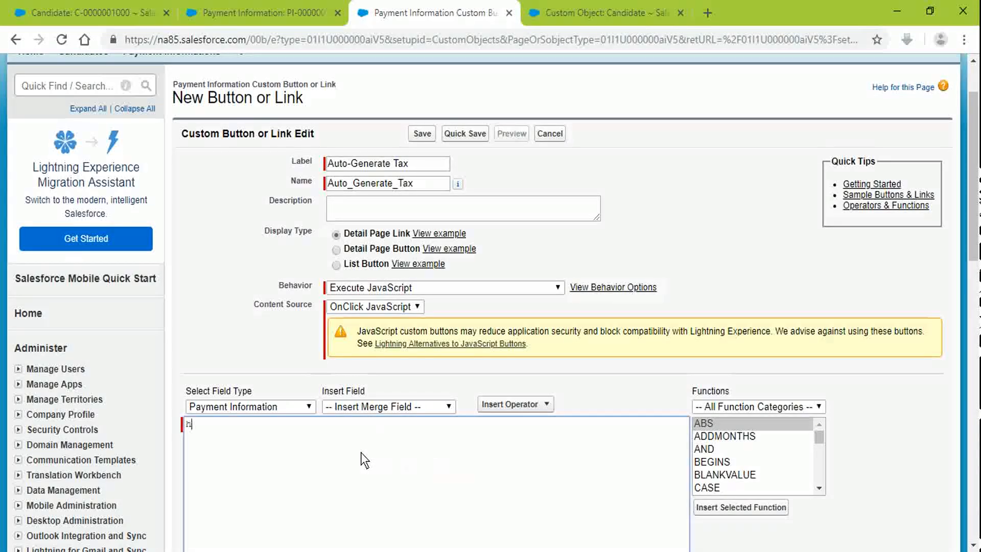
pyautogui.write('ttps://')
pyautogui.write('www')
pyautogui.write('g')
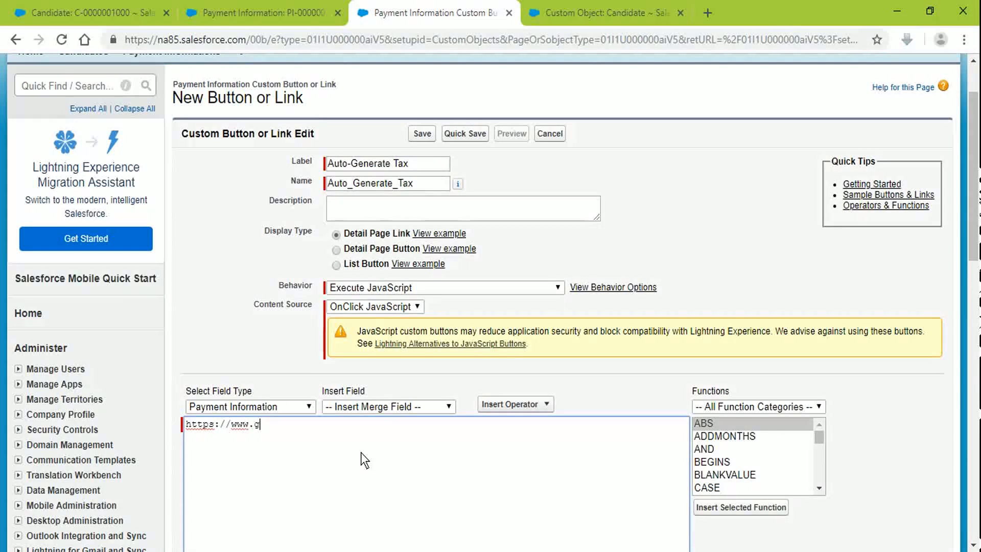
pyautogui.write('oogle.com/')
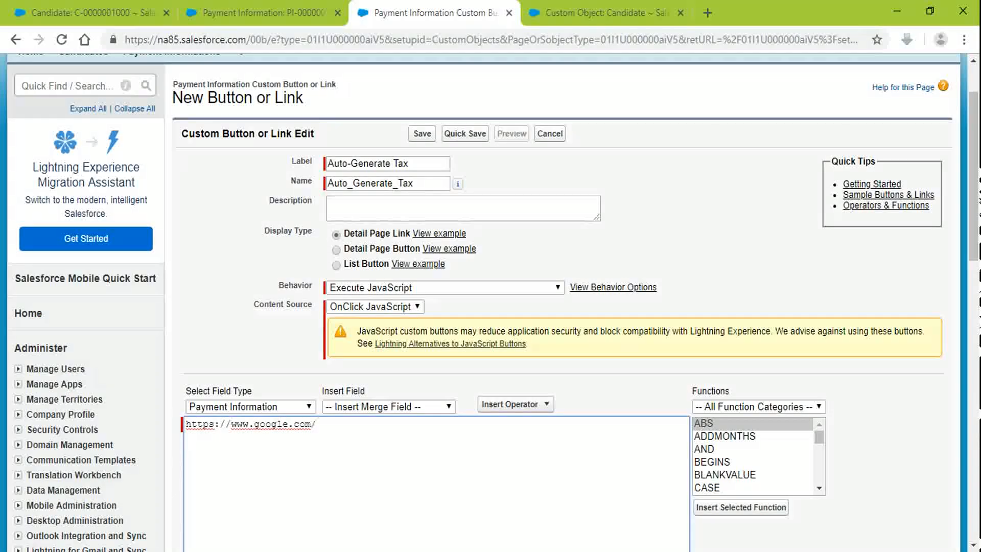
pyautogui.press('BackSpace')
pyautogui.write('?q=')
pyautogui.write('tax')
pyautogui.press('BackSpace')
pyautogui.press('BackSpace')
pyautogui.write('"')
pyautogui.press('End')
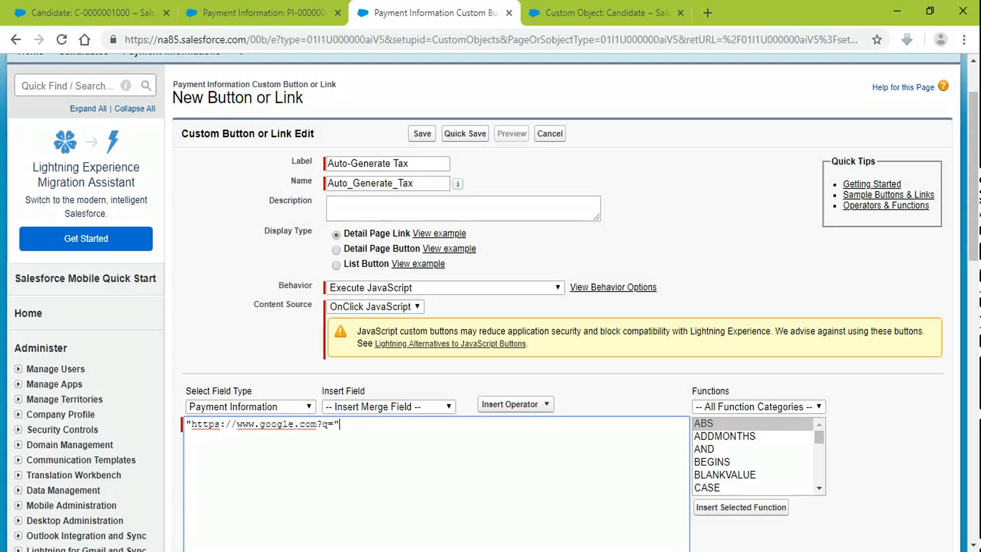
pyautogui.press('BackSpace')
pyautogui.press('Home')
pyautogui.press('Delete')
pyautogui.press('End')
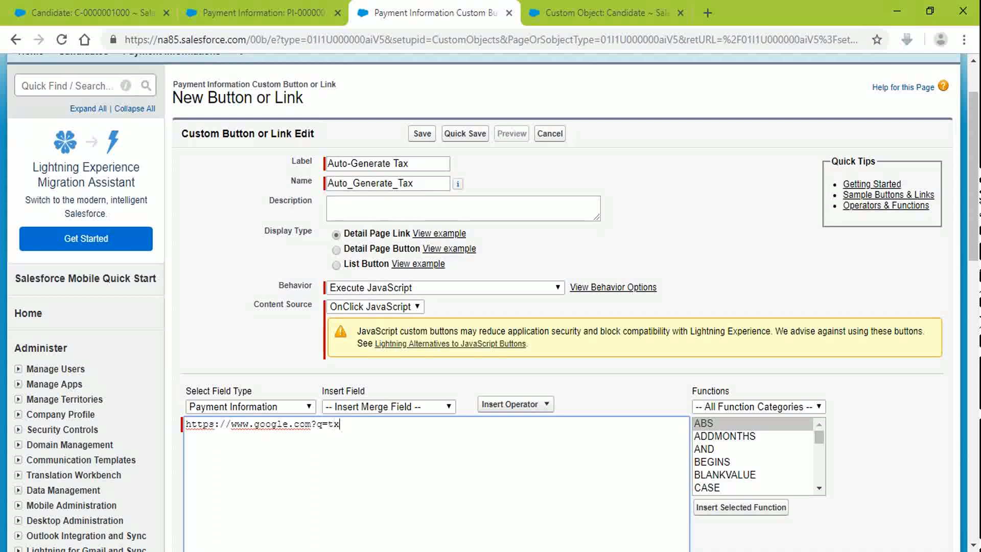
pyautogui.write('tz')
pyautogui.press('BackSpace')
pyautogui.write('axpercentage')
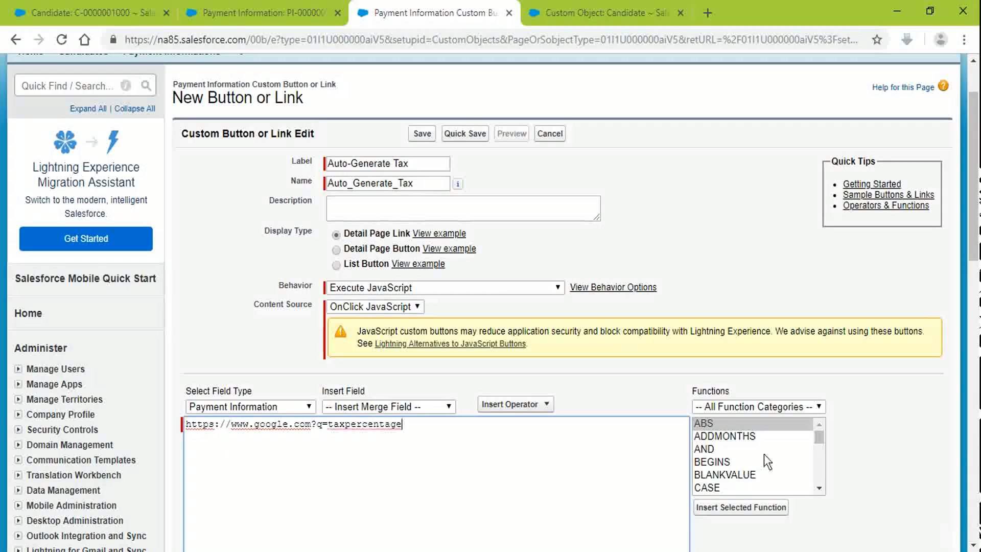
pyautogui.scroll(-7, 597, 391)
# Step: Check the syntax and save the Auto-Generate Tax button, dismissing the page layout reminder
pyautogui.click(217, 355)
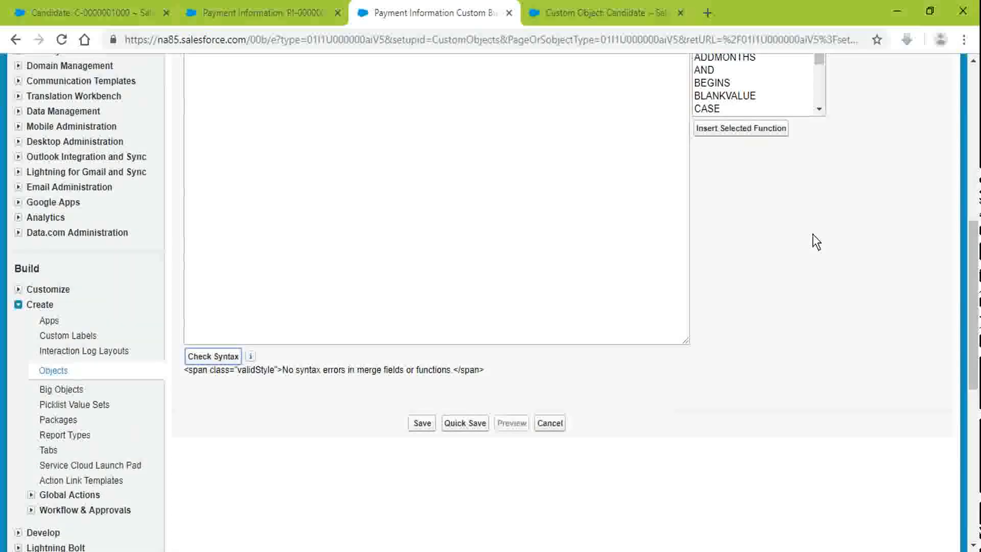
pyautogui.scroll(7, 841, 334)
pyautogui.scroll(-7, 566, 361)
pyautogui.click(420, 423)
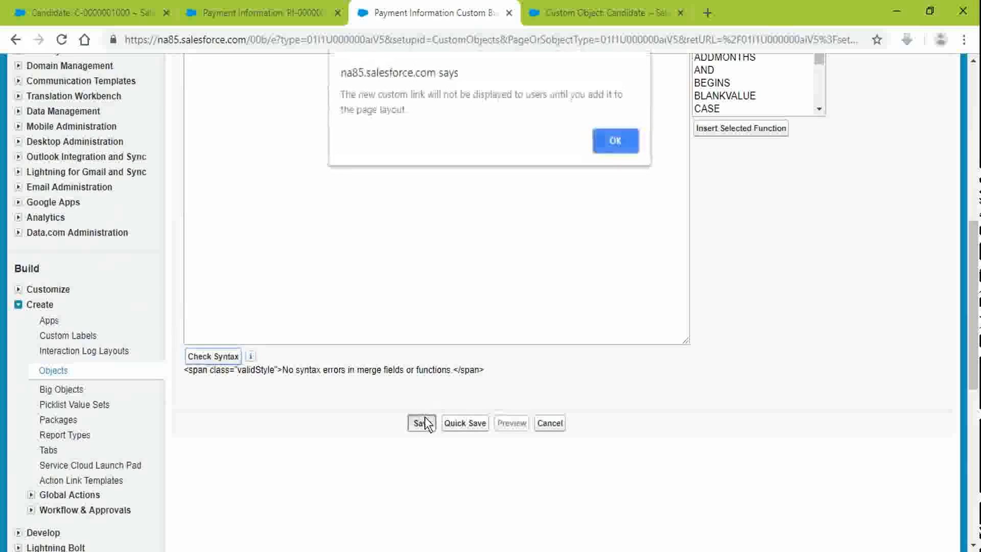
pyautogui.click(613, 141)
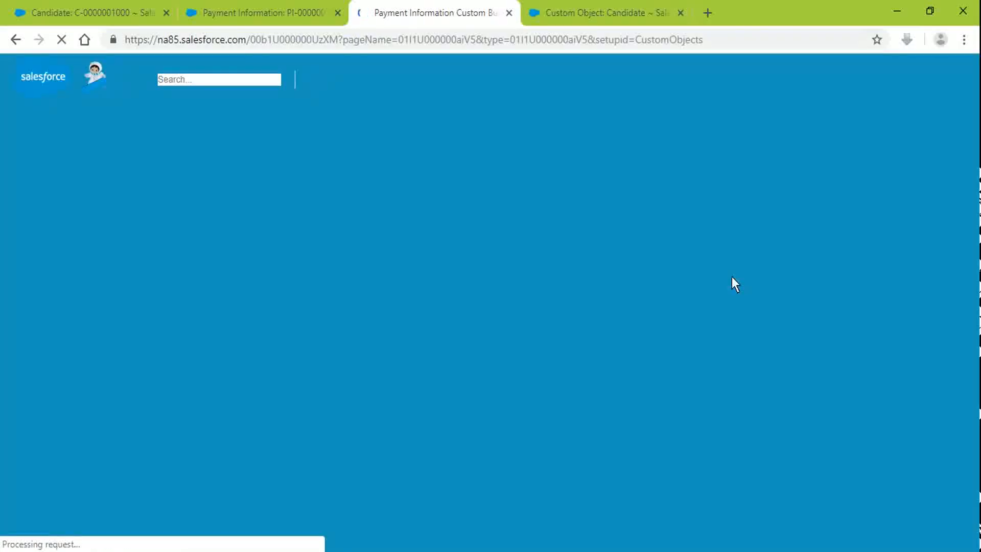
pyautogui.scroll(-3, 731, 276)
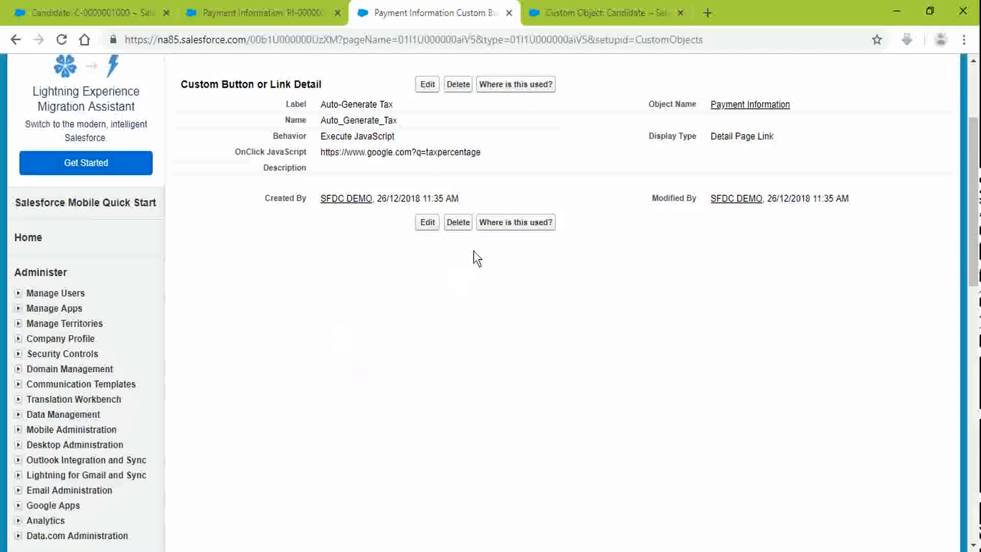
# Step: Edit the Auto-Generate Tax link to display in a new window, recheck syntax, and save
pyautogui.click(421, 84)
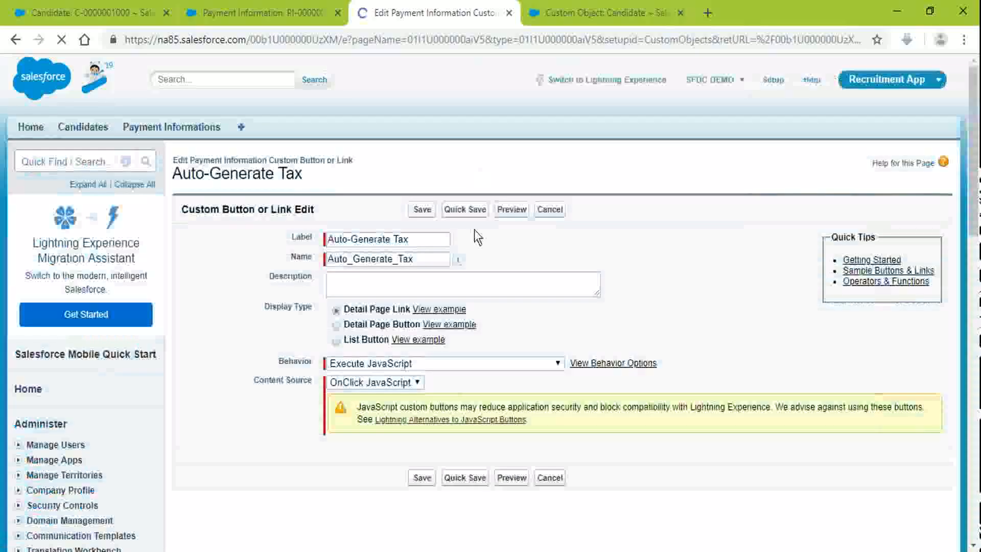
pyautogui.click(483, 360)
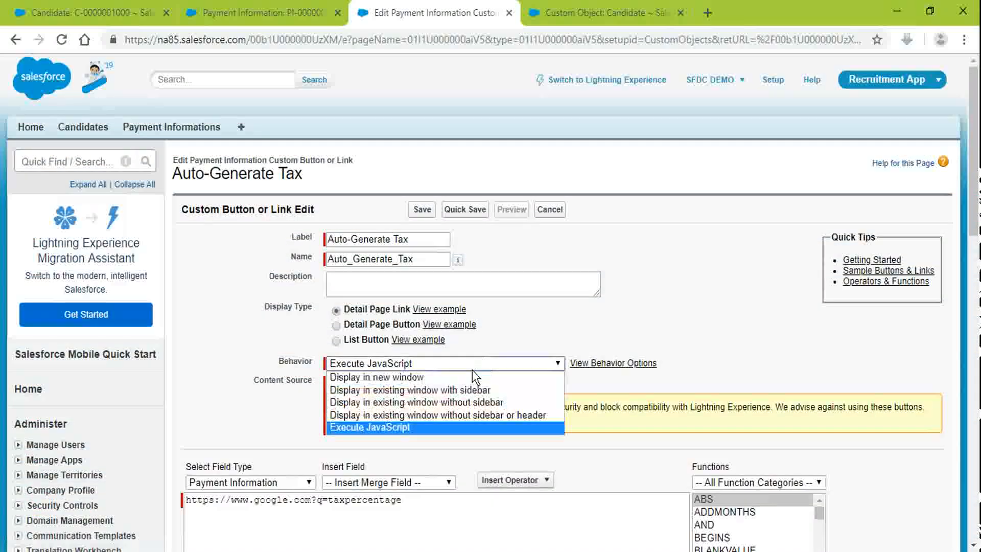
pyautogui.click(468, 375)
pyautogui.scroll(-3, 733, 281)
pyautogui.scroll(3, 740, 358)
pyautogui.scroll(-9, 752, 434)
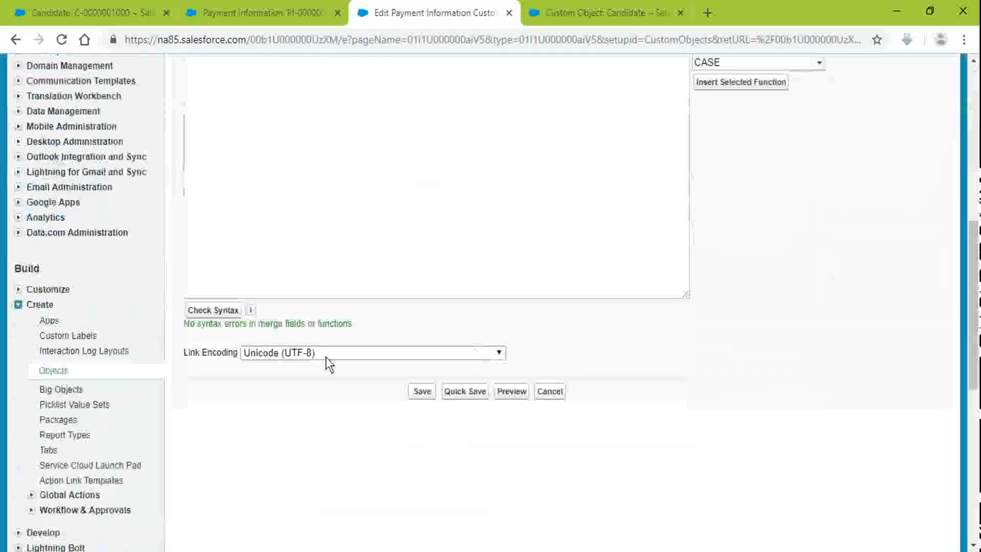
pyautogui.click(217, 310)
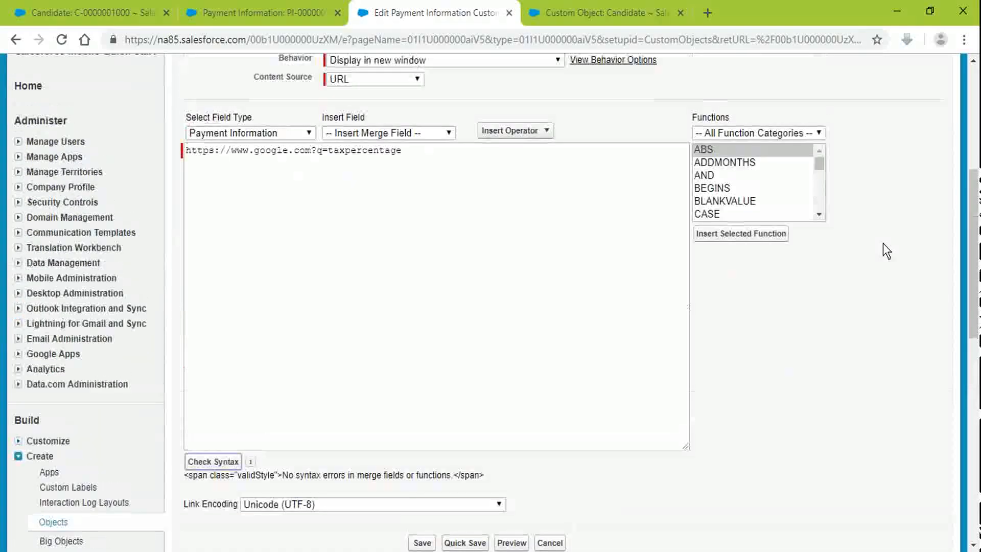
pyautogui.click(433, 543)
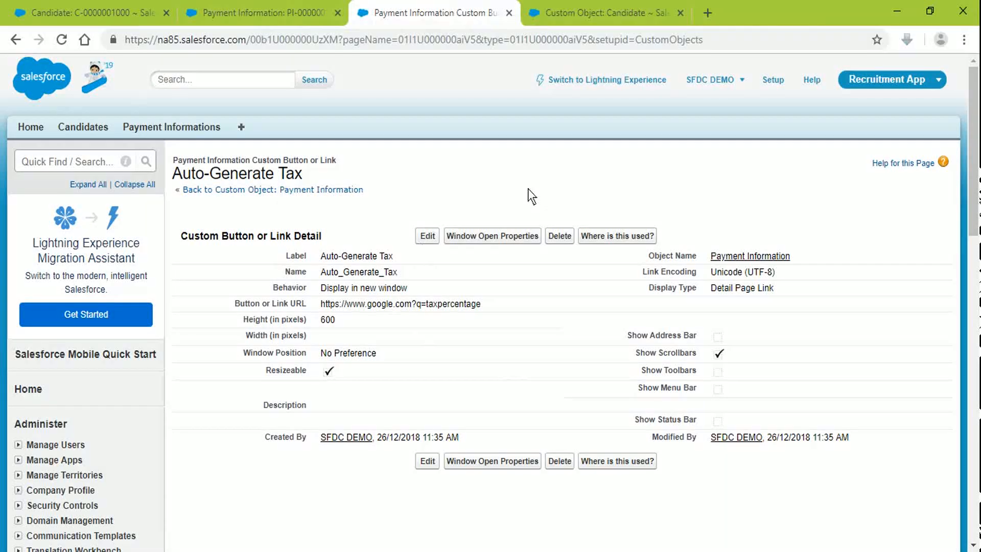
# Step: Return to the Payment Information object definition and jump to its Page Layouts section
pyautogui.click(275, 191)
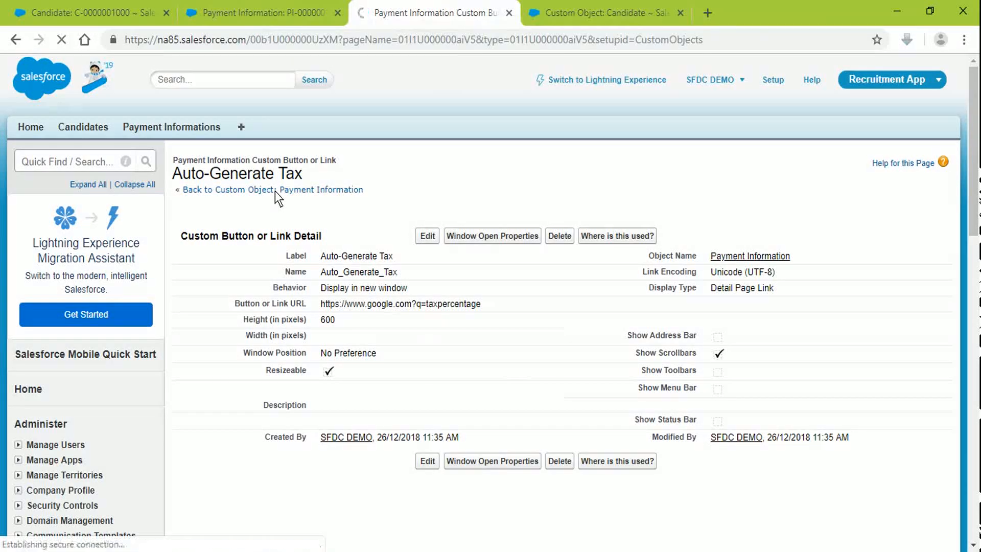
pyautogui.click(278, 12)
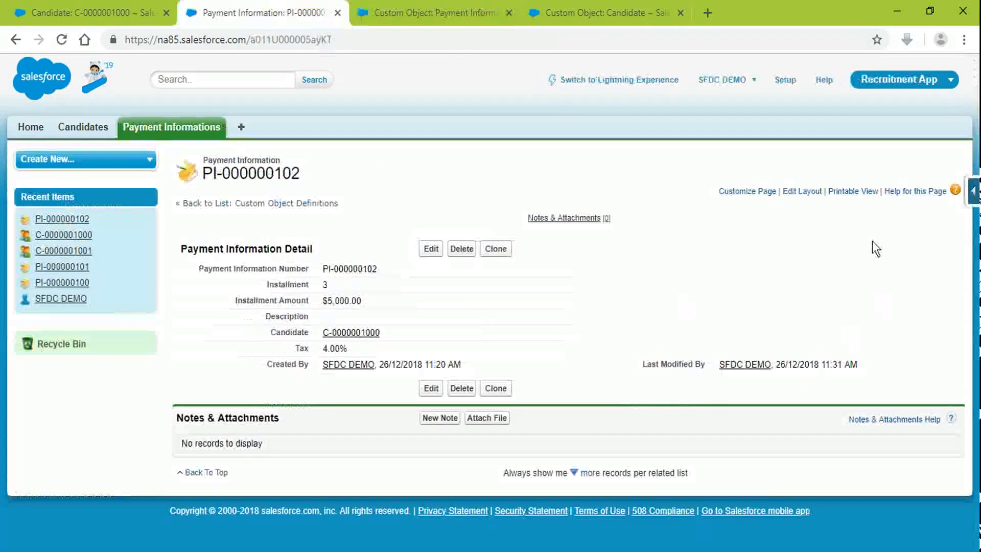
pyautogui.click(406, 10)
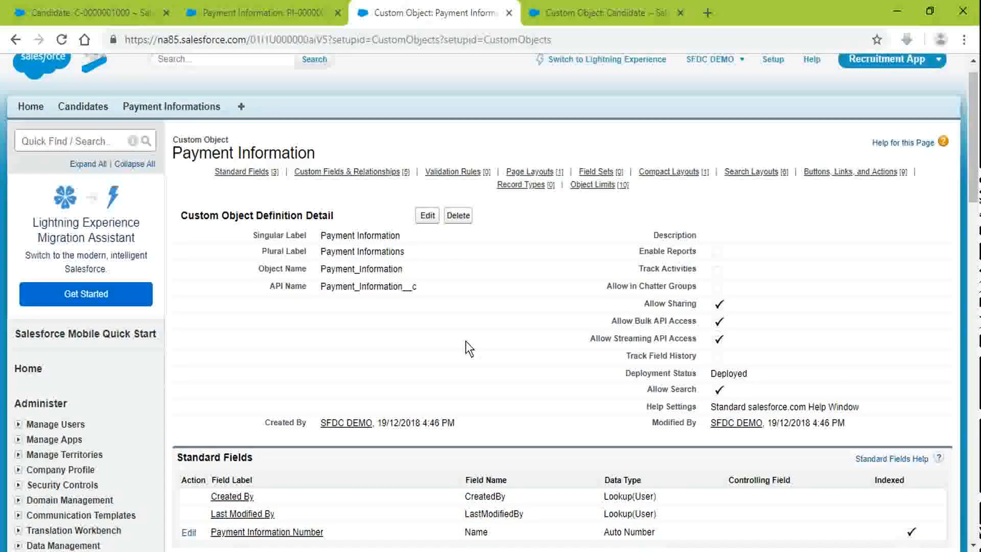
pyautogui.click(526, 191)
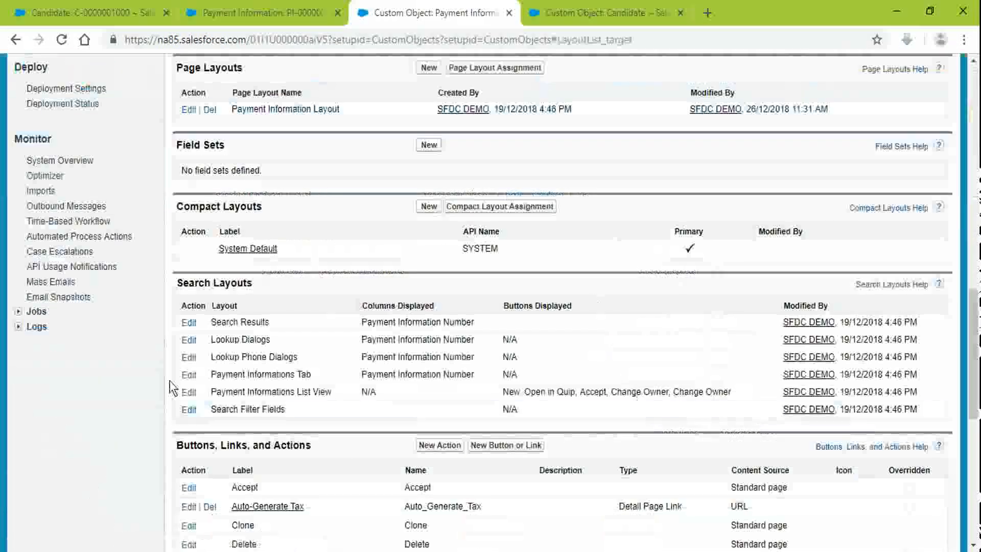
# Step: Reload the PI-000000102 payment record page
pyautogui.click(223, 7)
pyautogui.click(342, 40)
pyautogui.press('Return')
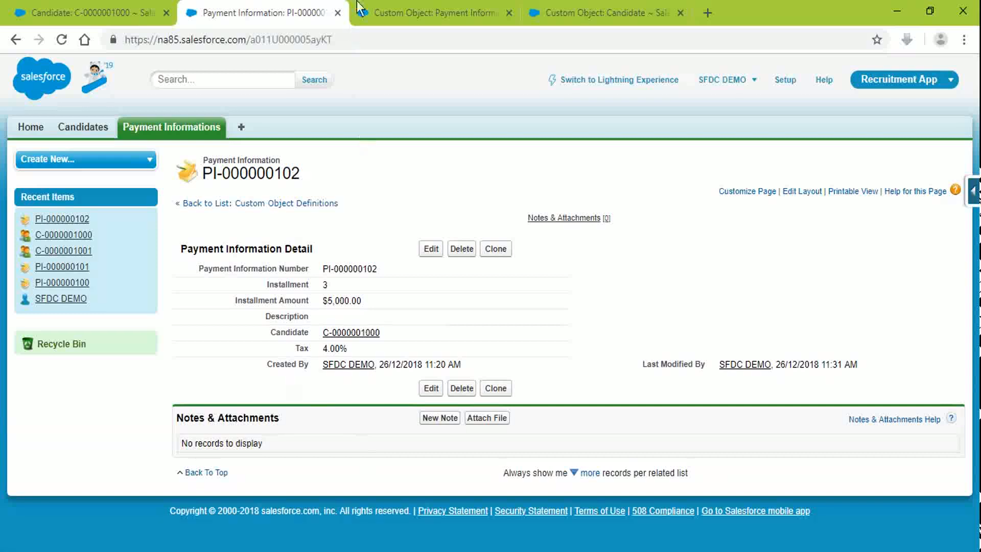
pyautogui.click(416, 7)
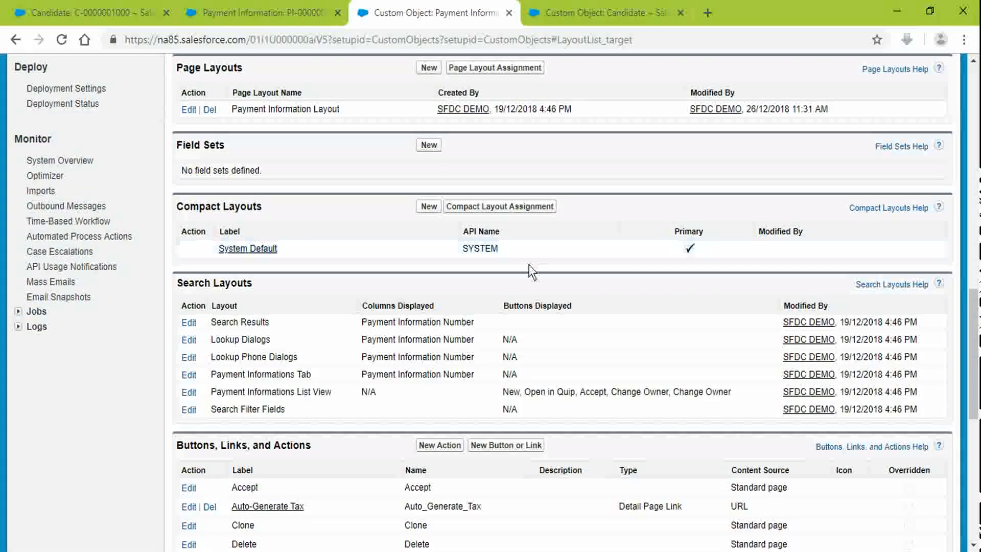
# Step: Drag the Auto-Generate Tax link into the Payment Information Layout's Custom Links section and save
pyautogui.scroll(2, 529, 264)
pyautogui.click(188, 184)
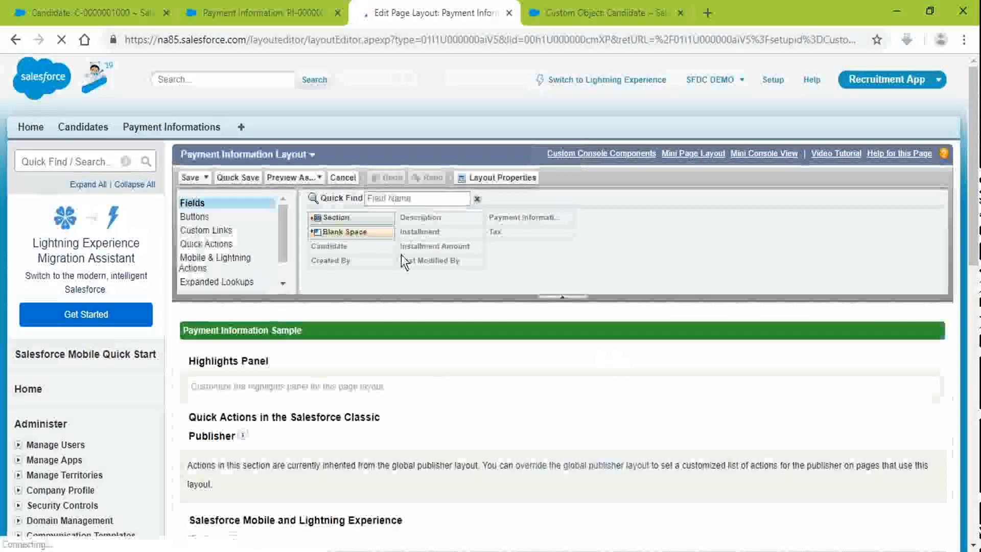
pyautogui.click(219, 233)
pyautogui.scroll(-6, 217, 221)
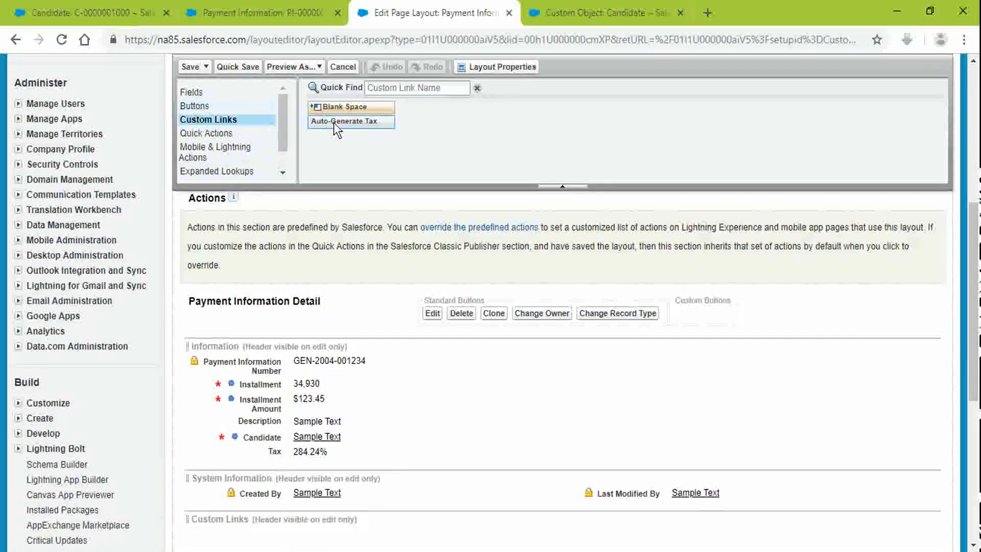
pyautogui.moveTo(333, 123); pyautogui.dragTo(282, 522)
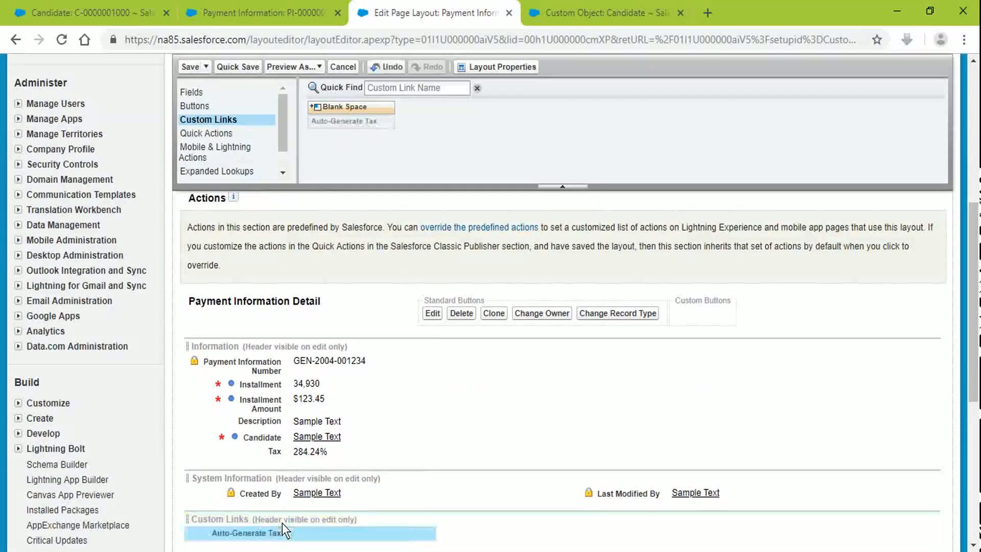
pyautogui.click(188, 63)
pyautogui.click(286, 16)
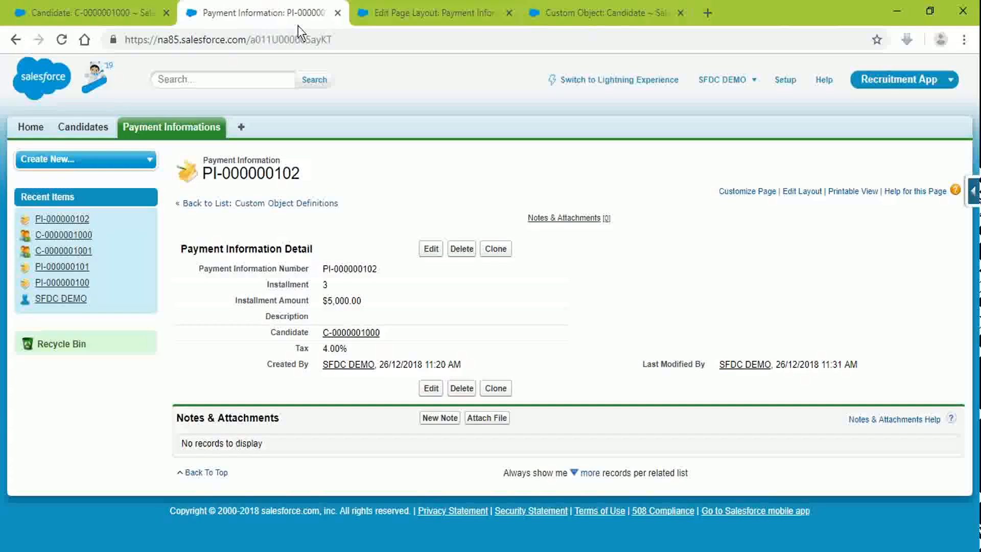
# Step: Reload PI-000000102 and test the Auto-Generate Tax link, then close the Google window it opened
pyautogui.click(311, 36)
pyautogui.press('Return')
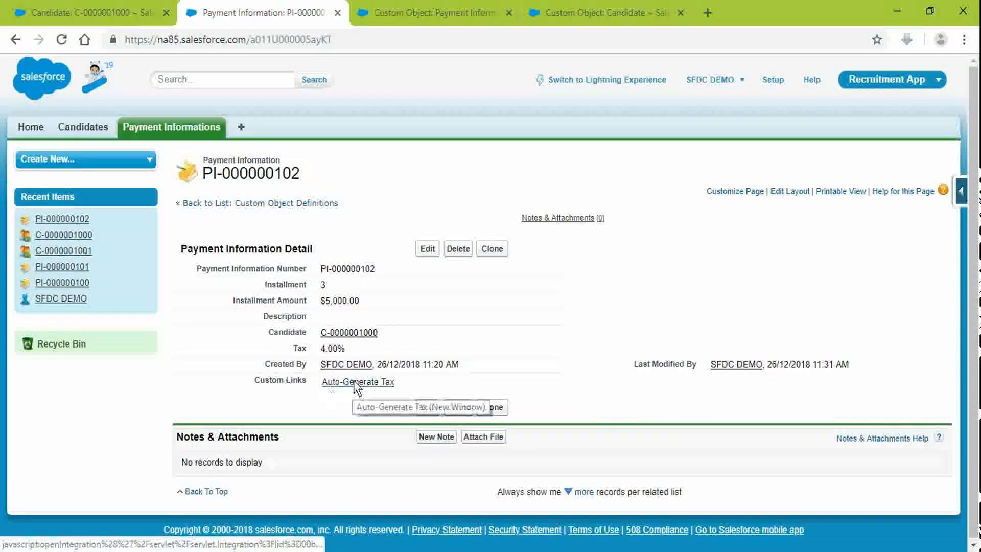
pyautogui.click(353, 382)
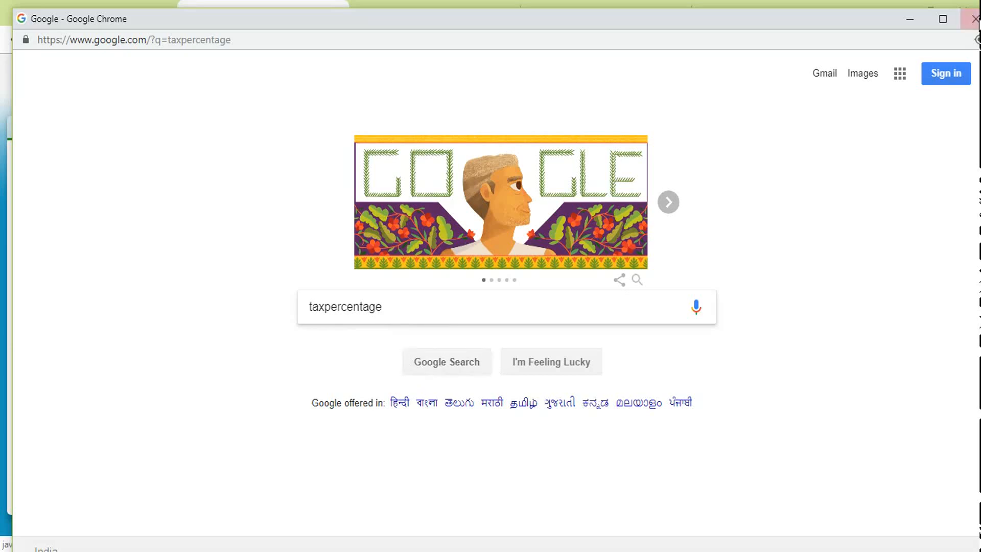
pyautogui.click(975, 19)
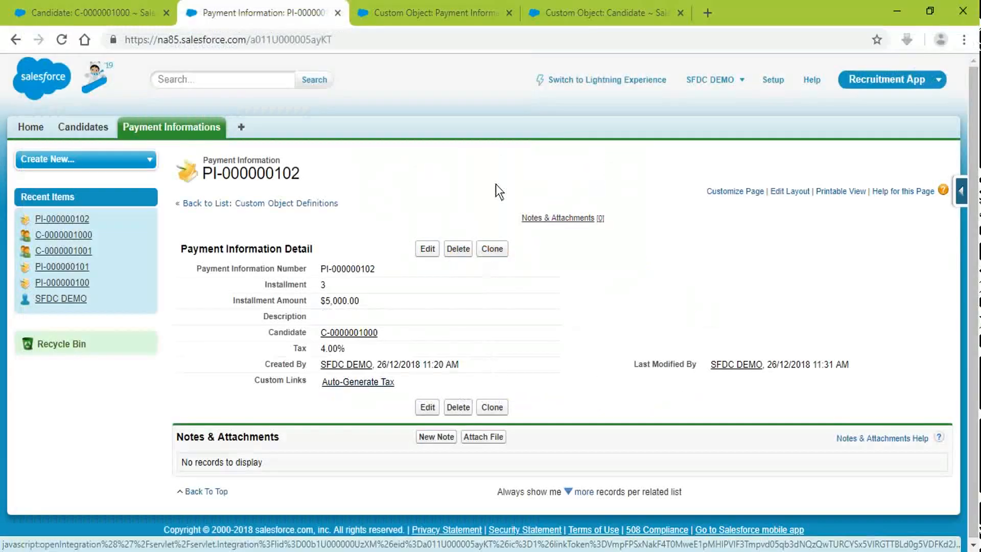
pyautogui.click(432, 12)
pyautogui.scroll(-10, 458, 351)
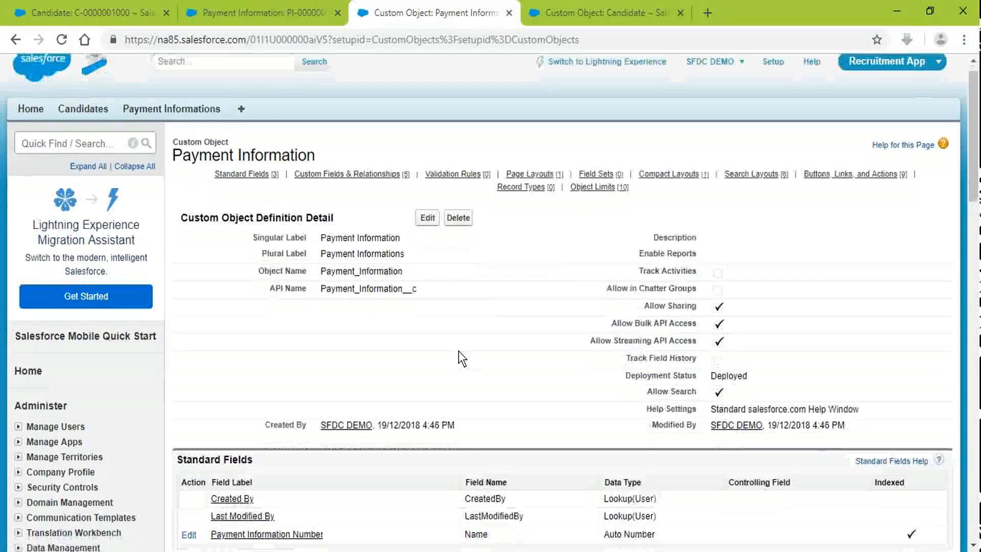
pyautogui.scroll(3, 300, 328)
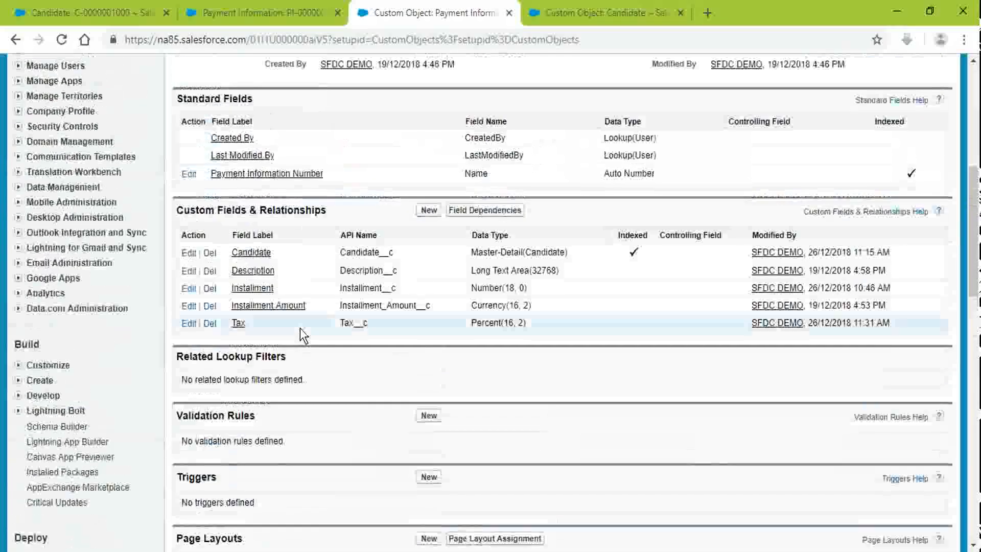
pyautogui.scroll(-9, 300, 323)
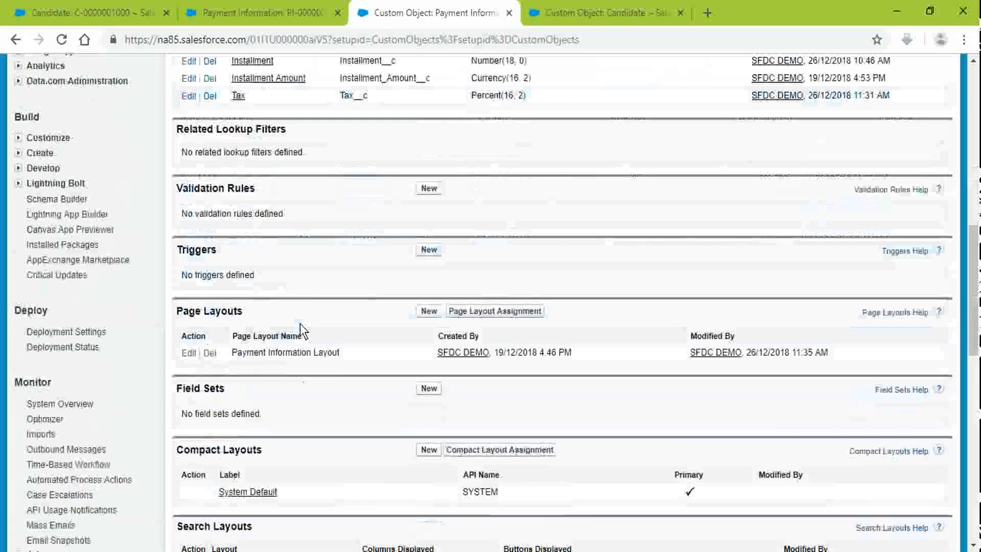
pyautogui.scroll(15, 299, 317)
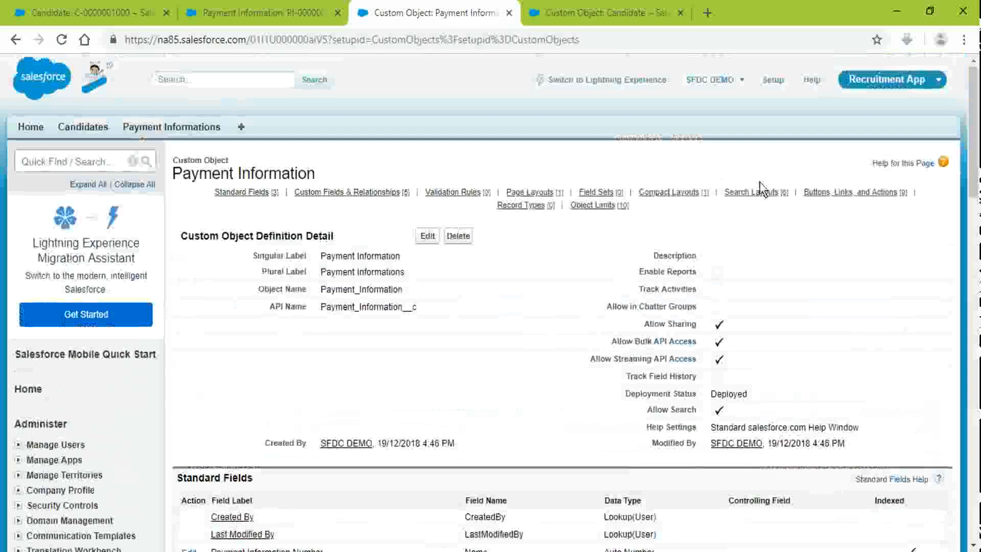
pyautogui.click(875, 194)
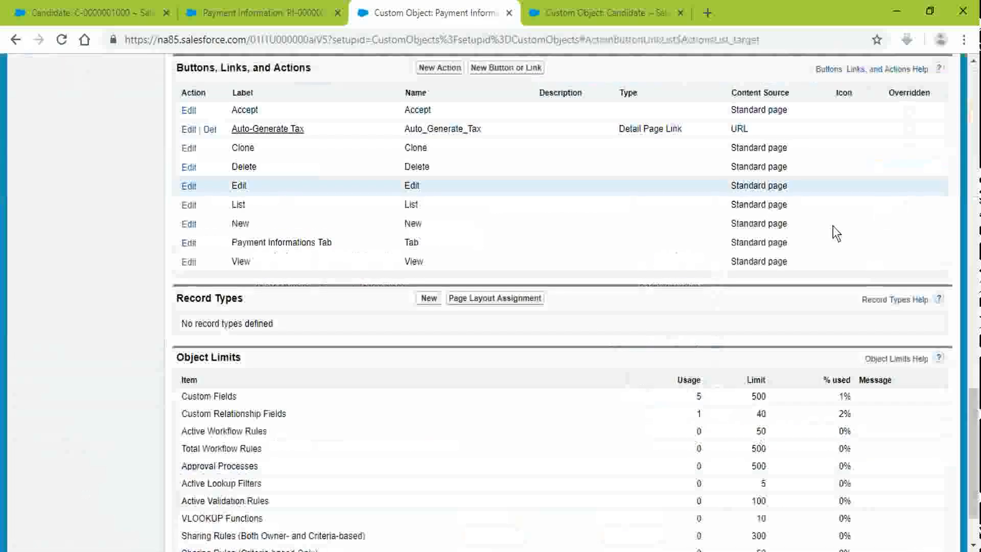
pyautogui.click(188, 130)
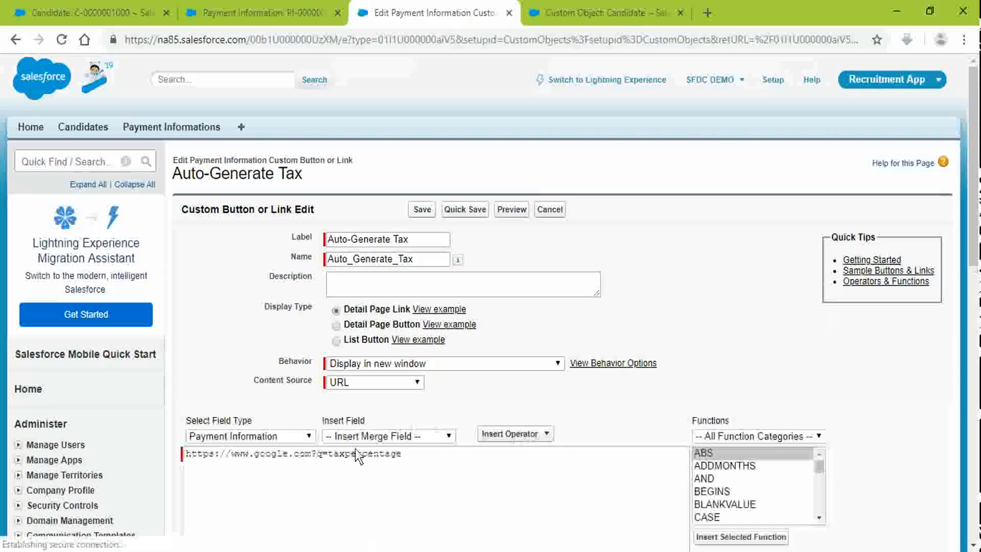
pyautogui.click(310, 453)
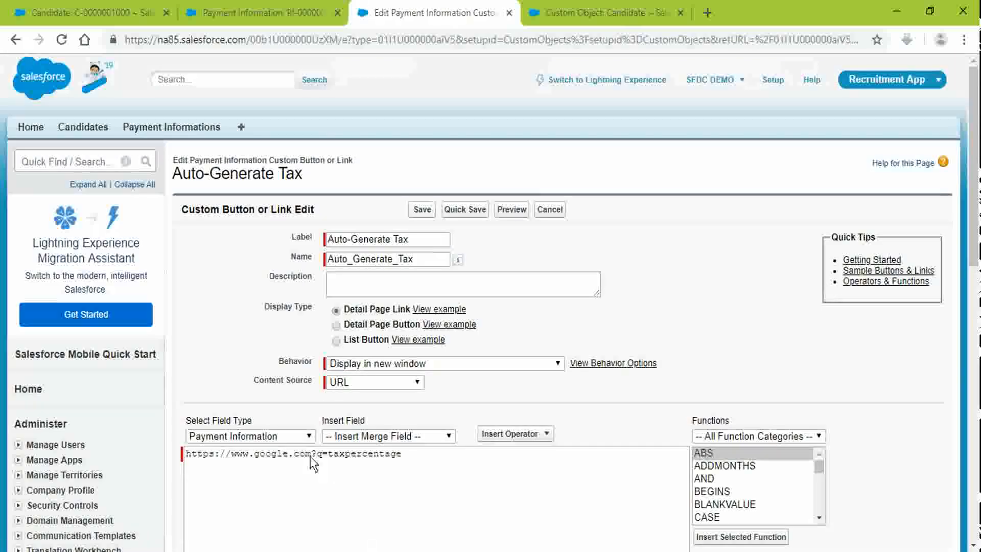
pyautogui.write('/search')
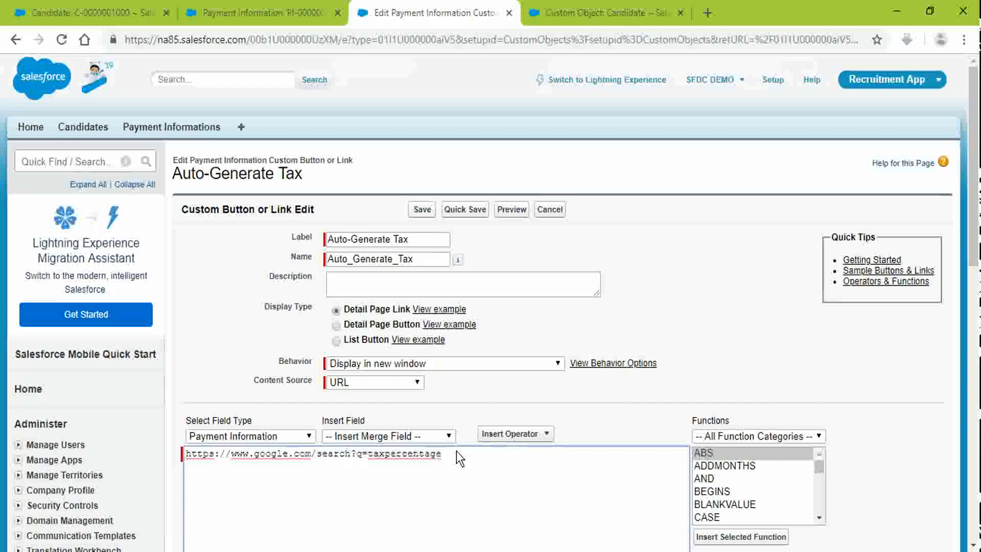
pyautogui.click(429, 211)
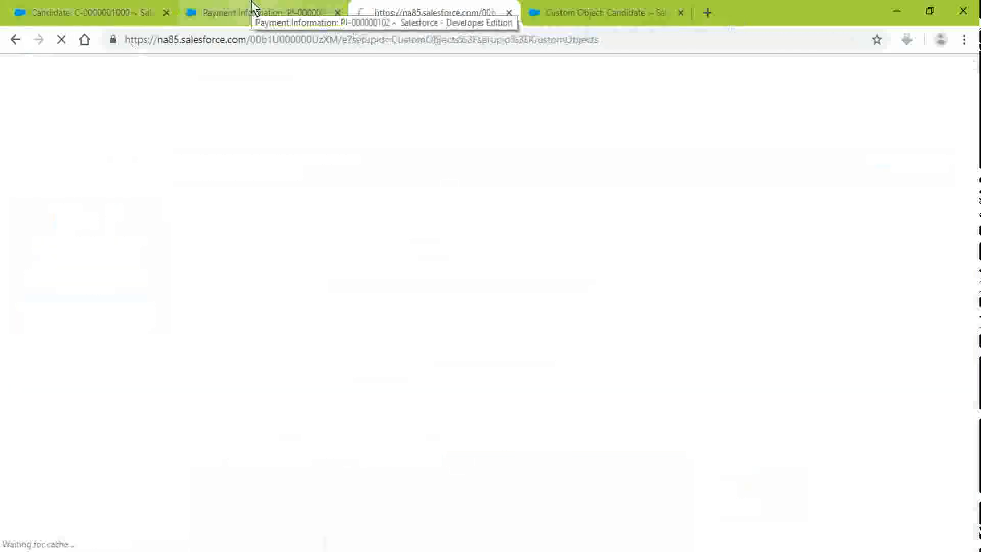
pyautogui.click(251, 3)
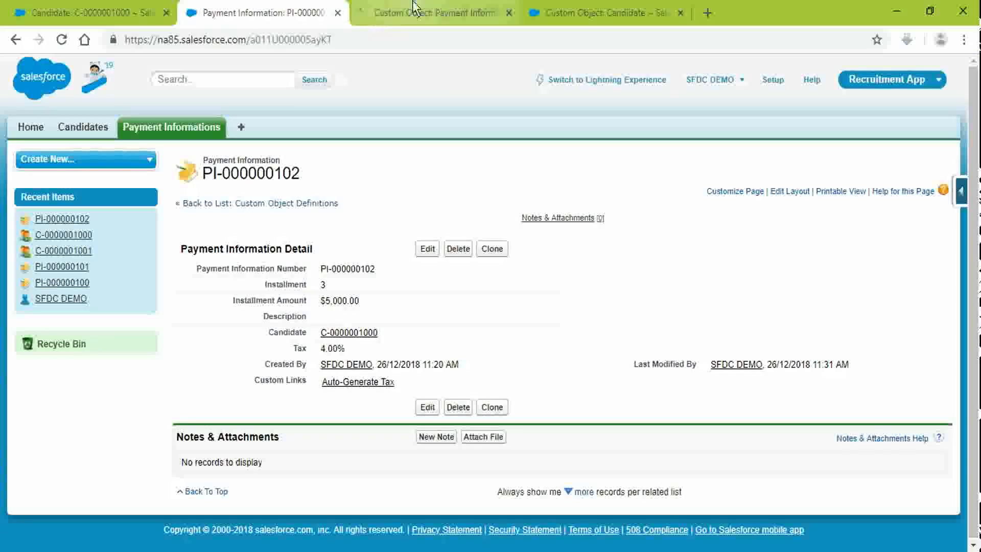
pyautogui.click(416, 11)
pyautogui.scroll(-8, 400, 351)
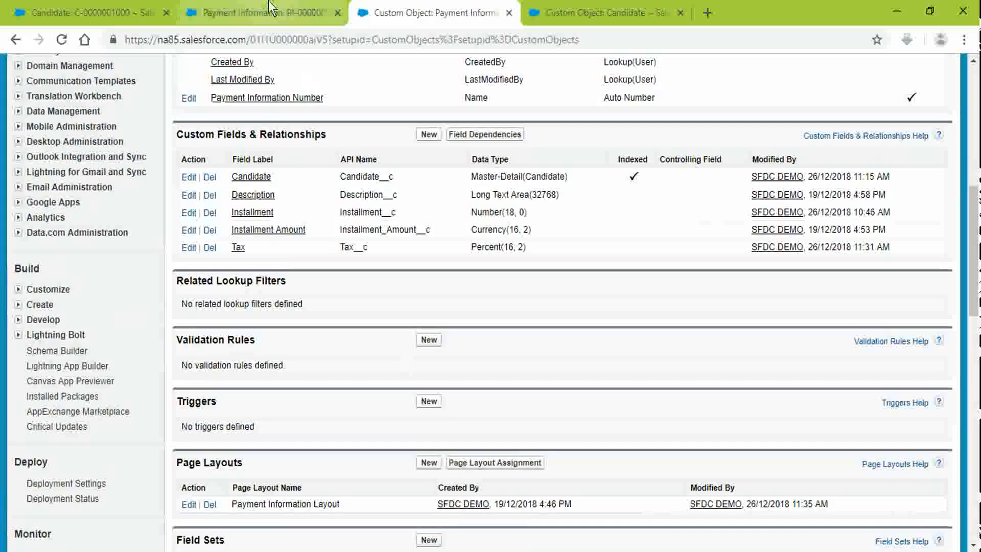
pyautogui.click(255, 11)
pyautogui.click(397, 43)
pyautogui.press('Return')
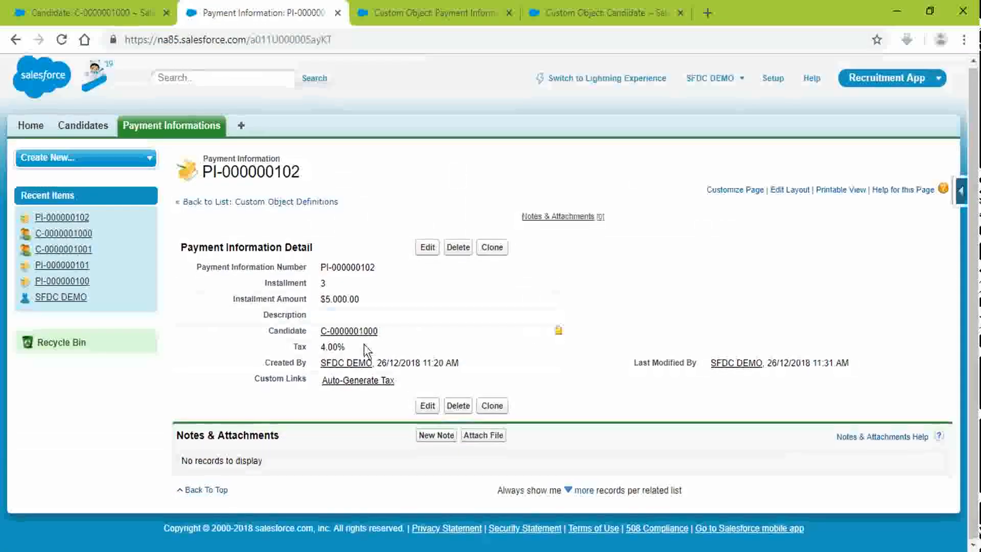
pyautogui.click(329, 383)
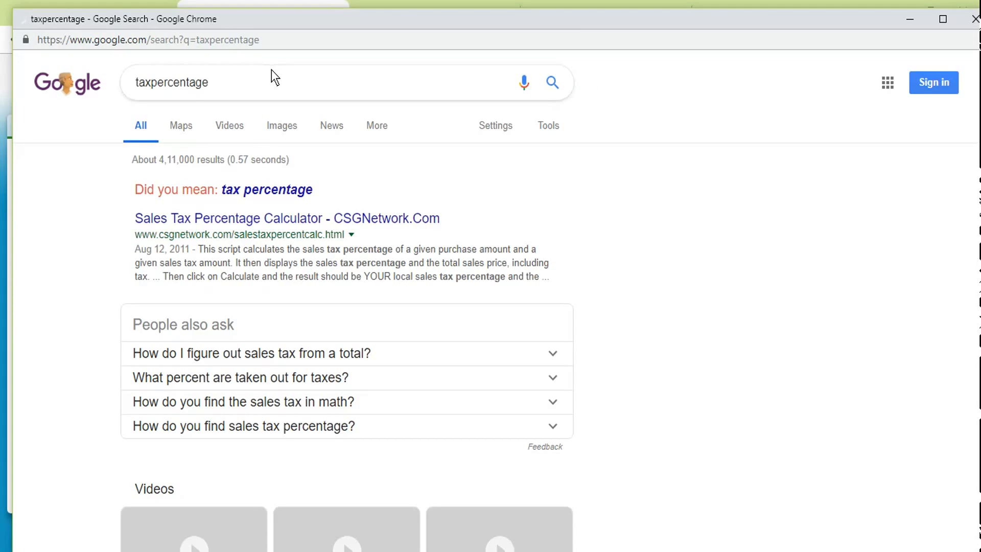
pyautogui.scroll(-8, 673, 182)
pyautogui.scroll(8, 673, 182)
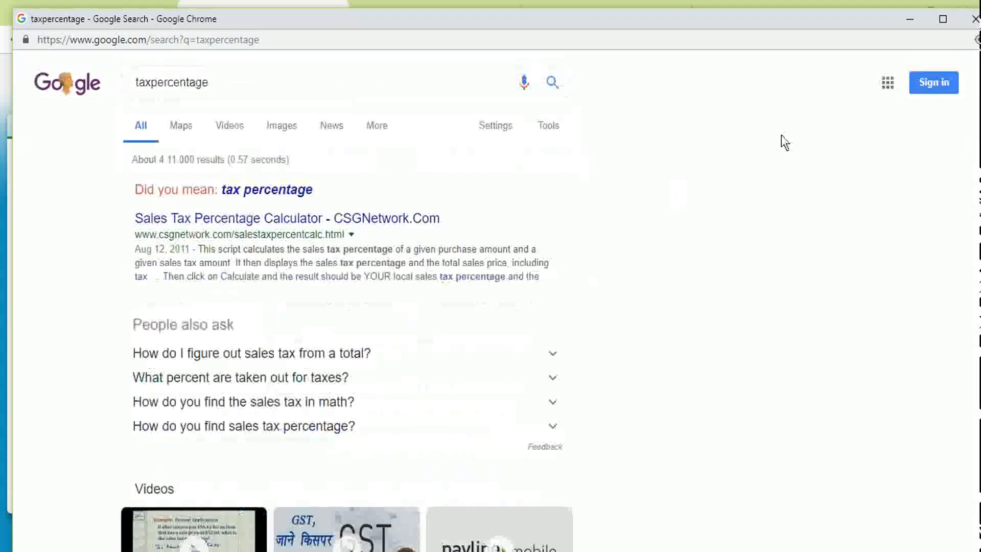
pyautogui.click(968, 23)
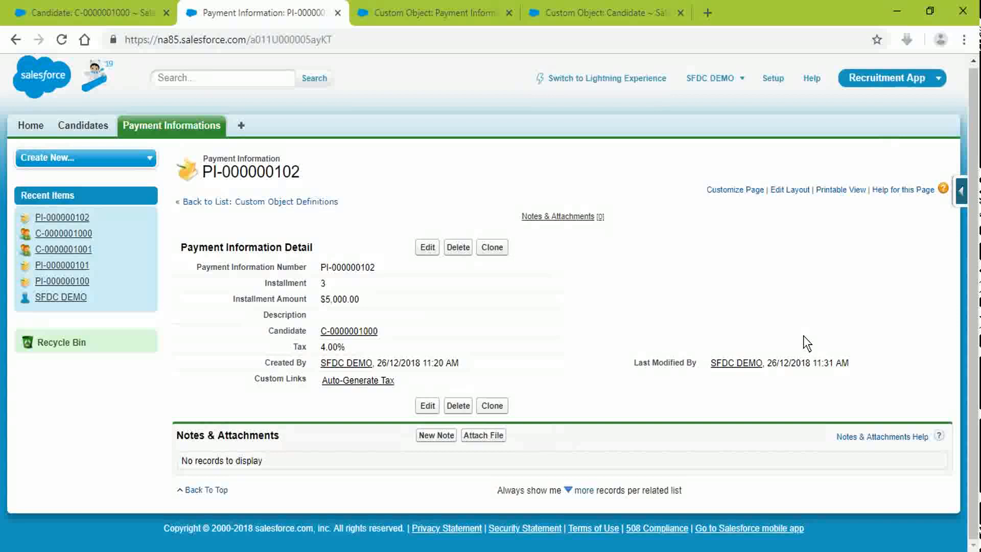
# Step: Remove the Auto-Generate Tax link from the Payment Information Layout's Custom Links section and save
pyautogui.click(442, 12)
pyautogui.click(228, 20)
pyautogui.click(784, 191)
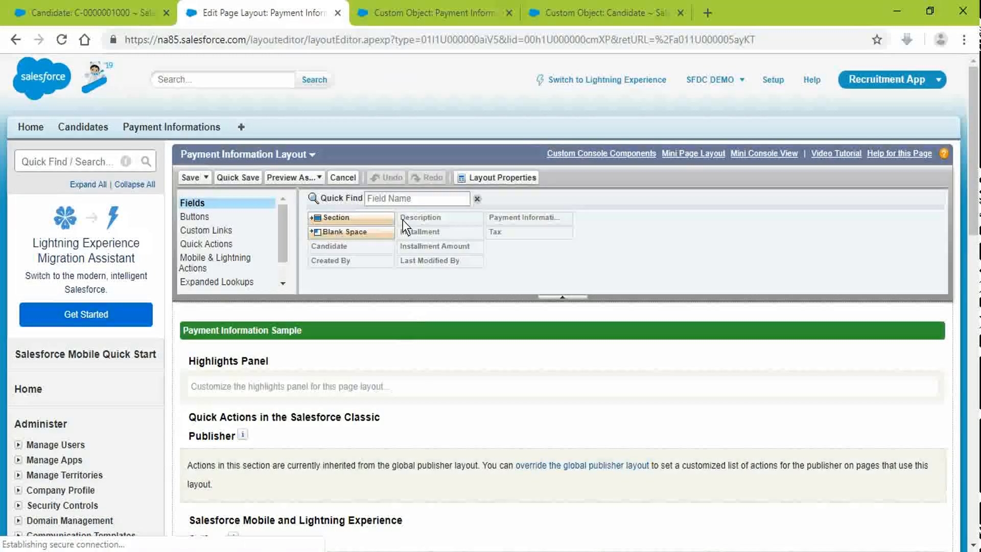
pyautogui.click(228, 234)
pyautogui.scroll(-7, 337, 263)
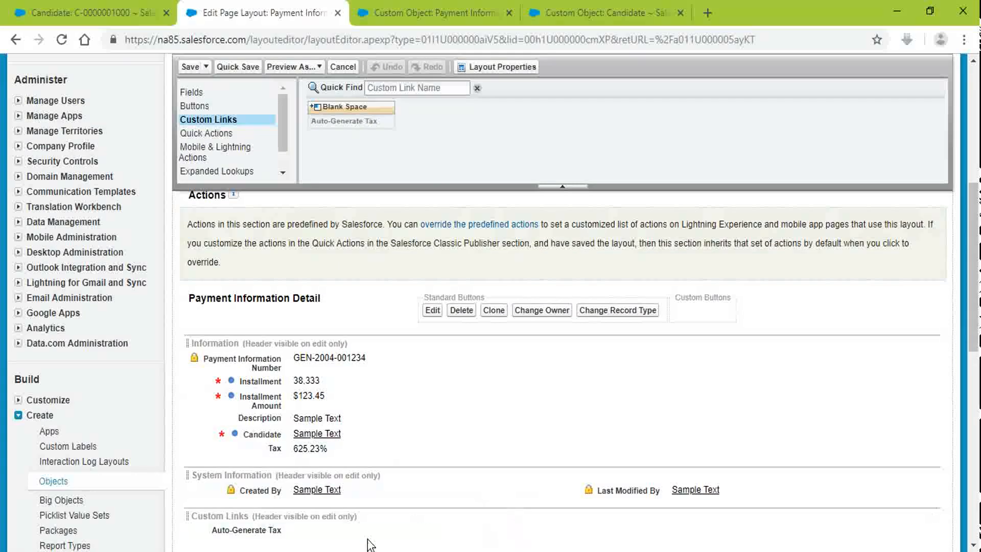
pyautogui.click(427, 530)
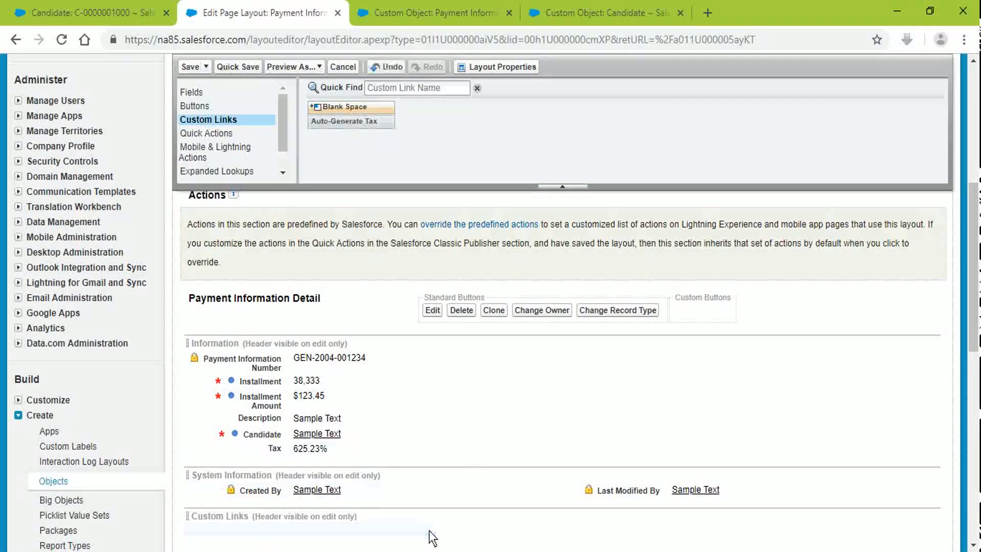
pyautogui.click(186, 66)
pyautogui.click(434, 12)
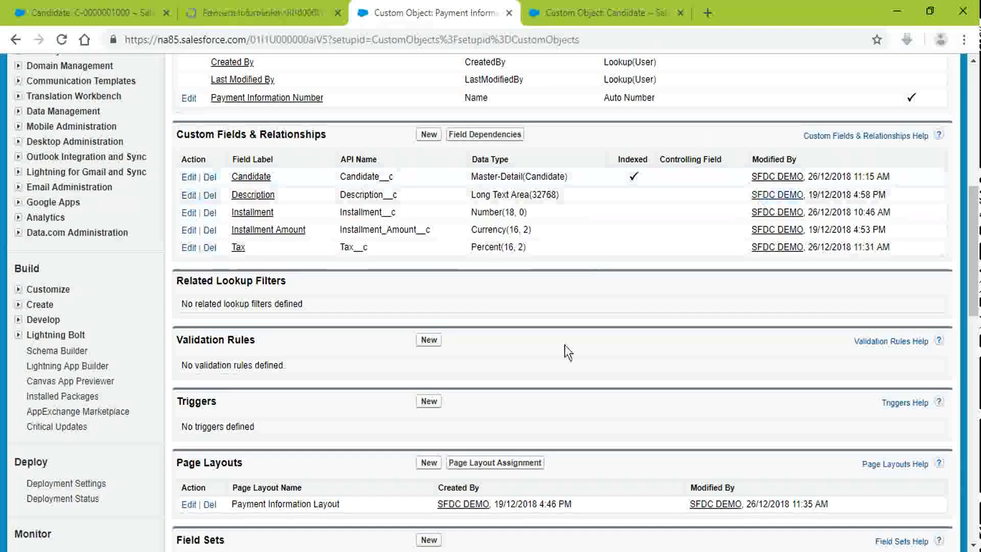
# Step: Change Auto-Generate Tax to a Detail Page Button and save it
pyautogui.scroll(7, 480, 278)
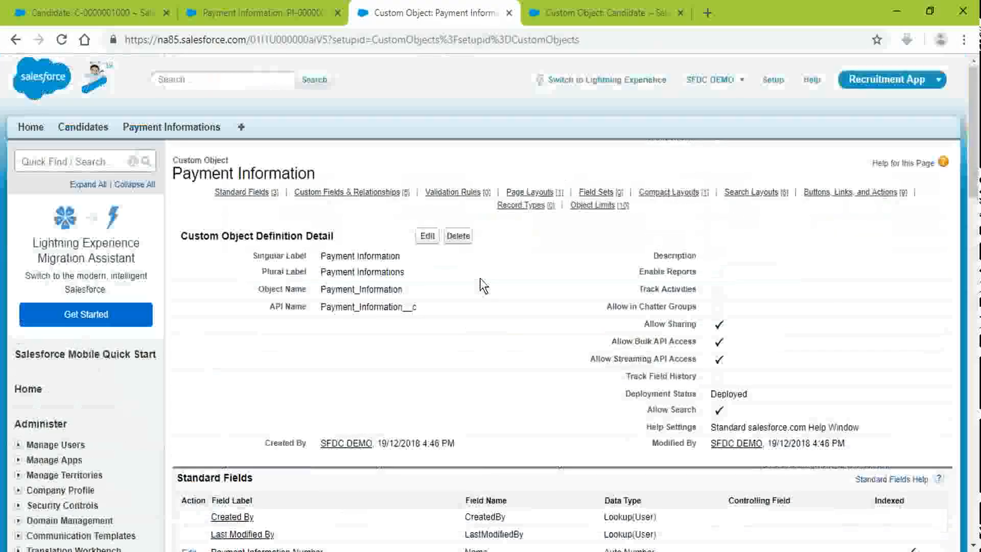
pyautogui.click(882, 193)
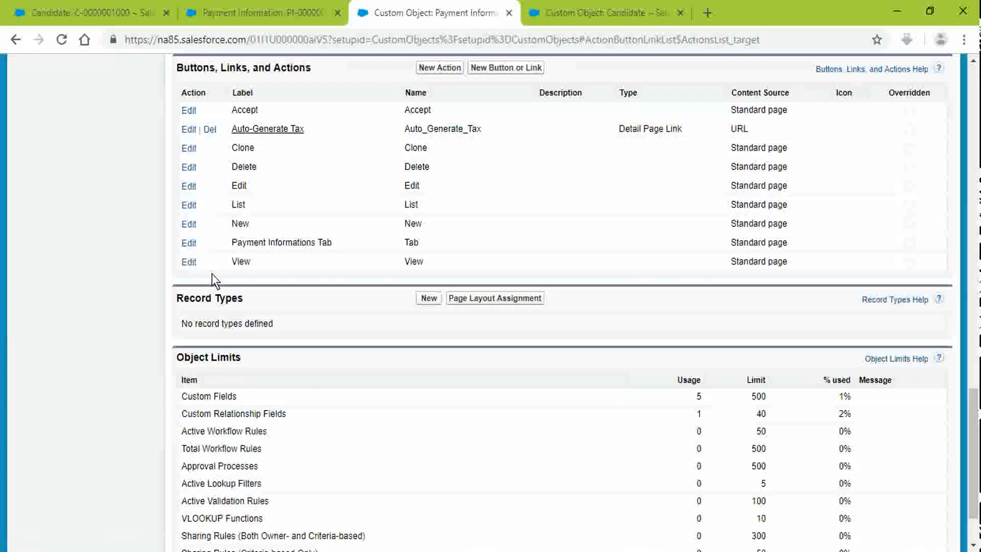
pyautogui.click(187, 129)
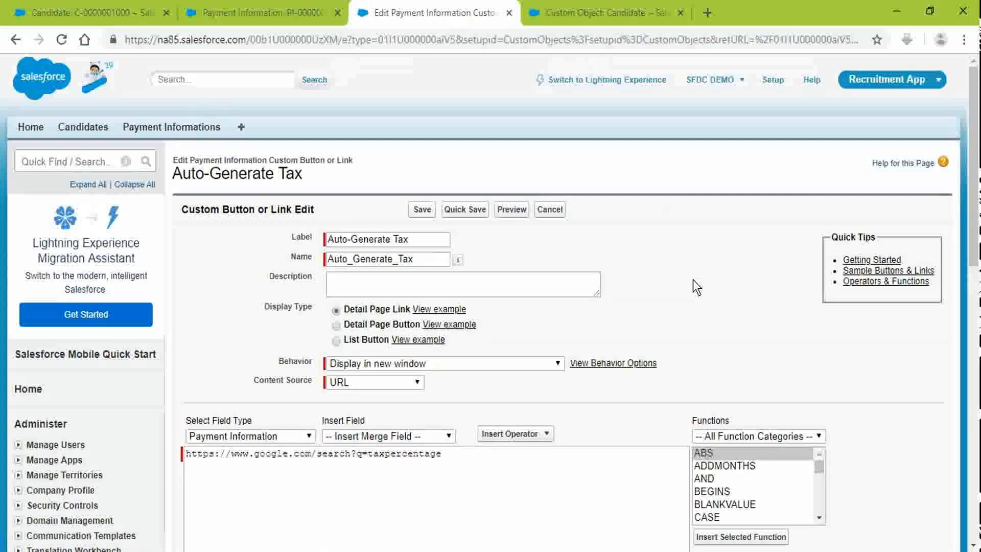
pyautogui.scroll(-3, 541, 328)
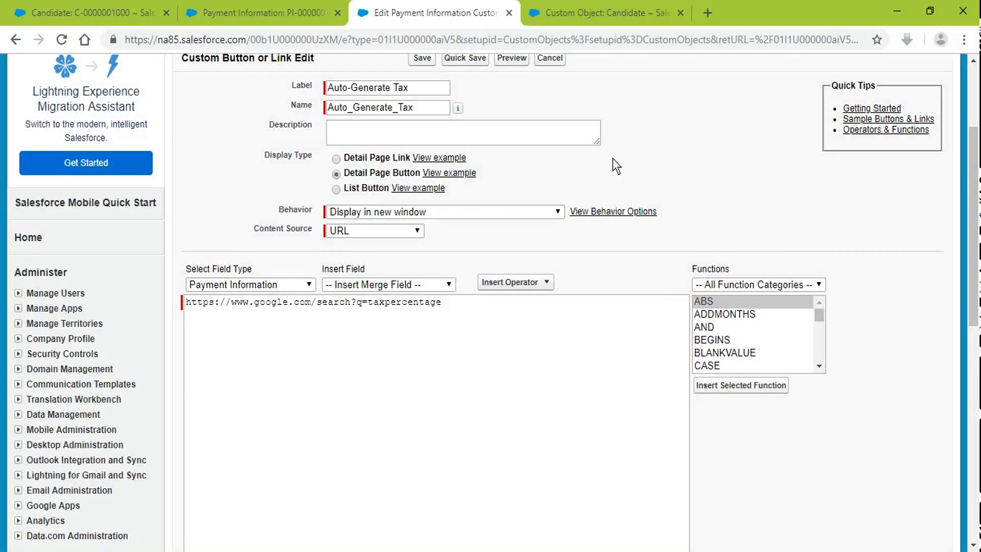
pyautogui.click(427, 60)
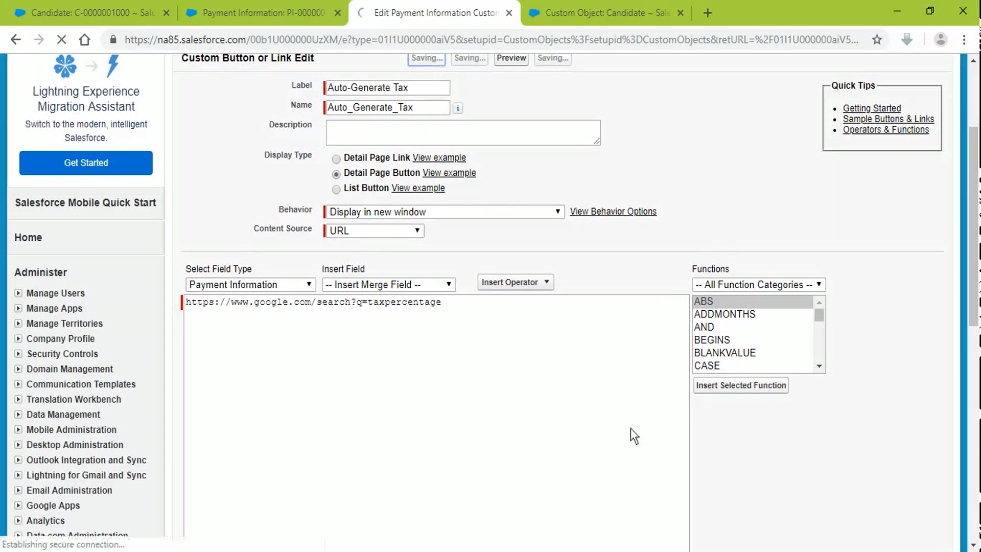
pyautogui.click(296, 9)
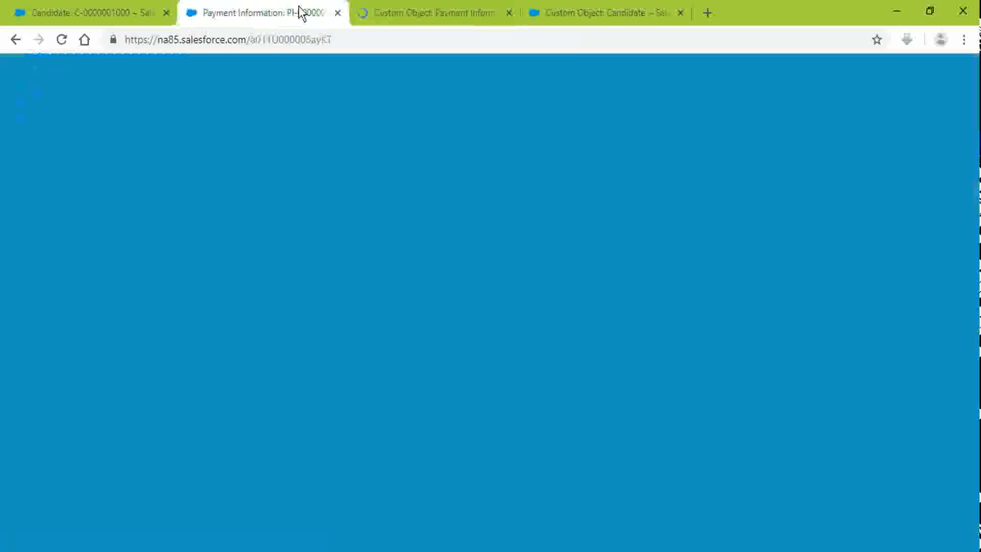
# Step: Drag the Auto-Generate Tax button into the Payment Information Detail's Custom Buttons and save
pyautogui.click(814, 192)
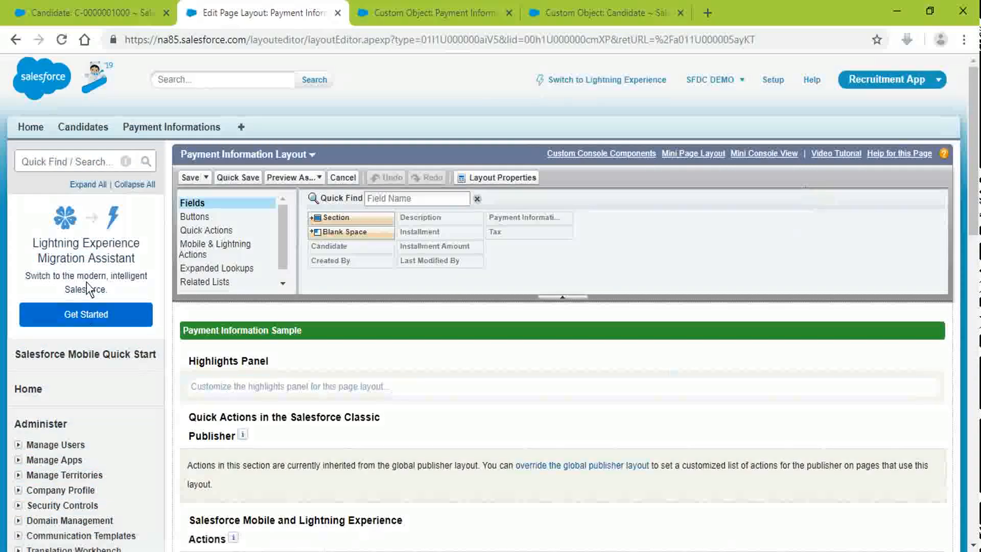
pyautogui.click(195, 217)
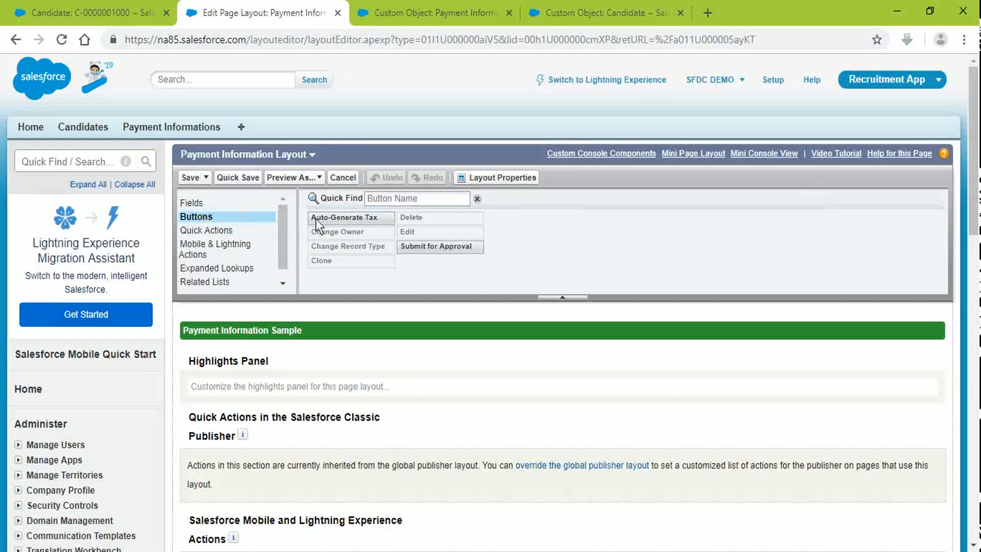
pyautogui.moveTo(345, 214); pyautogui.dragTo(506, 516)
pyautogui.moveTo(607, 549); pyautogui.dragTo(698, 422)
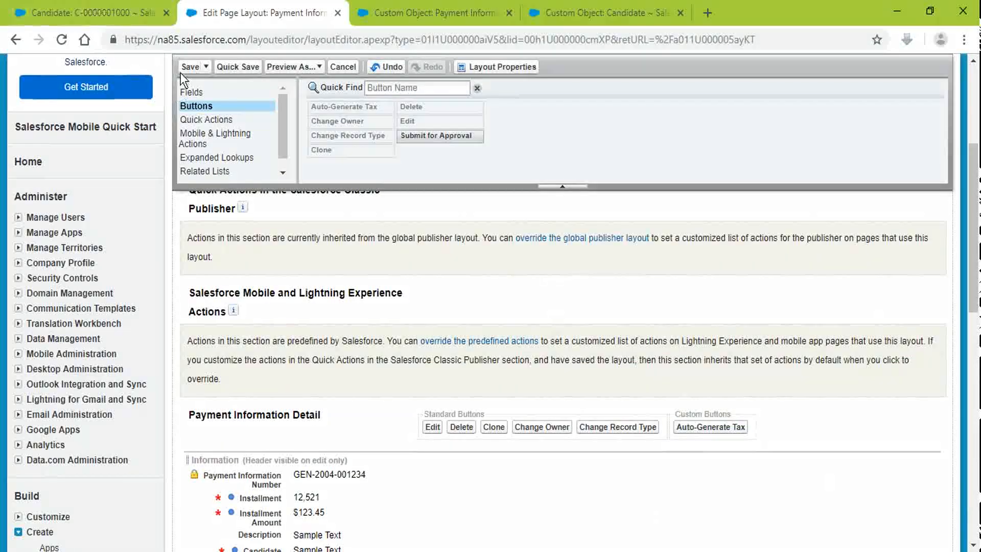
pyautogui.click(183, 69)
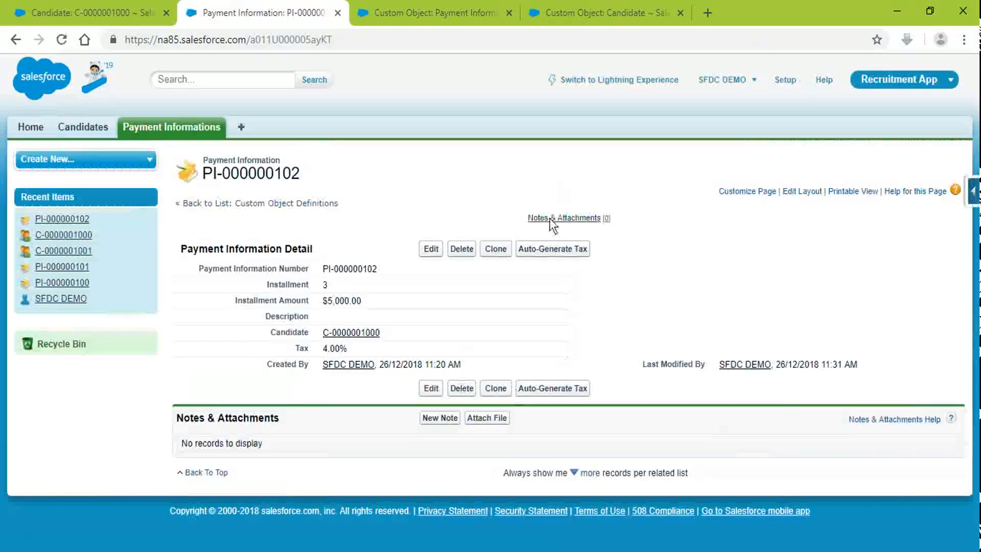
# Step: Test the Auto-Generate Tax button and close the Google taxpercentage results window
pyautogui.click(567, 246)
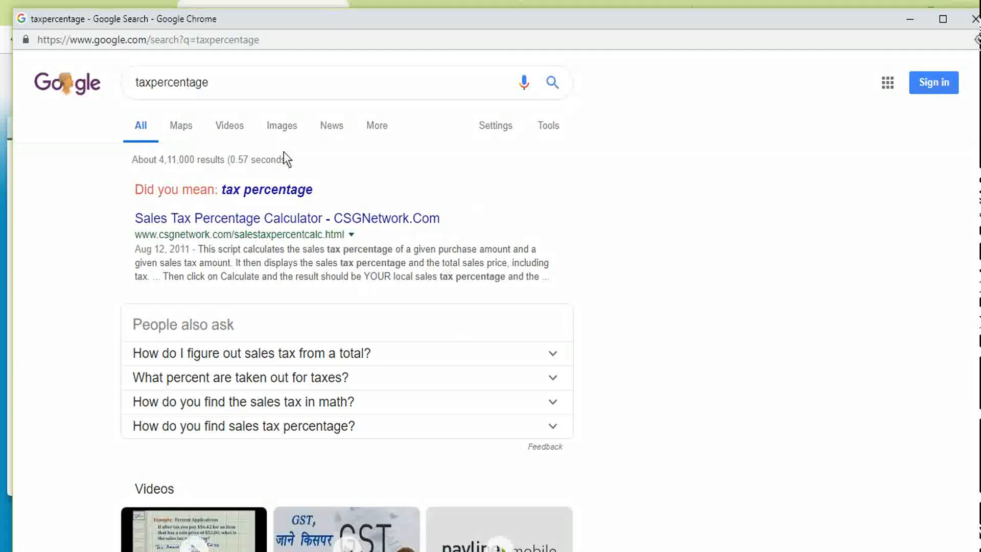
pyautogui.click(973, 19)
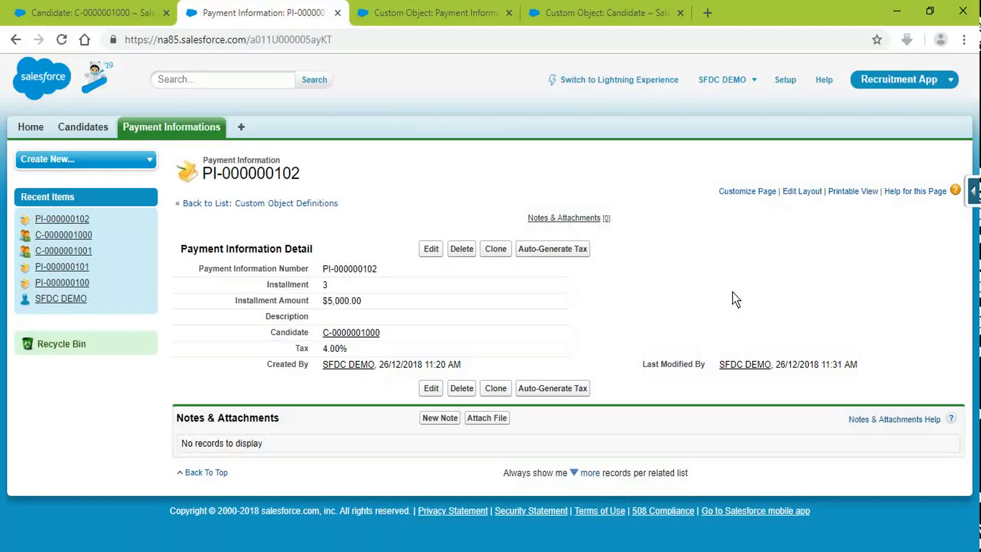
pyautogui.click(435, 13)
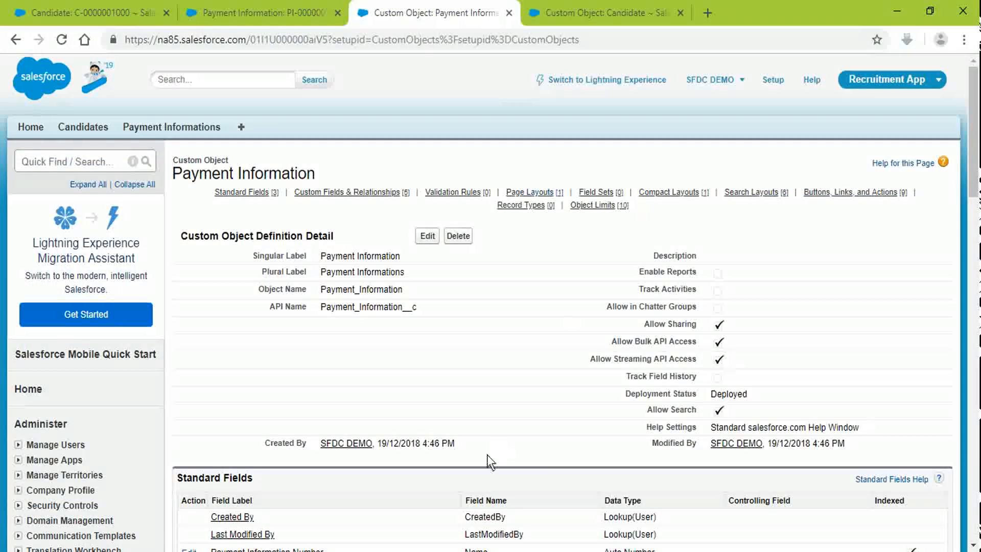
# Step: Change Auto-Generate Tax to a List Button and try saving, which returns an Invalid Data error
pyautogui.scroll(-10, 498, 448)
pyautogui.scroll(-1, 416, 340)
pyautogui.scroll(-7, 416, 339)
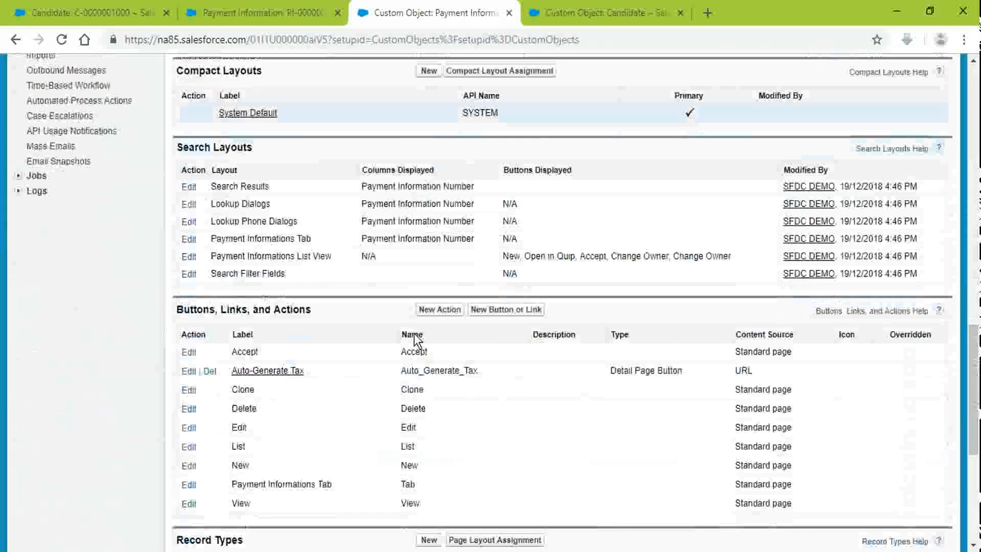
pyautogui.click(189, 372)
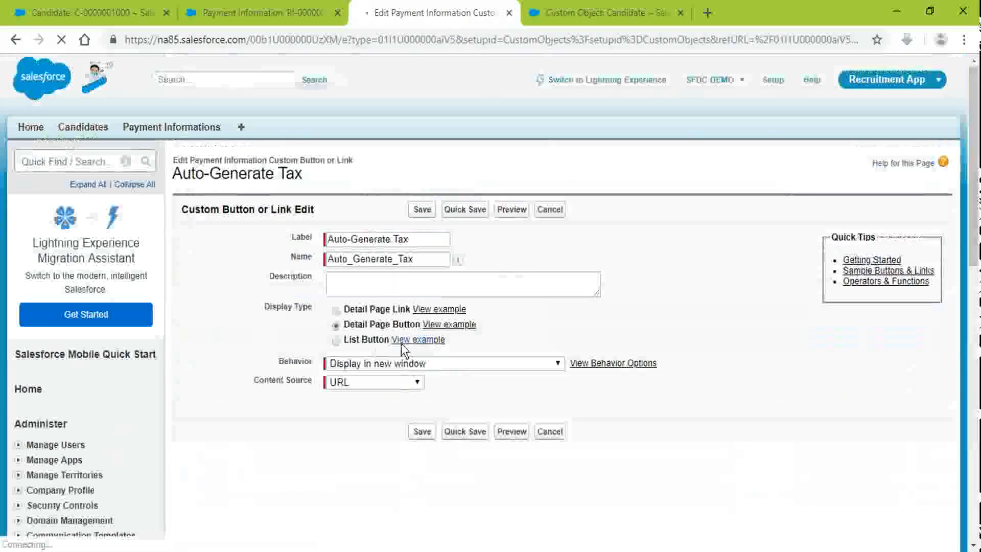
pyautogui.click(350, 339)
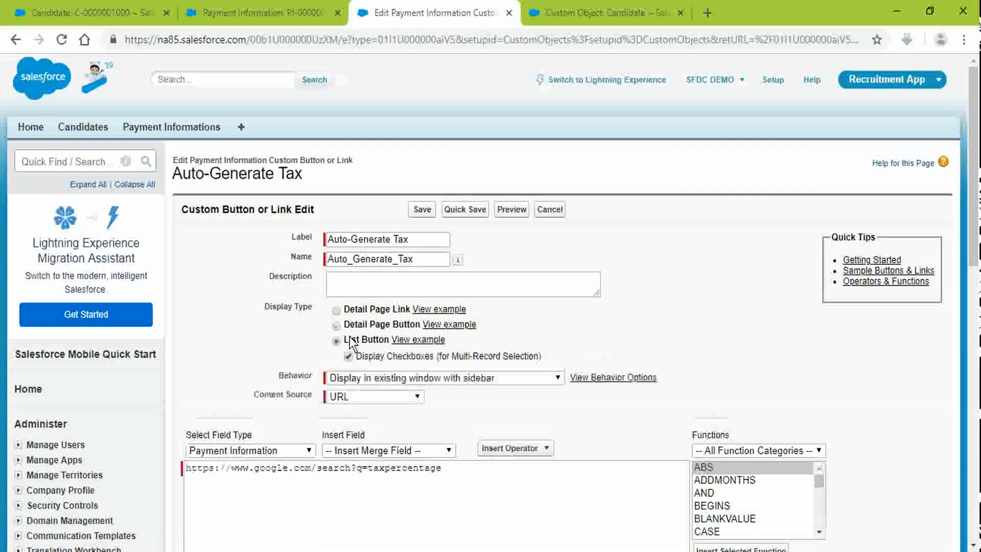
pyautogui.scroll(-3, 768, 300)
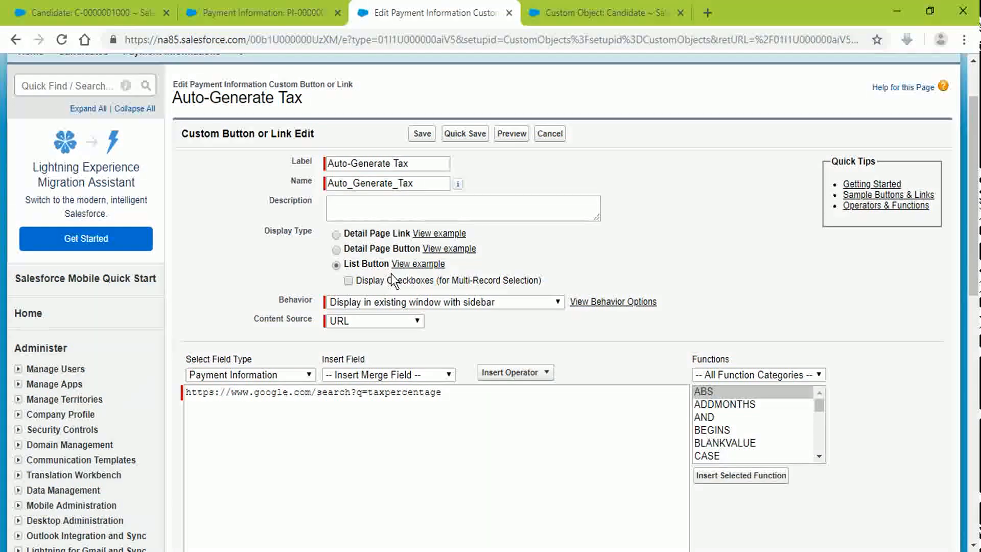
pyautogui.click(422, 133)
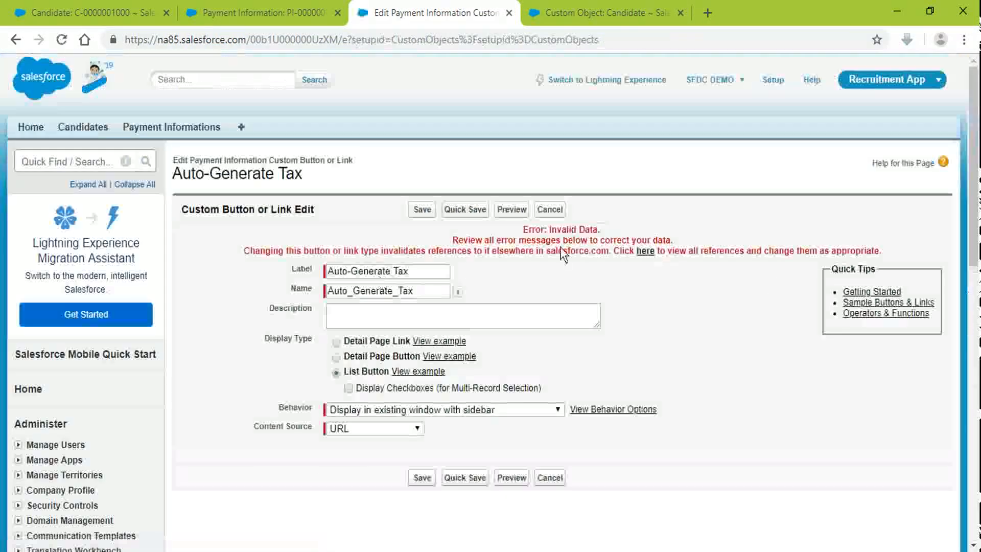
# Step: Open the PI-000000102 record's page layout editor
pyautogui.scroll(-6, 718, 301)
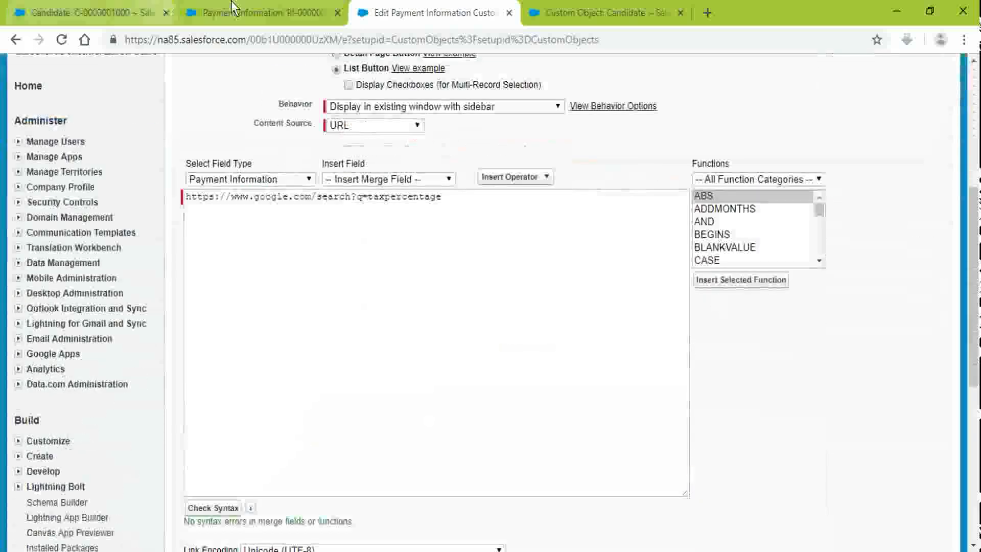
pyautogui.hotkey('ctrl', 'shift', 'Tab')
pyautogui.click(789, 191)
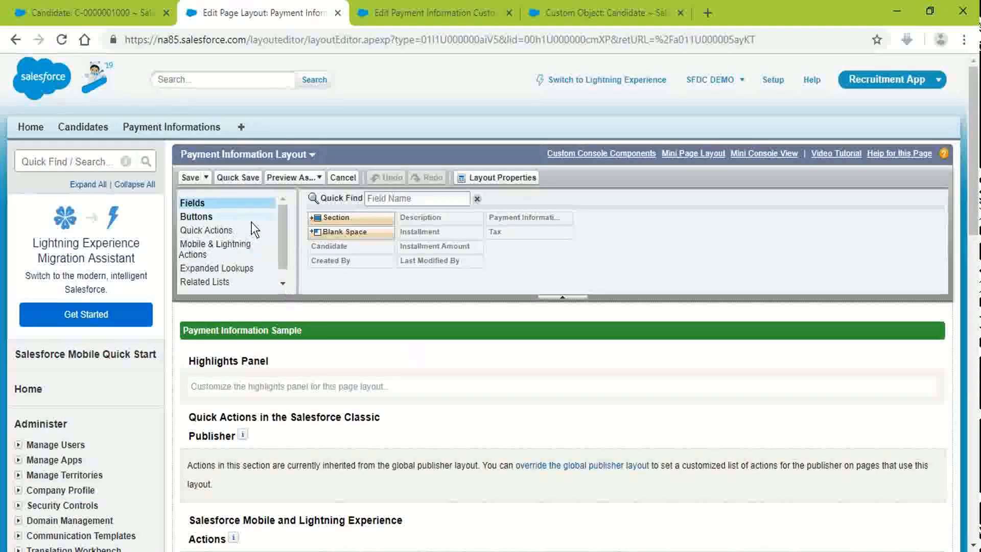
# Step: Take Auto-Generate Tax off the record layout, save it, then save the button as a List Button
pyautogui.click(251, 218)
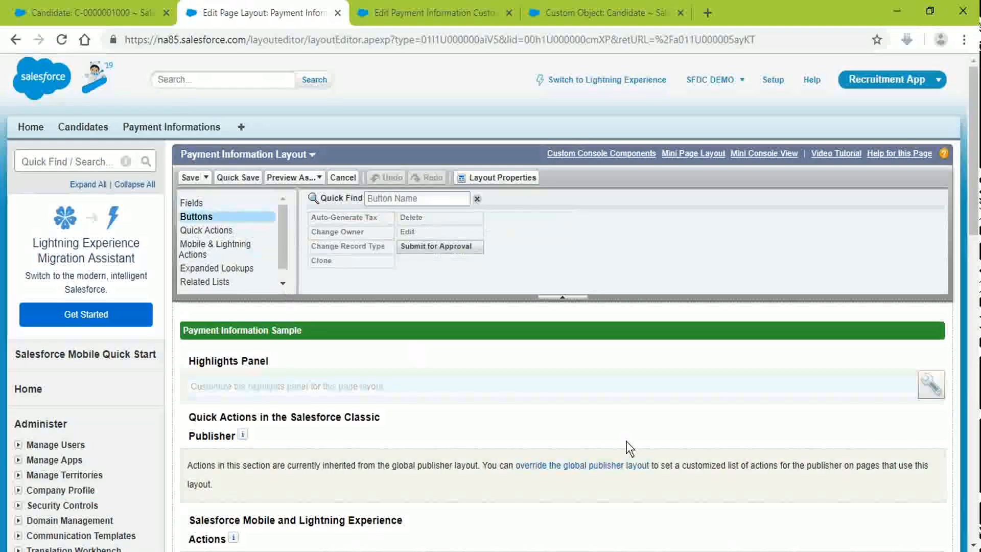
pyautogui.scroll(-7, 626, 440)
pyautogui.moveTo(689, 275); pyautogui.dragTo(321, 120)
pyautogui.click(190, 66)
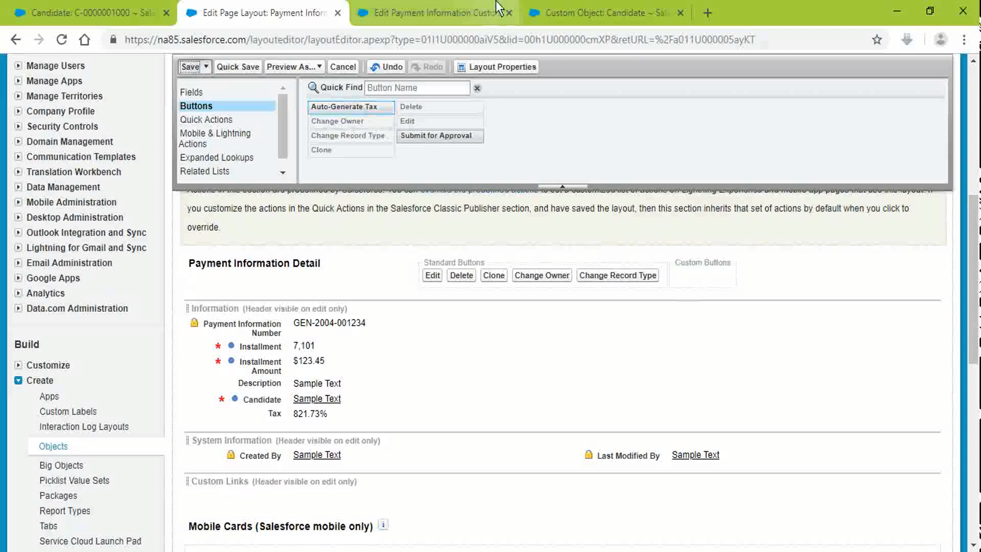
pyautogui.click(462, 13)
pyautogui.scroll(5, 541, 276)
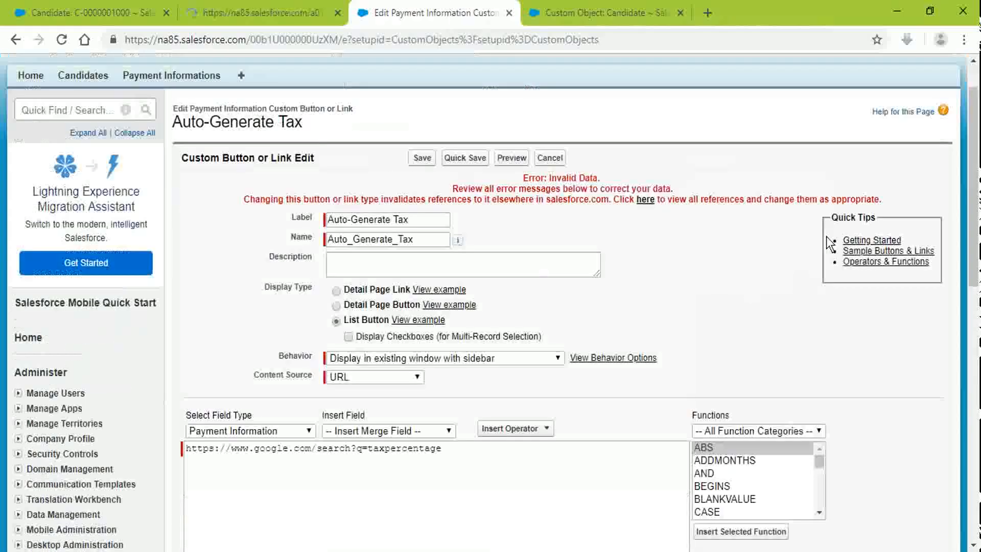
pyautogui.click(421, 209)
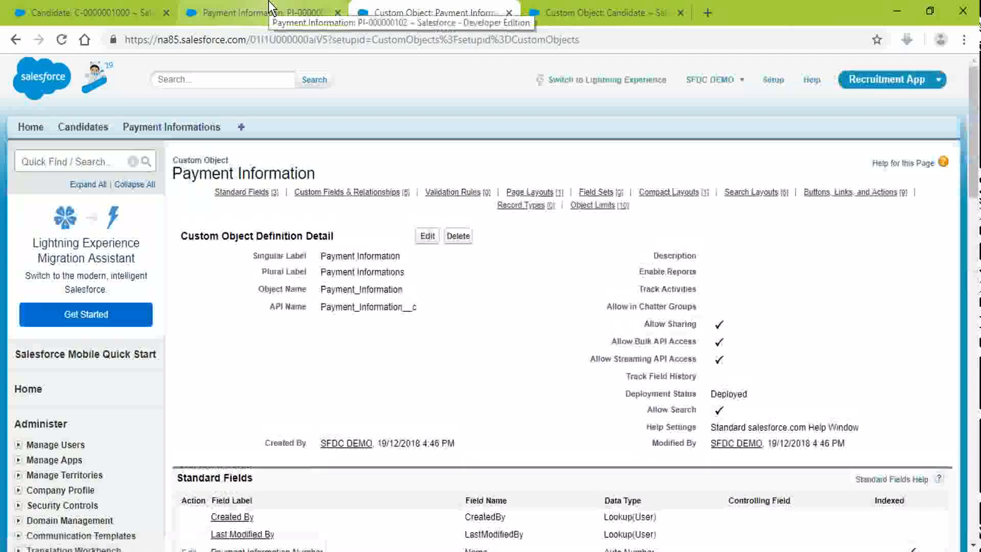
# Step: Check the All list view of Payment Information records in a new tab
pyautogui.click(269, 12)
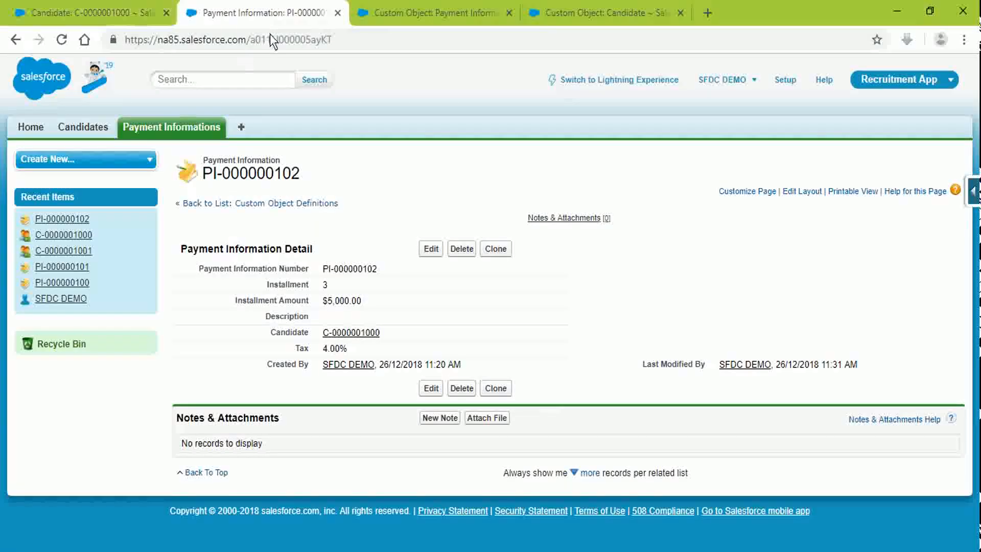
pyautogui.middleClick(169, 127)
pyautogui.click(456, 6)
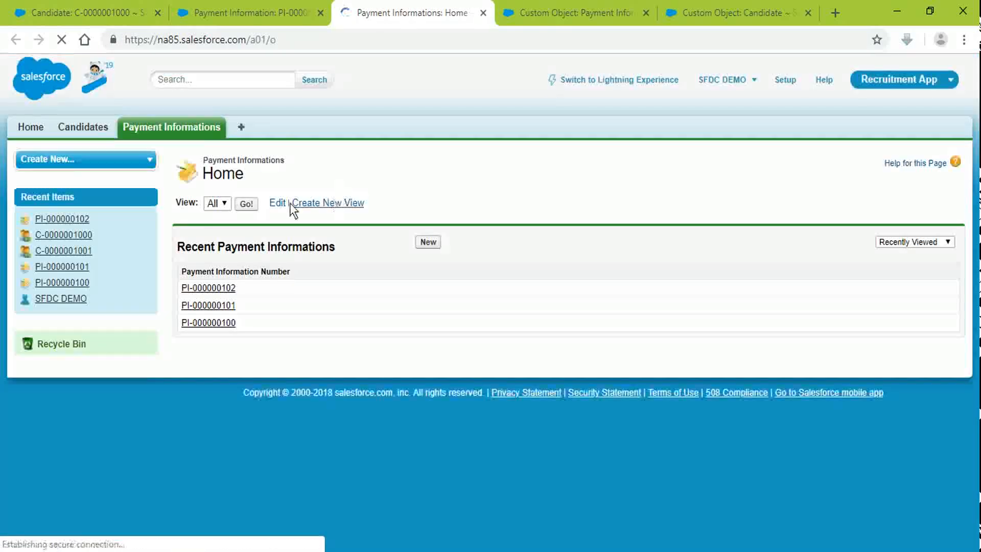
pyautogui.click(245, 203)
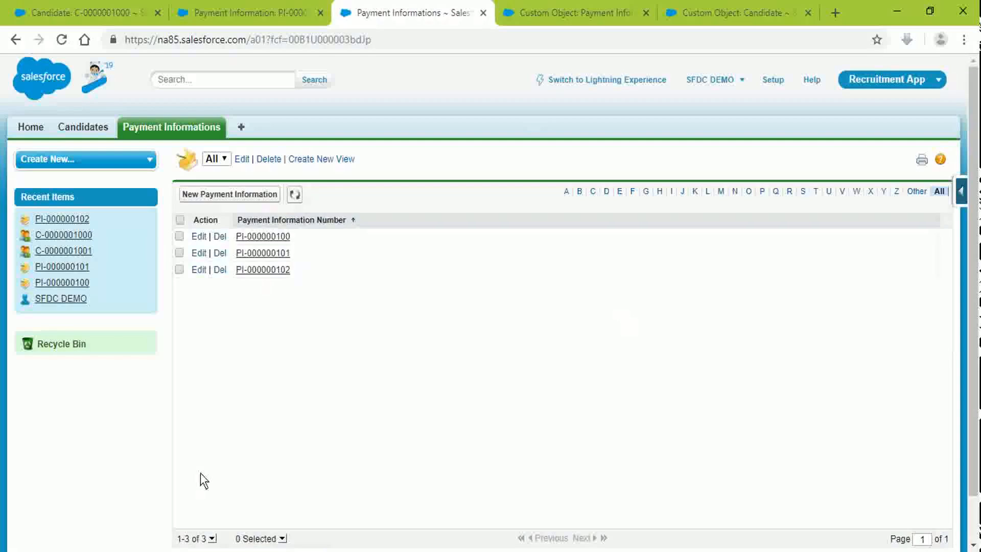
pyautogui.click(228, 12)
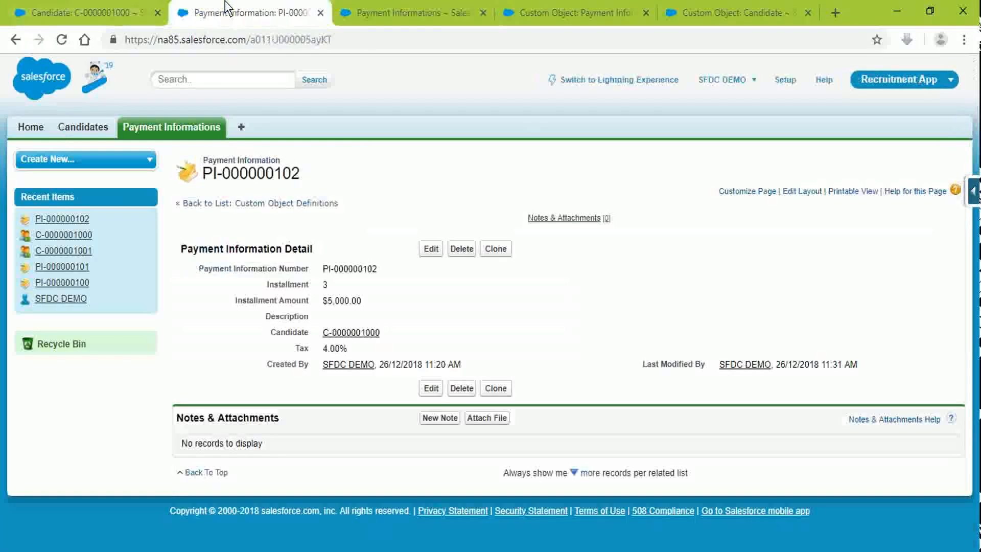
pyautogui.click(123, 12)
pyautogui.click(263, 44)
pyautogui.press('Return')
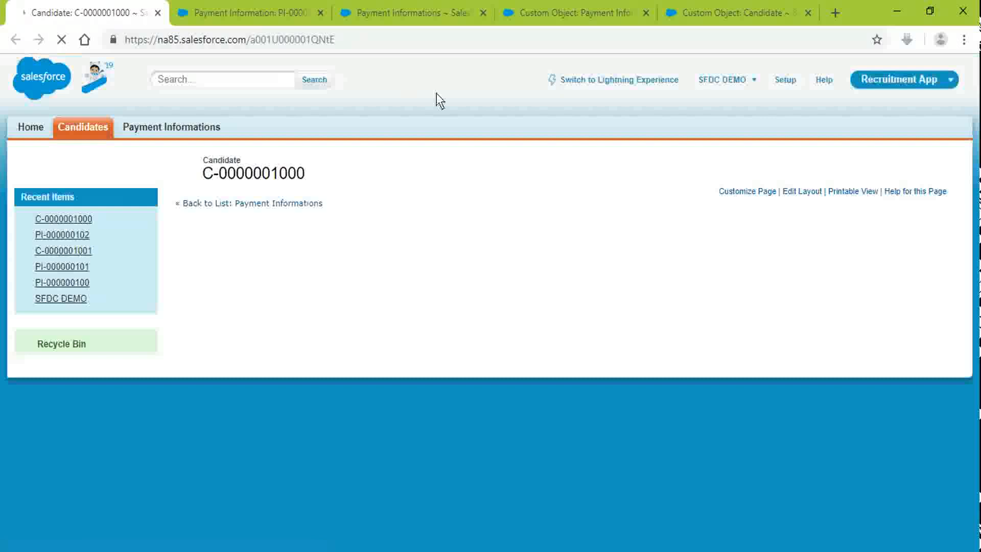
pyautogui.scroll(-5, 535, 271)
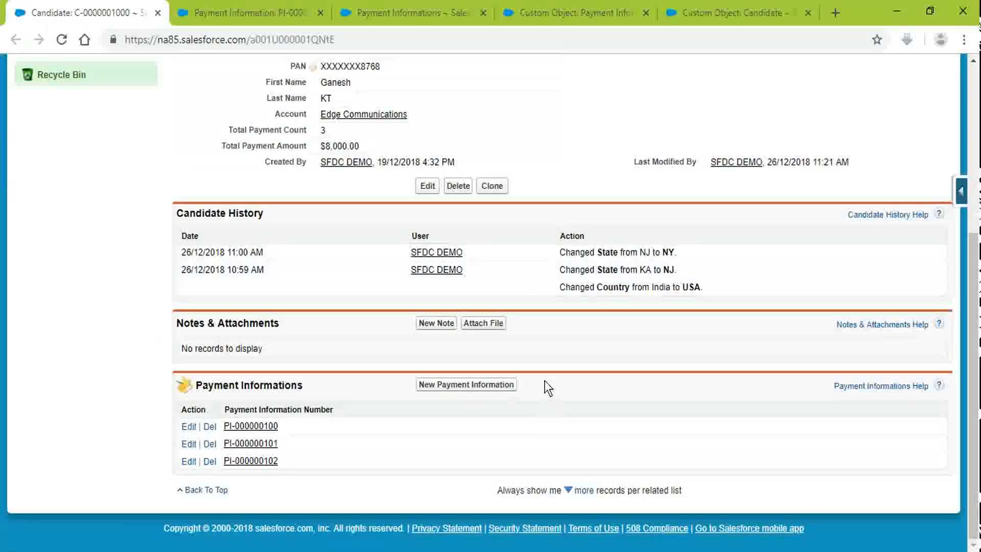
pyautogui.scroll(5, 548, 389)
pyautogui.click(777, 192)
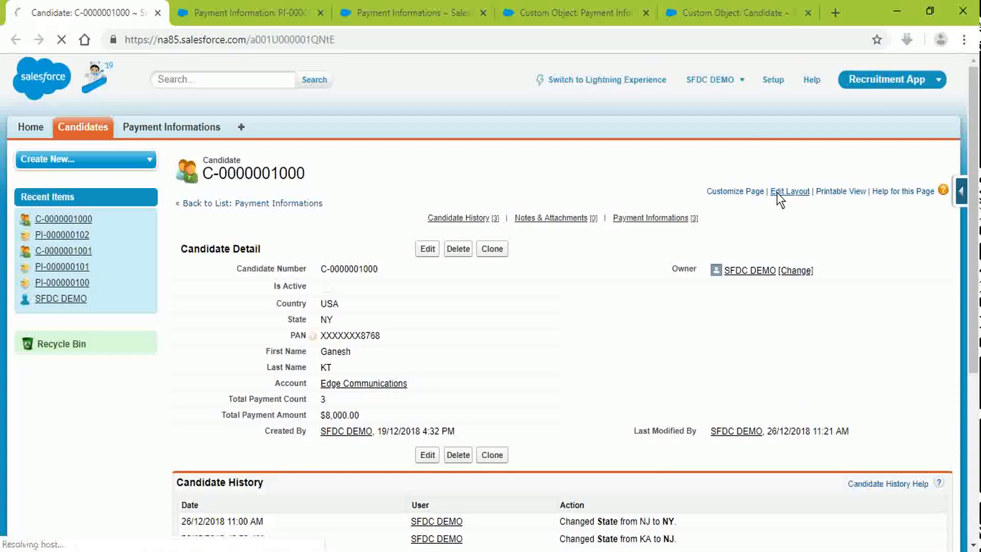
# Step: In the Candidate page layout, open the Payment Informations related list properties
pyautogui.scroll(-4, 422, 245)
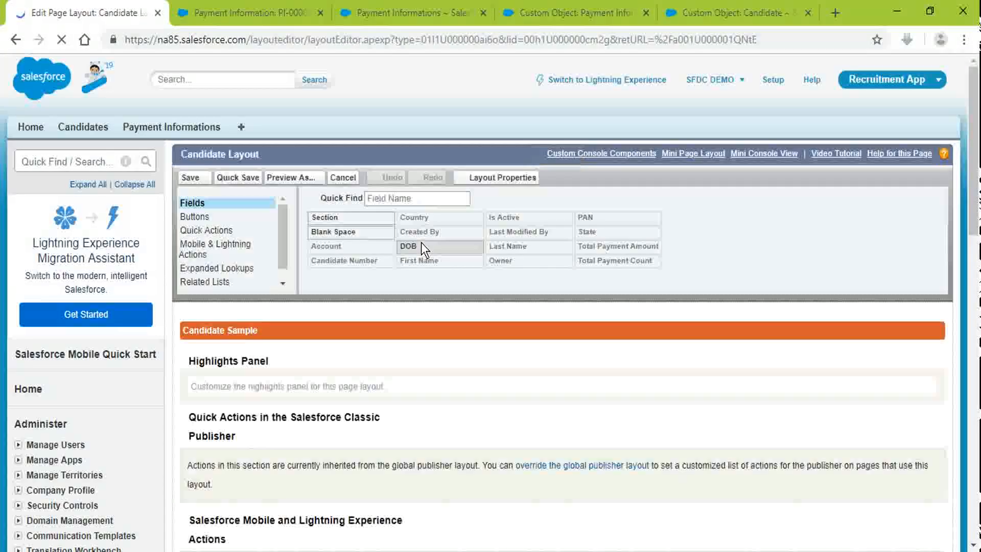
pyautogui.scroll(-3, 421, 243)
pyautogui.click(212, 108)
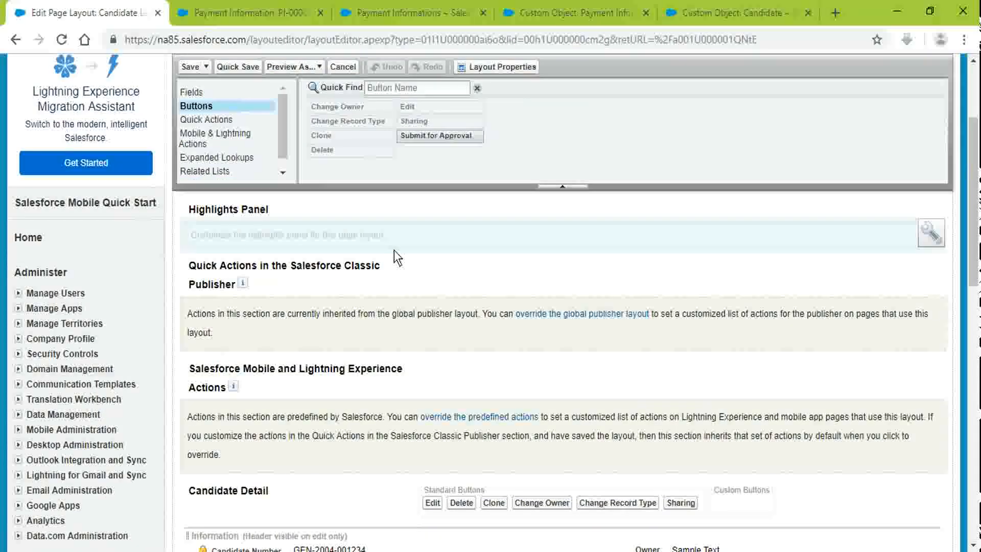
pyautogui.scroll(-5, 395, 250)
pyautogui.click(194, 172)
pyautogui.scroll(-6, 356, 330)
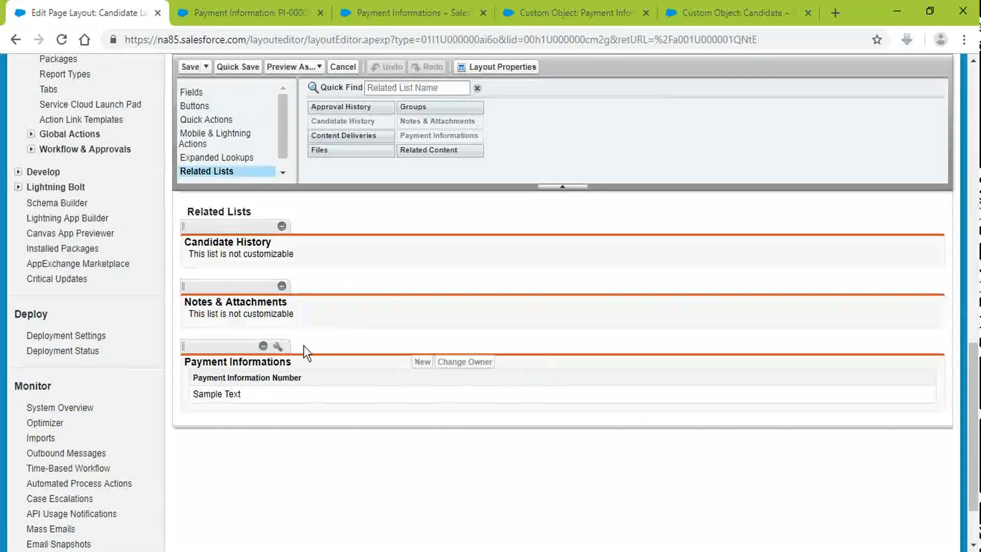
pyautogui.click(277, 346)
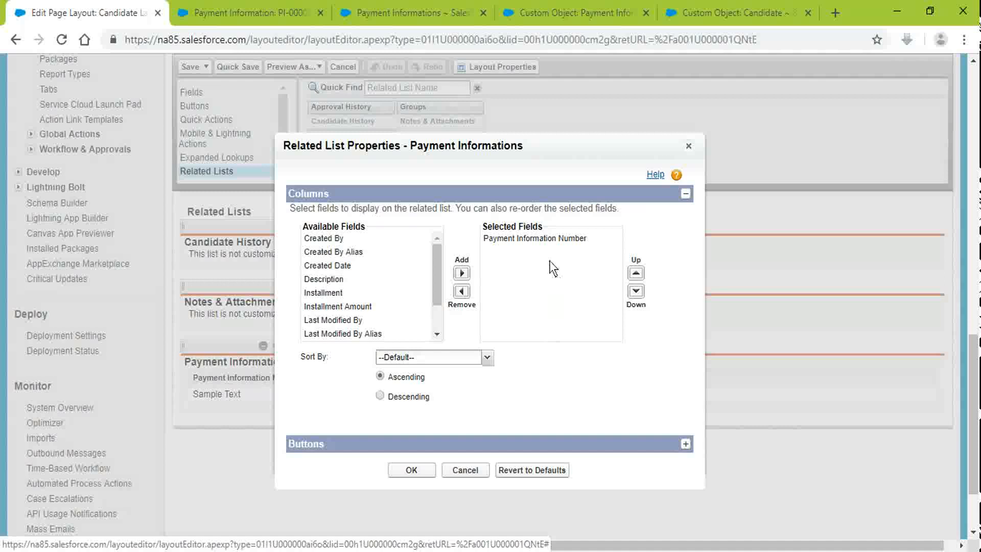
# Step: Add Auto-Generate Tax to the related list's Selected Buttons and save the Candidate layout
pyautogui.scroll(-4, 447, 312)
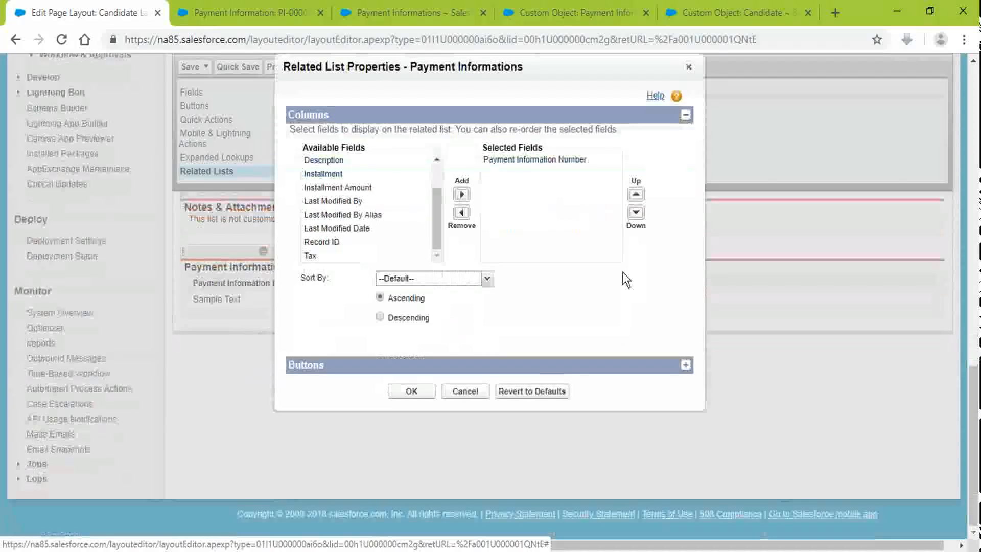
pyautogui.scroll(3, 602, 276)
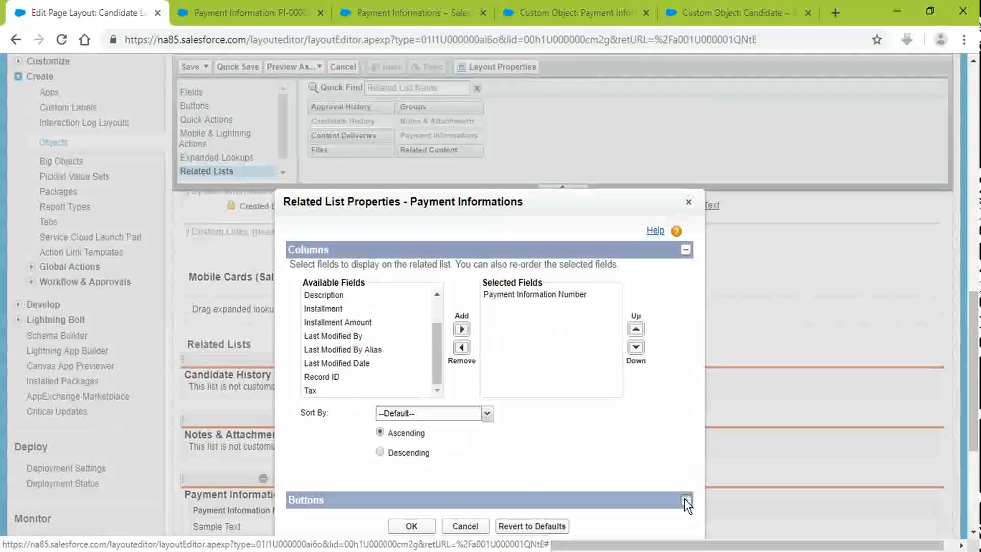
pyautogui.click(685, 500)
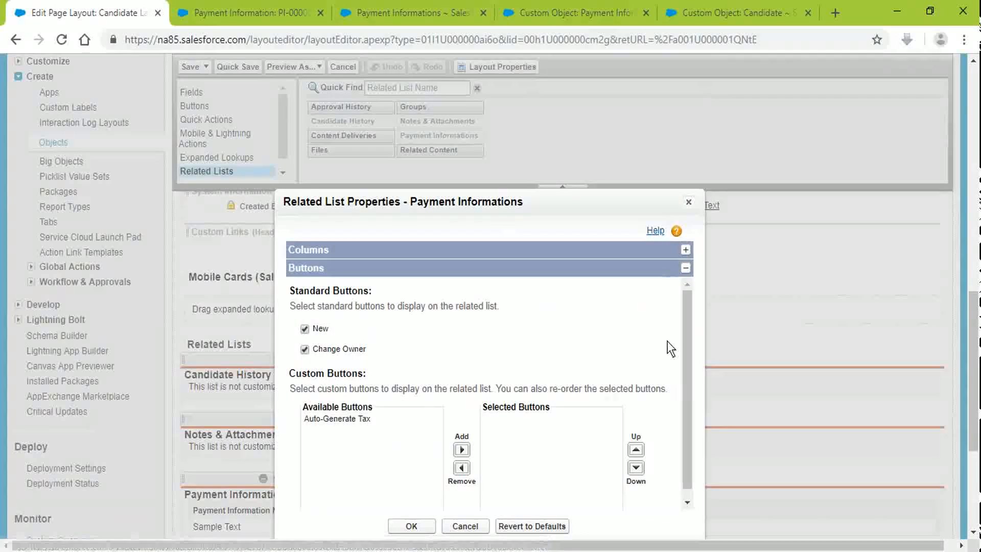
pyautogui.click(355, 418)
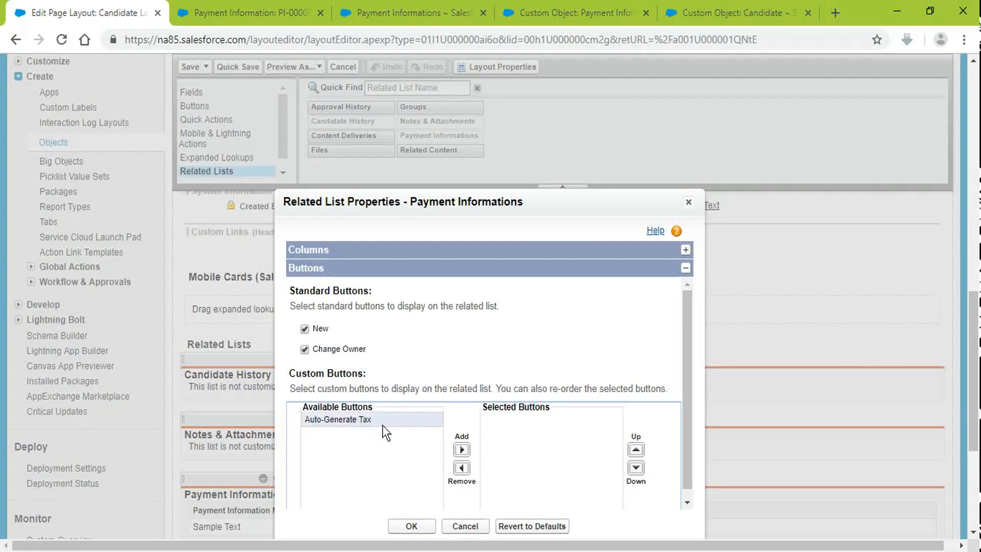
pyautogui.click(462, 450)
pyautogui.click(416, 525)
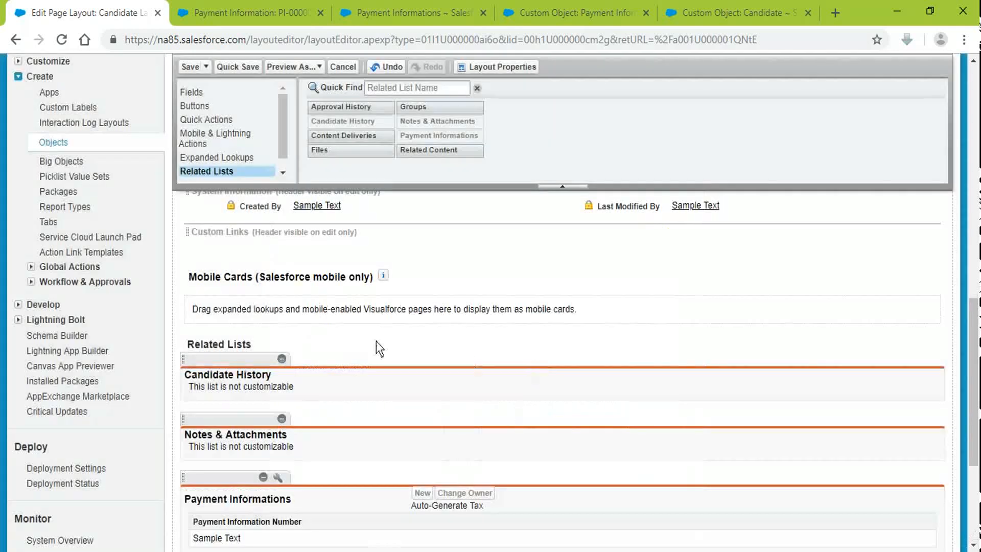
pyautogui.scroll(-5, 657, 399)
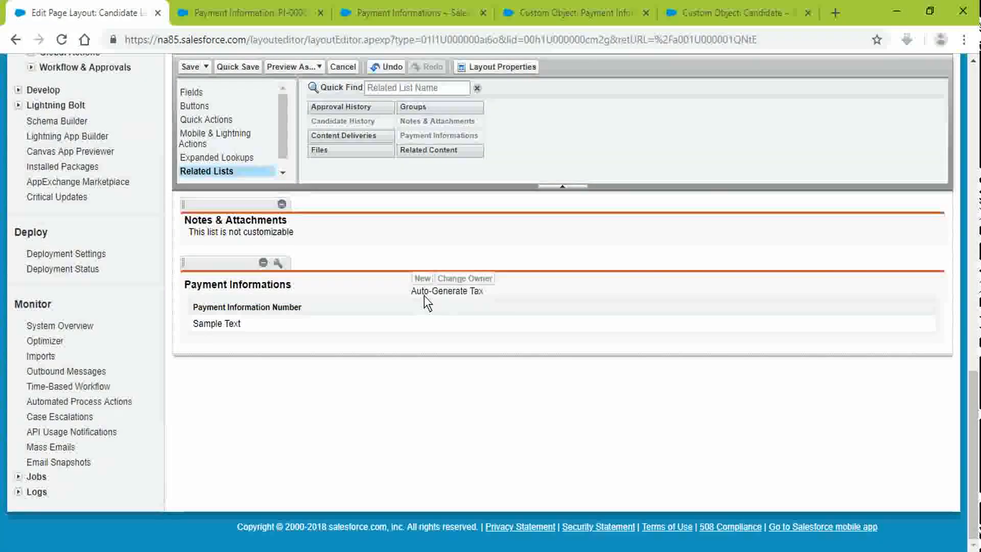
pyautogui.click(190, 64)
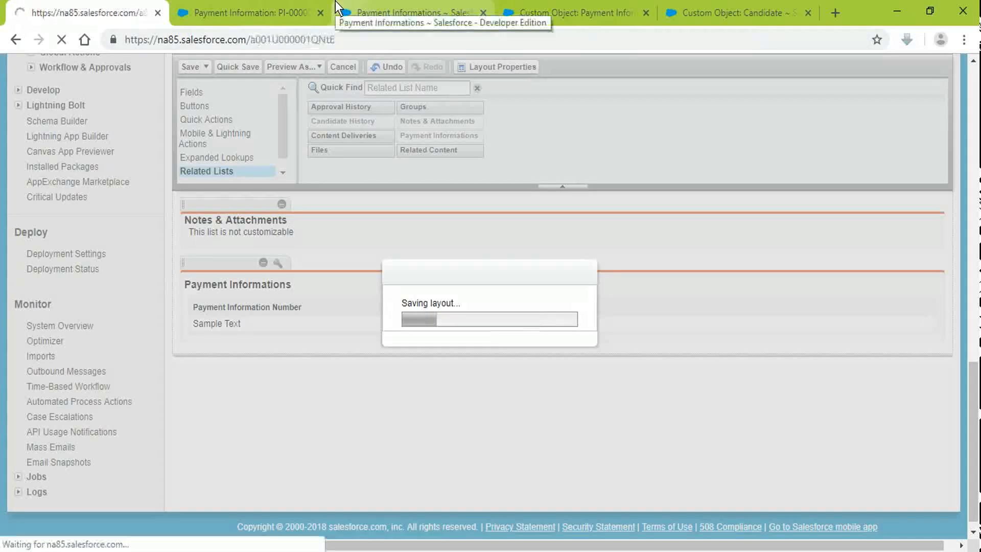
pyautogui.scroll(-5, 456, 275)
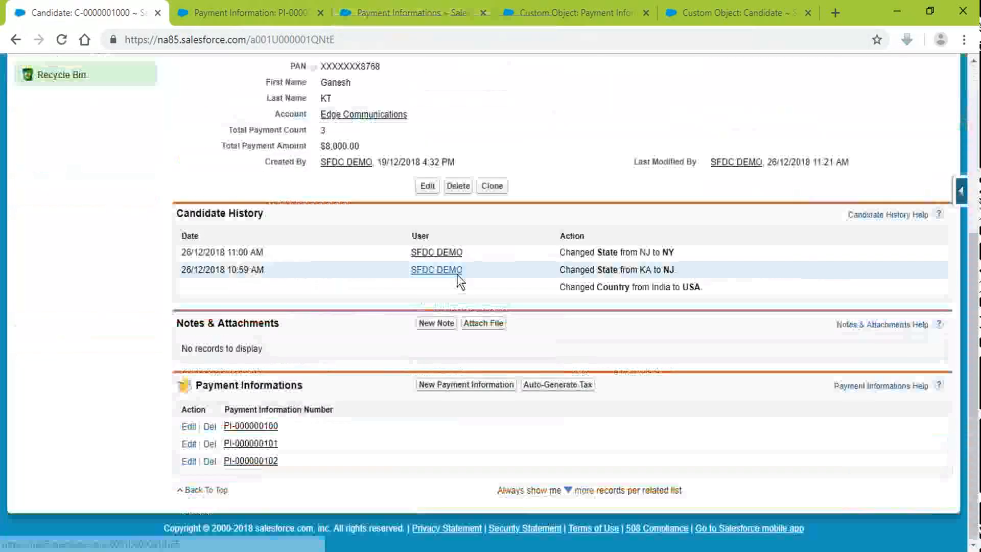
# Step: Test Auto-Generate Tax on the candidate record and cancel the redirect
pyautogui.click(539, 385)
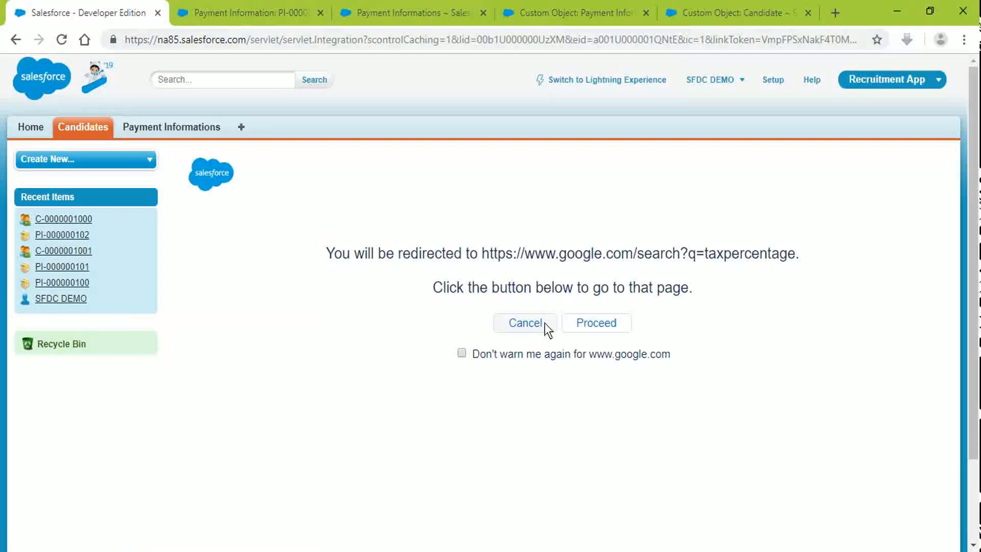
pyautogui.click(540, 327)
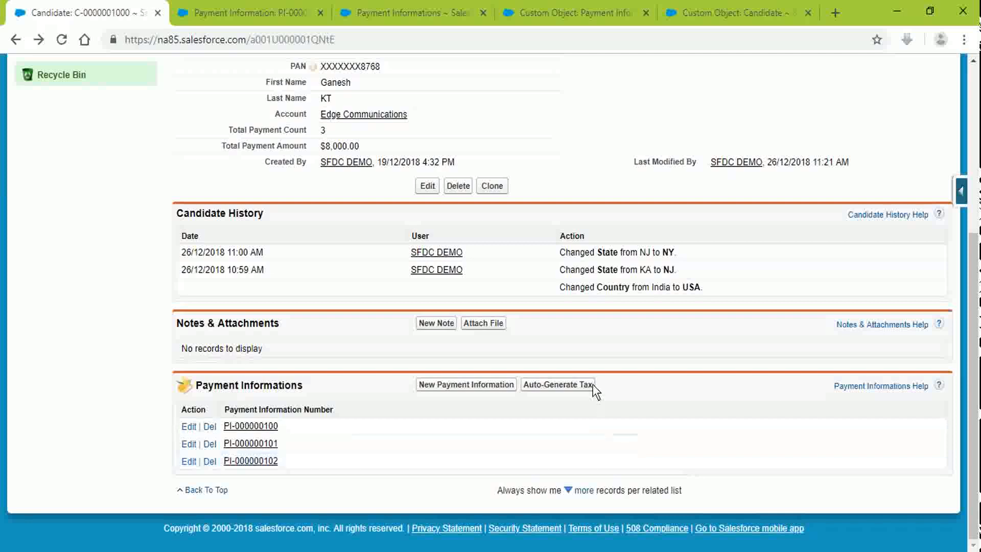
pyautogui.click(281, 8)
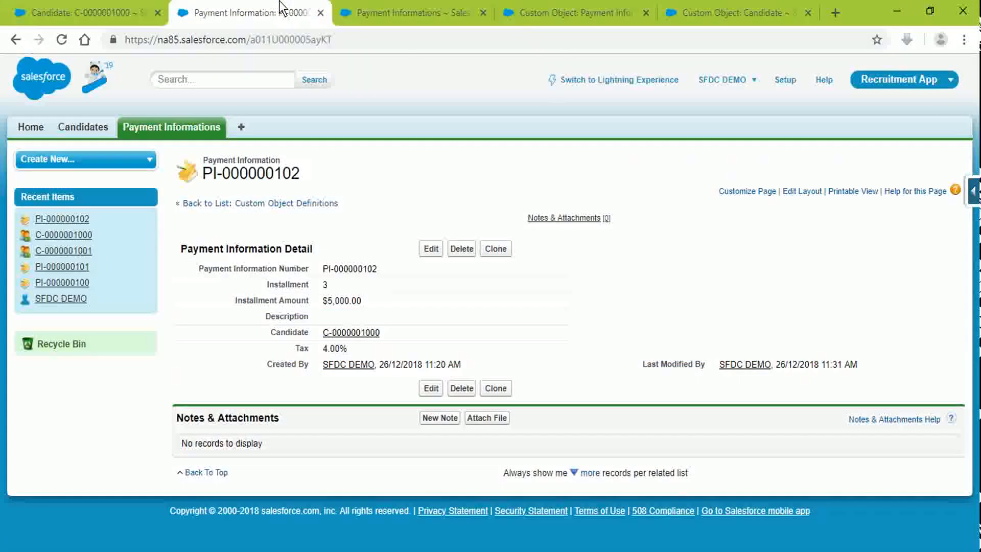
pyautogui.click(87, 12)
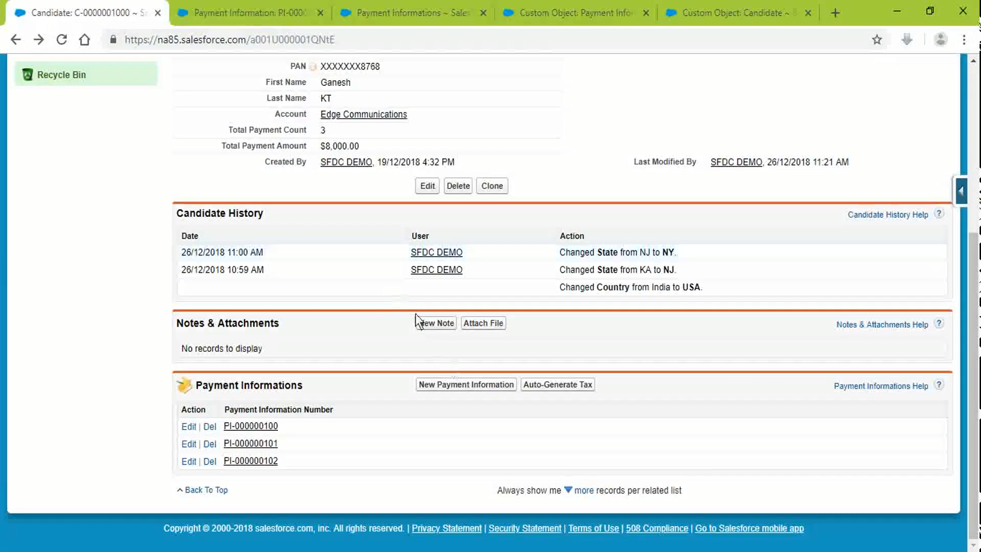
# Step: Switch to the PI-000000102 record, the Payment Informations list view, then the object definition
pyautogui.scroll(10, 361, 517)
pyautogui.click(249, 12)
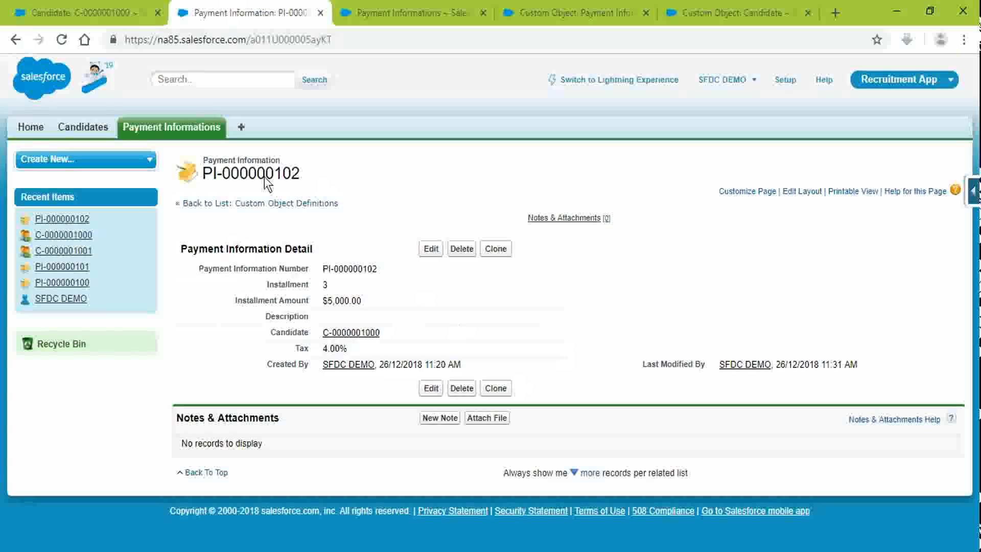
pyautogui.click(406, 12)
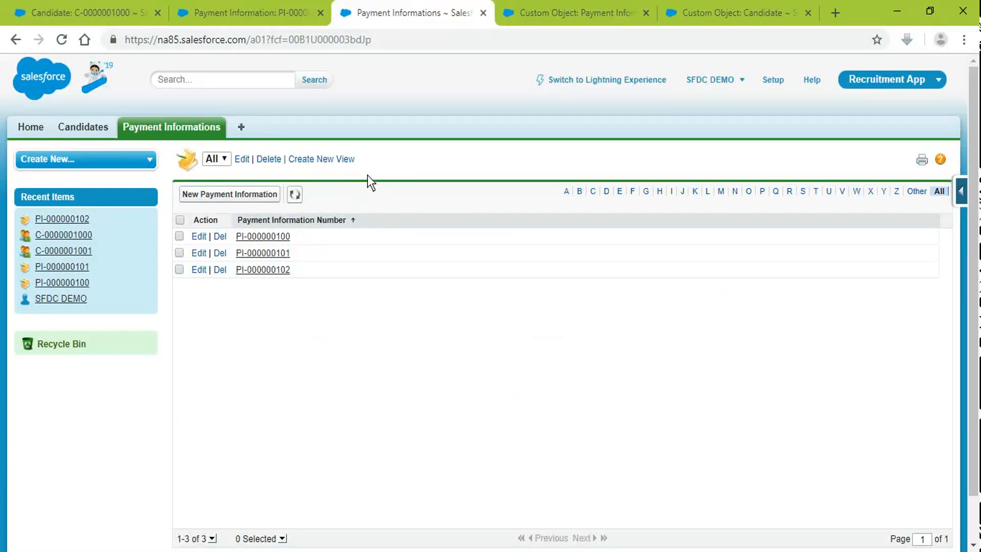
pyautogui.click(713, 7)
# Step: Add Auto-Generate Tax to the Payment Informations List View search layout buttons and save
pyautogui.click(608, 7)
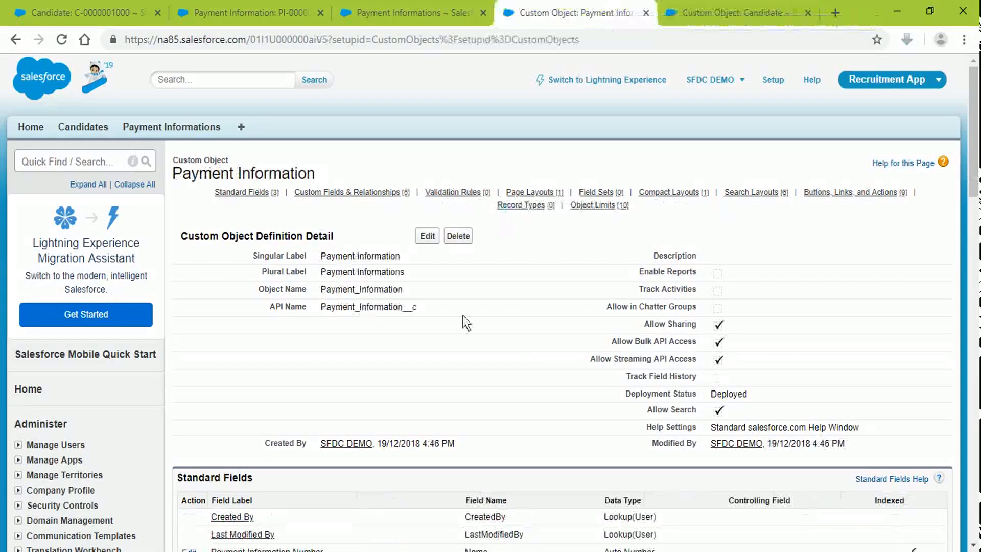
pyautogui.click(756, 193)
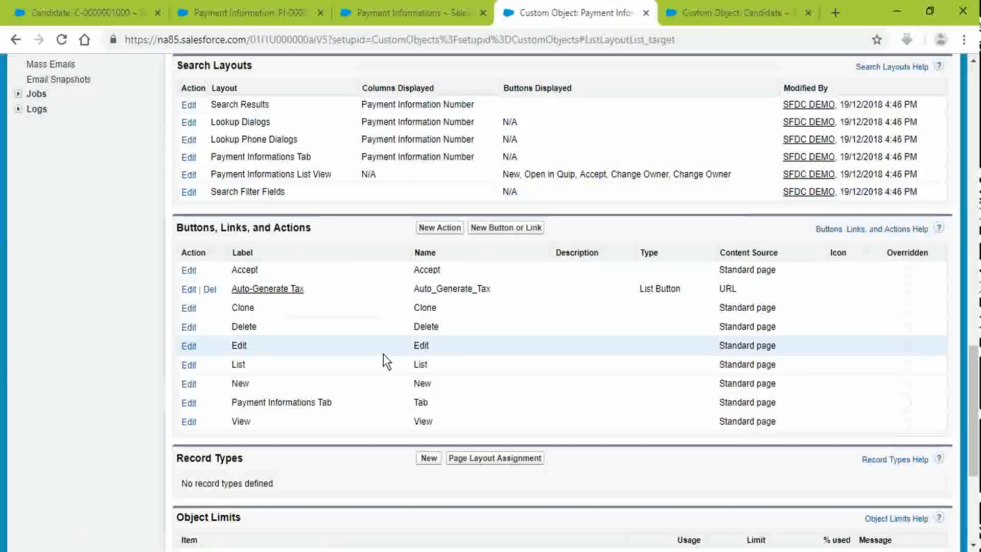
pyautogui.click(187, 175)
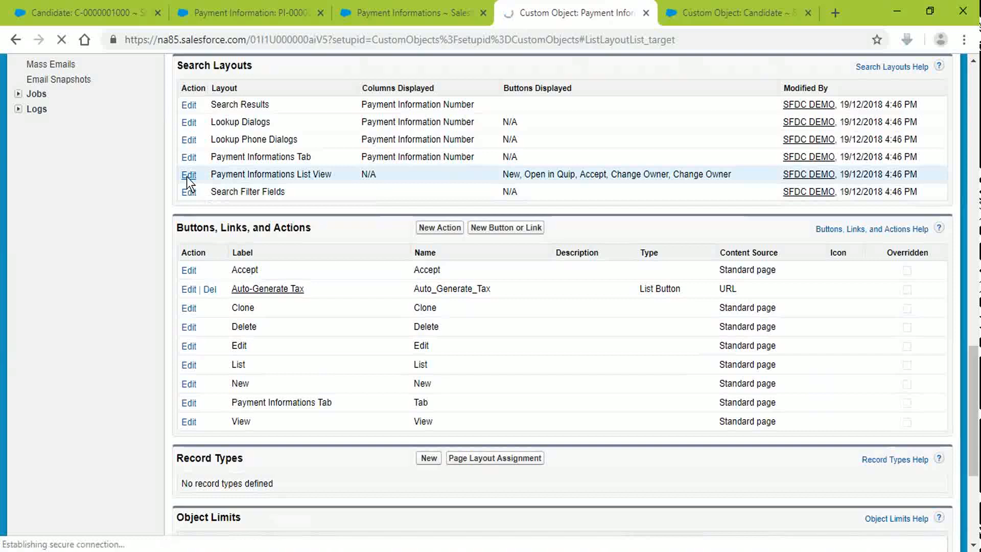
pyautogui.scroll(-3, 229, 280)
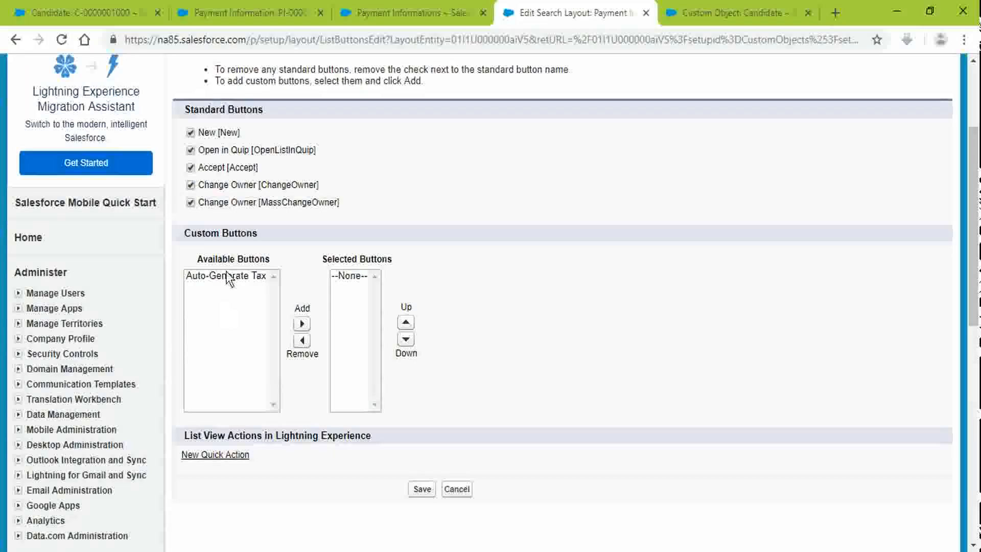
pyautogui.click(228, 277)
pyautogui.click(299, 324)
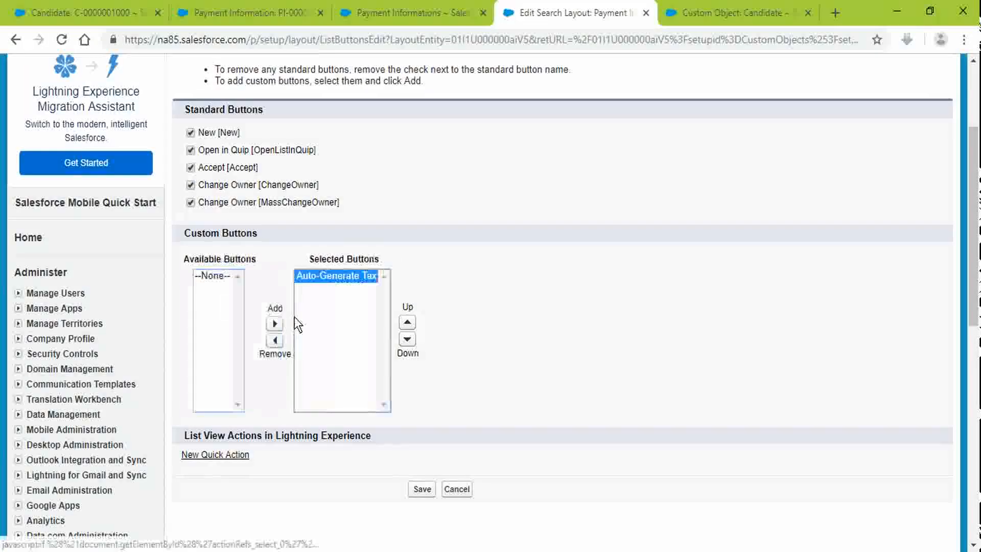
pyautogui.click(420, 490)
# Step: Reload the Payment Informations list view and select record PI-000000100
pyautogui.click(396, 14)
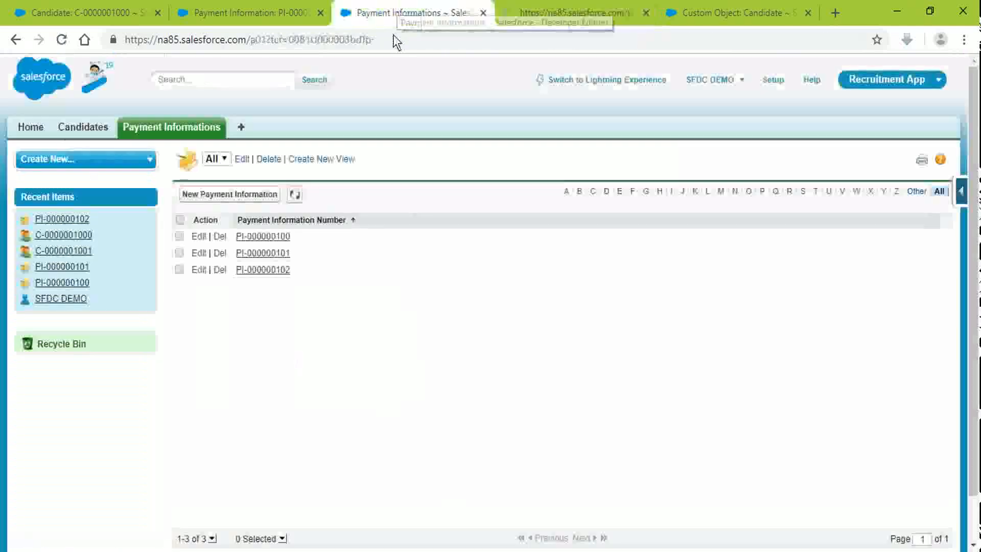
pyautogui.click(398, 44)
pyautogui.press('Return')
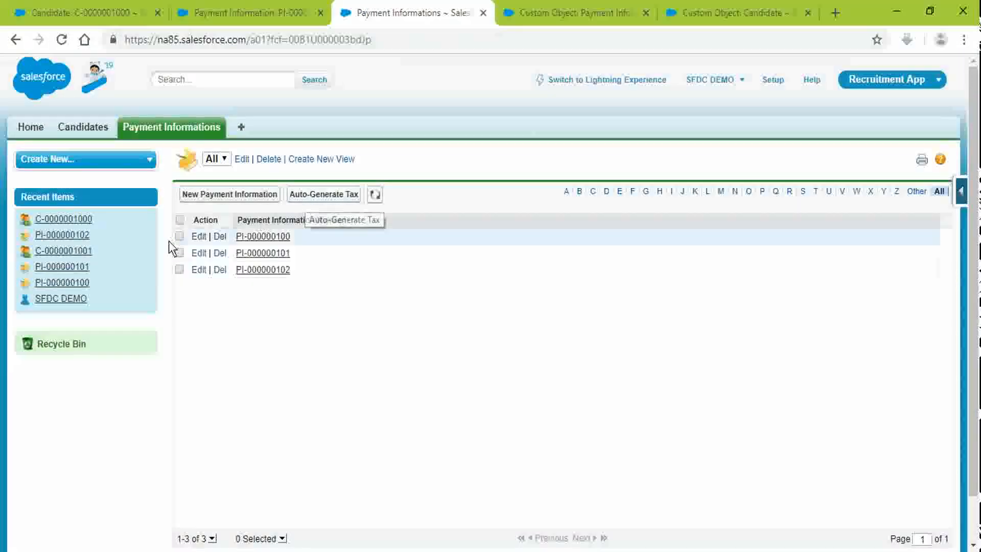
pyautogui.click(178, 236)
# Step: Run Auto-Generate Tax on PI-000000100 and proceed to the Google tax-percentage search
pyautogui.click(324, 194)
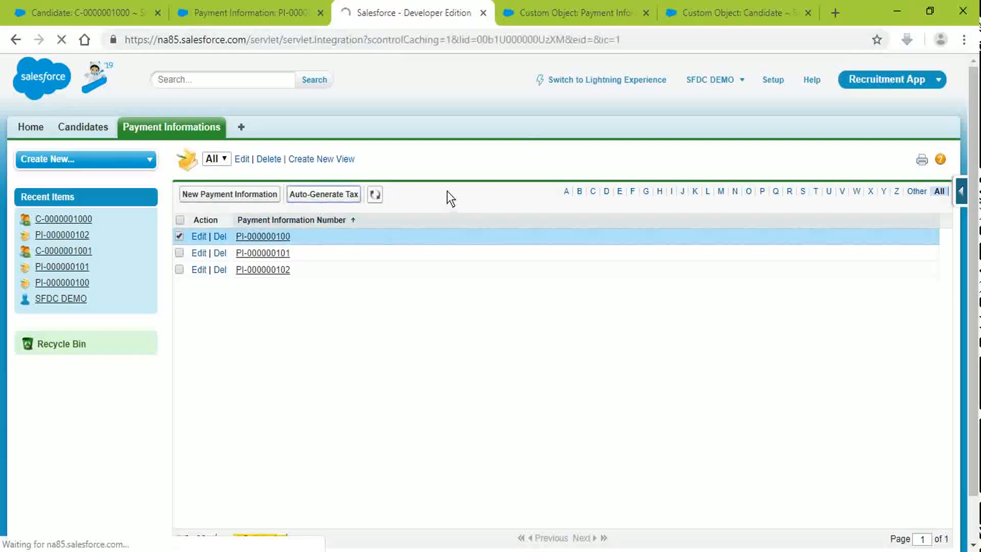
pyautogui.click(597, 322)
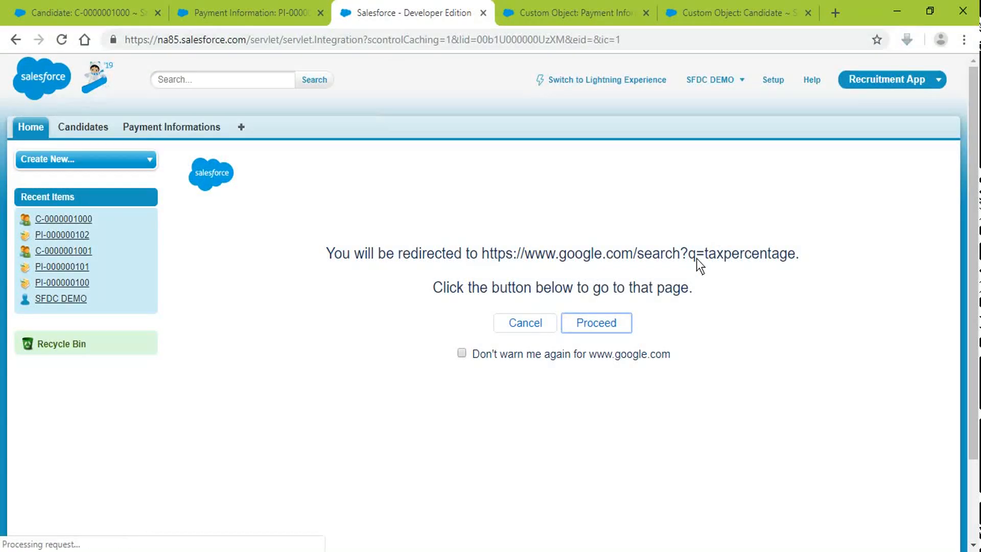
pyautogui.scroll(-1, 540, 375)
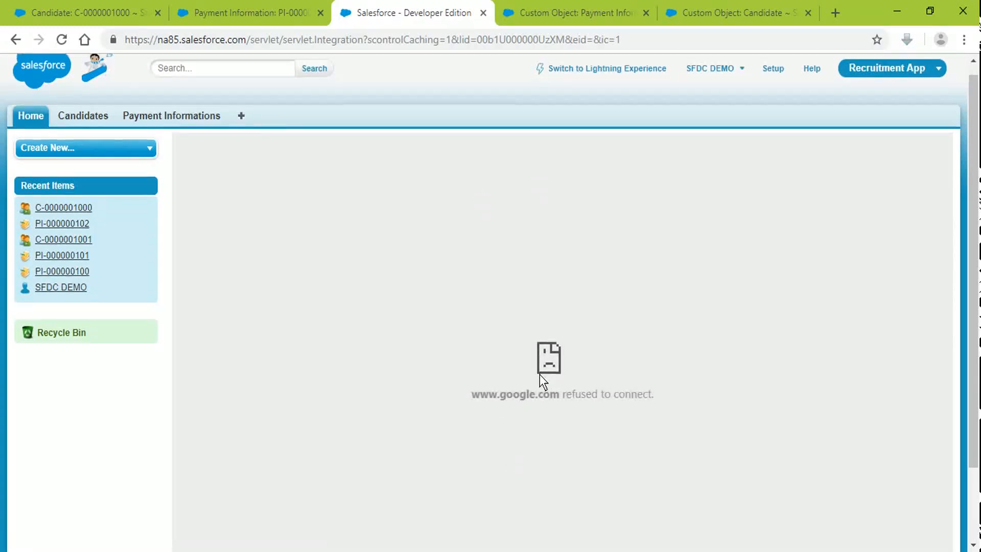
pyautogui.scroll(2, 540, 375)
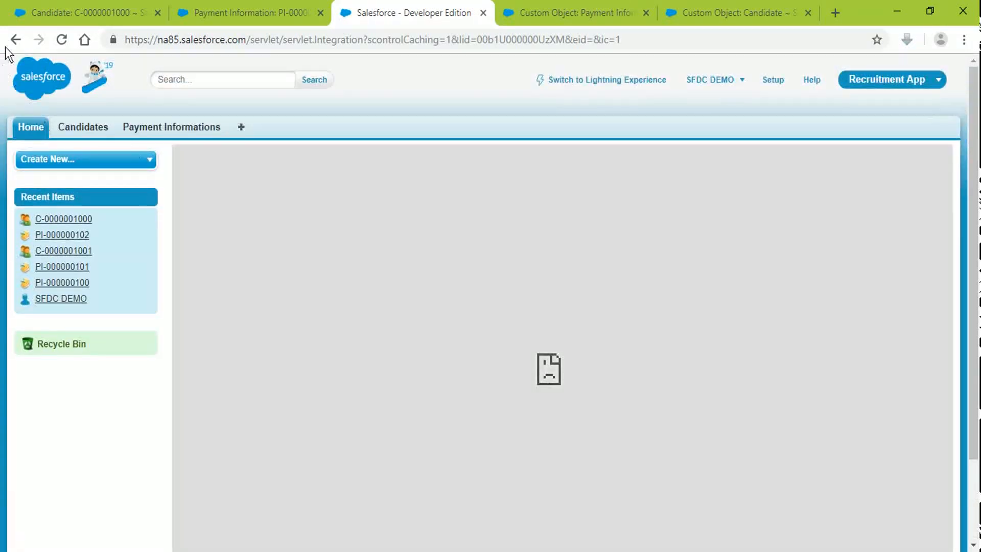
# Step: Return to the redirect notice, cancel it, and switch to the Class 5 PowerPoint slides
pyautogui.click(14, 40)
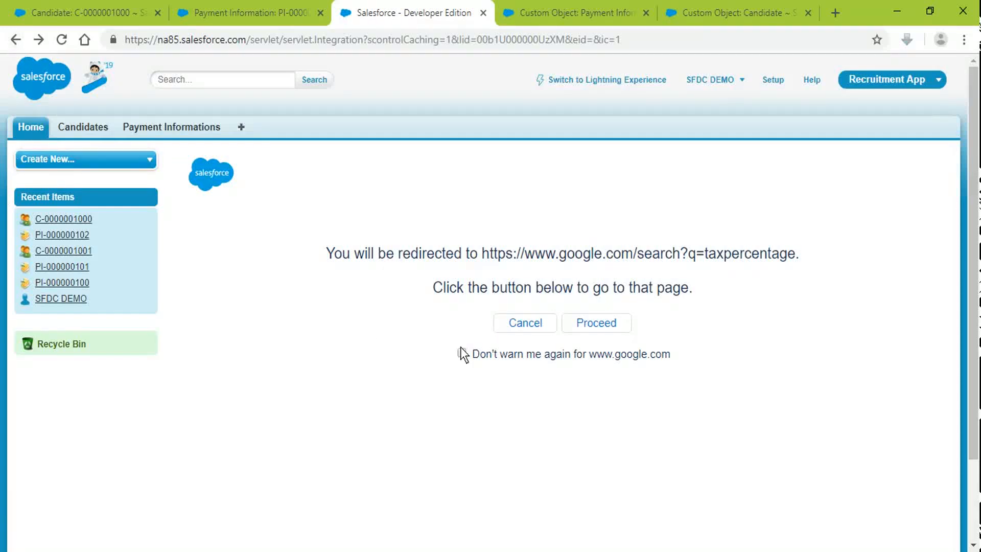
pyautogui.moveTo(387, 264); pyautogui.dragTo(802, 283)
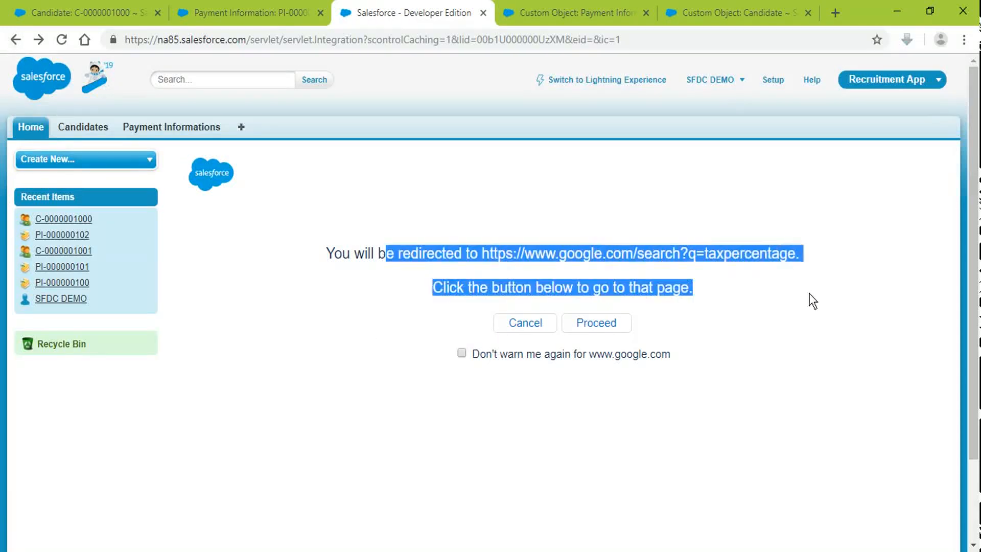
pyautogui.click(526, 323)
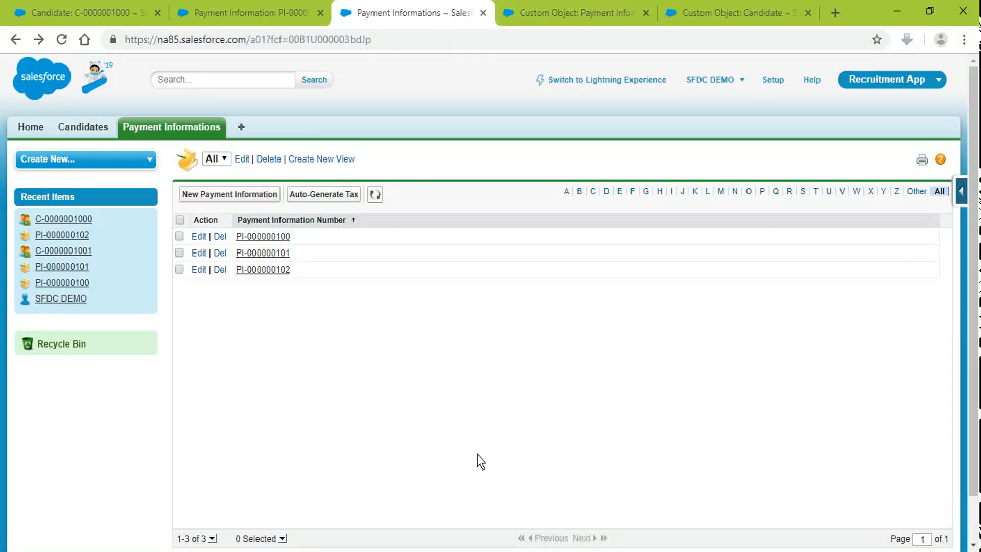
pyautogui.click(610, 6)
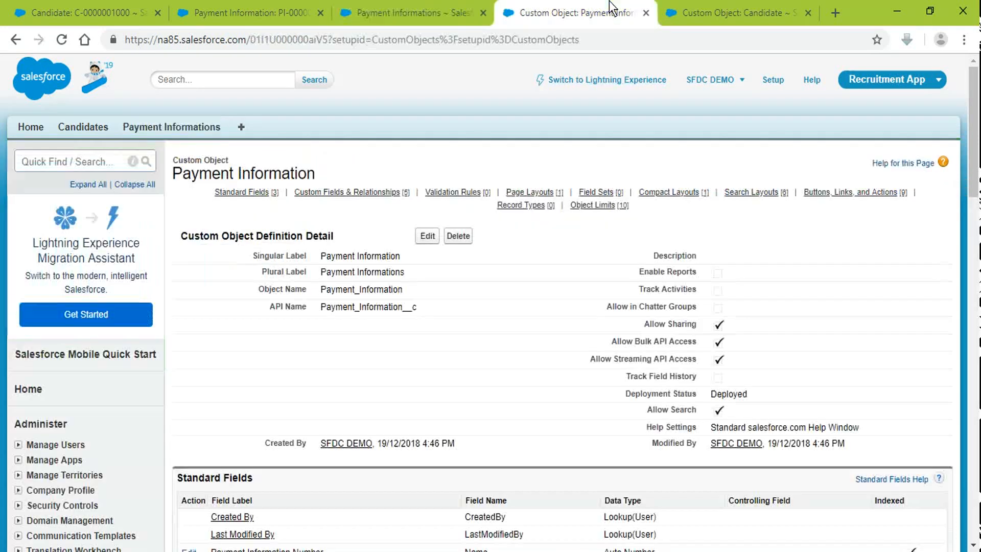
pyautogui.click(242, 550)
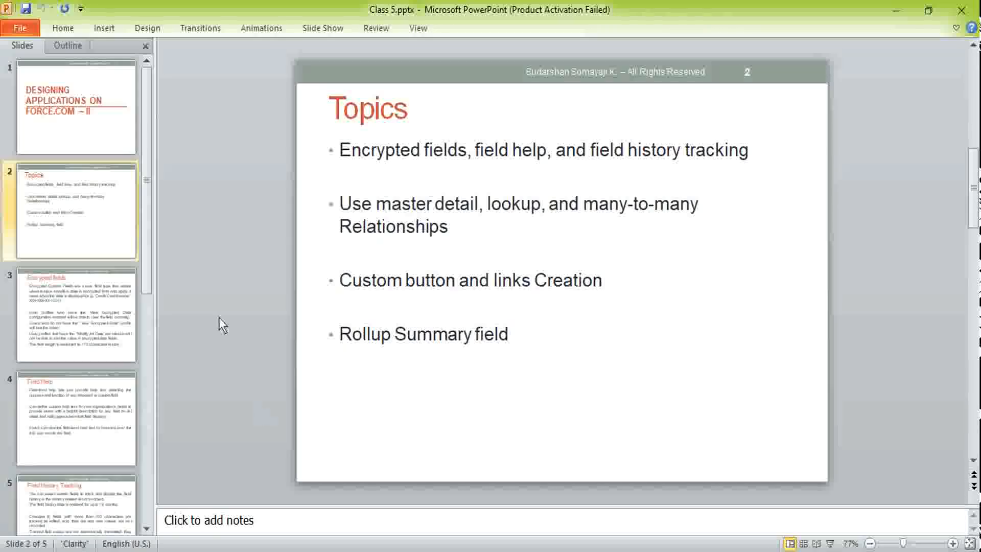